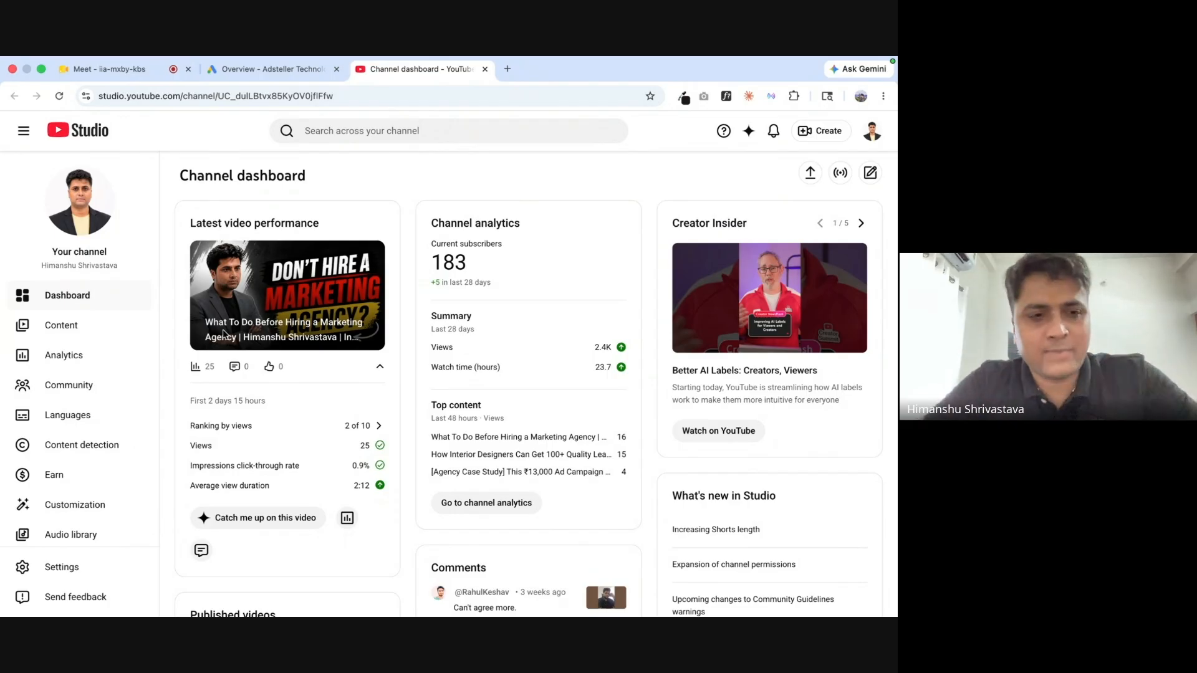
View the account options for a new video promotion in the channel's Promotions content, and close the setup.
{"action": "left_click", "coordinate": [86, 329]}
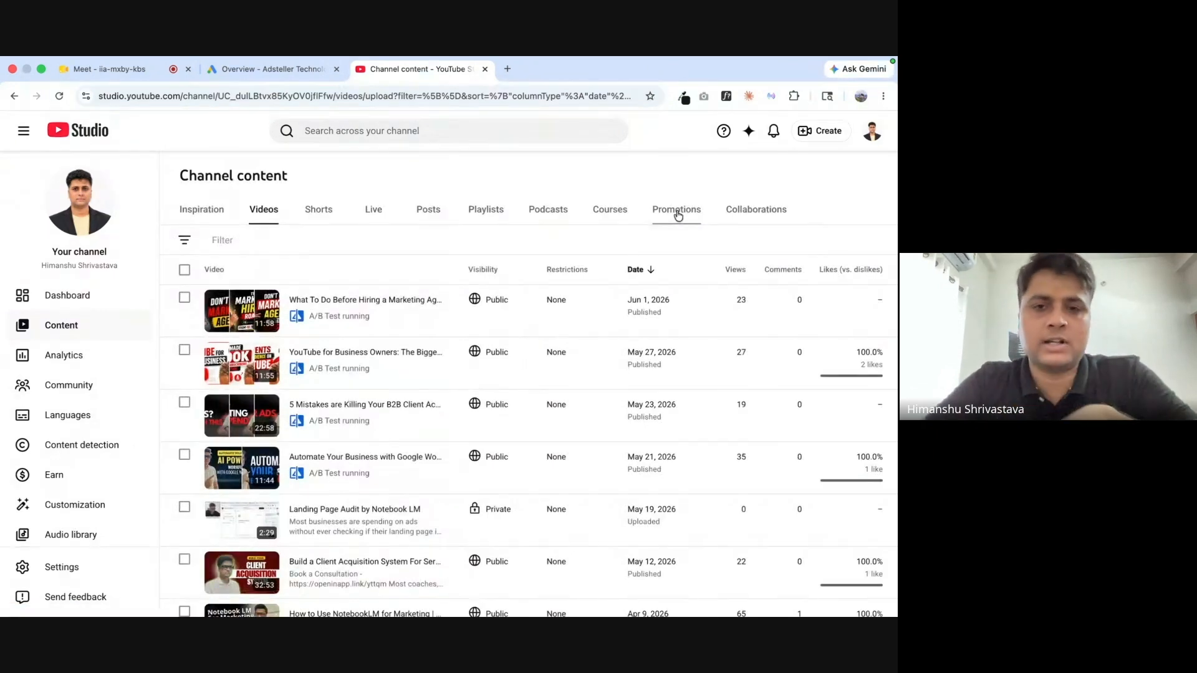
{"action": "left_click", "coordinate": [678, 215]}
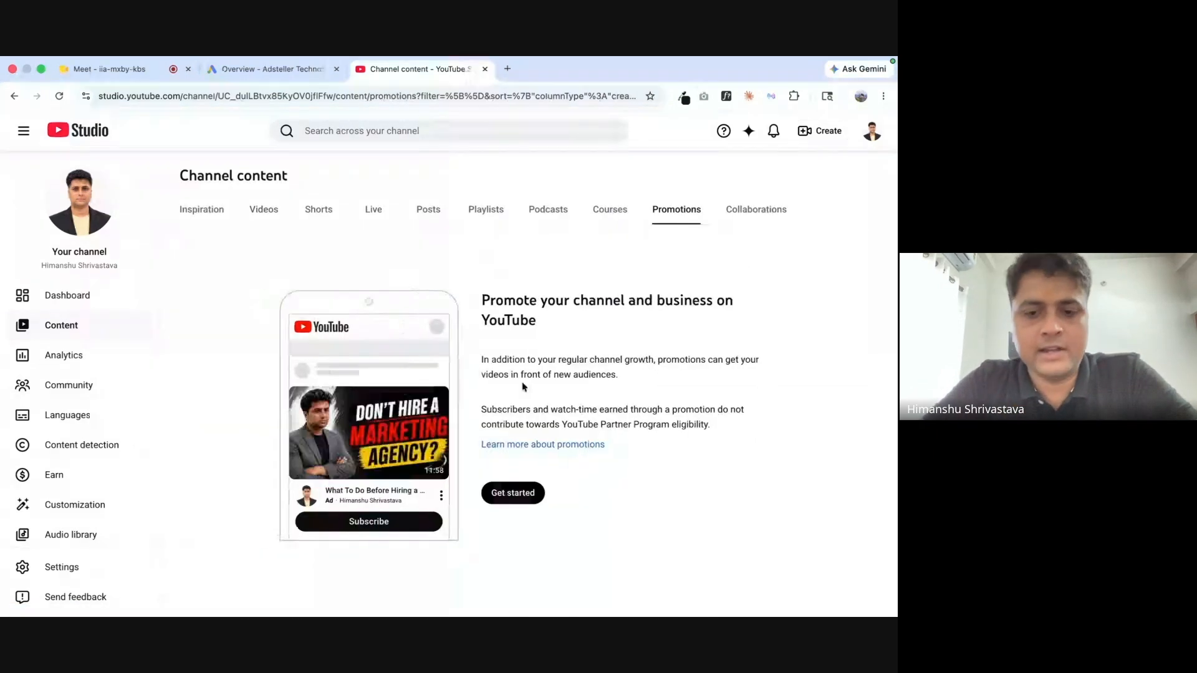
{"action": "left_click", "coordinate": [515, 499]}
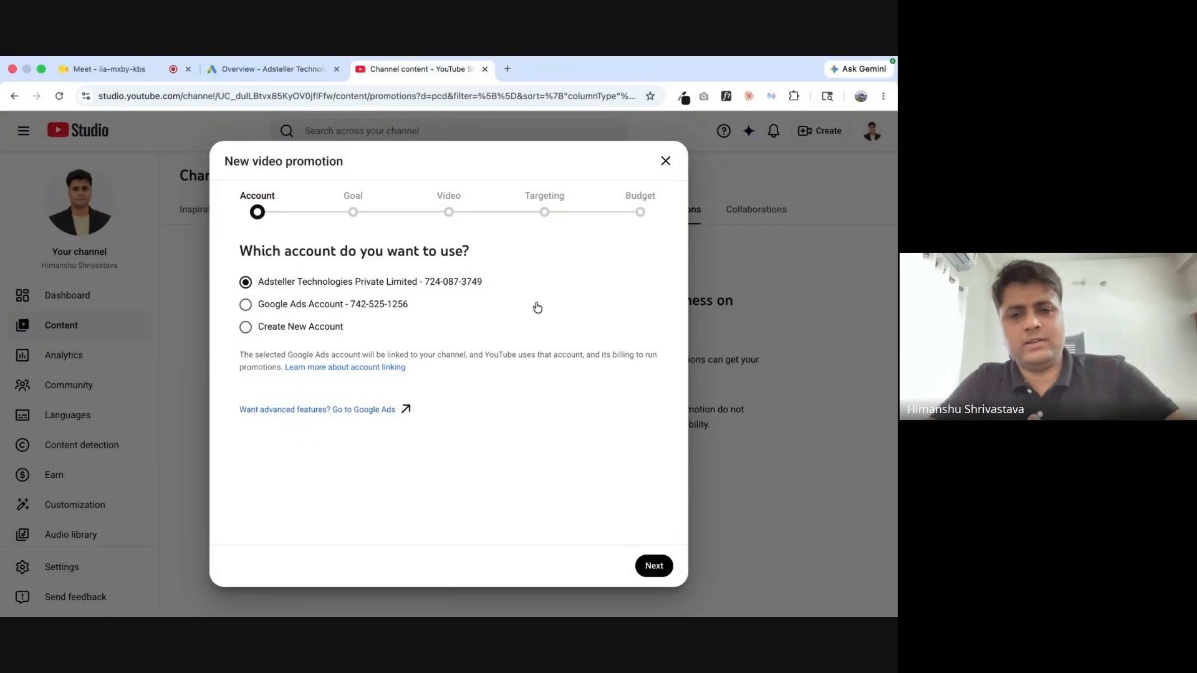
{"action": "left_click", "coordinate": [666, 161]}
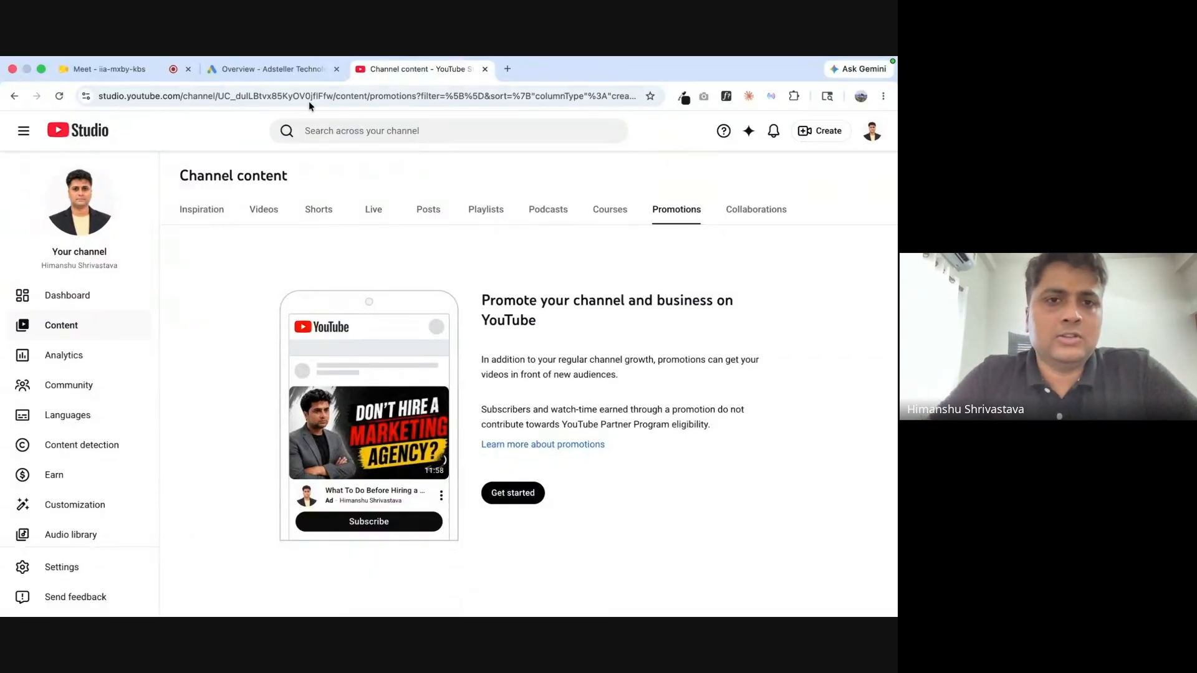
Switch to Google Ads and start a new campaign with the YouTube reach, views and engagements objective.
{"action": "left_click", "coordinate": [273, 70]}
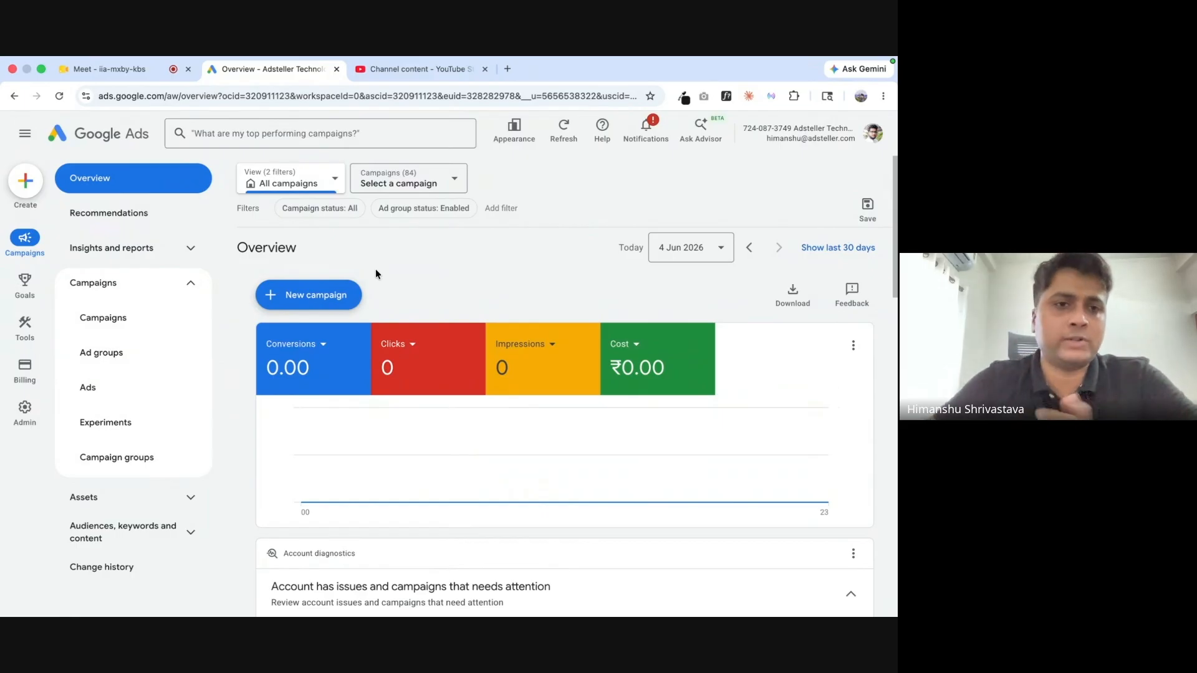
{"action": "left_click", "coordinate": [167, 99]}
{"action": "left_click_drag", "start_coordinate": [167, 99], "coordinate": [93, 98]}
{"action": "left_click", "coordinate": [515, 299]}
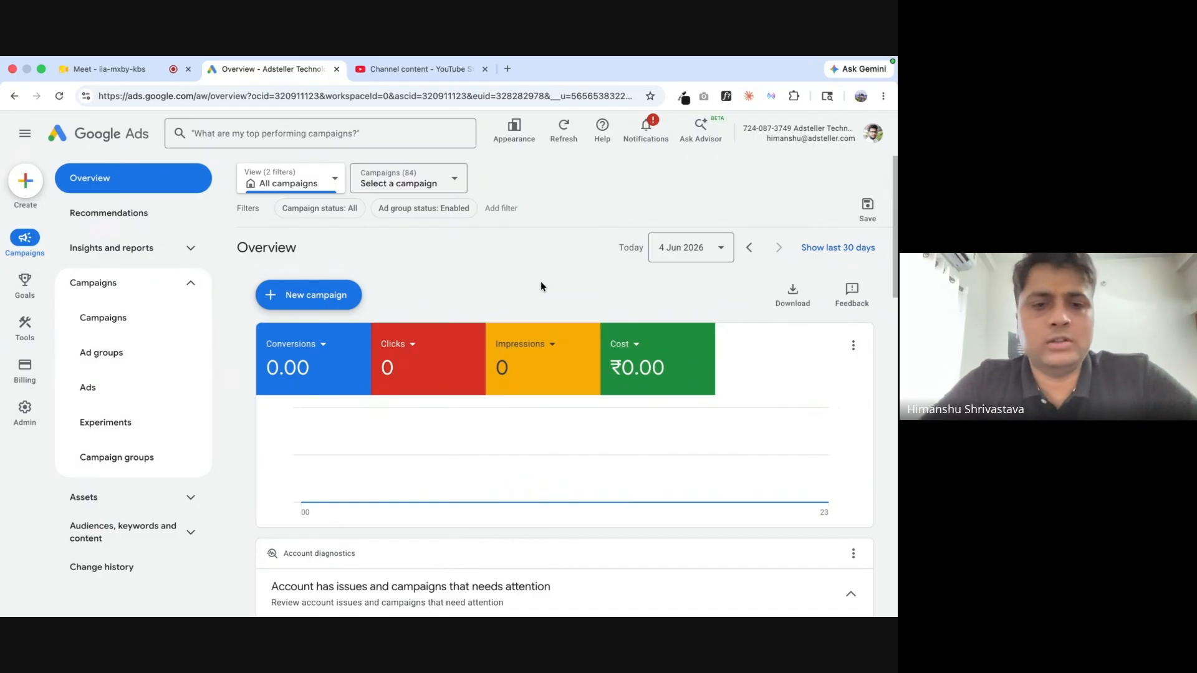
{"action": "left_click", "coordinate": [337, 296]}
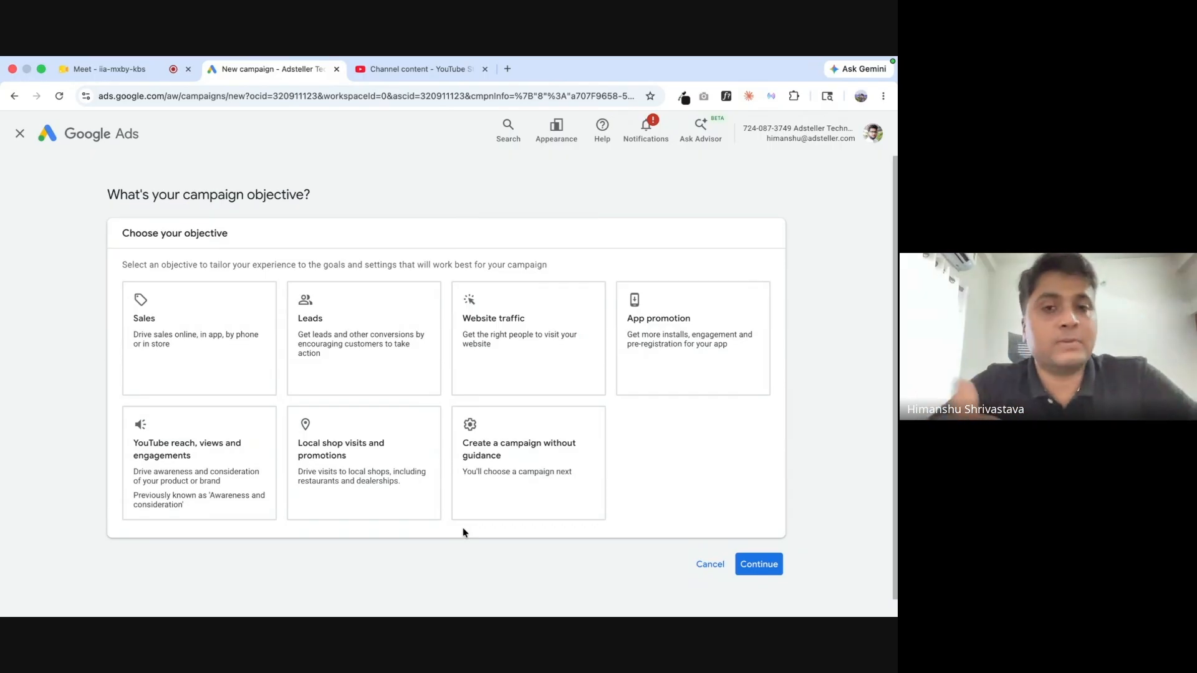
{"action": "left_click", "coordinate": [201, 496]}
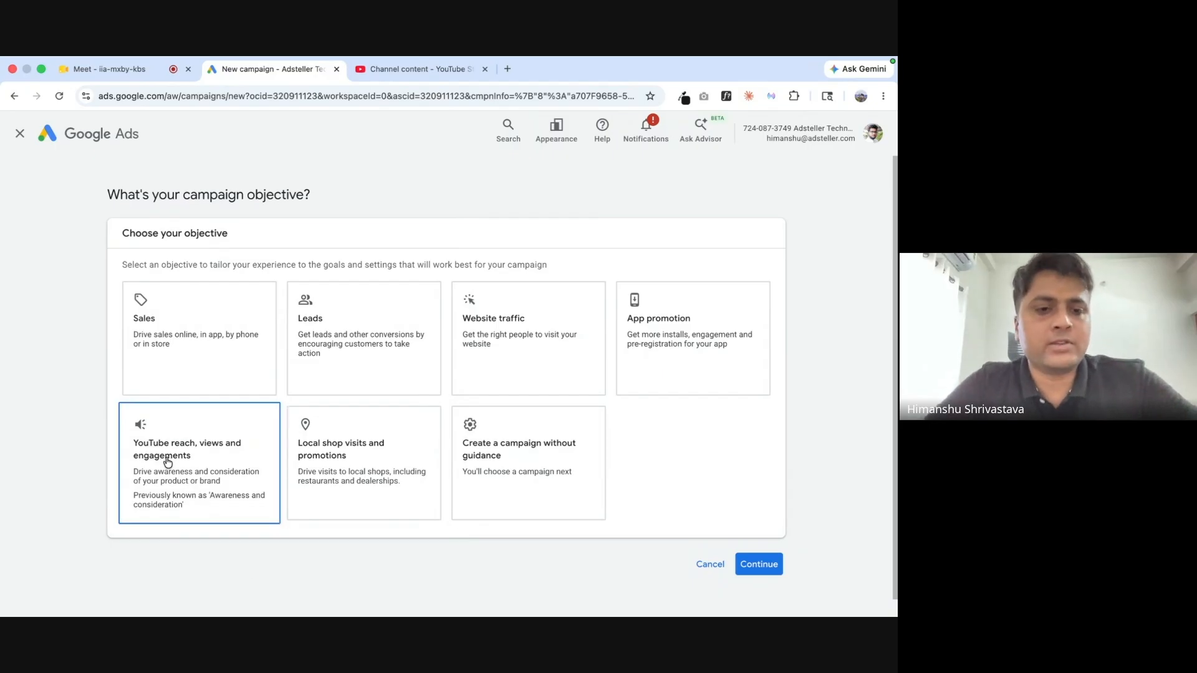
{"action": "left_click", "coordinate": [207, 460]}
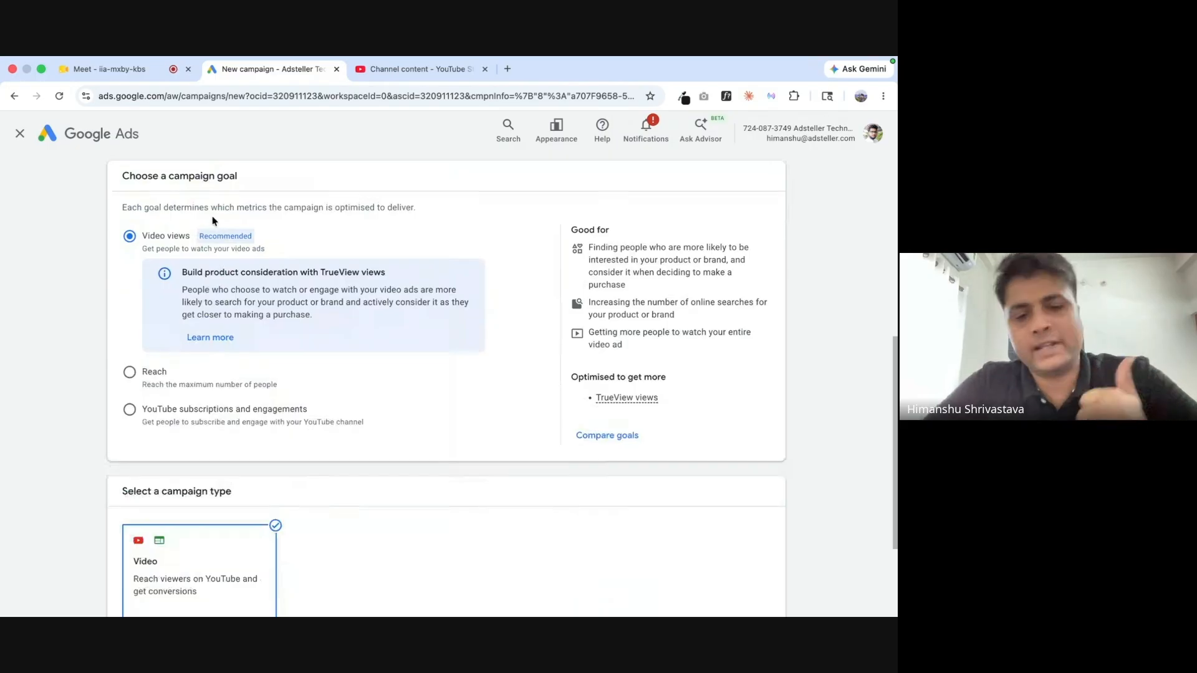
Choose YouTube subscriptions and engagements as the campaign goal and continue with the Demand Gen campaign type.
{"action": "scroll", "coordinate": [208, 231], "scroll_direction": "up", "scroll_amount": 3}
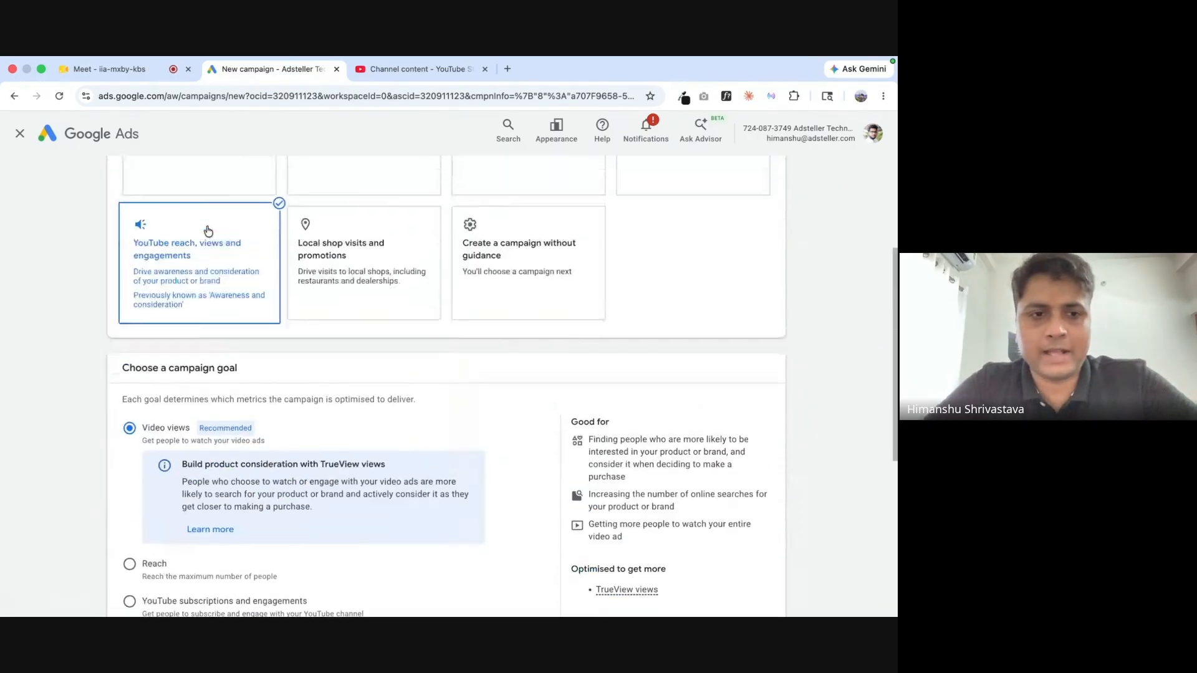
{"action": "scroll", "coordinate": [209, 232], "scroll_direction": "up", "scroll_amount": 3}
{"action": "scroll", "coordinate": [218, 425], "scroll_direction": "down", "scroll_amount": 4}
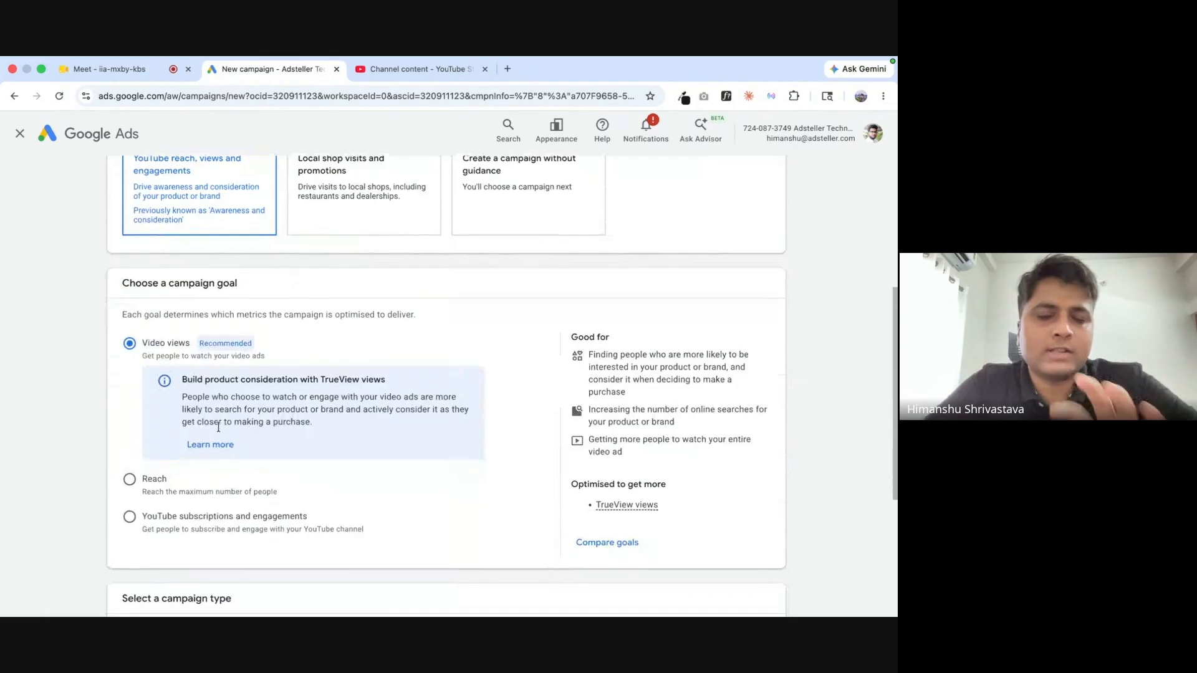
{"action": "scroll", "coordinate": [218, 427], "scroll_direction": "down", "scroll_amount": 1}
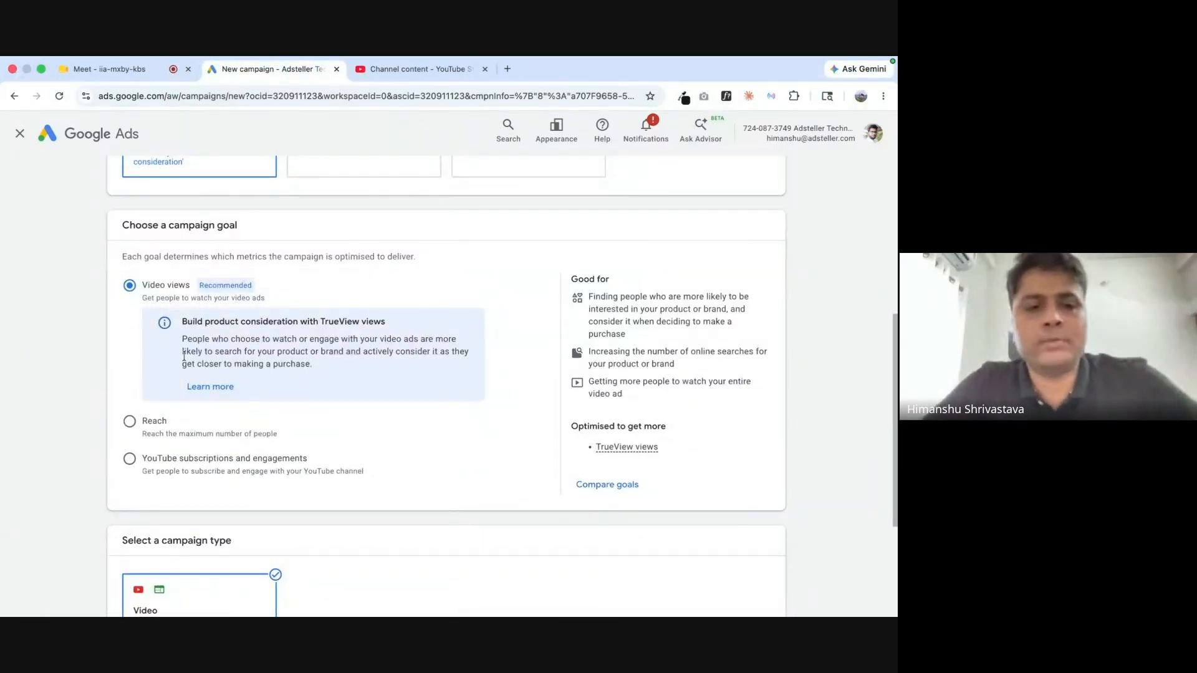
{"action": "scroll", "coordinate": [185, 358], "scroll_direction": "down", "scroll_amount": 1}
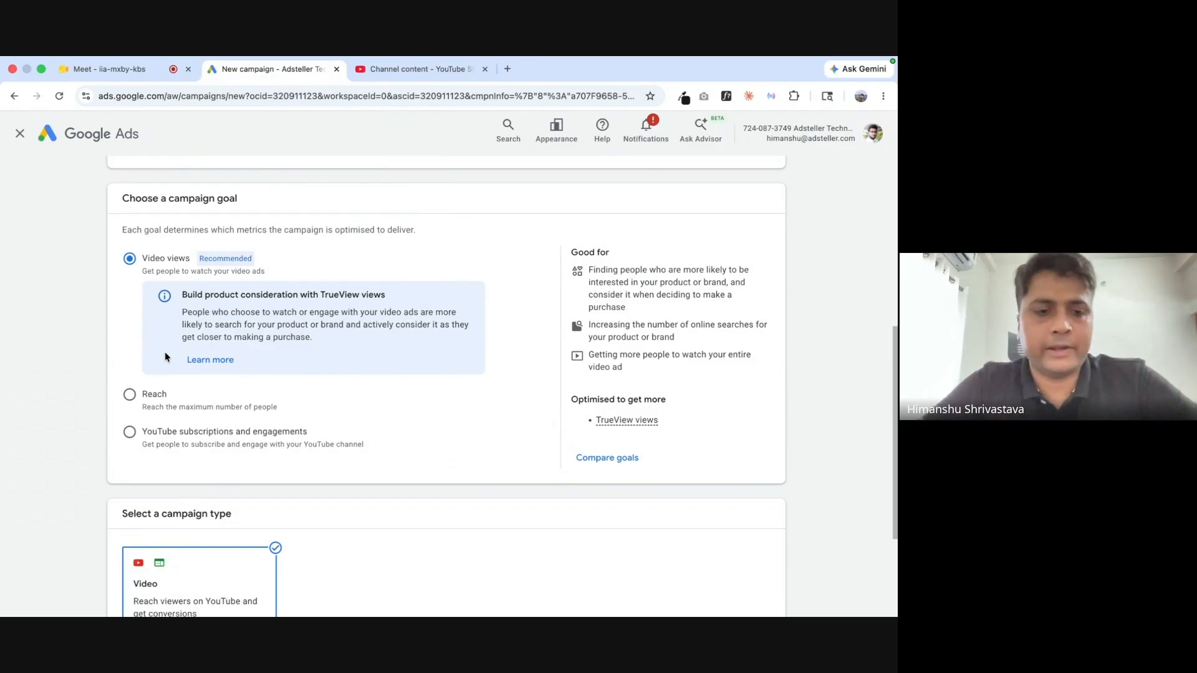
{"action": "left_click", "coordinate": [131, 433]}
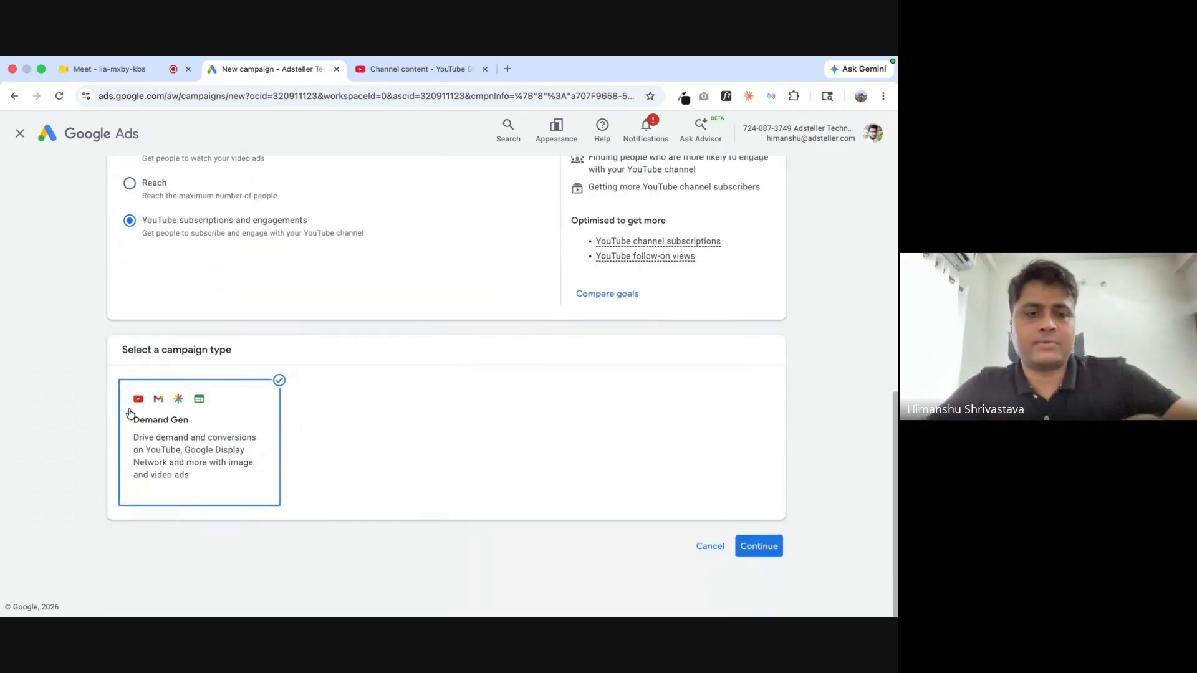
{"action": "scroll", "coordinate": [96, 429], "scroll_direction": "up", "scroll_amount": 2}
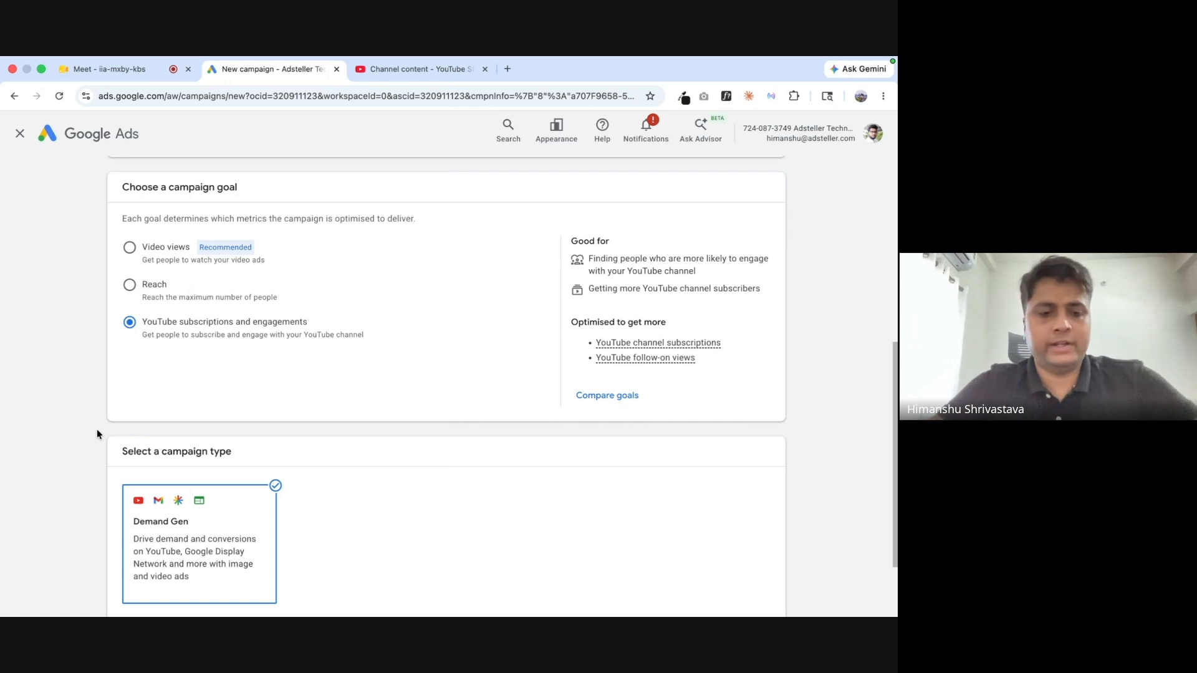
{"action": "scroll", "coordinate": [97, 433], "scroll_direction": "down", "scroll_amount": 2}
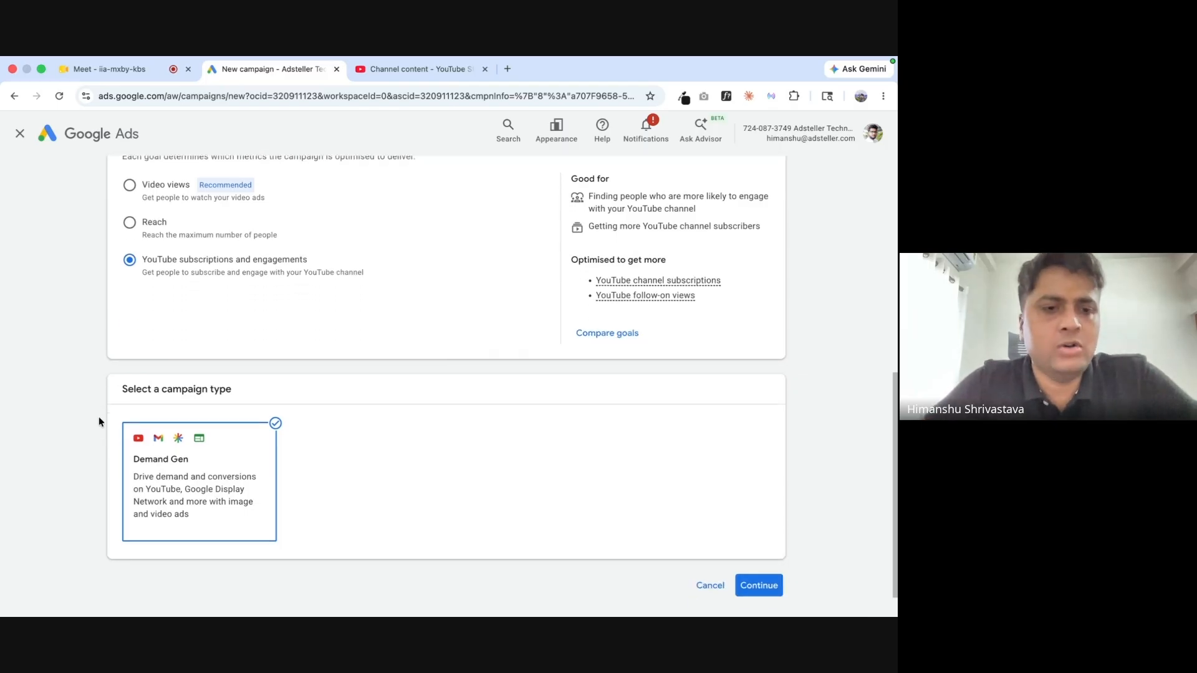
{"action": "scroll", "coordinate": [125, 382], "scroll_direction": "up", "scroll_amount": 2}
{"action": "scroll", "coordinate": [133, 382], "scroll_direction": "down", "scroll_amount": 3}
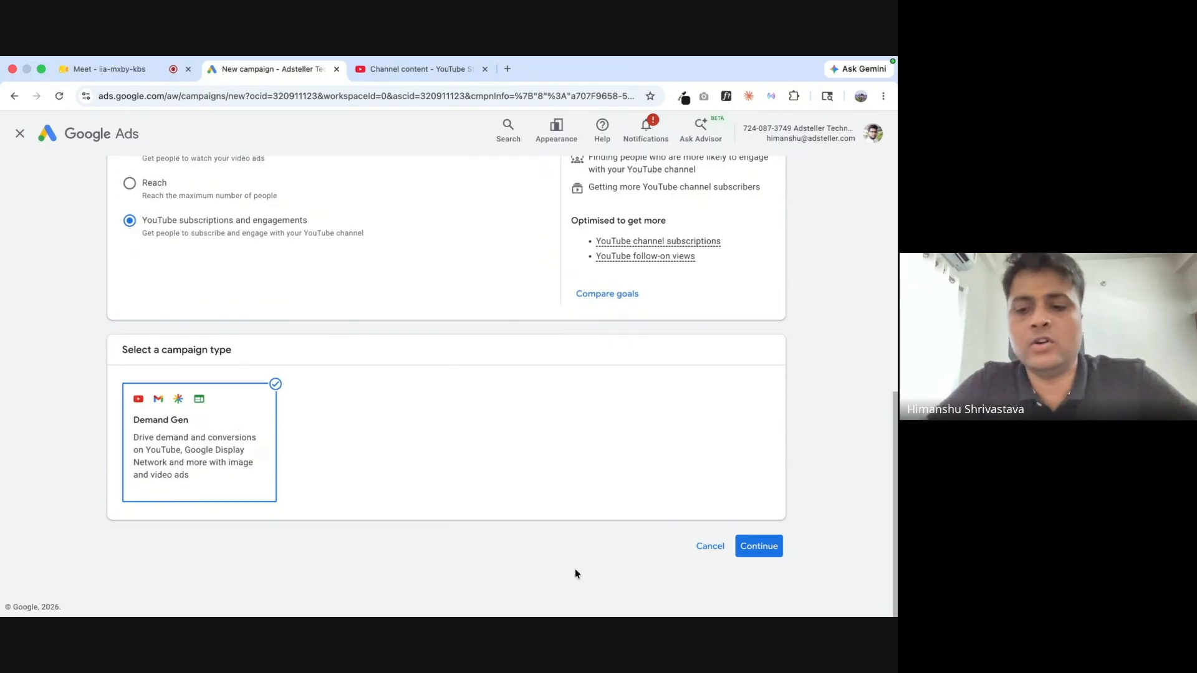
{"action": "left_click", "coordinate": [766, 548]}
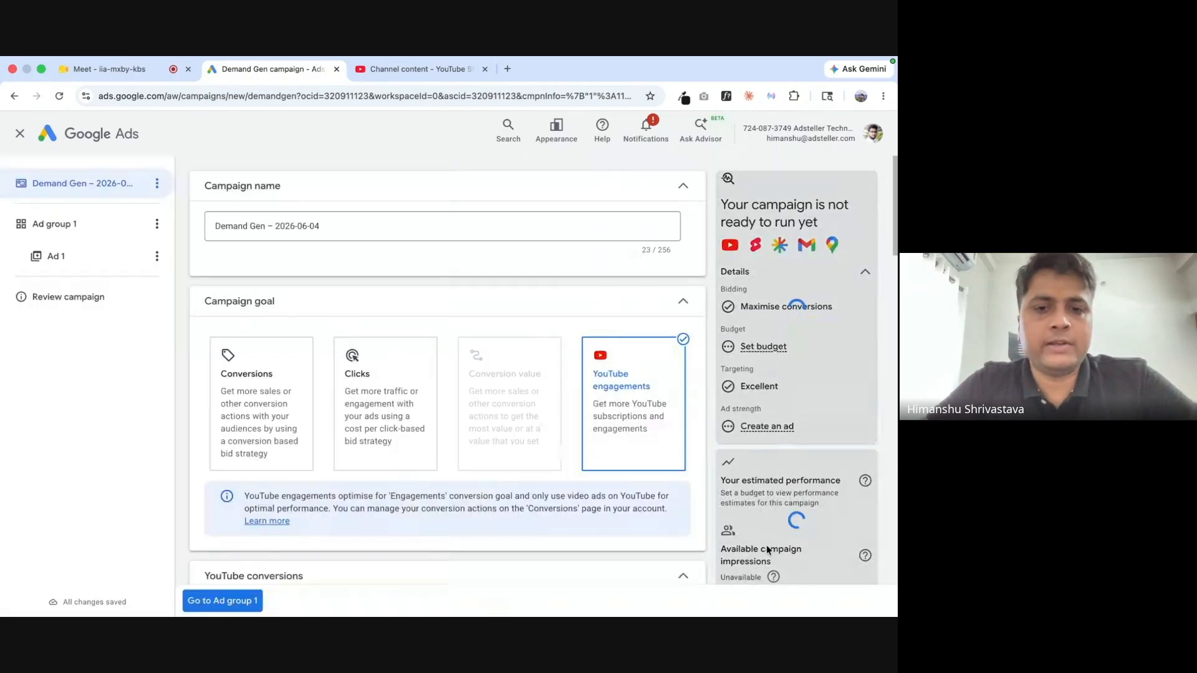
Rename the campaign as Youtube Ad.
{"action": "left_click", "coordinate": [375, 226]}
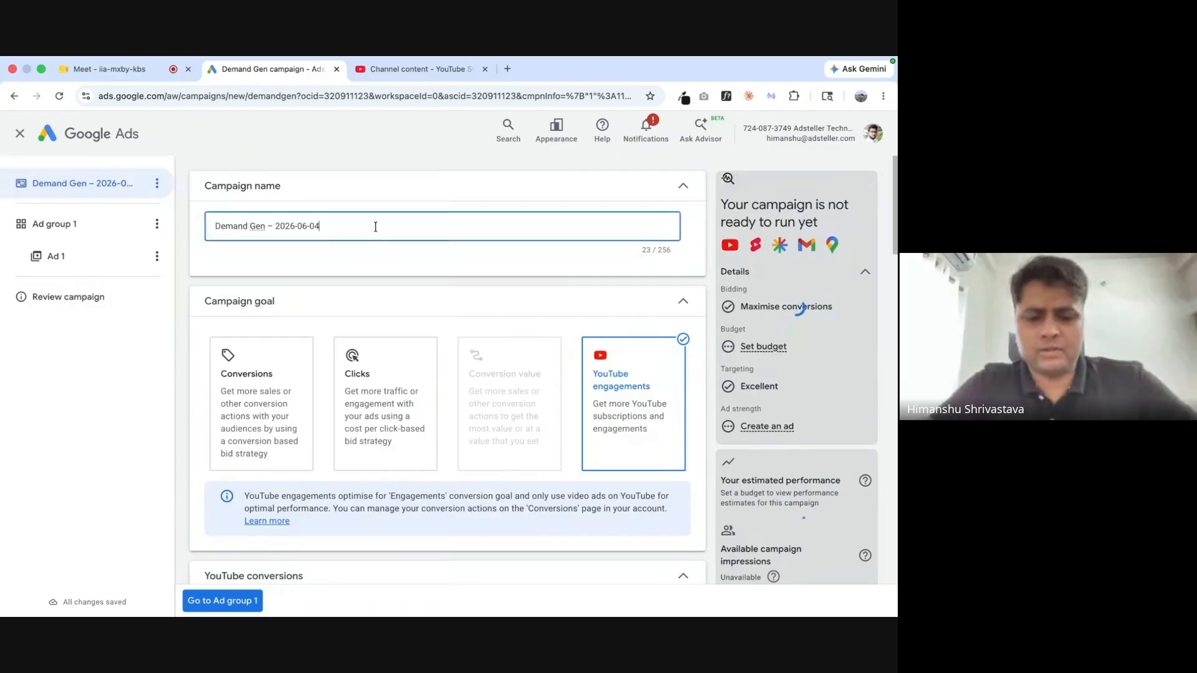
{"action": "key", "text": "super+a"}
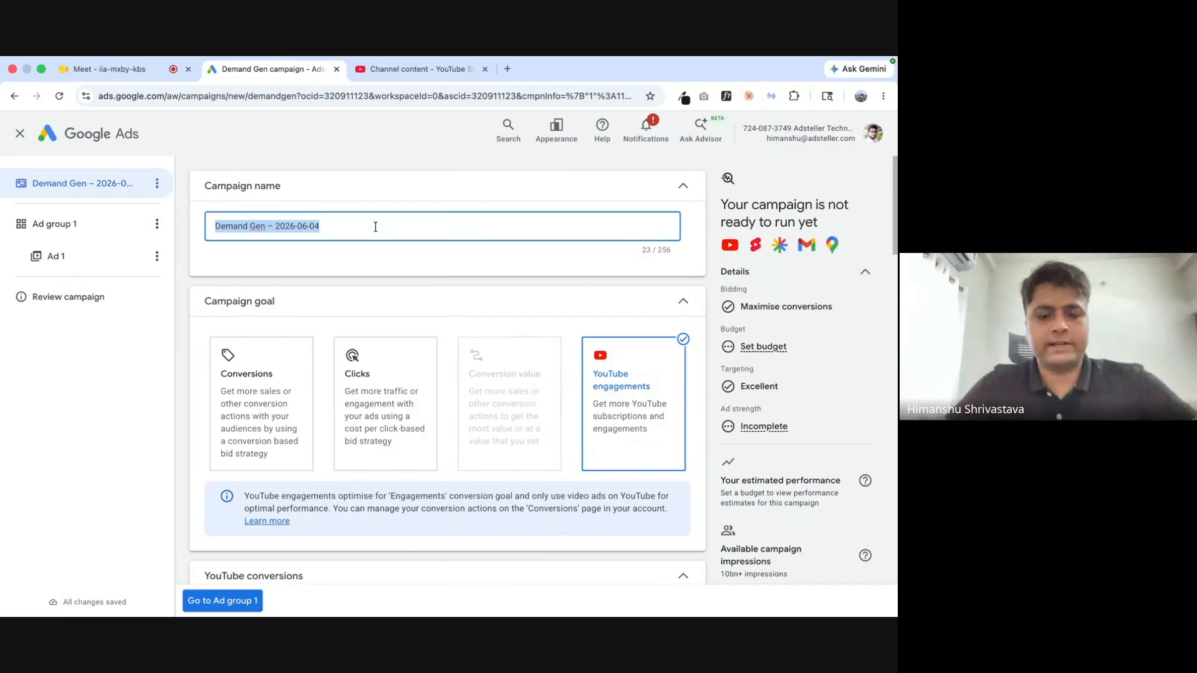
{"action": "type", "text": "Youtub"}
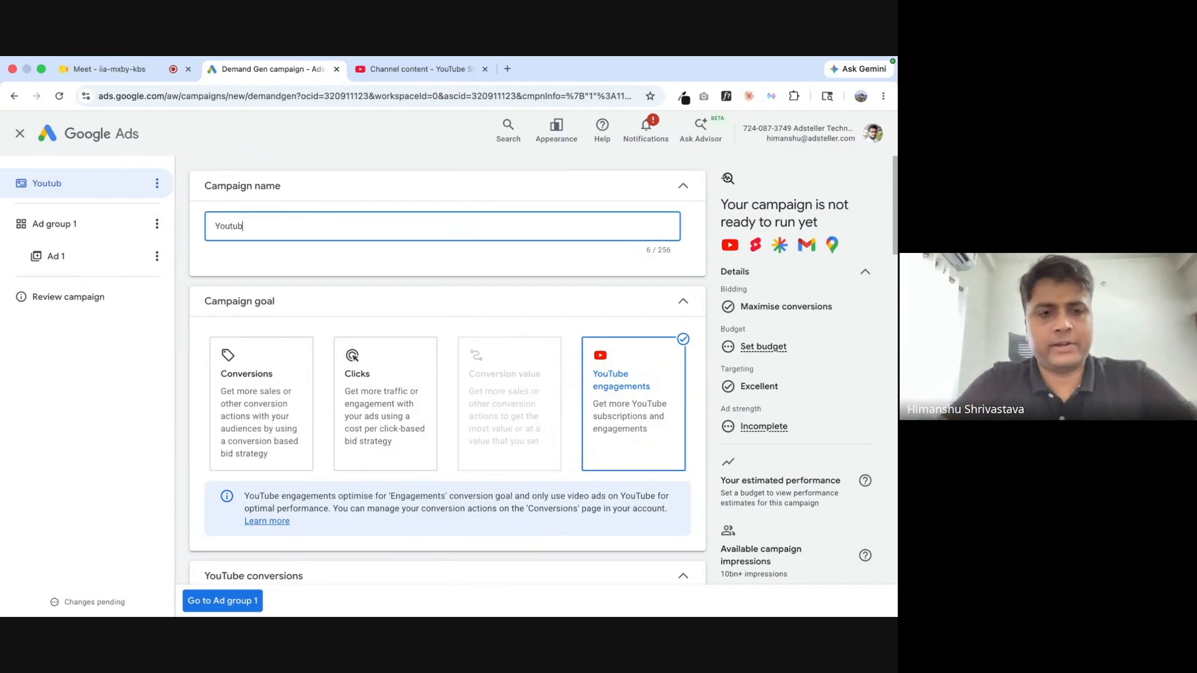
{"action": "type", "text": "e Ad"}
{"action": "left_click", "coordinate": [365, 170]}
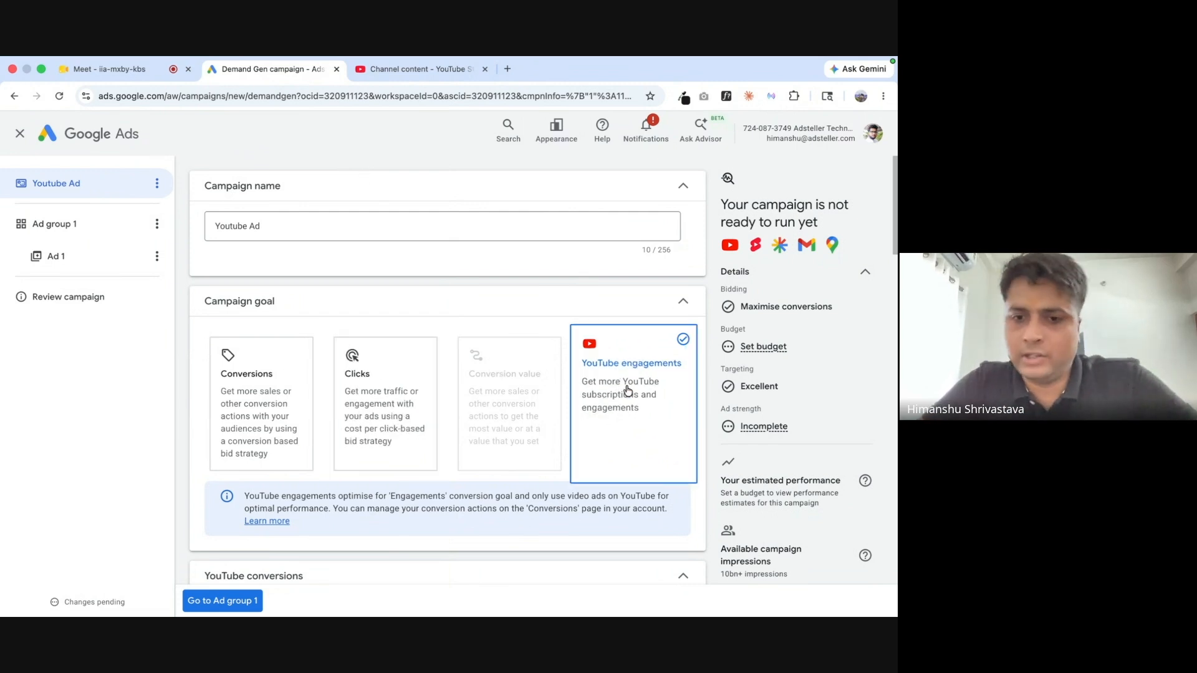
Include YouTube follow-on views in the campaign's YouTube conversions alongside channel subscriptions.
{"action": "scroll", "coordinate": [466, 515], "scroll_direction": "down", "scroll_amount": 5}
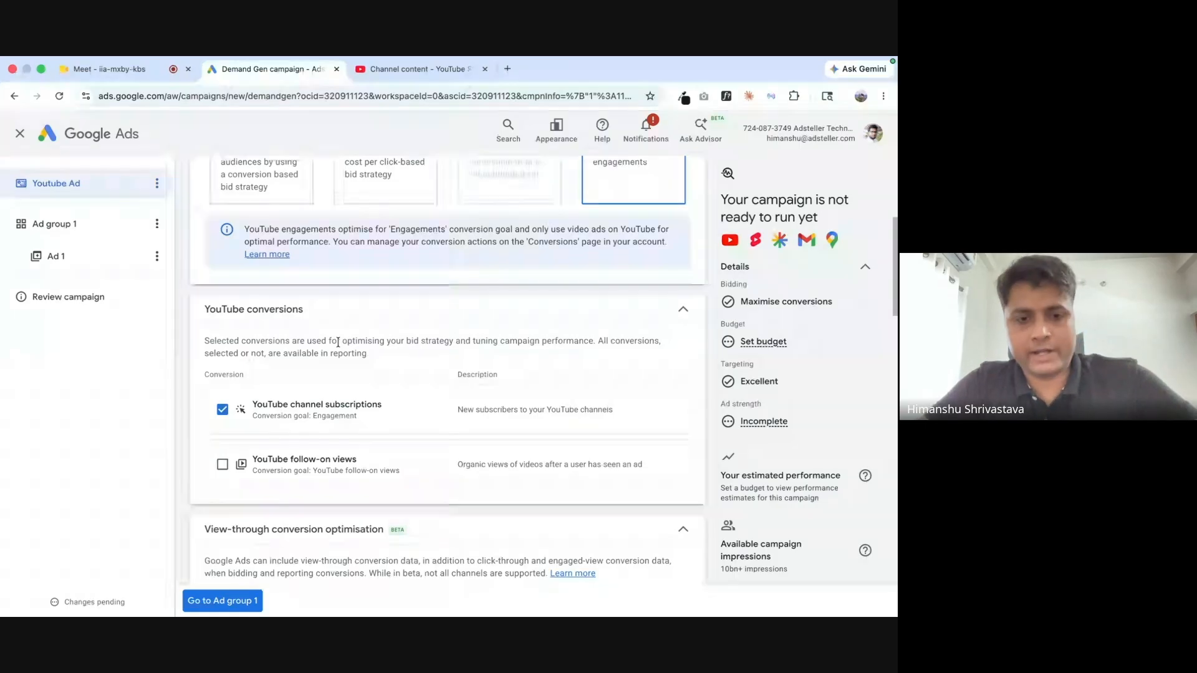
{"action": "scroll", "coordinate": [337, 343], "scroll_direction": "down", "scroll_amount": 2}
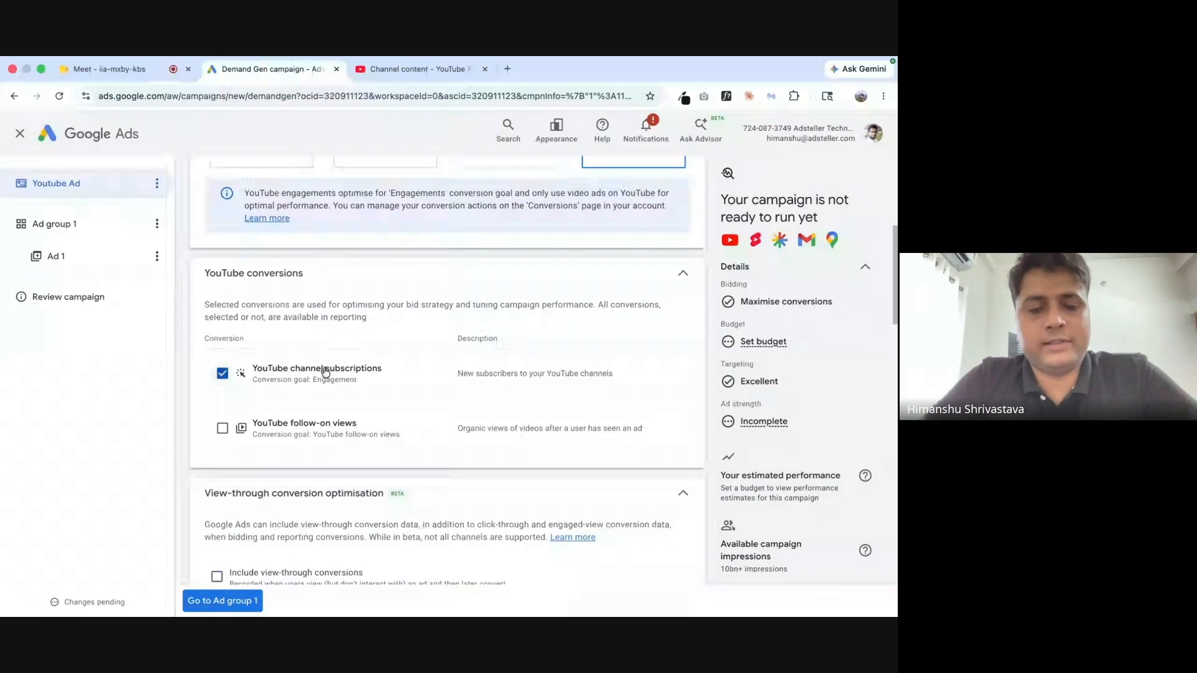
{"action": "scroll", "coordinate": [294, 397], "scroll_direction": "down", "scroll_amount": 1}
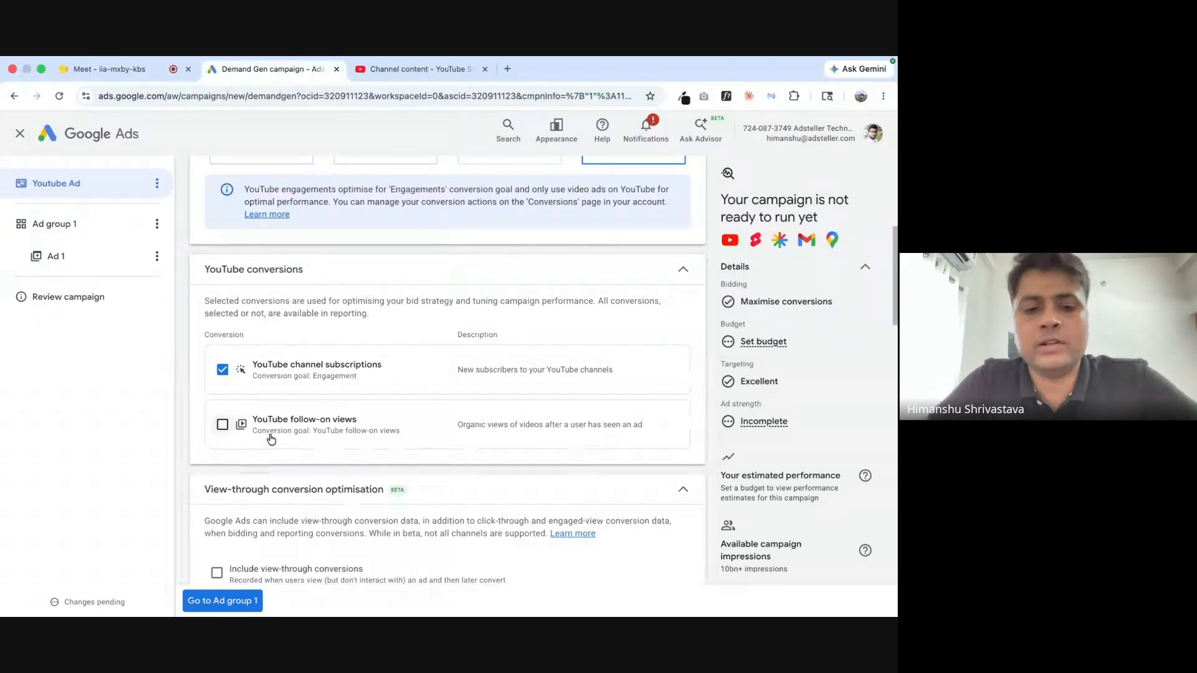
{"action": "left_click", "coordinate": [223, 431]}
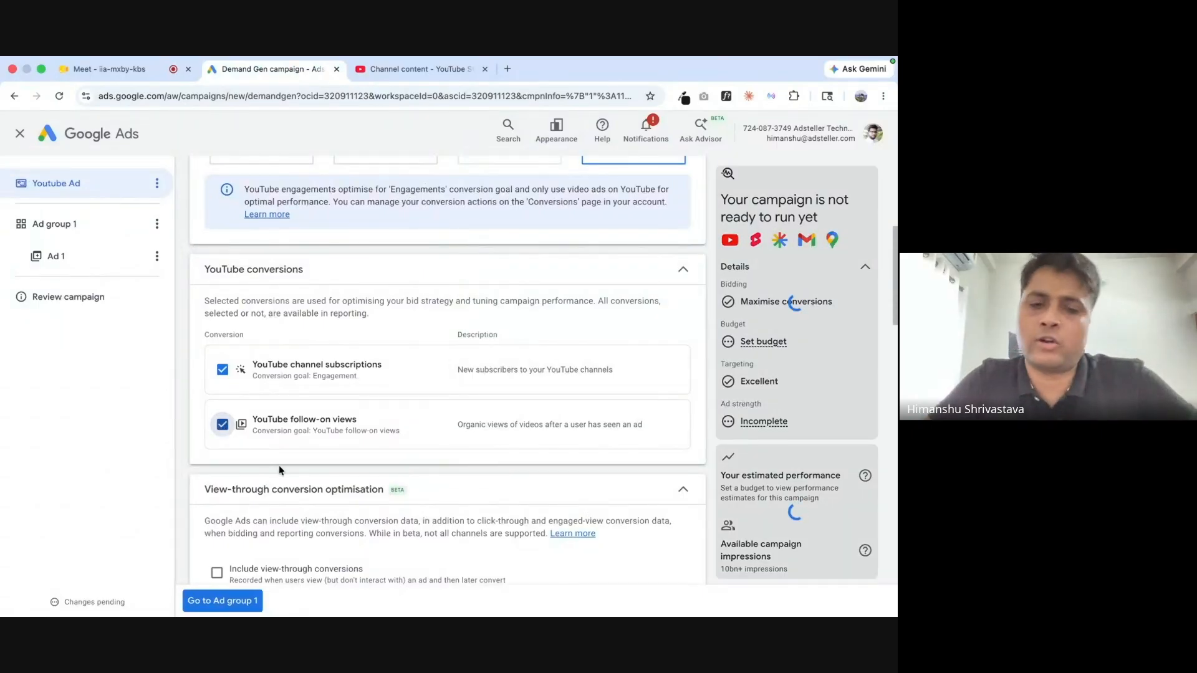
Try including view-through conversions in the conversion optimisation, and exclude them again.
{"action": "scroll", "coordinate": [287, 485], "scroll_direction": "down", "scroll_amount": 1}
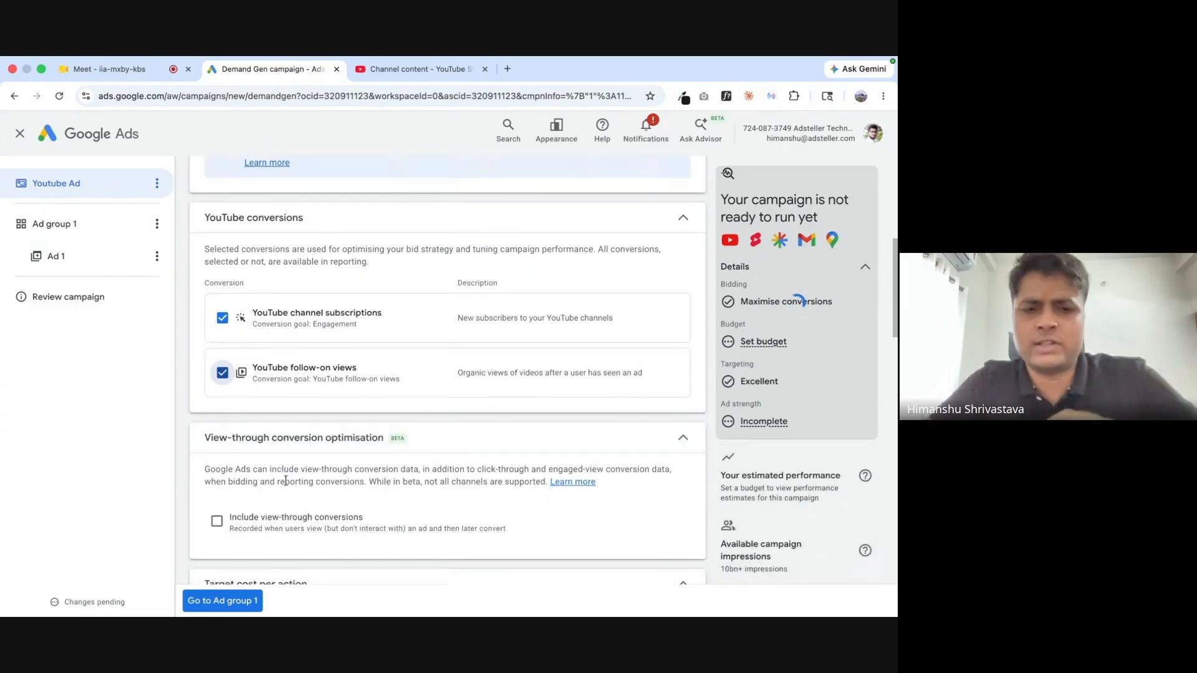
{"action": "scroll", "coordinate": [293, 458], "scroll_direction": "down", "scroll_amount": 5}
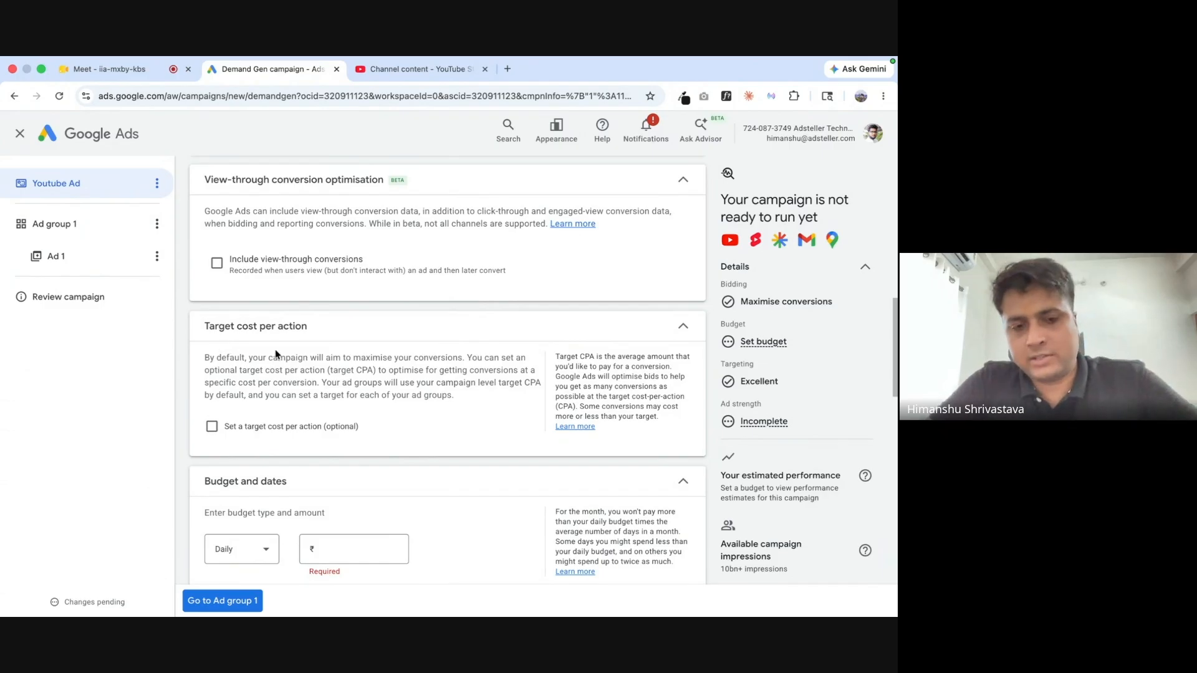
{"action": "scroll", "coordinate": [275, 353], "scroll_direction": "up", "scroll_amount": 2}
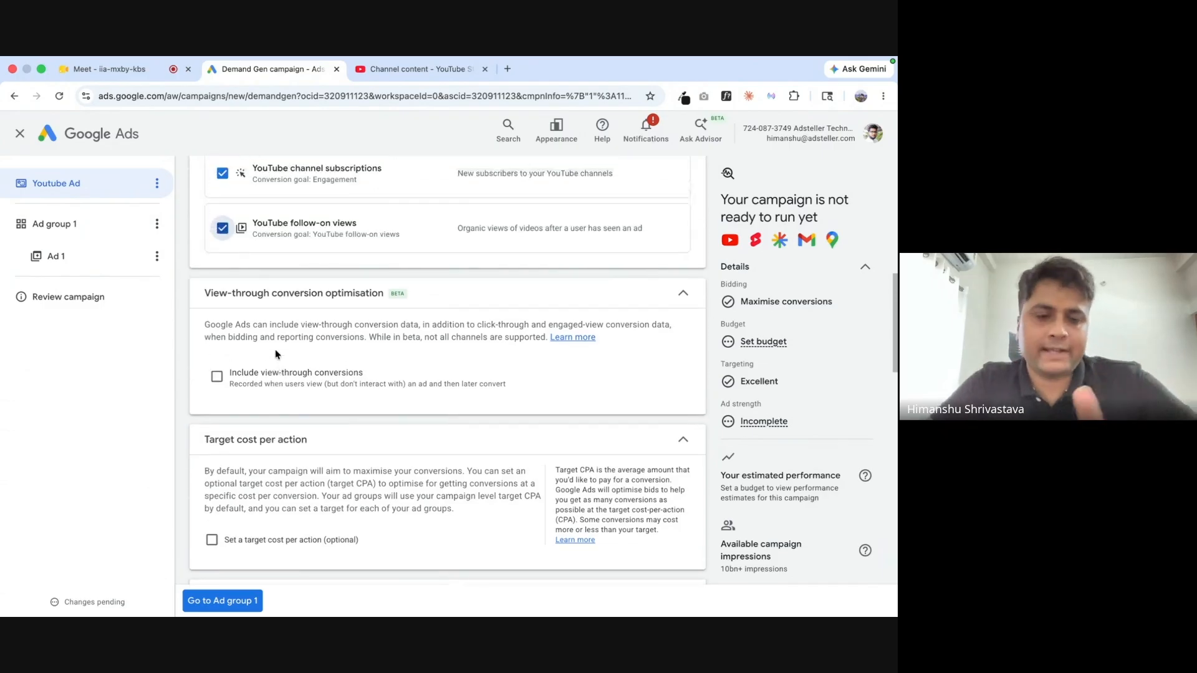
{"action": "scroll", "coordinate": [275, 353], "scroll_direction": "up", "scroll_amount": 2}
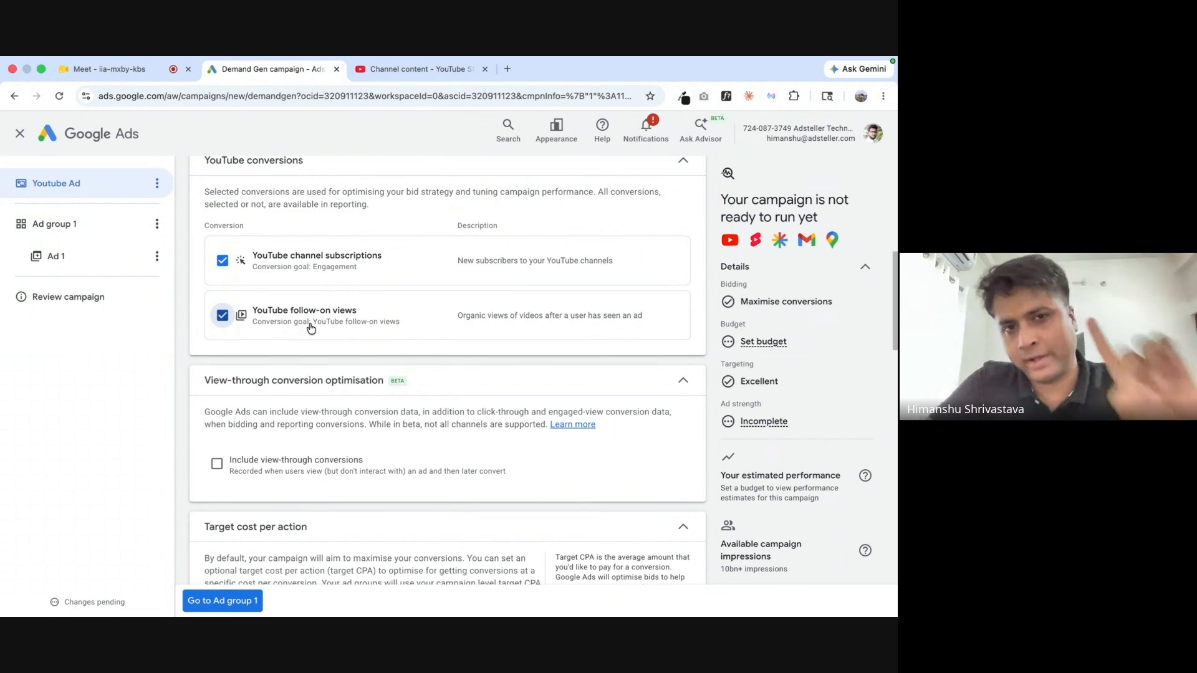
{"action": "scroll", "coordinate": [310, 329], "scroll_direction": "down", "scroll_amount": 2}
{"action": "scroll", "coordinate": [310, 328], "scroll_direction": "down", "scroll_amount": 2}
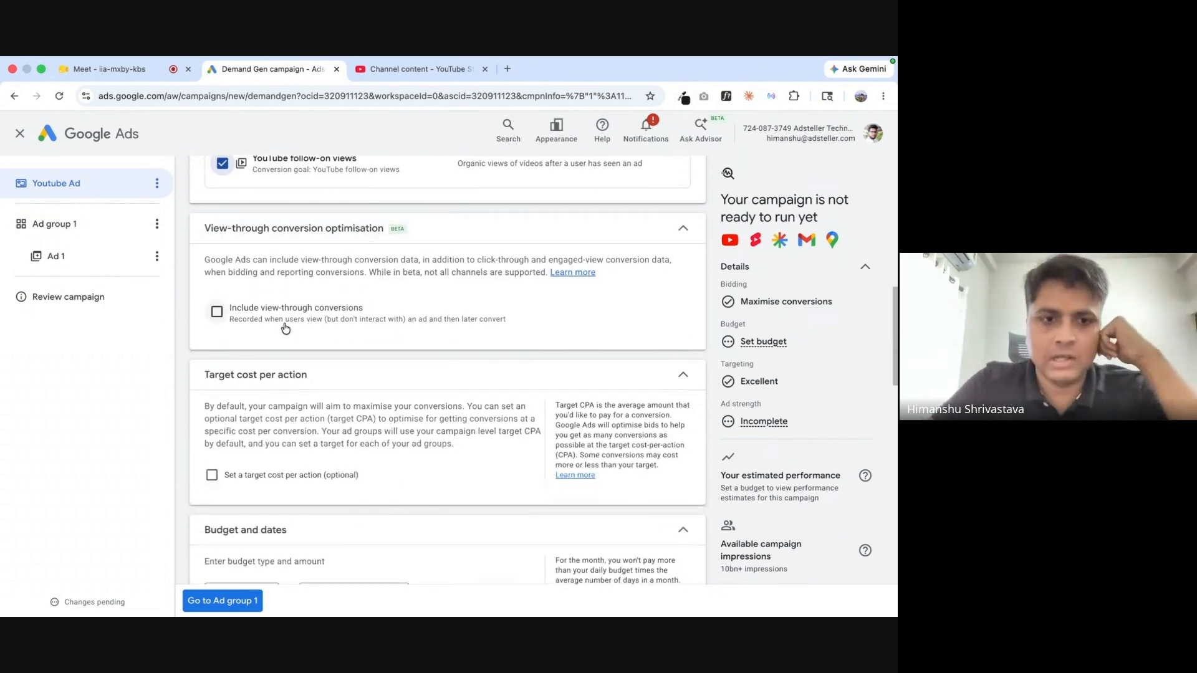
{"action": "left_click", "coordinate": [217, 313]}
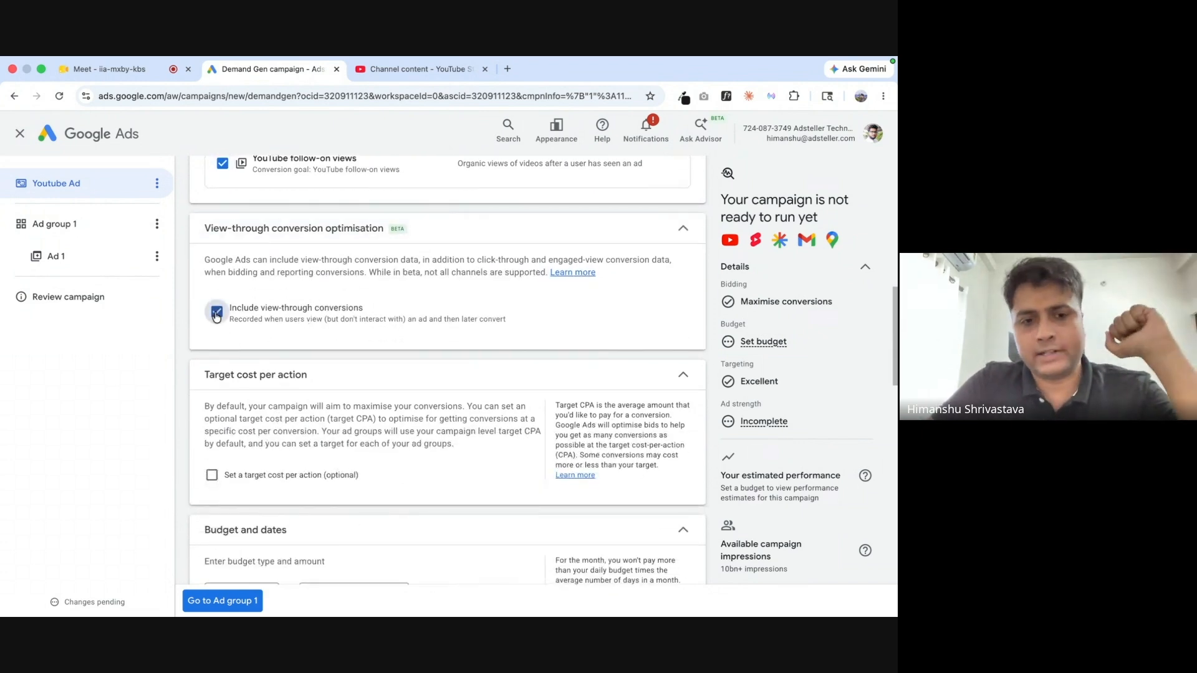
{"action": "left_click", "coordinate": [217, 313]}
Enable the optional target cost per action and set it to ₹1.00.
{"action": "scroll", "coordinate": [213, 478], "scroll_direction": "down", "scroll_amount": 2}
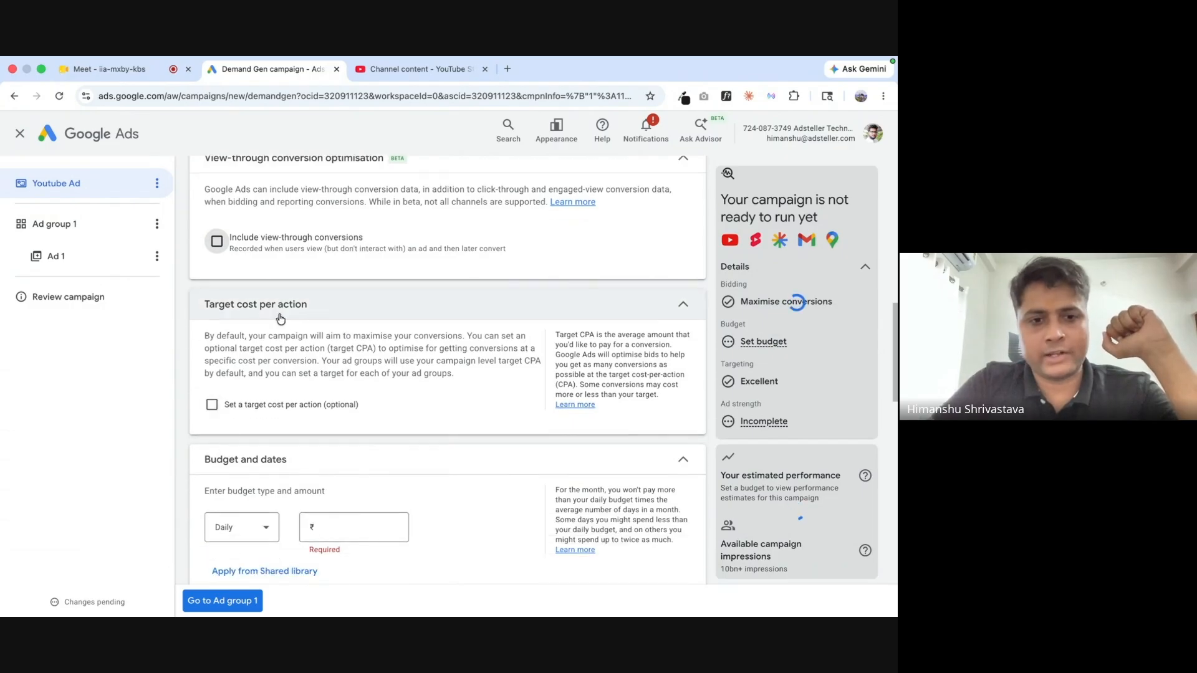
{"action": "left_click", "coordinate": [213, 406]}
{"action": "left_click", "coordinate": [259, 443]}
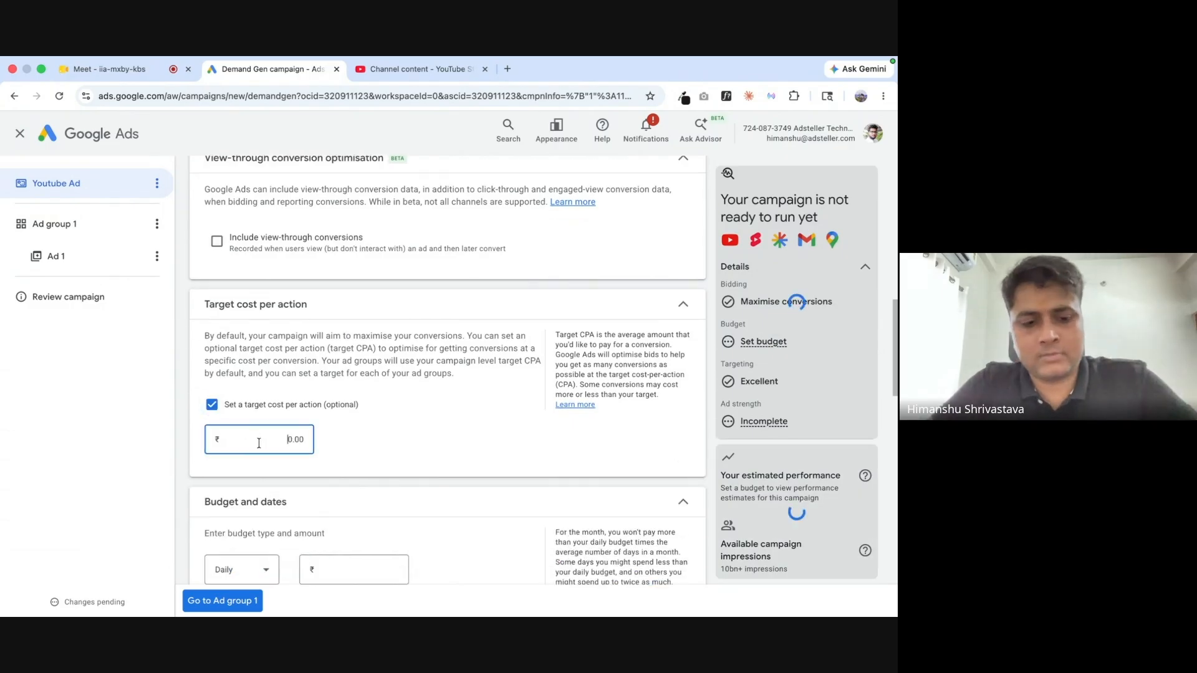
{"action": "type", "text": "1"}
{"action": "left_click", "coordinate": [353, 429]}
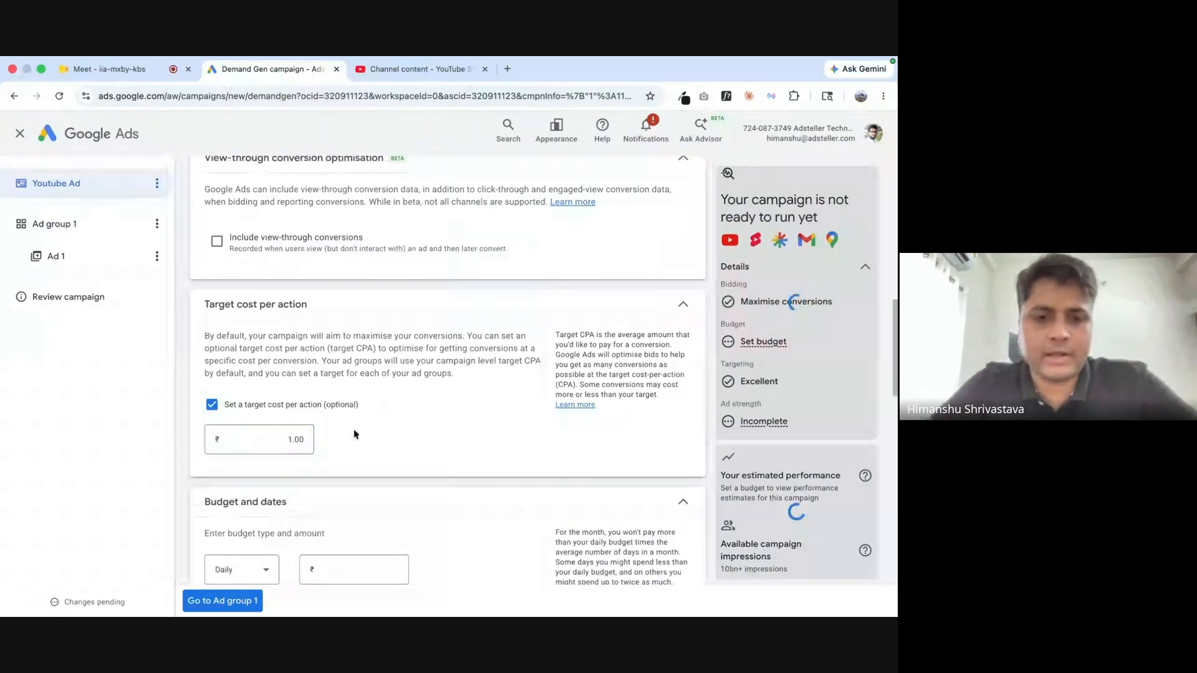
Turn off the optional target cost per action and set the campaign's daily budget to ₹600.00.
{"action": "scroll", "coordinate": [390, 452], "scroll_direction": "down", "scroll_amount": 1}
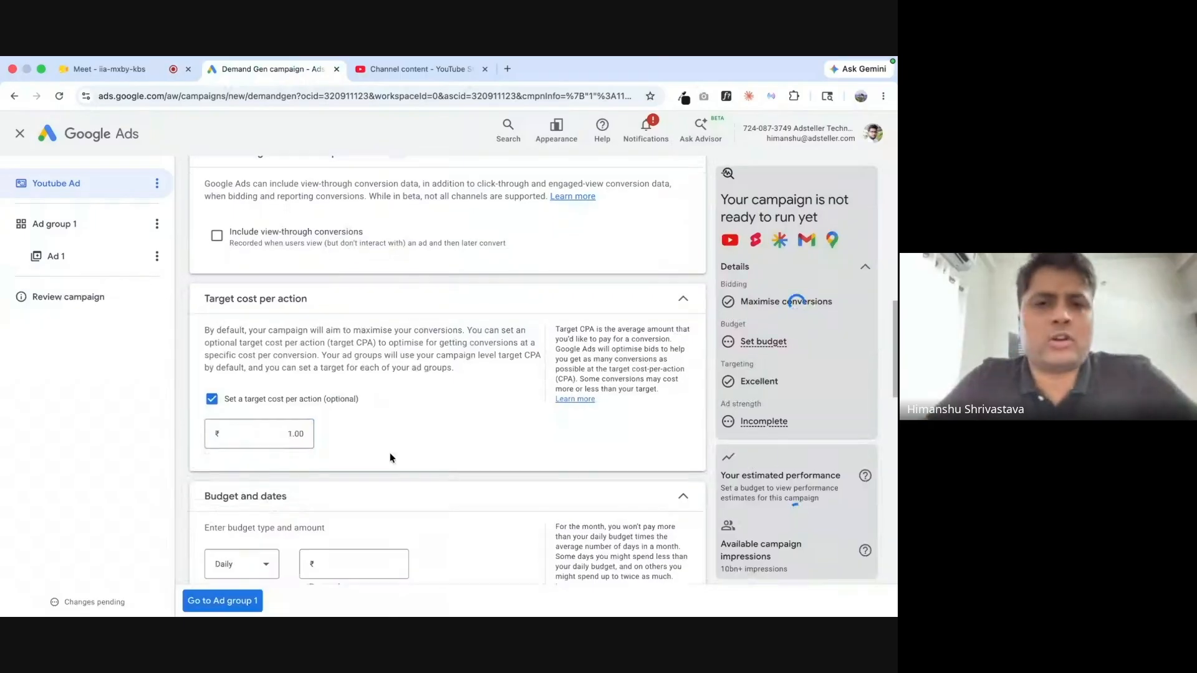
{"action": "left_click", "coordinate": [212, 396]}
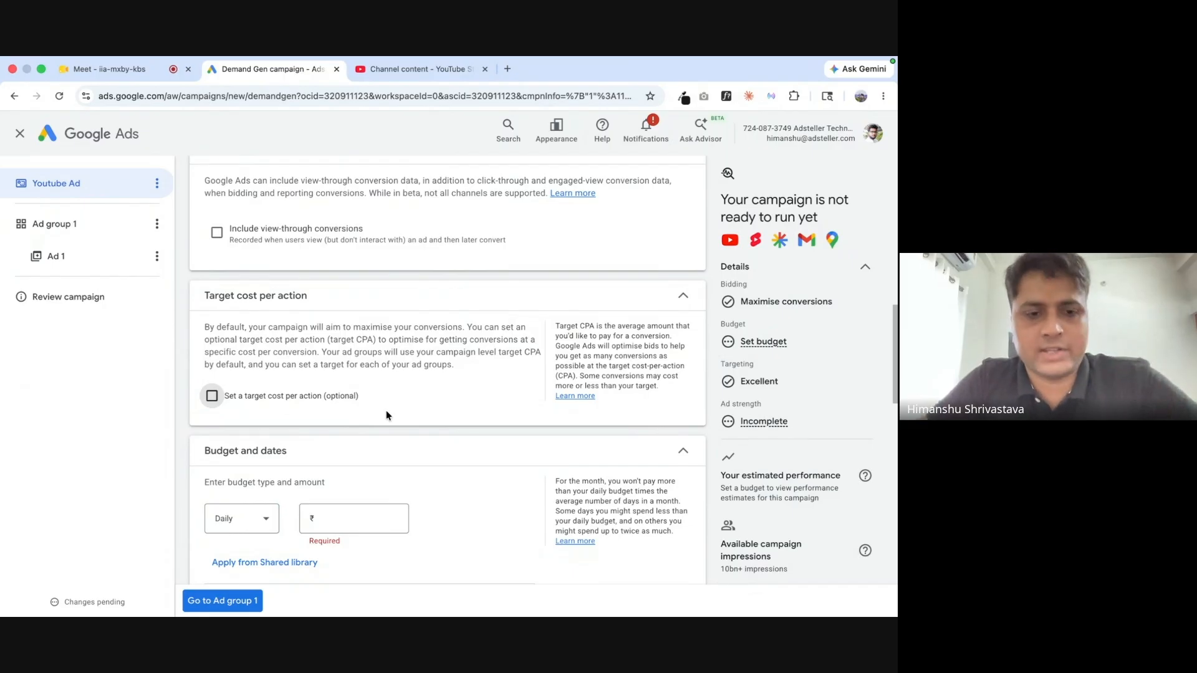
{"action": "scroll", "coordinate": [387, 413], "scroll_direction": "down", "scroll_amount": 3}
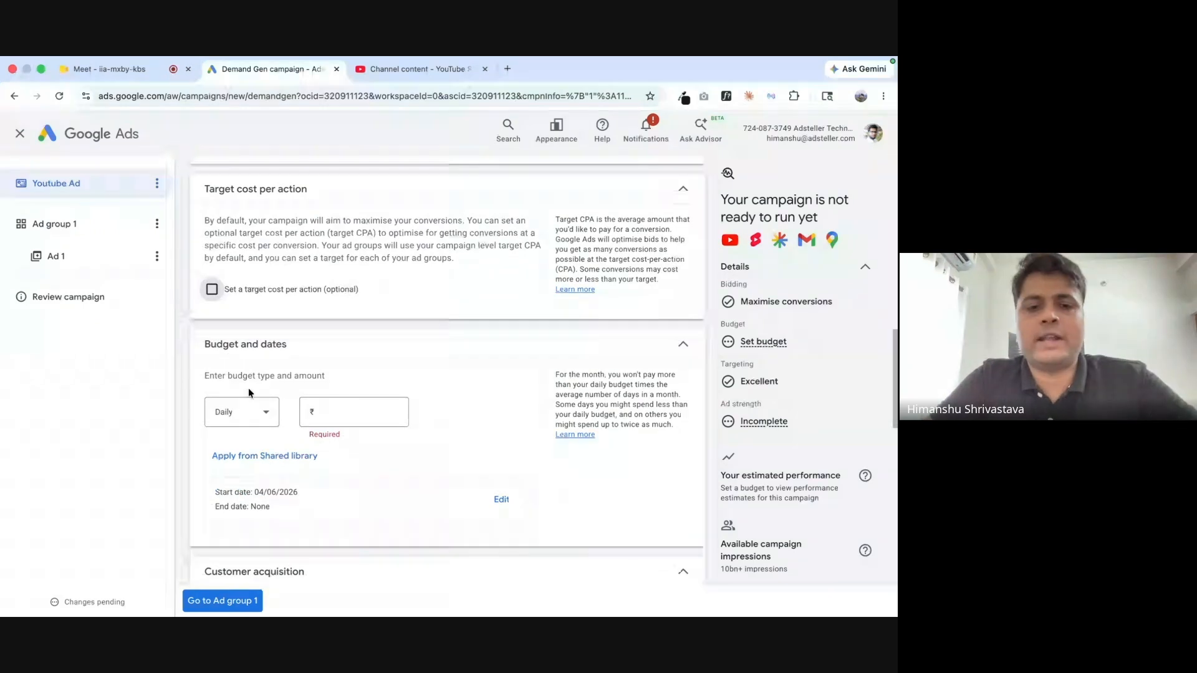
{"action": "left_click", "coordinate": [344, 413]}
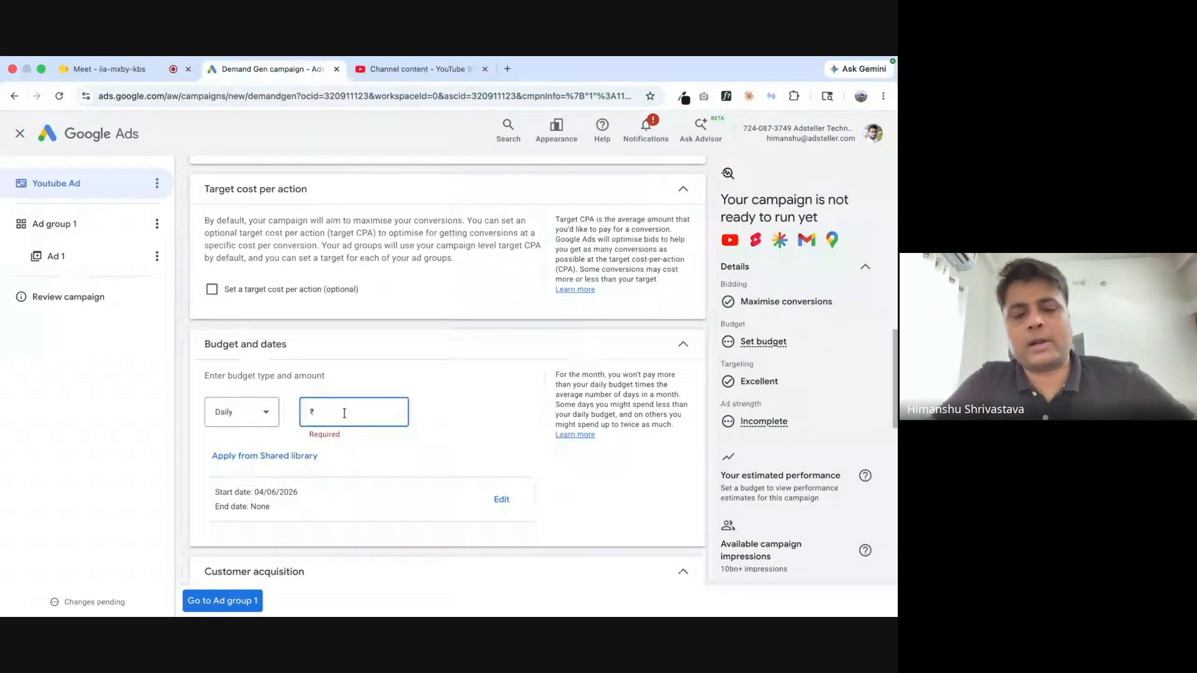
{"action": "type", "text": "600"}
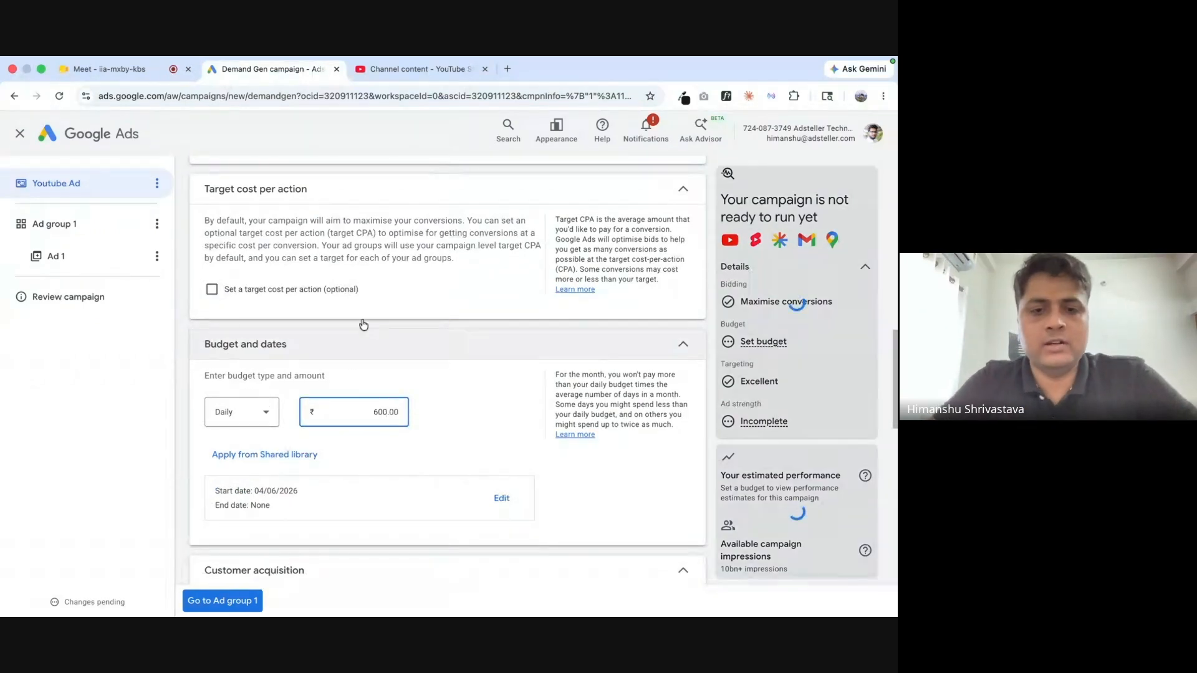
{"action": "left_click", "coordinate": [372, 319]}
Declare that the campaign doesn't have European Union political ads.
{"action": "scroll", "coordinate": [372, 324], "scroll_direction": "down", "scroll_amount": 4}
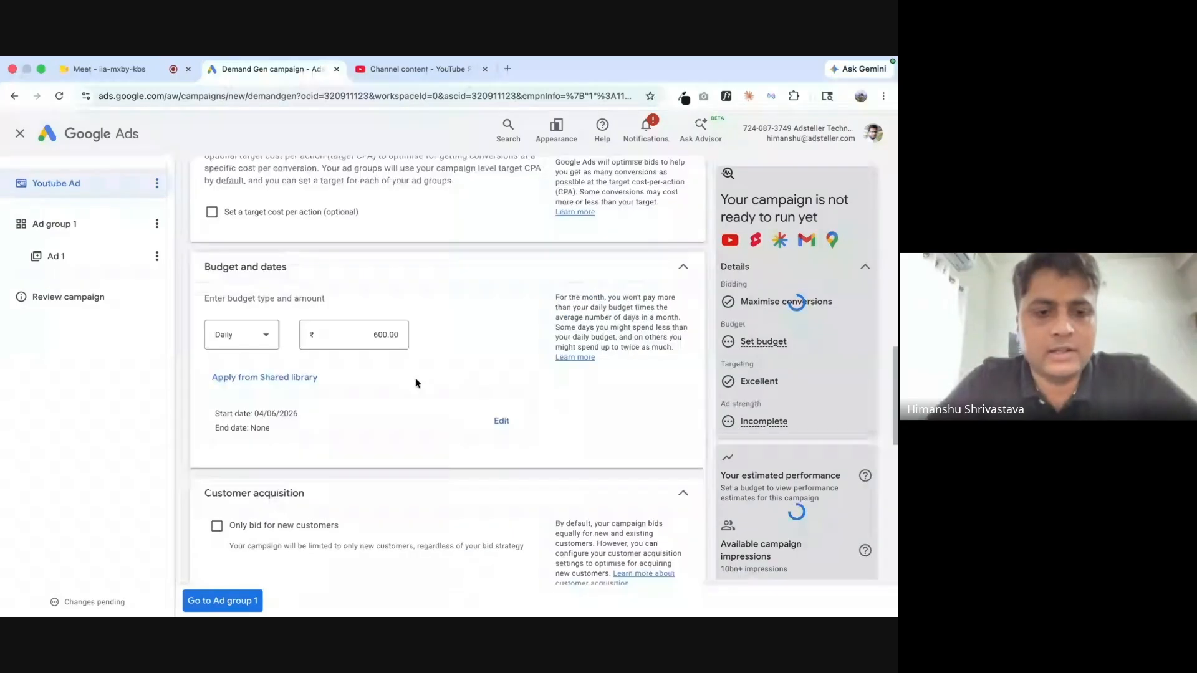
{"action": "scroll", "coordinate": [386, 511], "scroll_direction": "down", "scroll_amount": 3}
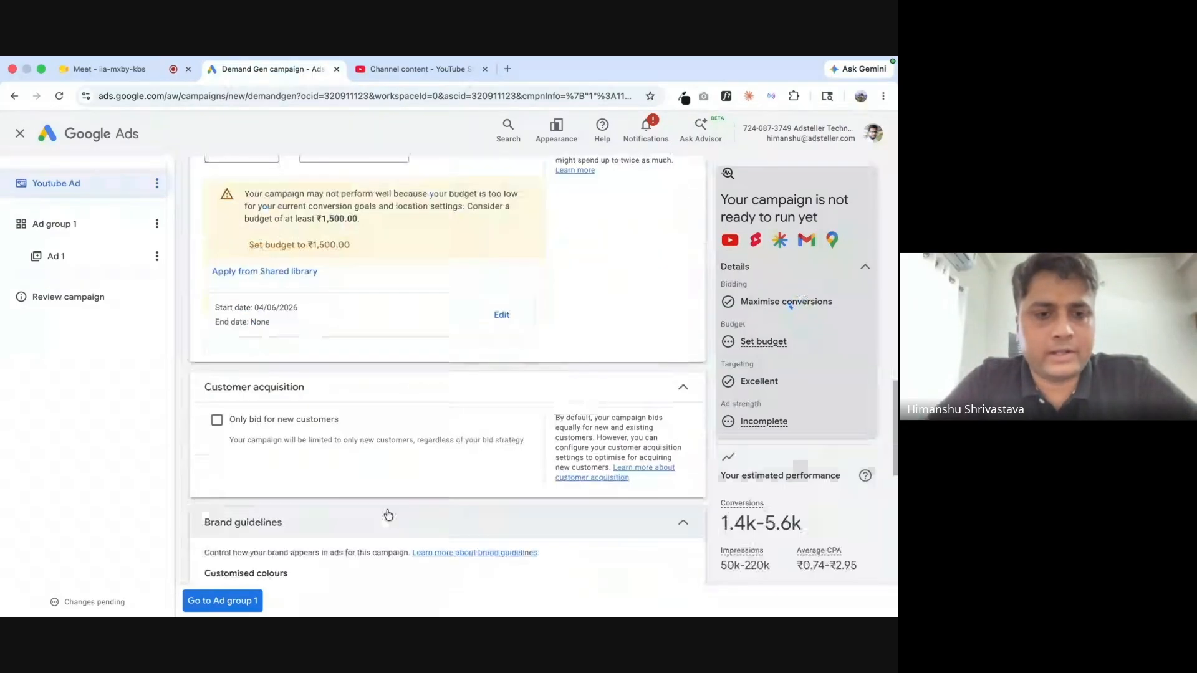
{"action": "scroll", "coordinate": [386, 508], "scroll_direction": "down", "scroll_amount": 1}
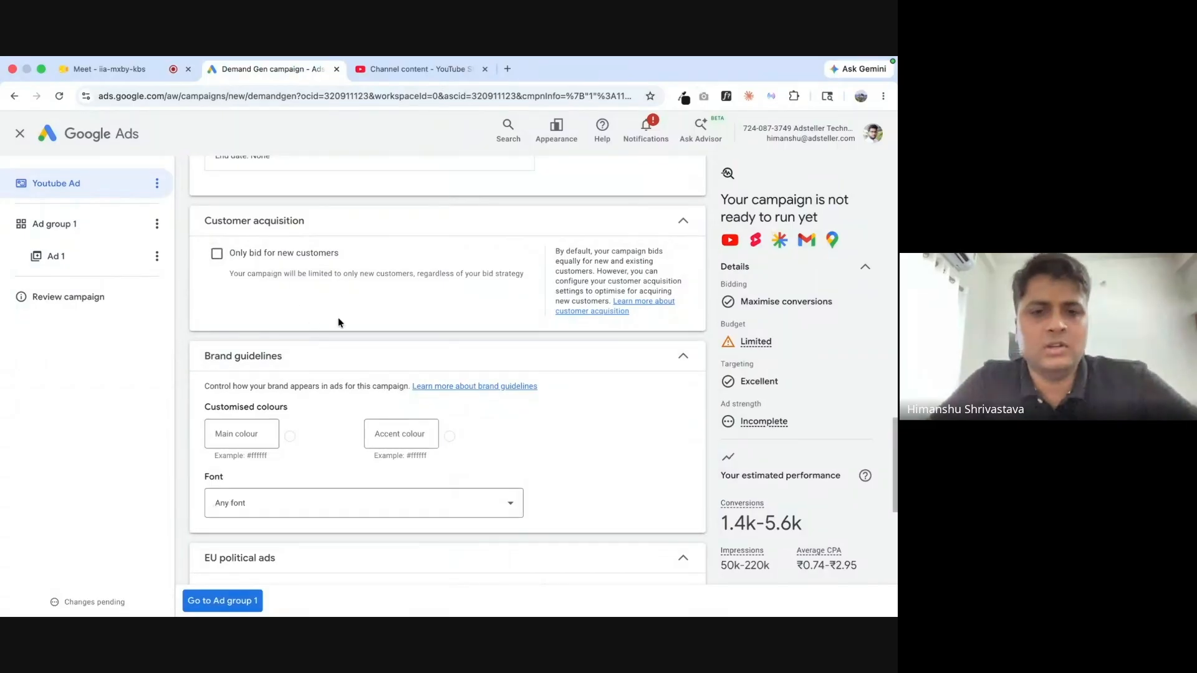
{"action": "scroll", "coordinate": [335, 386], "scroll_direction": "down", "scroll_amount": 1}
{"action": "scroll", "coordinate": [334, 386], "scroll_direction": "down", "scroll_amount": 2}
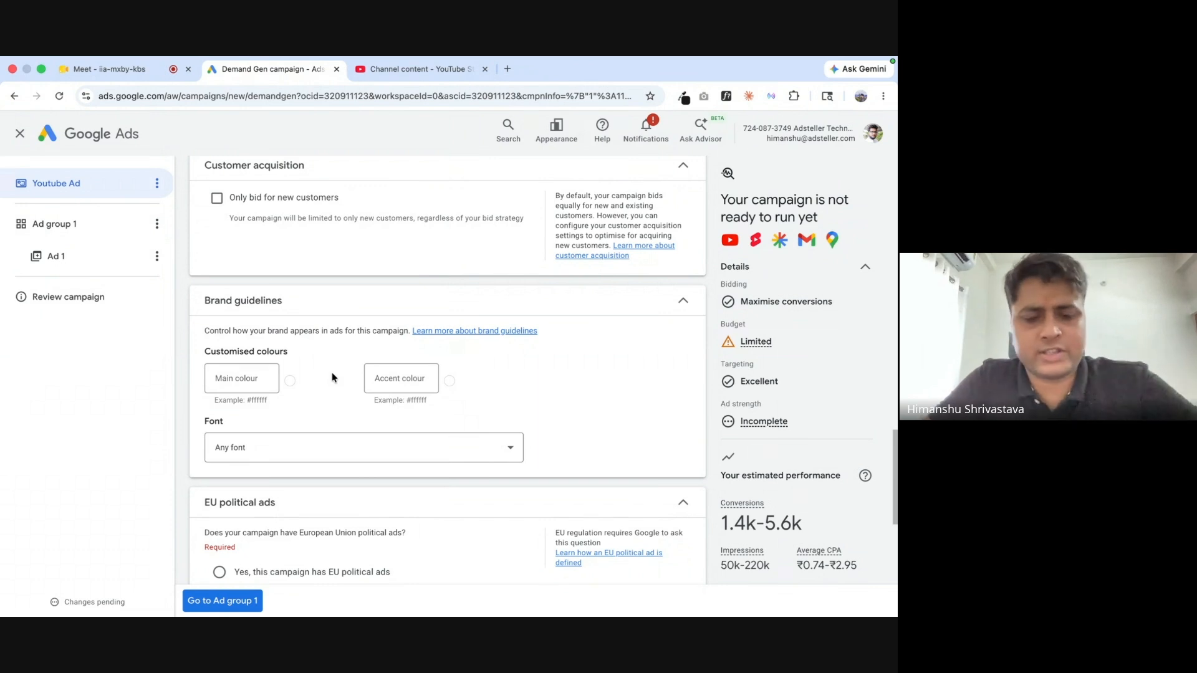
{"action": "scroll", "coordinate": [340, 343], "scroll_direction": "down", "scroll_amount": 3}
{"action": "scroll", "coordinate": [342, 329], "scroll_direction": "down", "scroll_amount": 5}
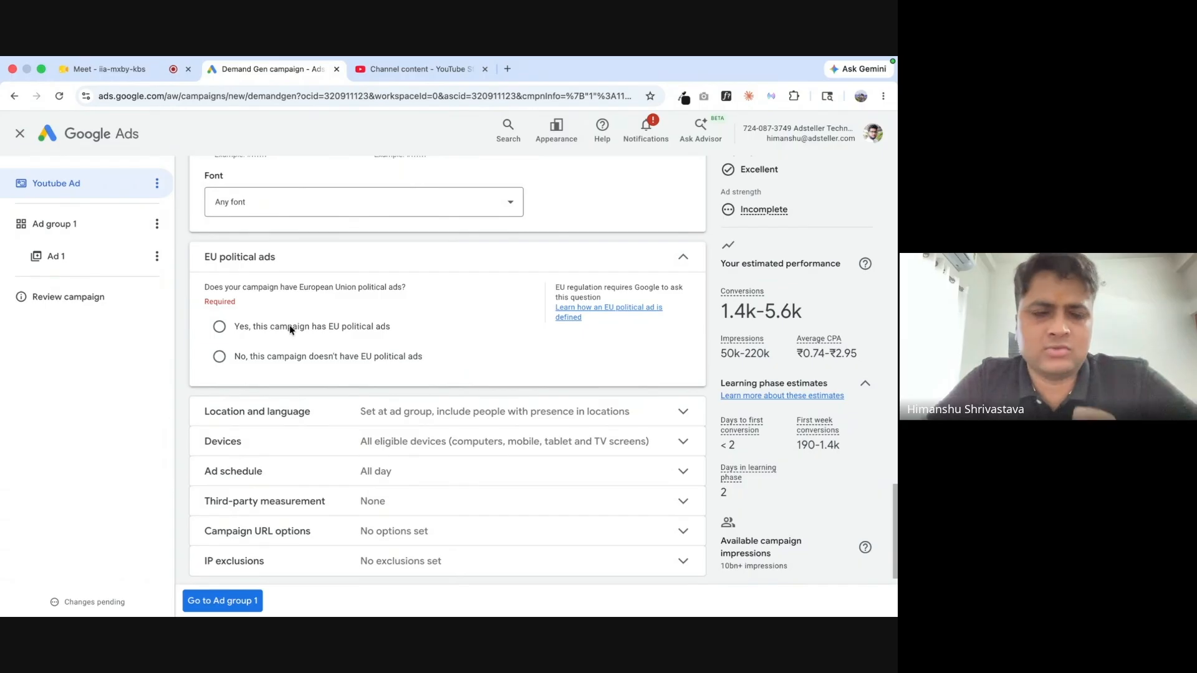
{"action": "left_click", "coordinate": [220, 356]}
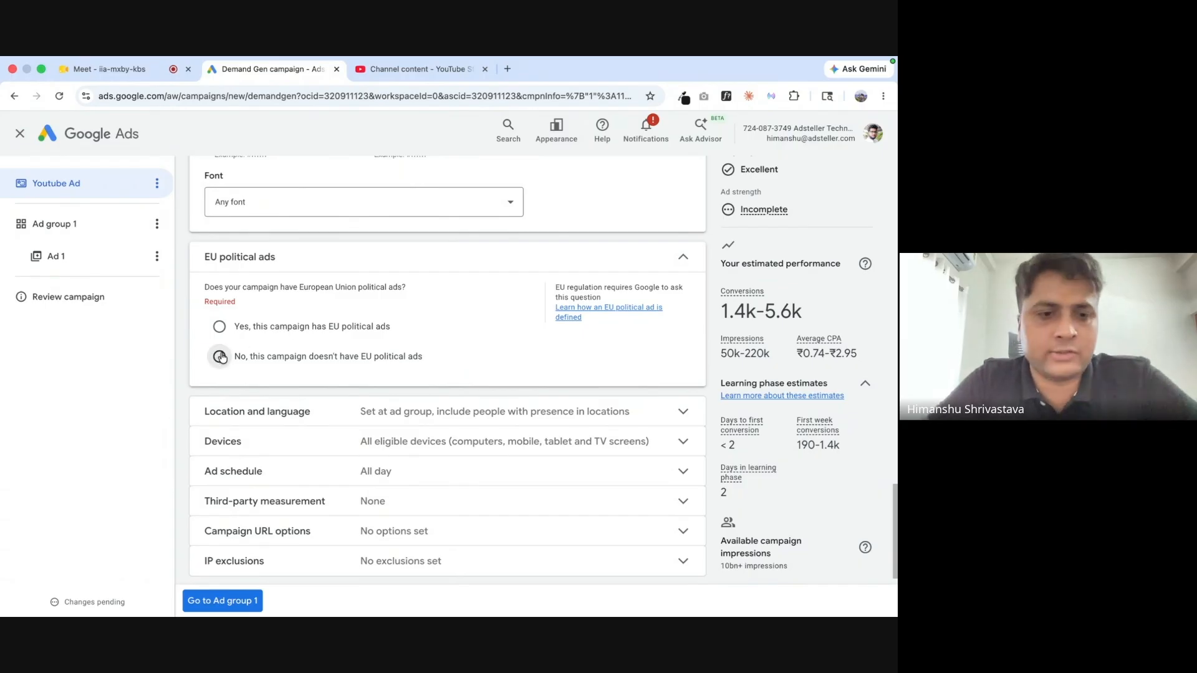
Open the campaign's location and language settings and review the presence options for selected locations.
{"action": "scroll", "coordinate": [345, 348], "scroll_direction": "down", "scroll_amount": 1}
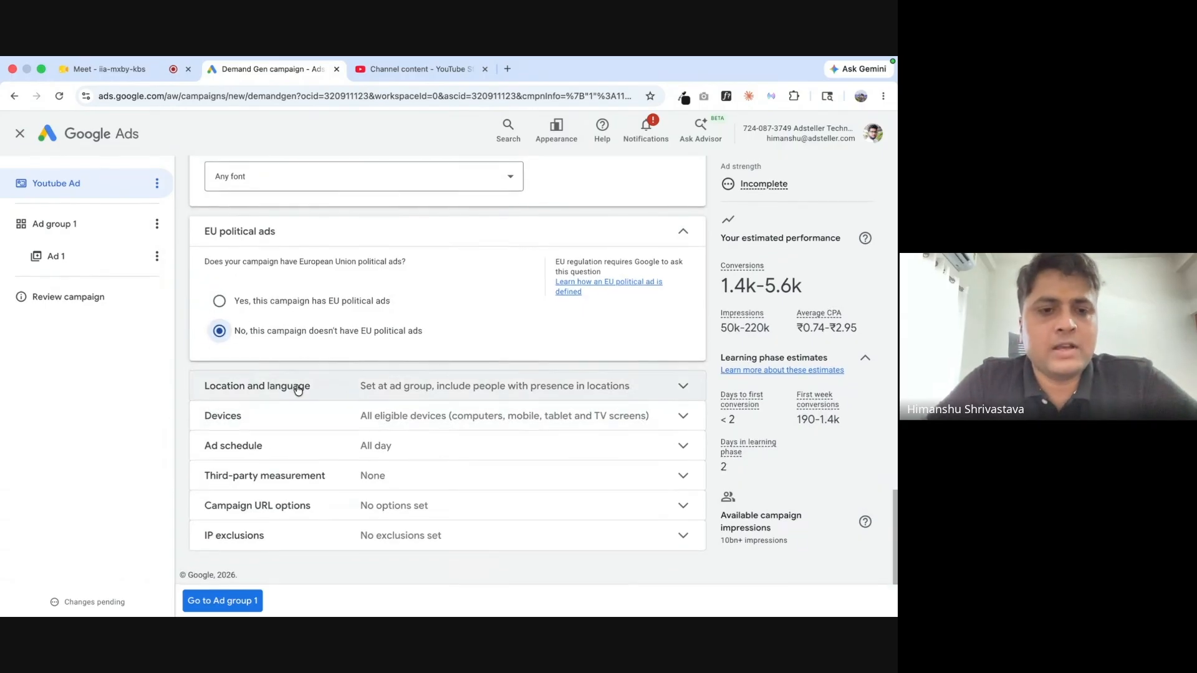
{"action": "left_click", "coordinate": [351, 392]}
{"action": "scroll", "coordinate": [351, 392], "scroll_direction": "down", "scroll_amount": 3}
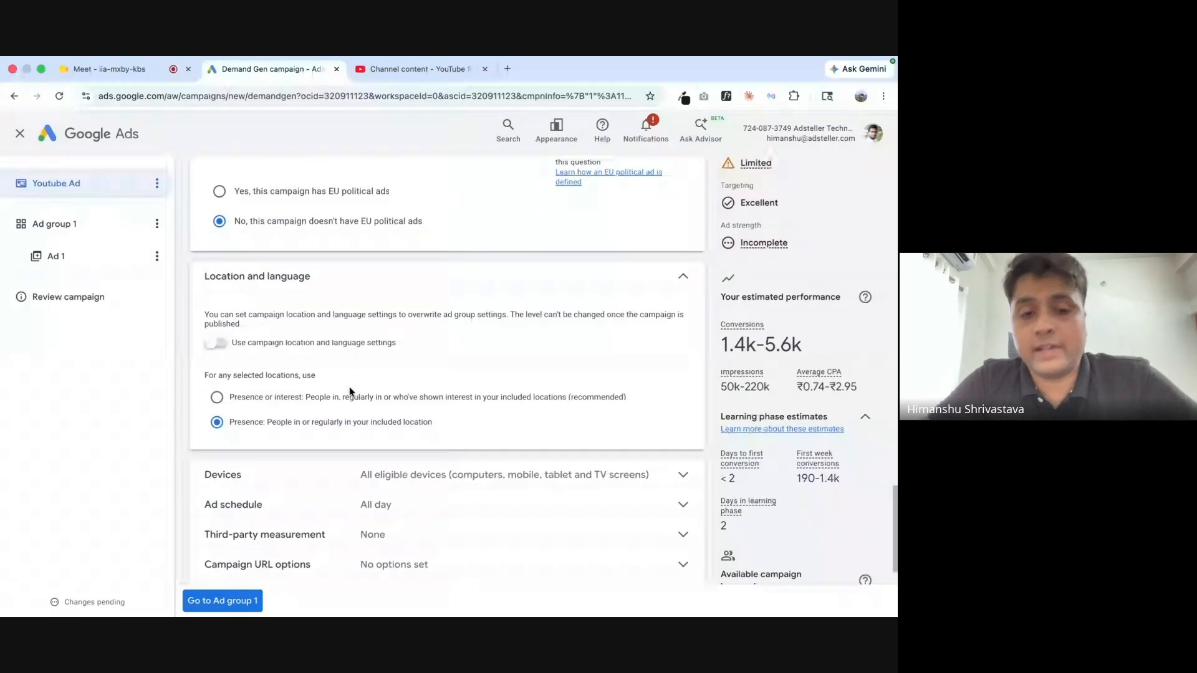
{"action": "scroll", "coordinate": [351, 392], "scroll_direction": "down", "scroll_amount": 1}
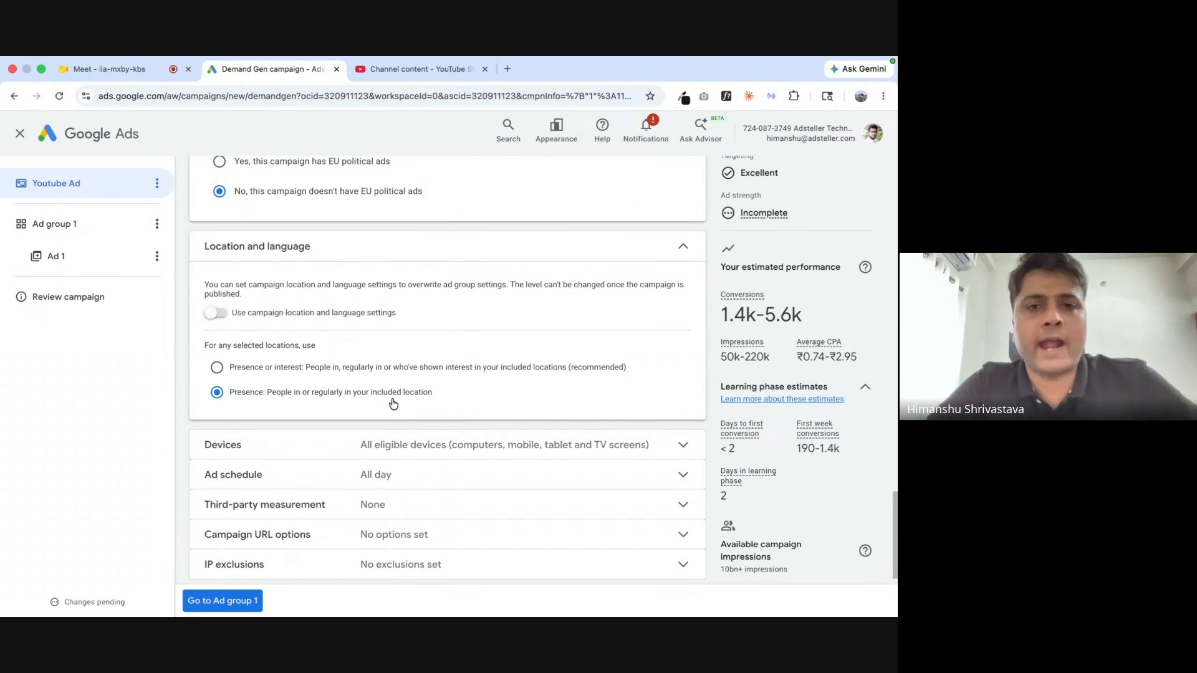
{"action": "scroll", "coordinate": [393, 404], "scroll_direction": "down", "scroll_amount": 1}
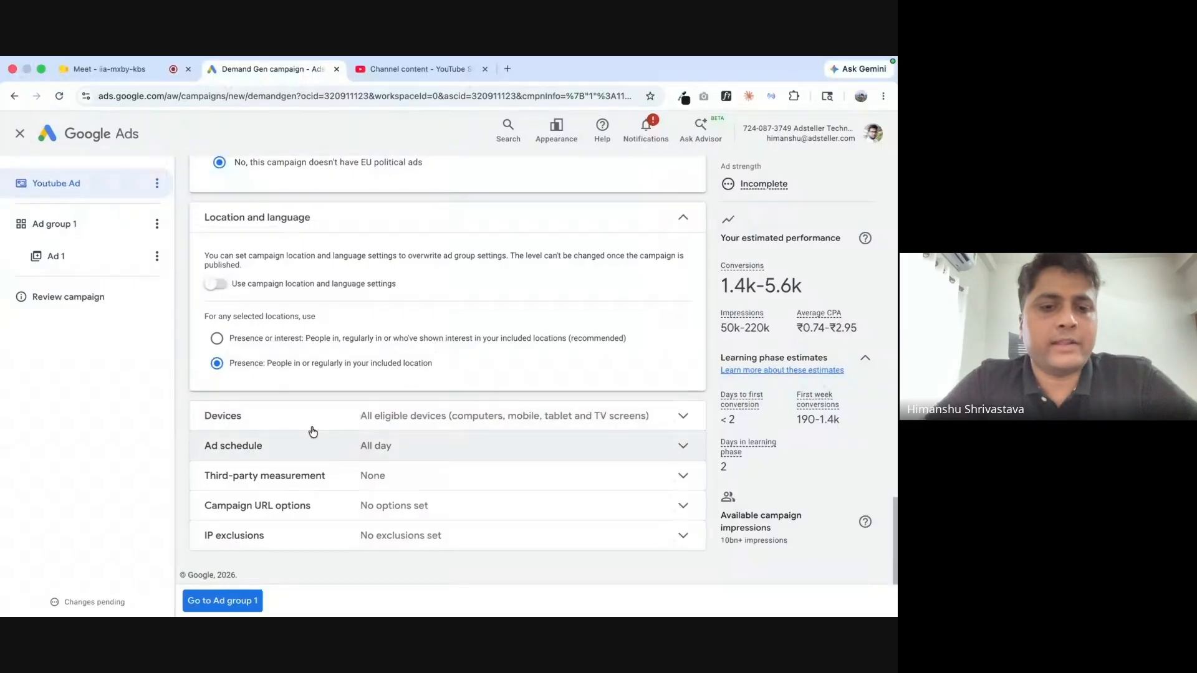
Set specific device targeting to computers and mobile phones only, excluding tablets and TV screens.
{"action": "left_click", "coordinate": [245, 428]}
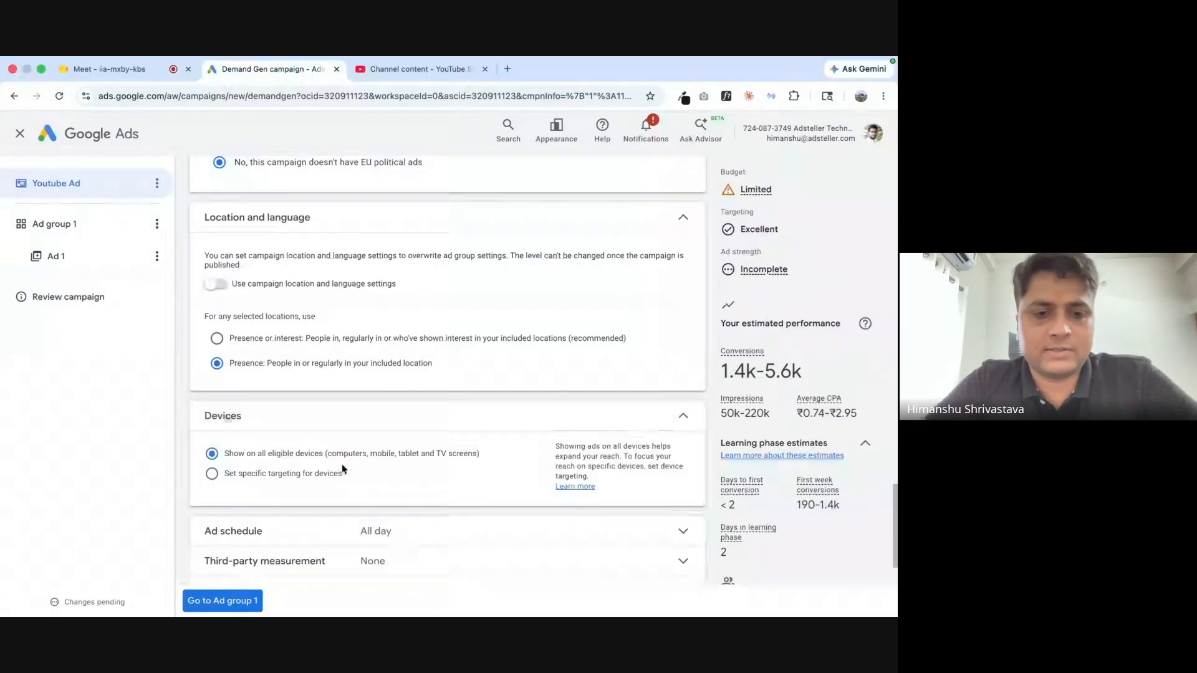
{"action": "scroll", "coordinate": [343, 469], "scroll_direction": "down", "scroll_amount": 3}
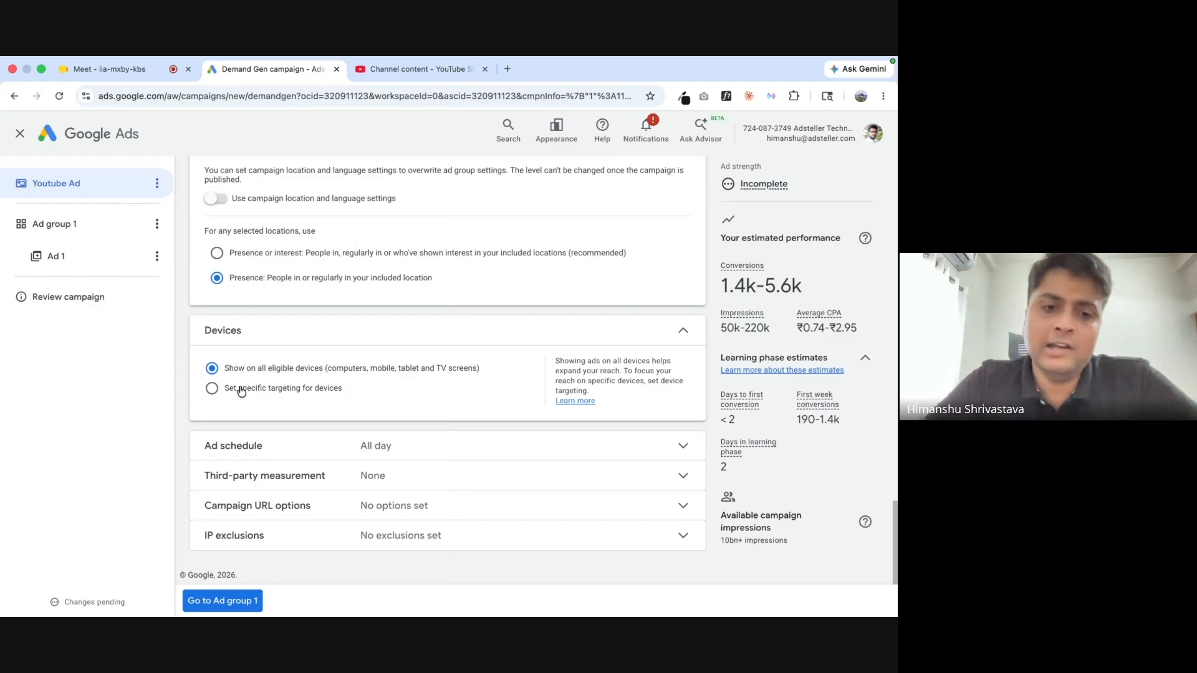
{"action": "left_click", "coordinate": [212, 390]}
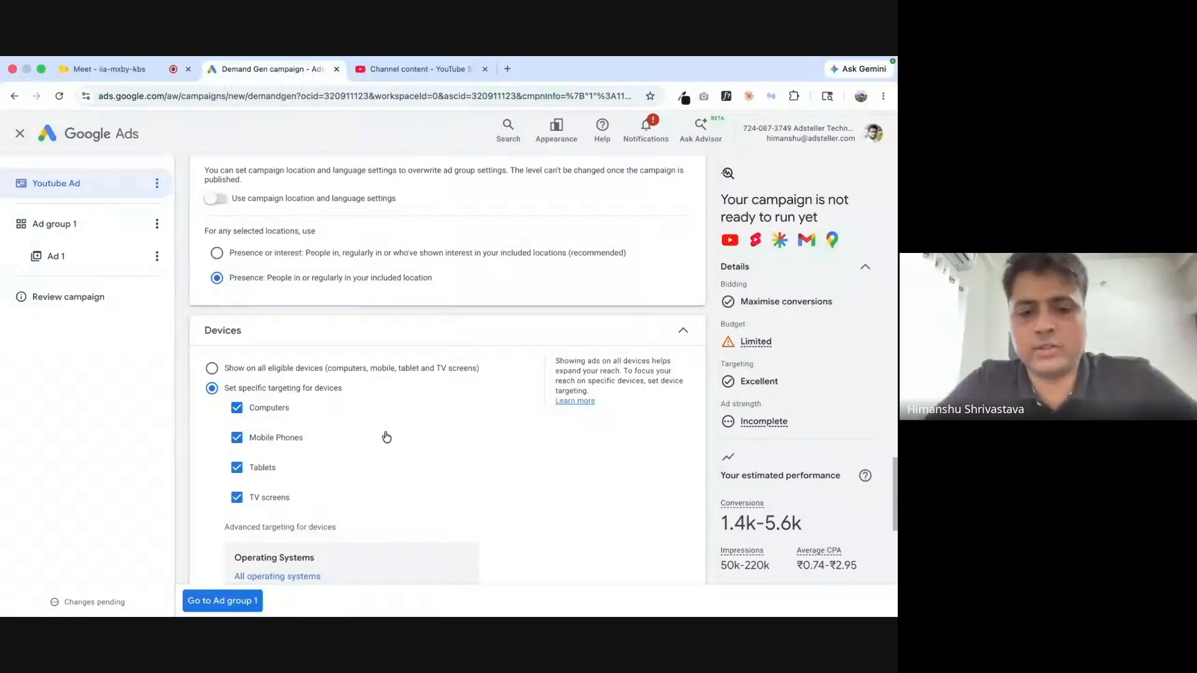
{"action": "scroll", "coordinate": [387, 436], "scroll_direction": "down", "scroll_amount": 1}
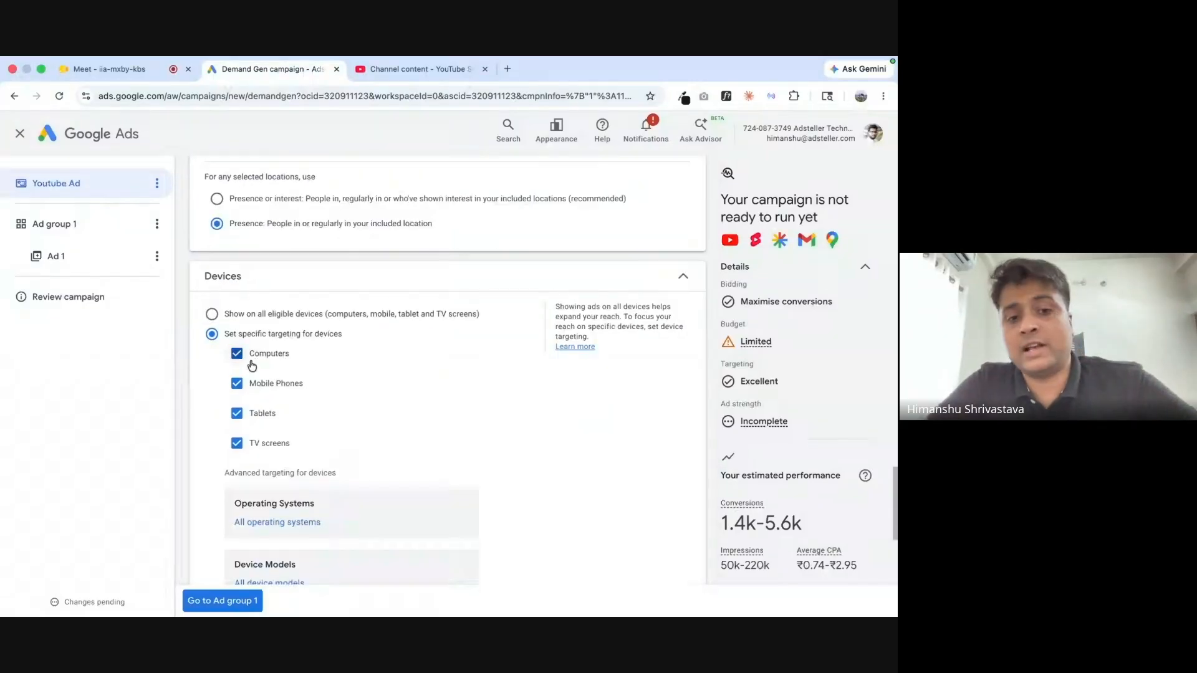
{"action": "left_click", "coordinate": [237, 413]}
{"action": "left_click", "coordinate": [237, 443]}
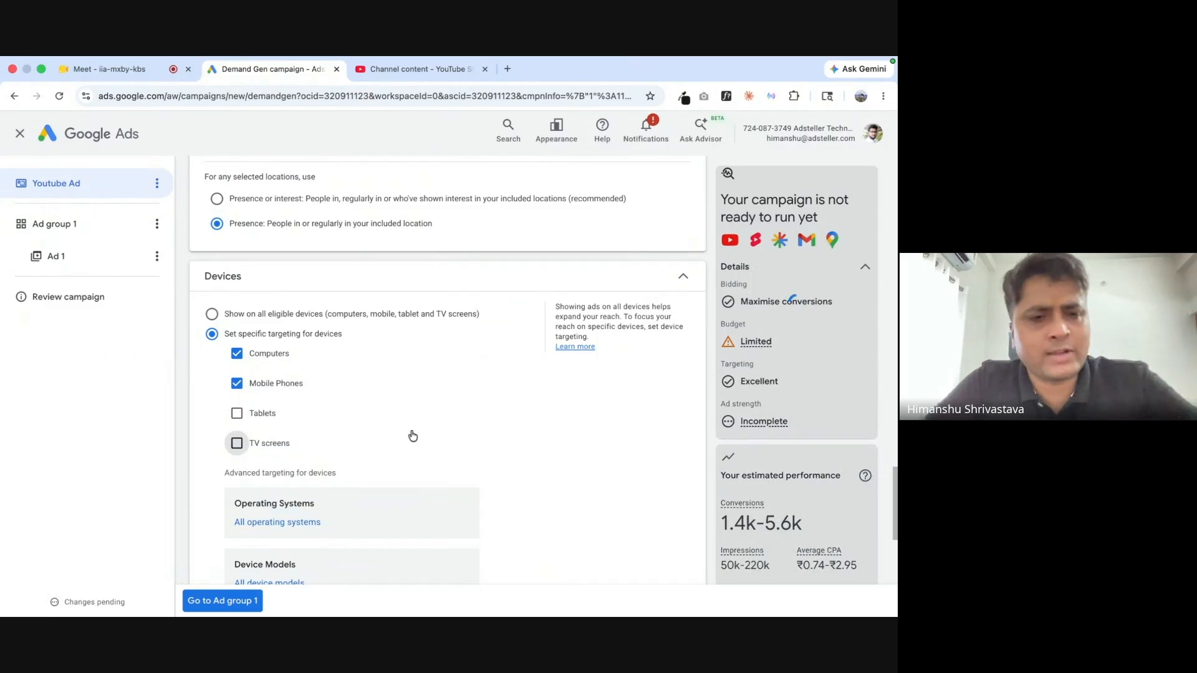
Try iOS and Android as targeted operating systems in the advanced device targeting, and discard the choices.
{"action": "scroll", "coordinate": [412, 436], "scroll_direction": "down", "scroll_amount": 1}
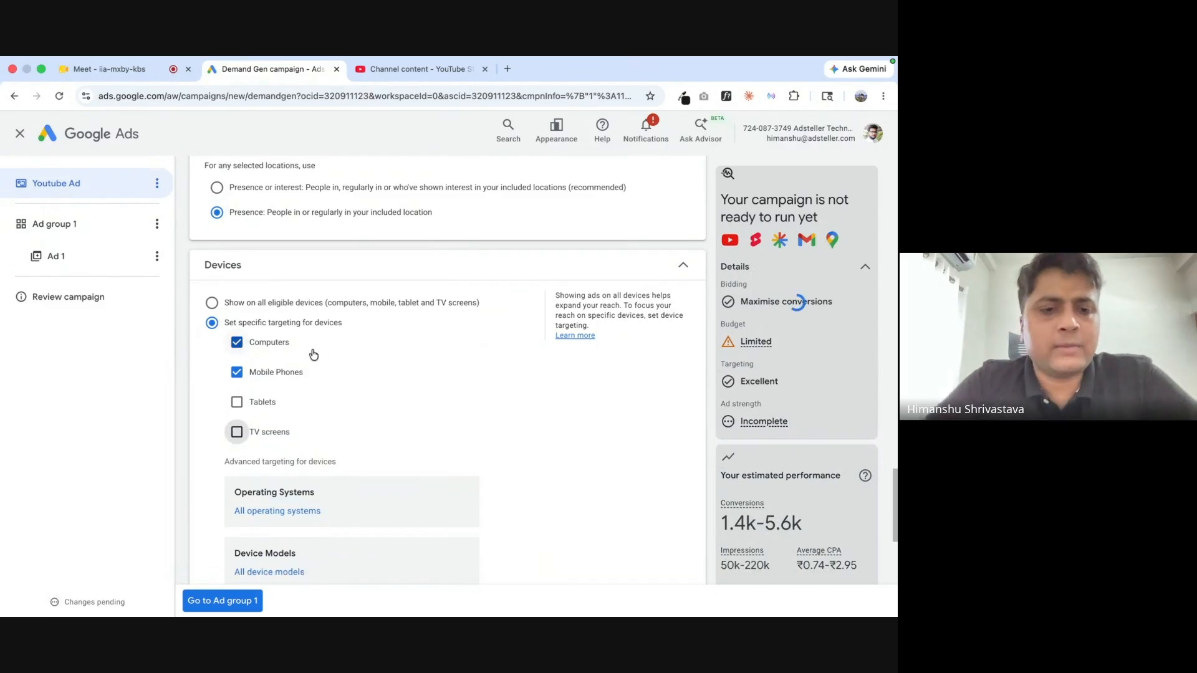
{"action": "scroll", "coordinate": [355, 419], "scroll_direction": "down", "scroll_amount": 3}
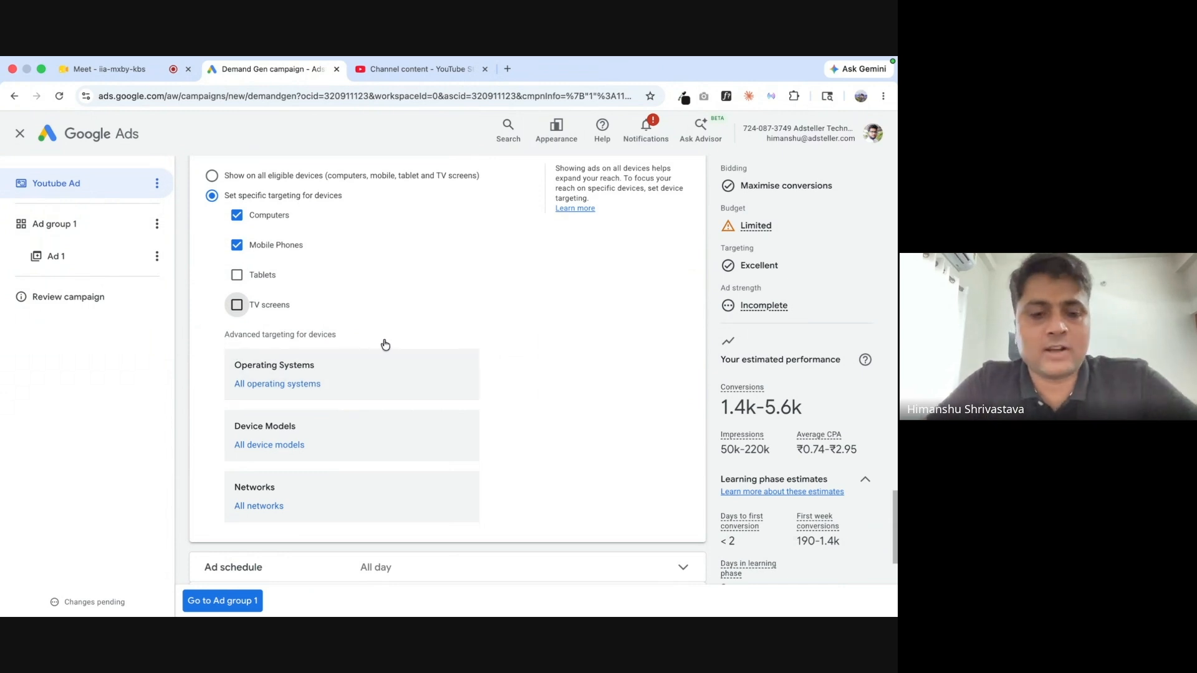
{"action": "scroll", "coordinate": [462, 342], "scroll_direction": "down", "scroll_amount": 2}
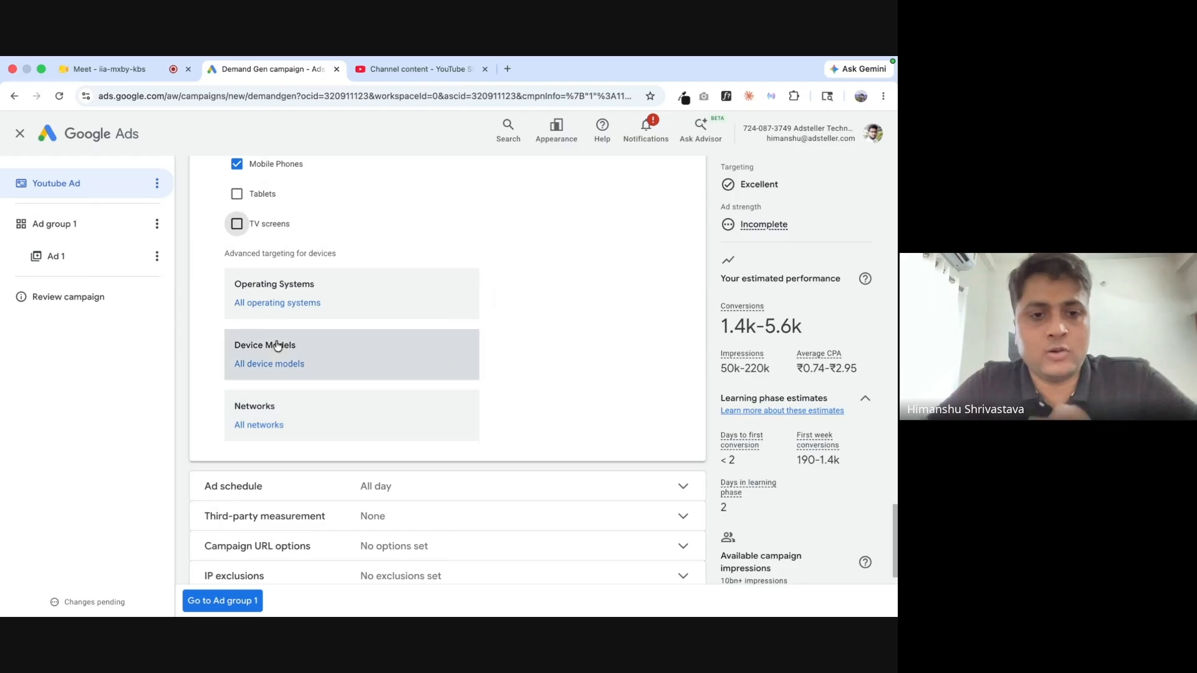
{"action": "left_click", "coordinate": [272, 304]}
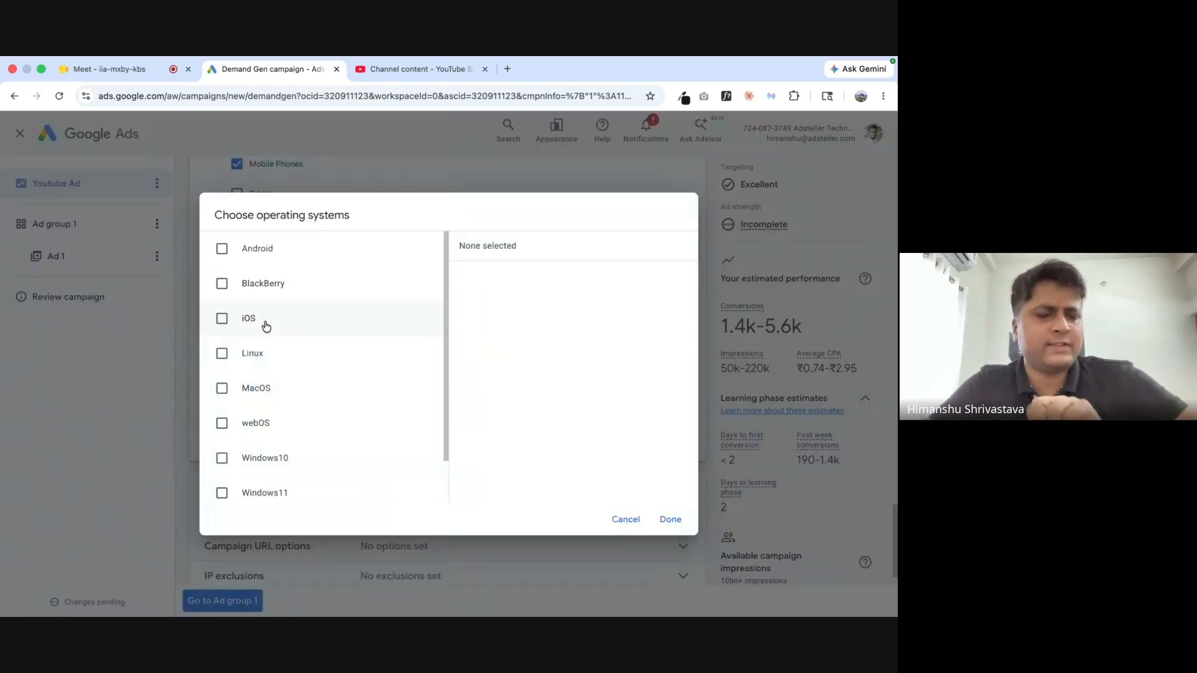
{"action": "left_click", "coordinate": [220, 320]}
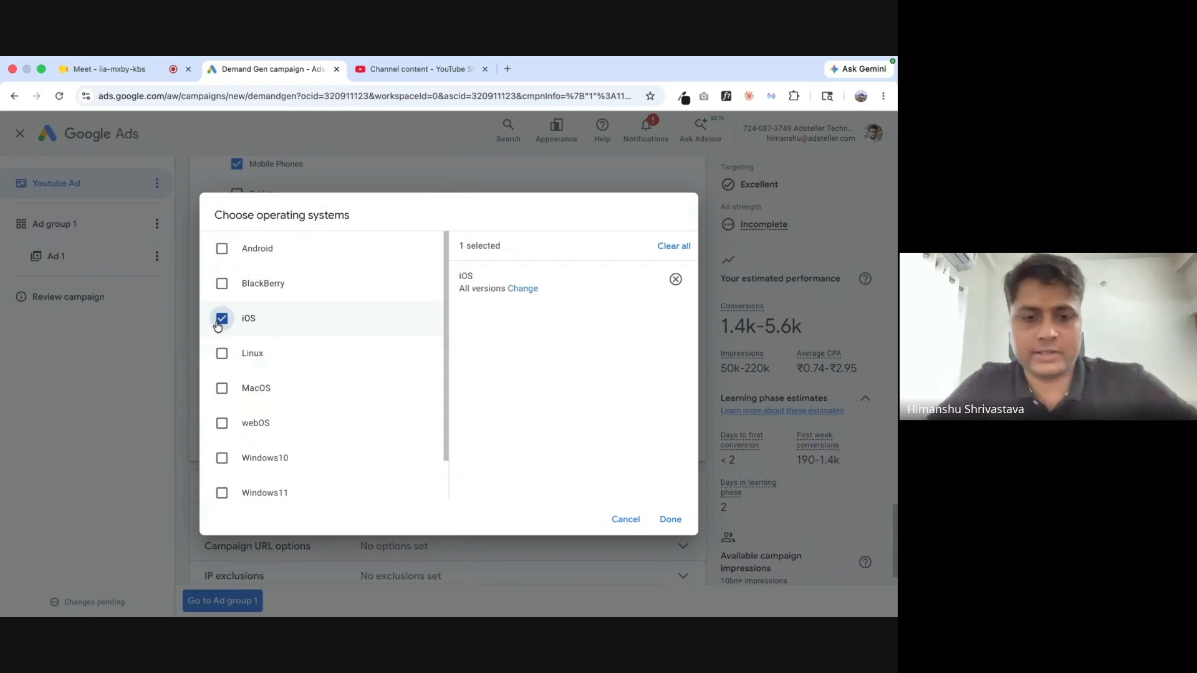
{"action": "left_click", "coordinate": [219, 321]}
{"action": "left_click", "coordinate": [221, 251]}
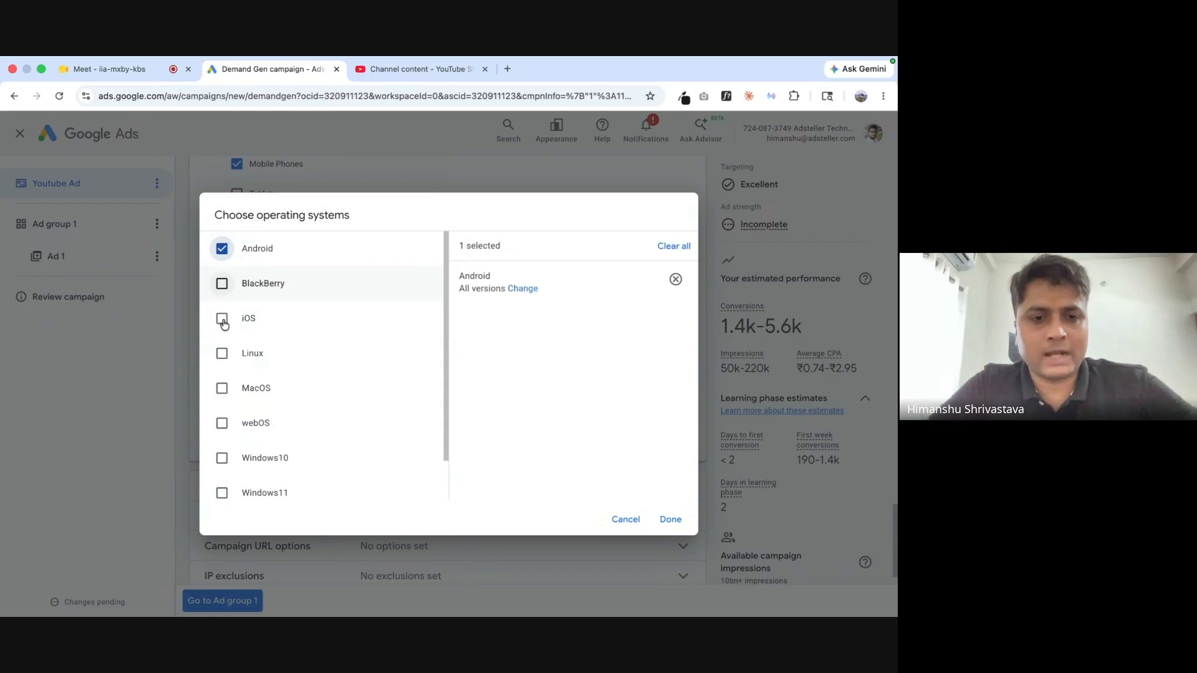
{"action": "left_click", "coordinate": [222, 248]}
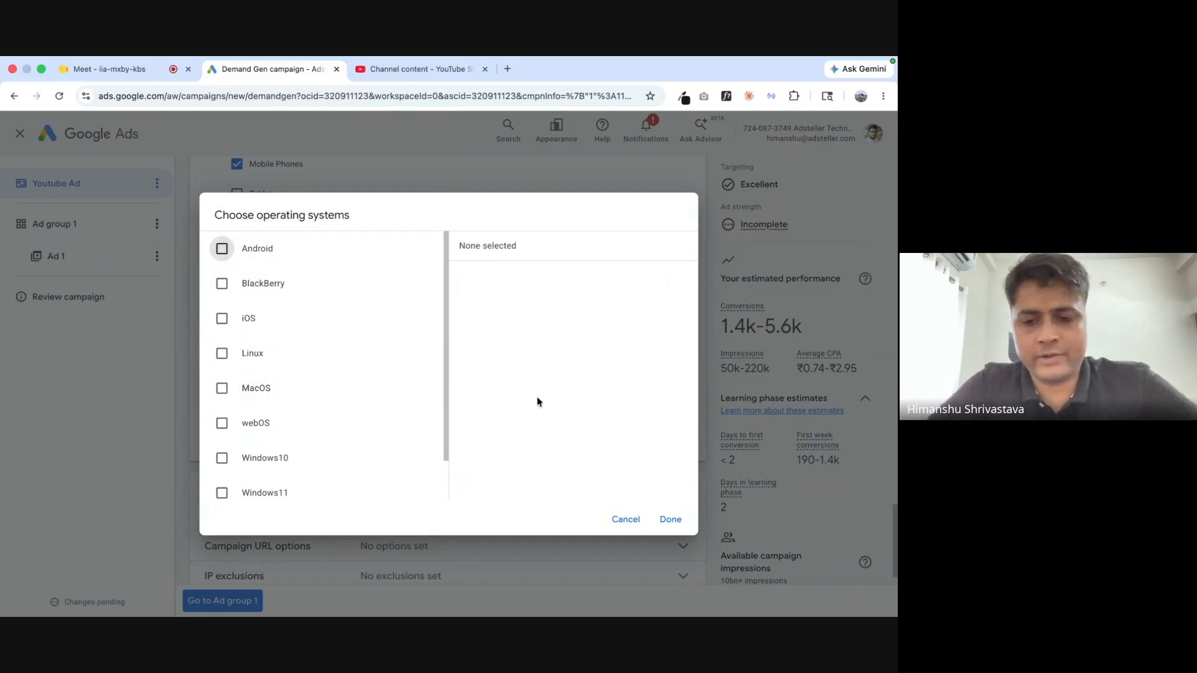
{"action": "left_click", "coordinate": [633, 526]}
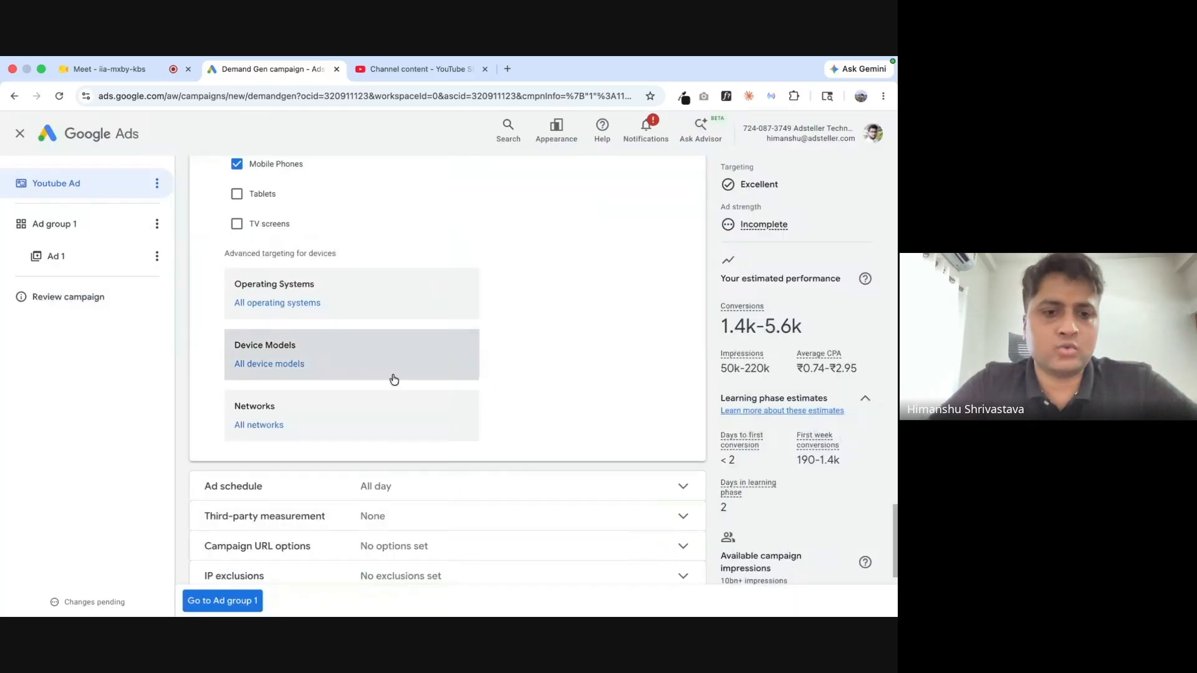
{"action": "left_click", "coordinate": [250, 303]}
{"action": "left_click", "coordinate": [623, 521]}
Open the advanced device model targeting and browse the list of Android phone brands.
{"action": "left_click", "coordinate": [264, 369]}
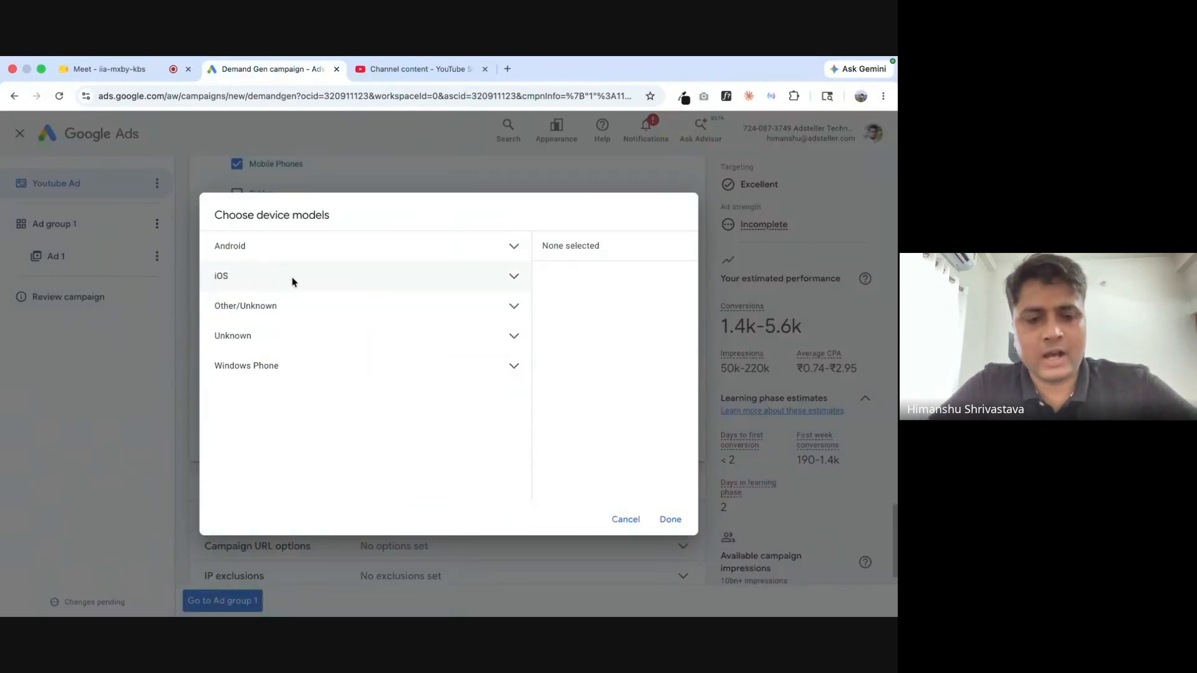
{"action": "left_click", "coordinate": [418, 250]}
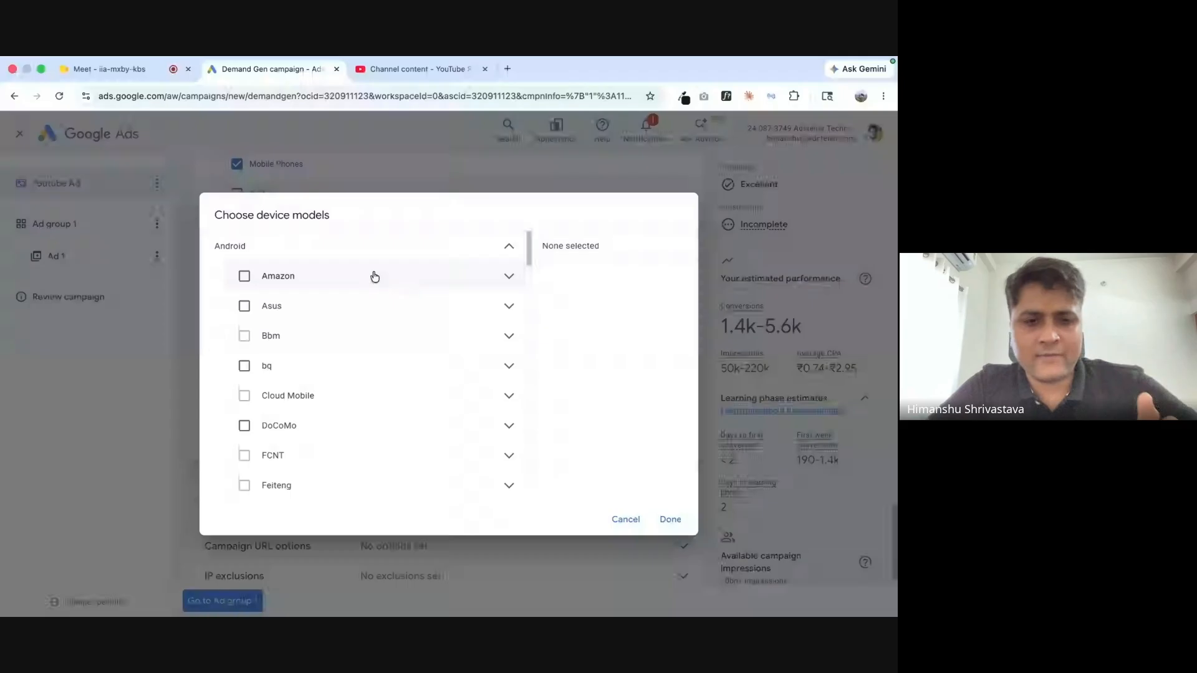
{"action": "scroll", "coordinate": [368, 393], "scroll_direction": "down", "scroll_amount": 5}
{"action": "scroll", "coordinate": [366, 421], "scroll_direction": "down", "scroll_amount": 4}
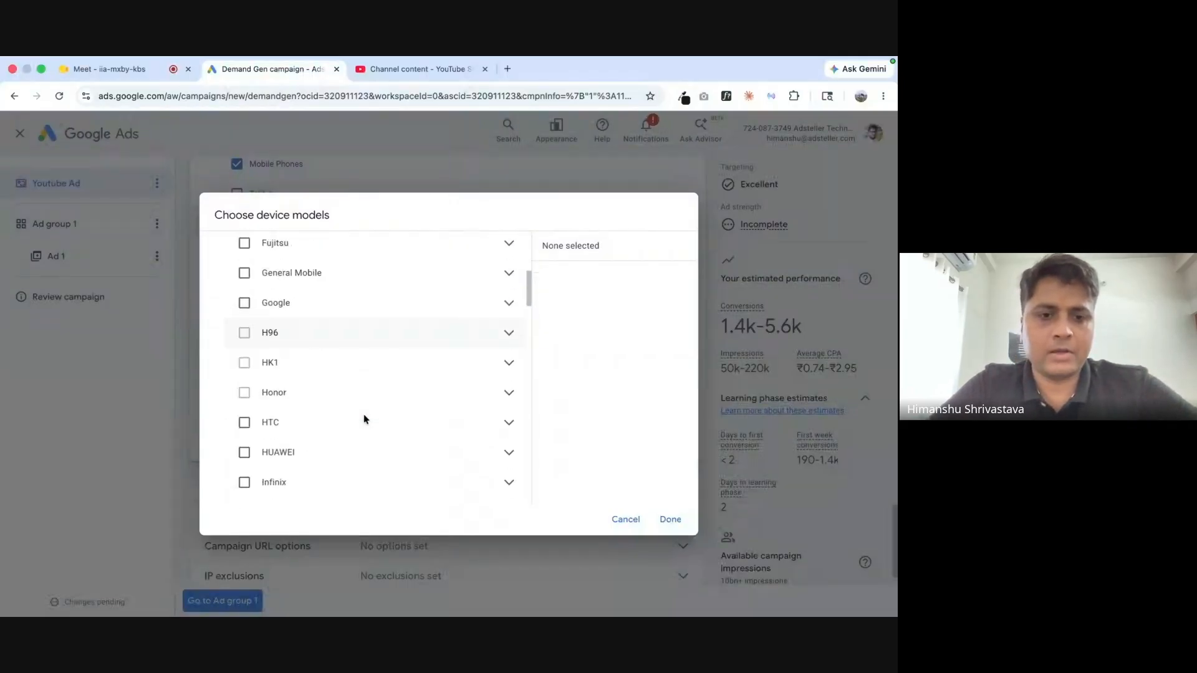
{"action": "scroll", "coordinate": [365, 420], "scroll_direction": "down", "scroll_amount": 2}
{"action": "scroll", "coordinate": [366, 420], "scroll_direction": "down", "scroll_amount": 5}
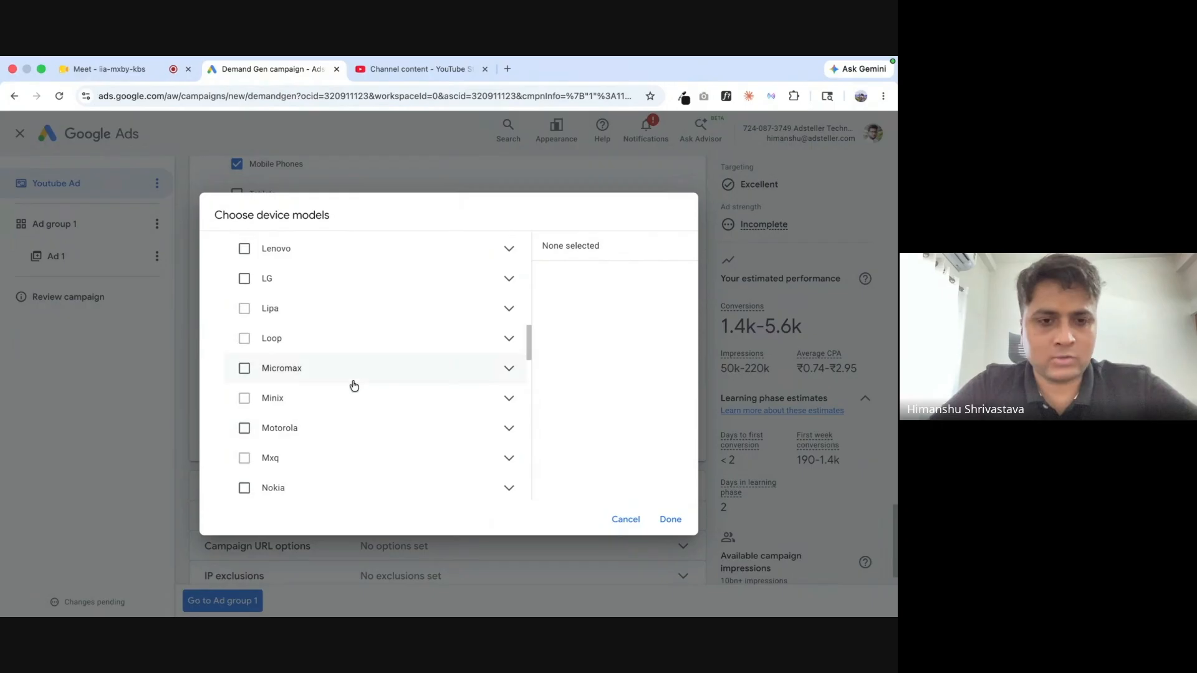
{"action": "scroll", "coordinate": [321, 440], "scroll_direction": "down", "scroll_amount": 1}
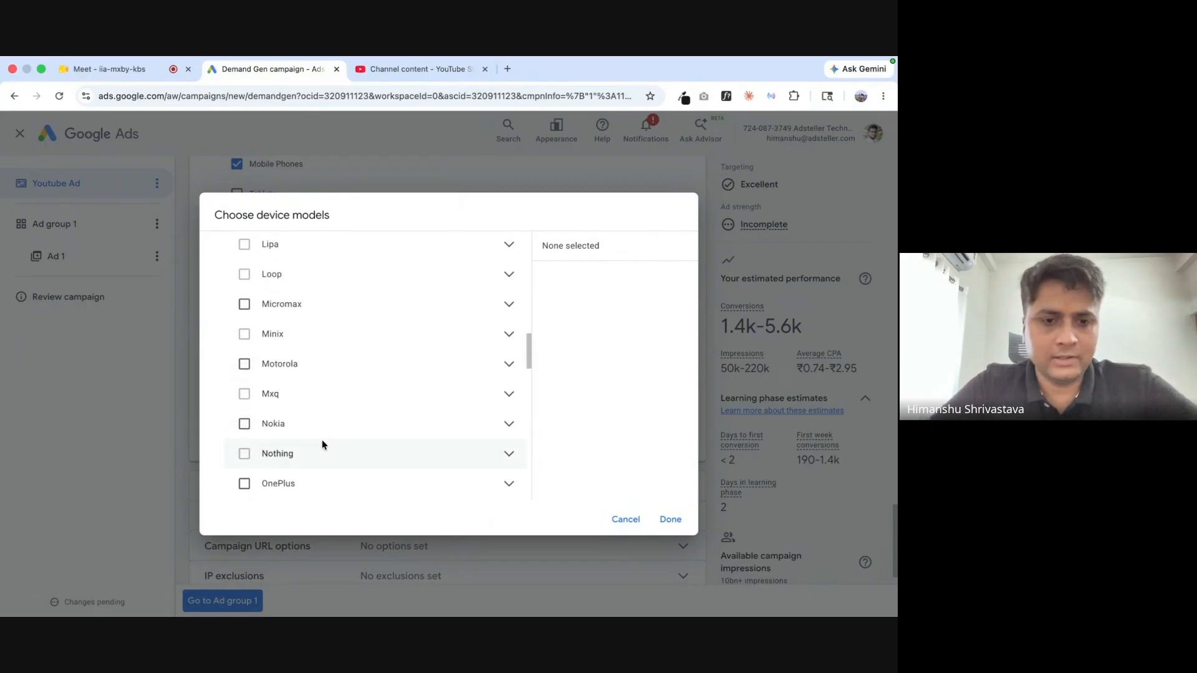
{"action": "scroll", "coordinate": [317, 474], "scroll_direction": "down", "scroll_amount": 5}
{"action": "scroll", "coordinate": [318, 474], "scroll_direction": "down", "scroll_amount": 1}
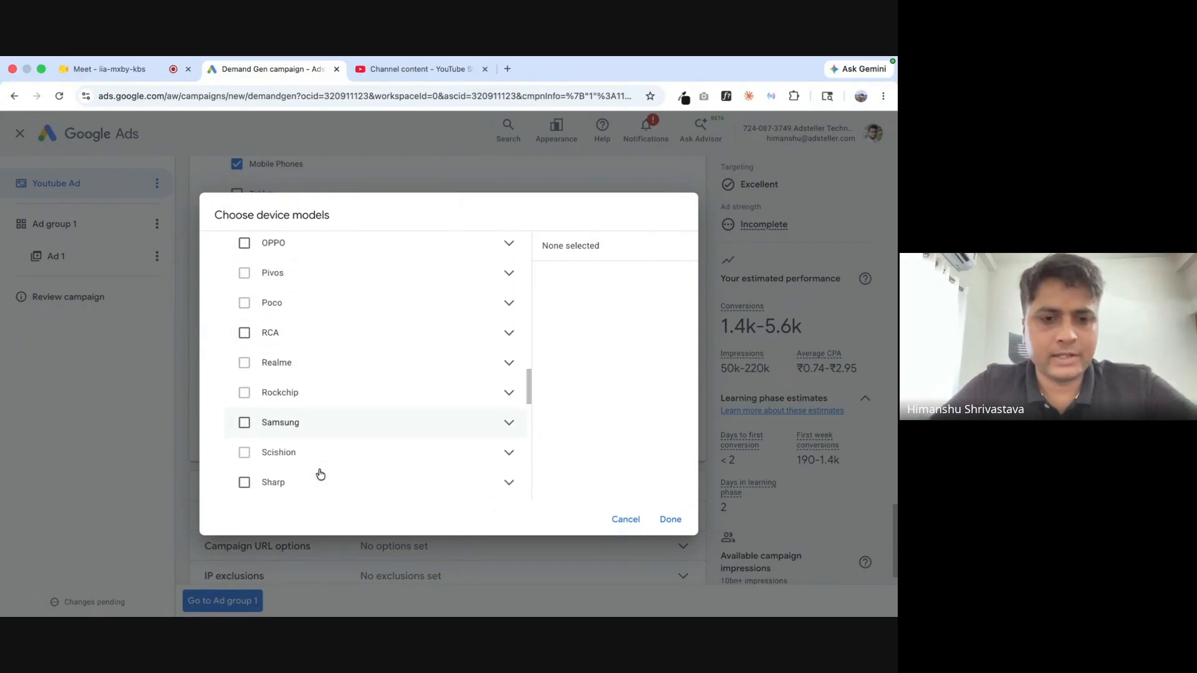
Try targeting all Samsung models, look through the Galaxy models included, and discard the selection.
{"action": "left_click", "coordinate": [427, 426]}
{"action": "scroll", "coordinate": [428, 428], "scroll_direction": "down", "scroll_amount": 2}
{"action": "left_click", "coordinate": [508, 348]}
{"action": "scroll", "coordinate": [386, 430], "scroll_direction": "down", "scroll_amount": 5}
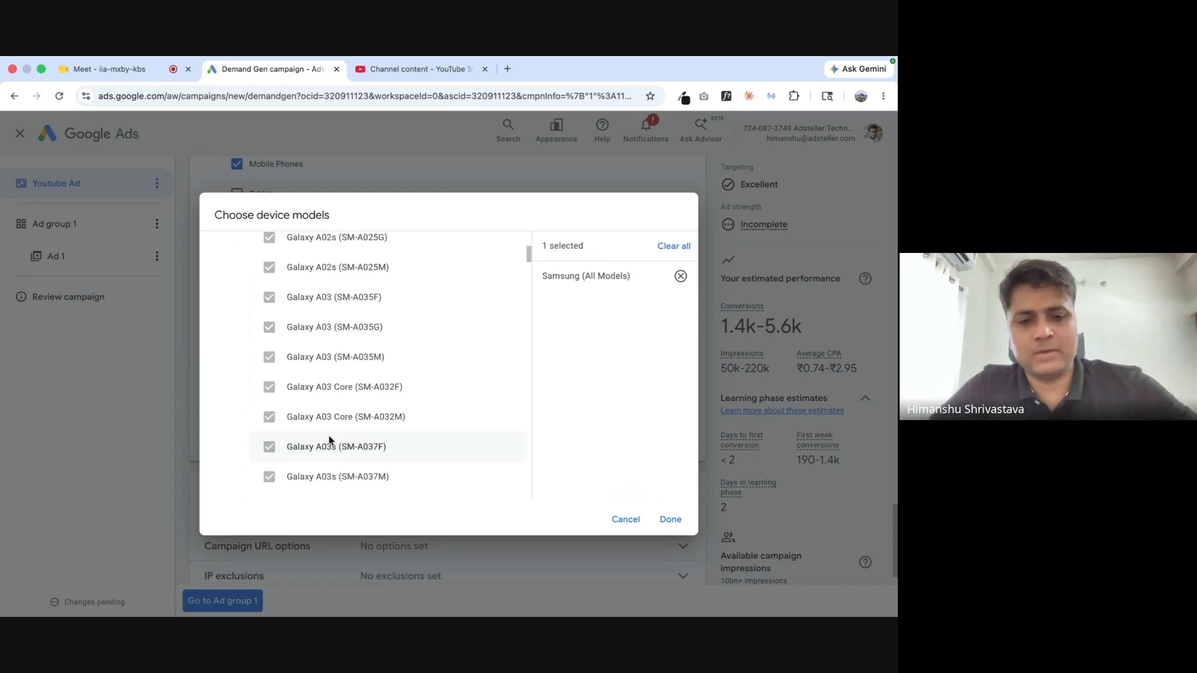
{"action": "scroll", "coordinate": [328, 435], "scroll_direction": "down", "scroll_amount": 6}
{"action": "scroll", "coordinate": [327, 436], "scroll_direction": "down", "scroll_amount": 20}
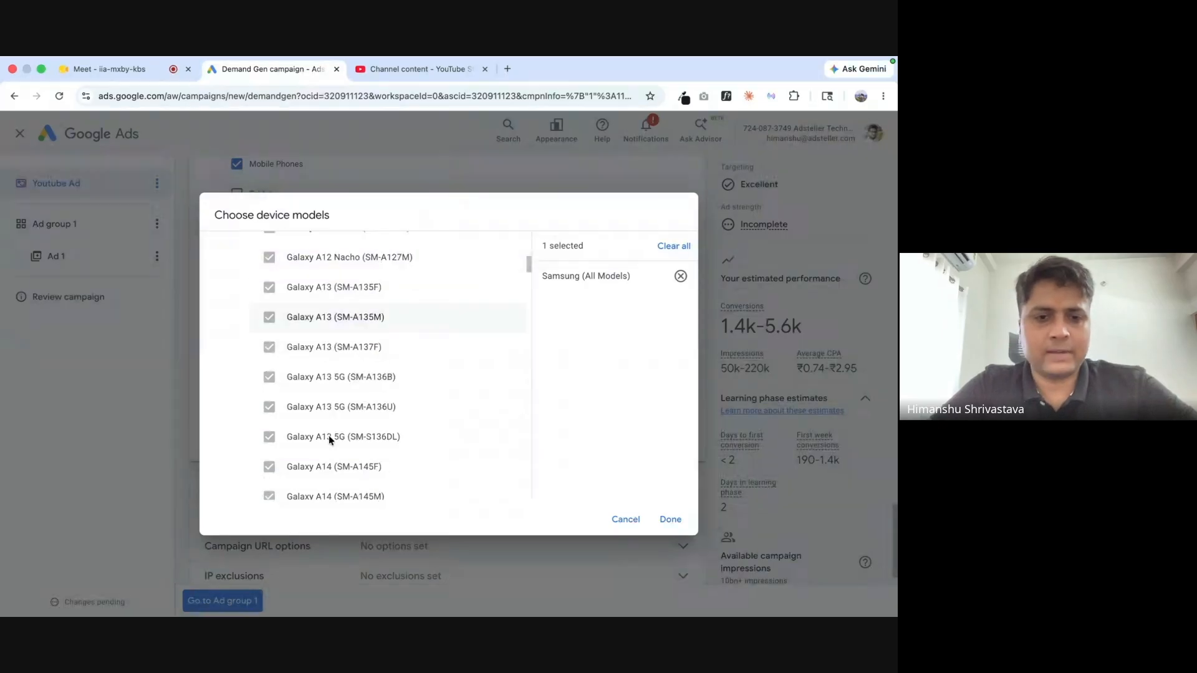
{"action": "scroll", "coordinate": [329, 440], "scroll_direction": "down", "scroll_amount": 20}
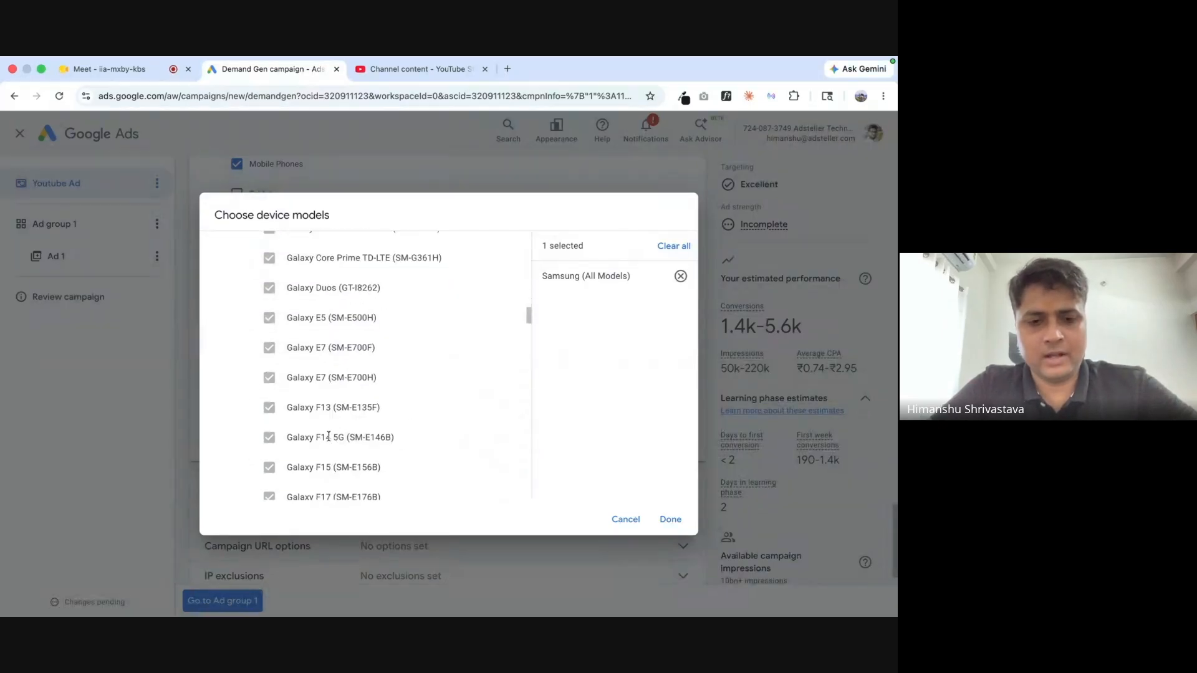
{"action": "scroll", "coordinate": [329, 439], "scroll_direction": "down", "scroll_amount": 4}
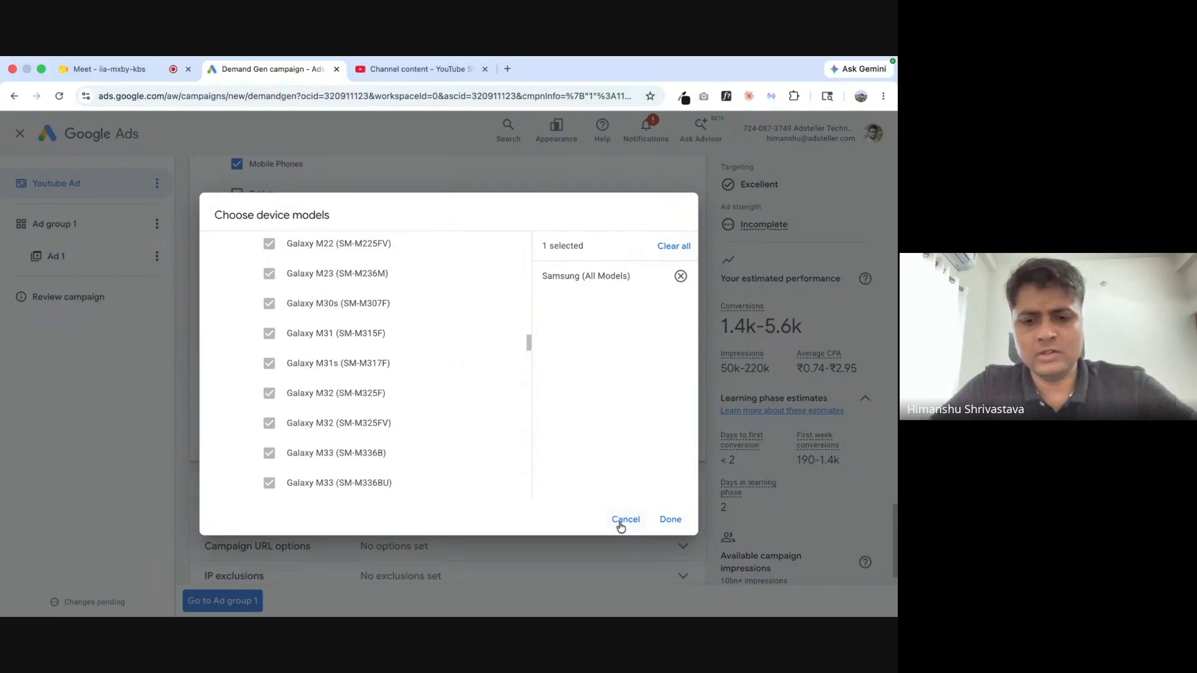
{"action": "left_click", "coordinate": [625, 521]}
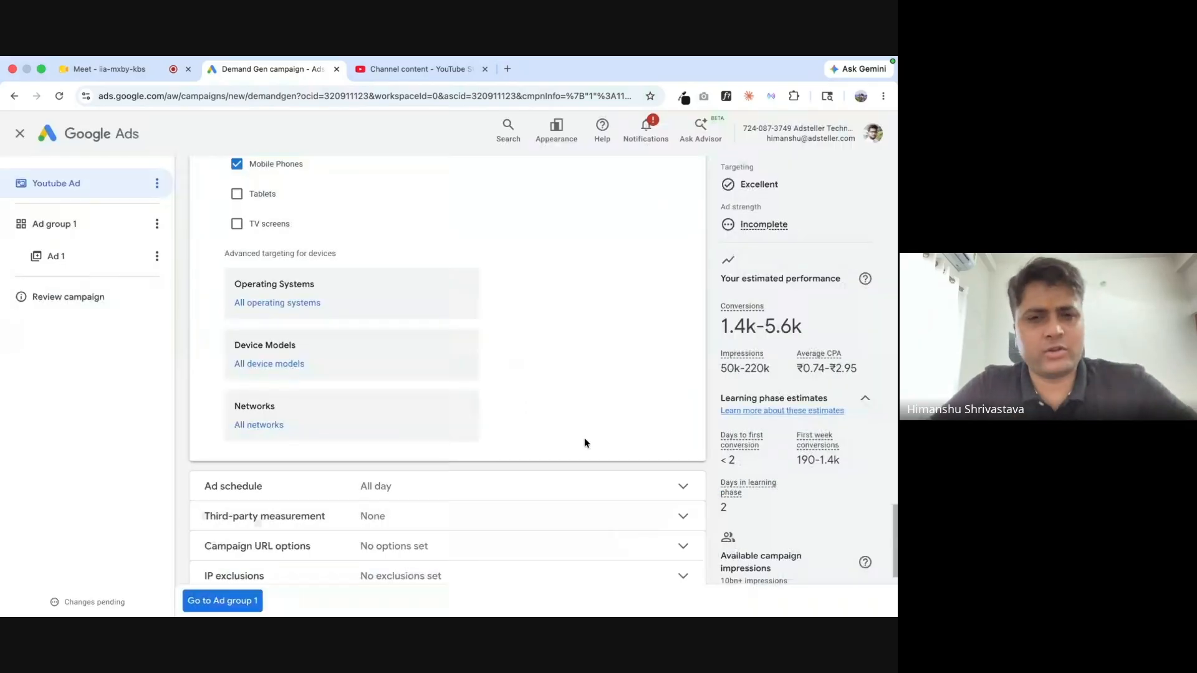
Review the network targeting choices, including the mobile carriers listed for India, and close them without selecting any.
{"action": "scroll", "coordinate": [585, 437], "scroll_direction": "down", "scroll_amount": 1}
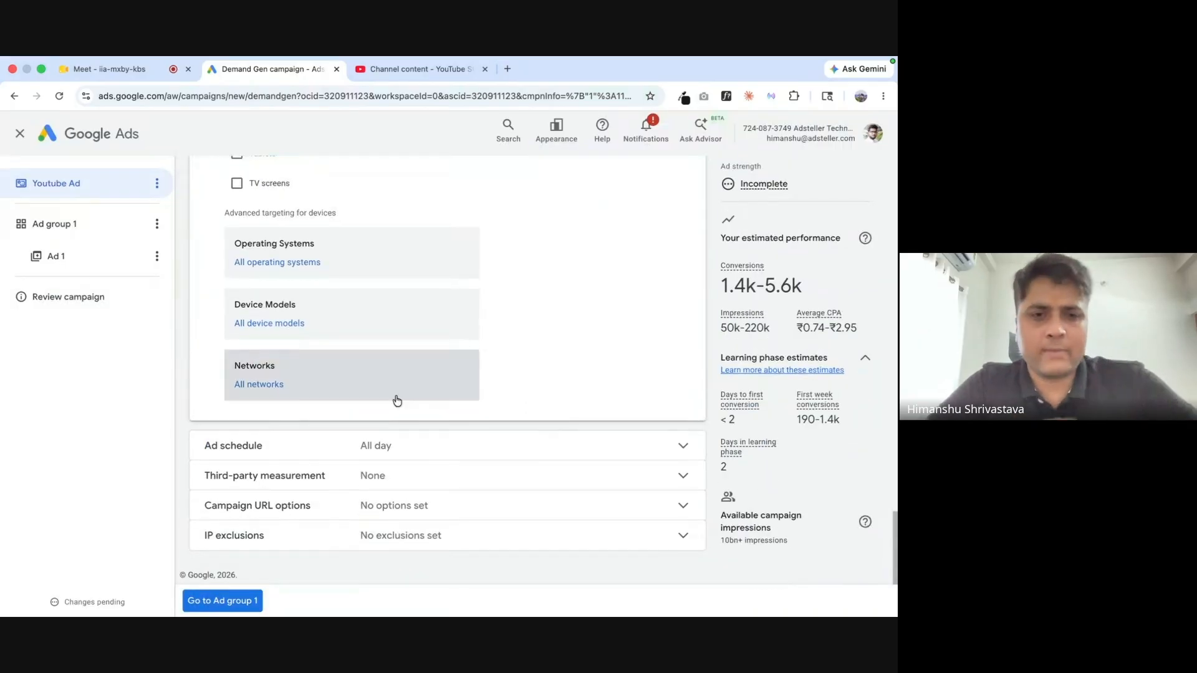
{"action": "left_click", "coordinate": [261, 387]}
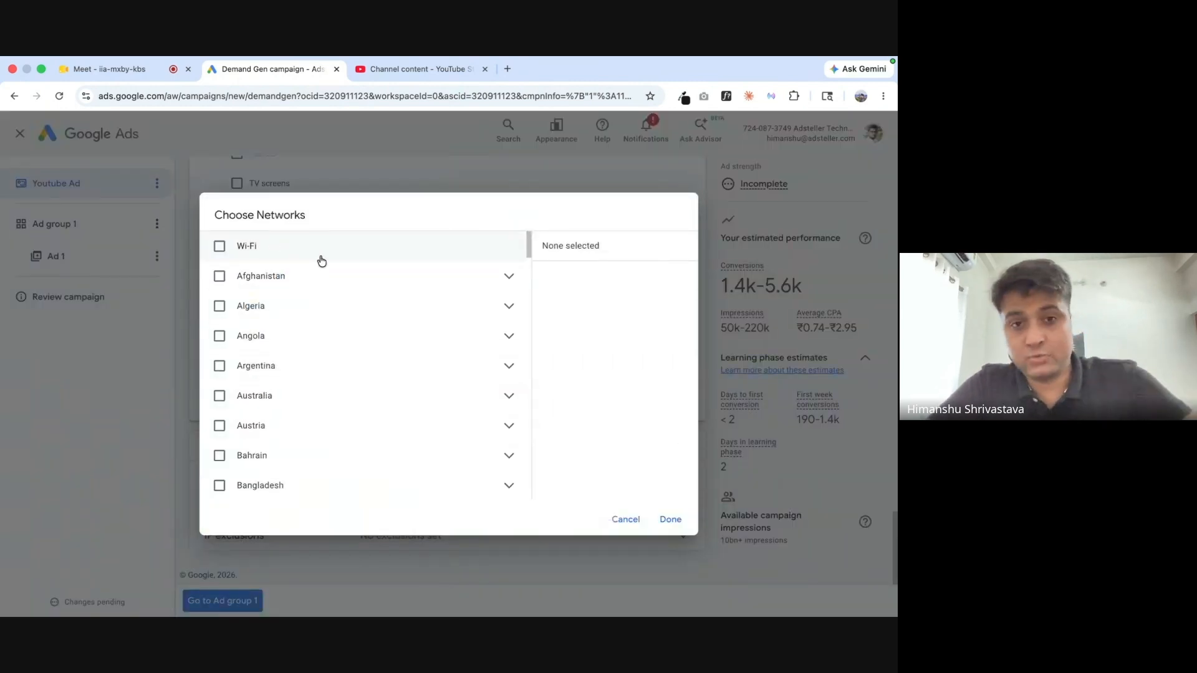
{"action": "scroll", "coordinate": [332, 403], "scroll_direction": "down", "scroll_amount": 5}
{"action": "scroll", "coordinate": [332, 404], "scroll_direction": "down", "scroll_amount": 10}
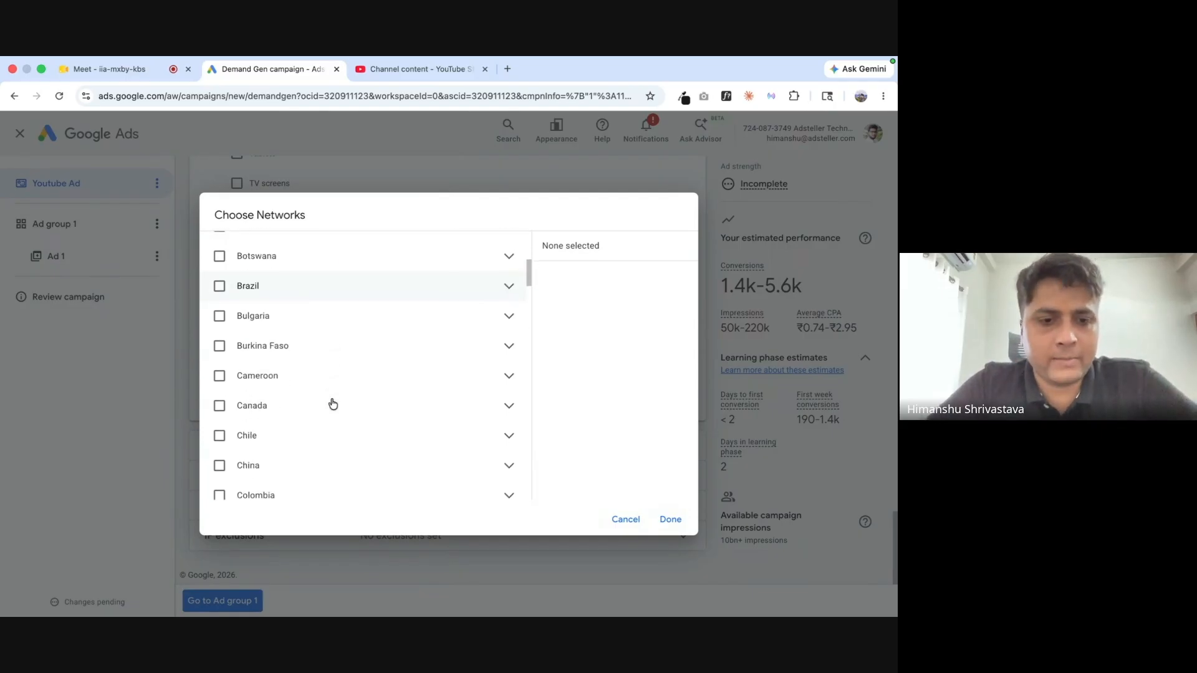
{"action": "scroll", "coordinate": [330, 404], "scroll_direction": "down", "scroll_amount": 5}
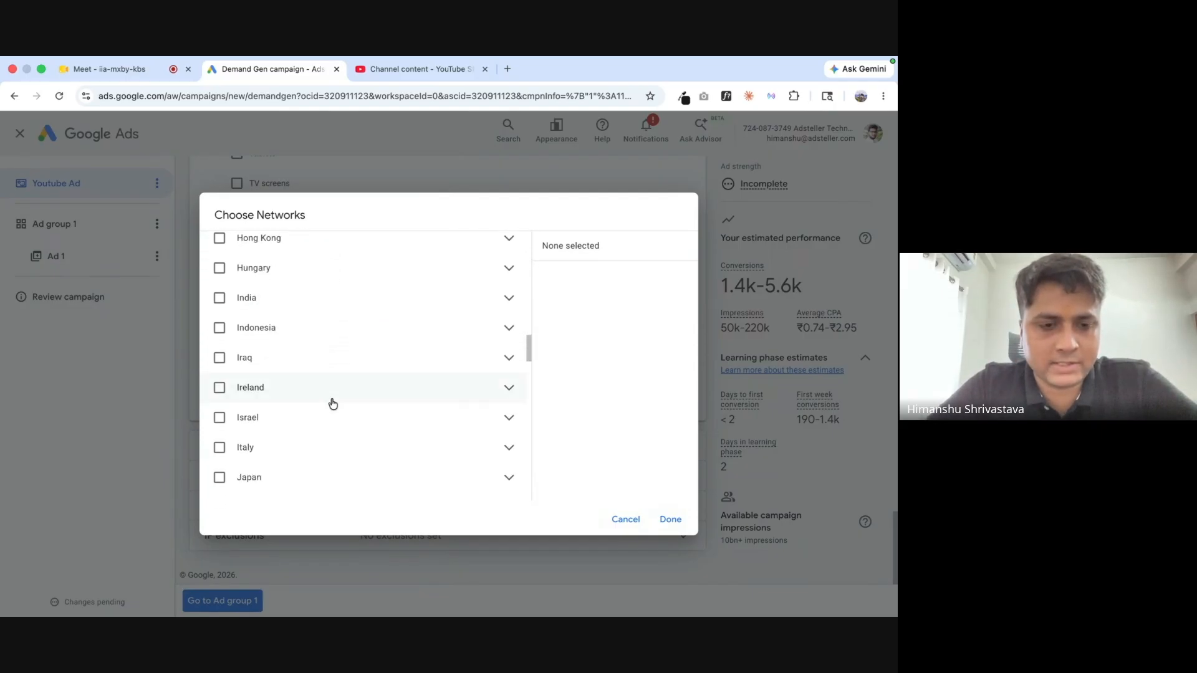
{"action": "left_click", "coordinate": [508, 318]}
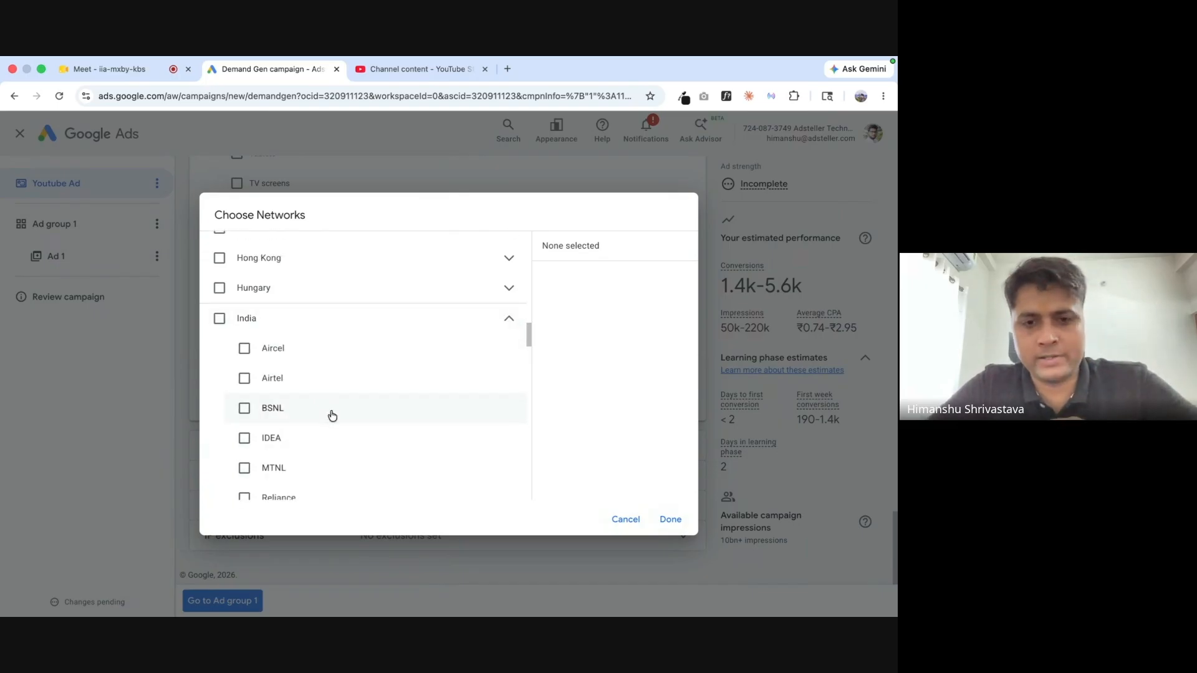
{"action": "left_click", "coordinate": [625, 519]}
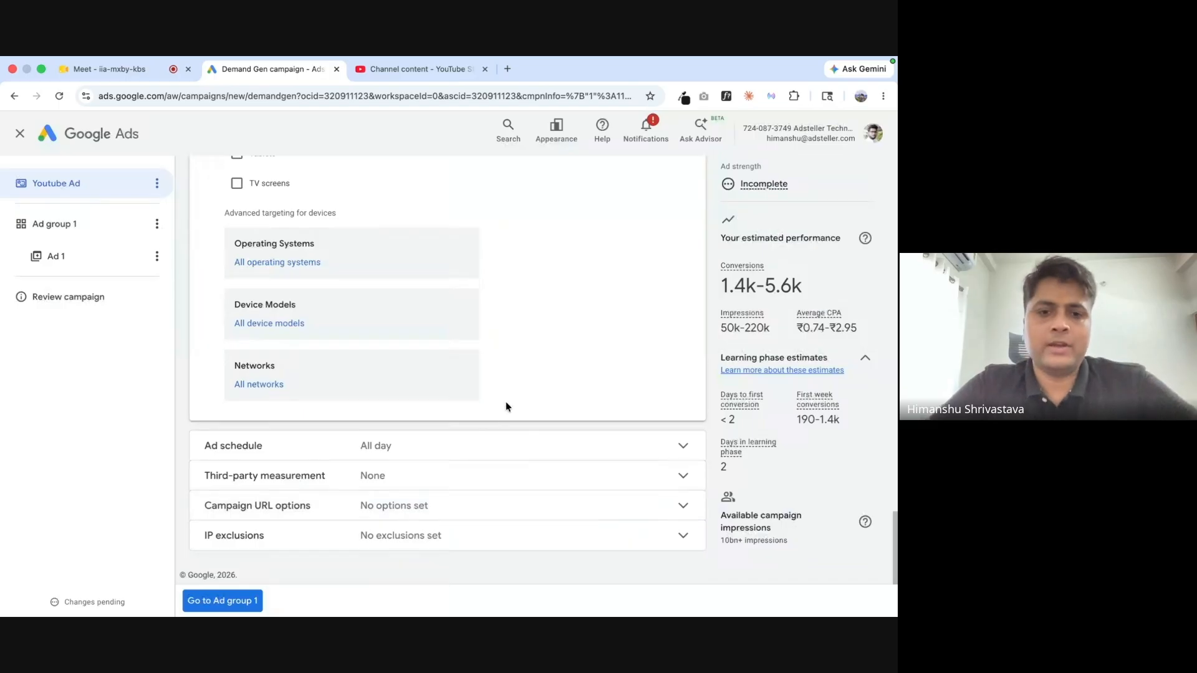
Expand the campaign's ad schedule and review the day options available for it.
{"action": "scroll", "coordinate": [563, 344], "scroll_direction": "up", "scroll_amount": 3}
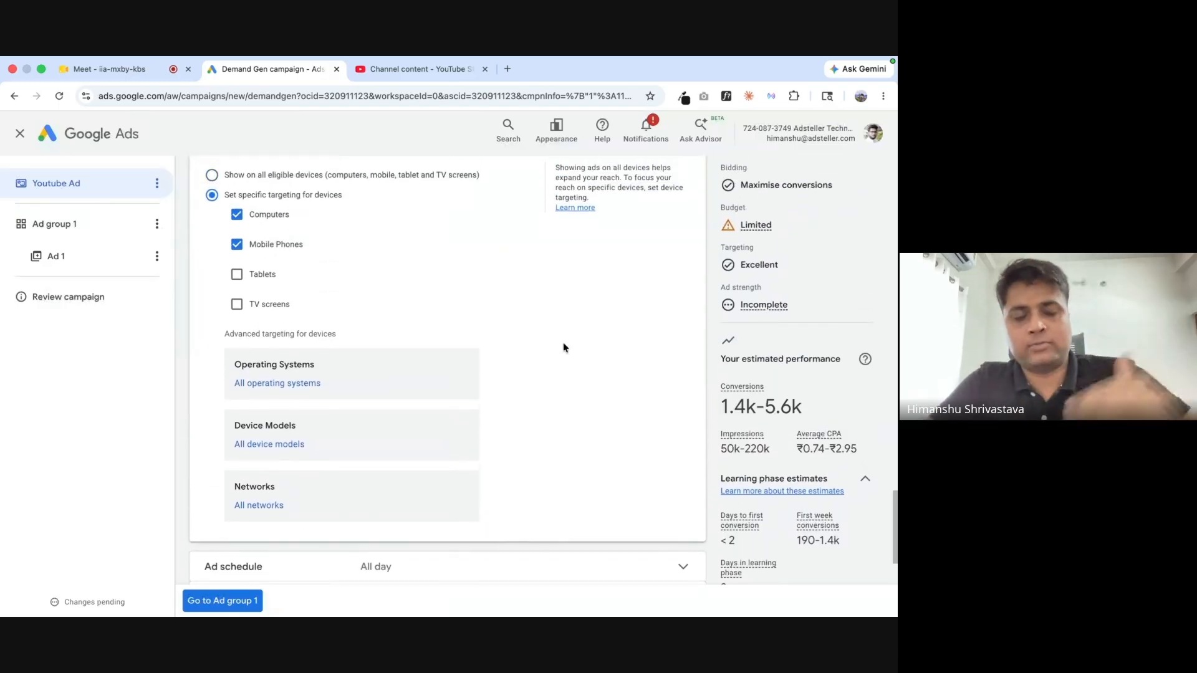
{"action": "scroll", "coordinate": [563, 344], "scroll_direction": "down", "scroll_amount": 2}
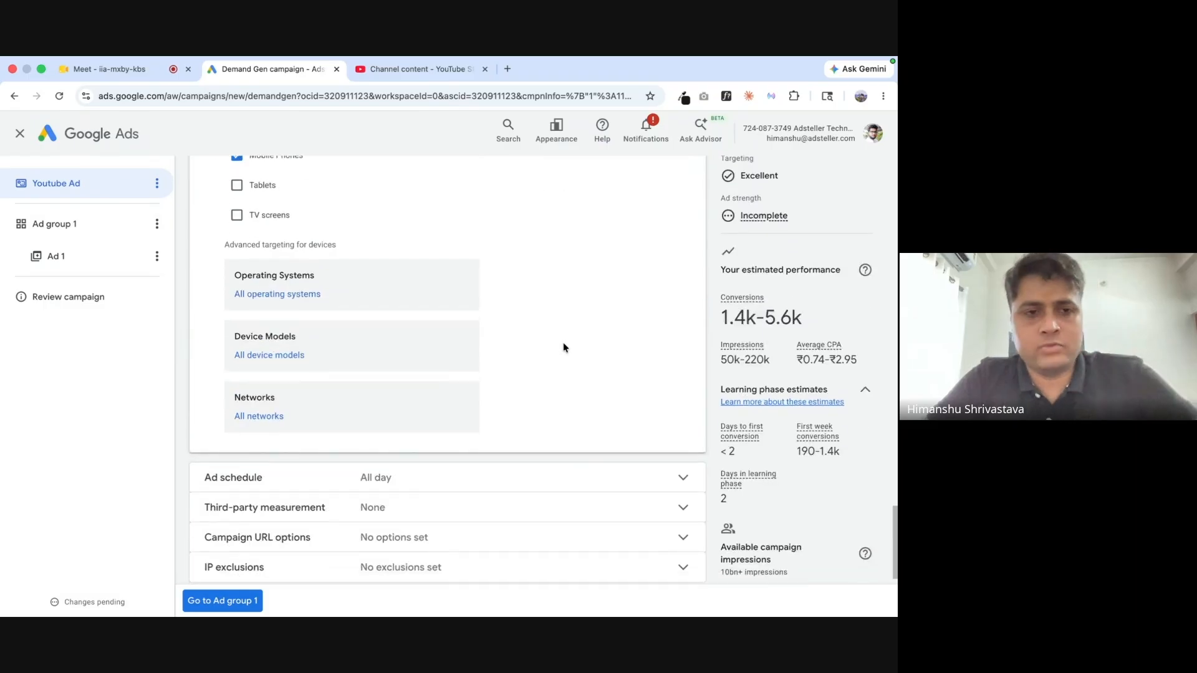
{"action": "scroll", "coordinate": [563, 347], "scroll_direction": "down", "scroll_amount": 1}
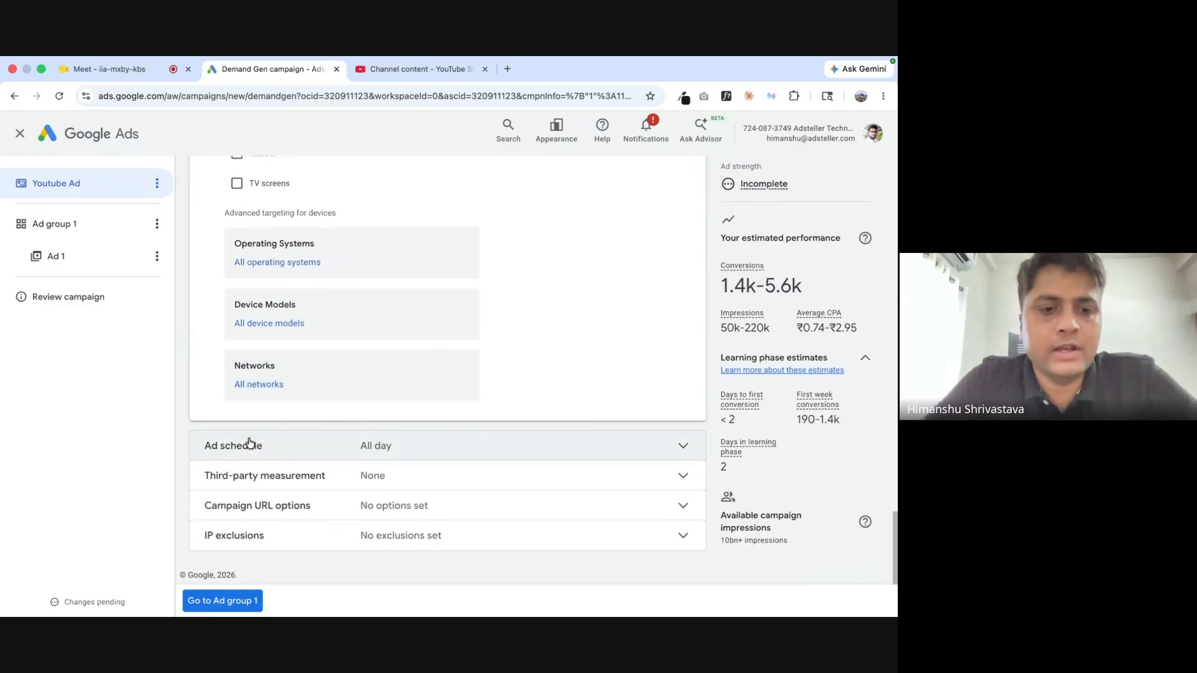
{"action": "left_click", "coordinate": [420, 454]}
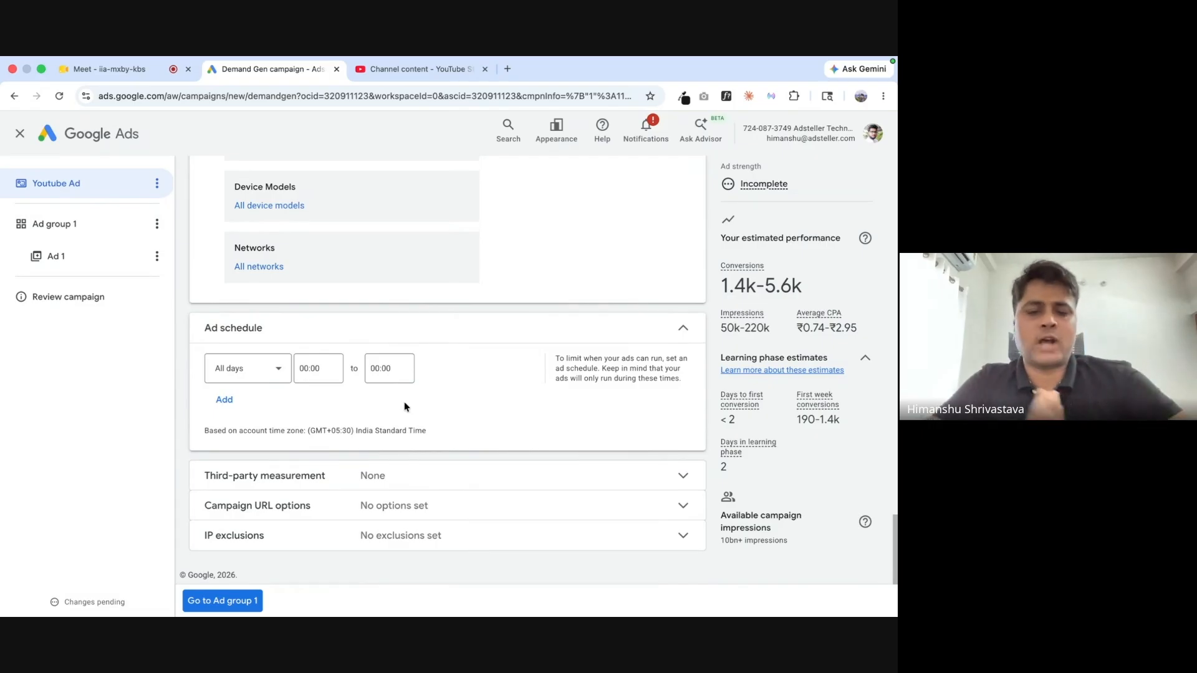
{"action": "left_click", "coordinate": [269, 374]}
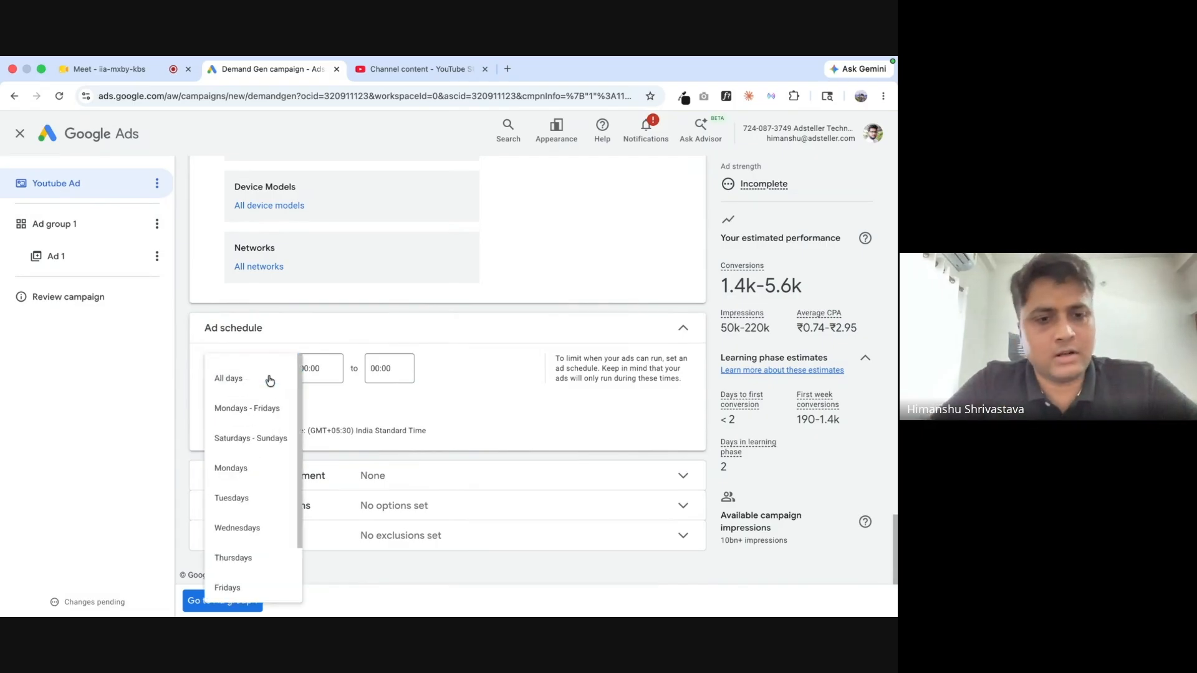
{"action": "left_click", "coordinate": [468, 388]}
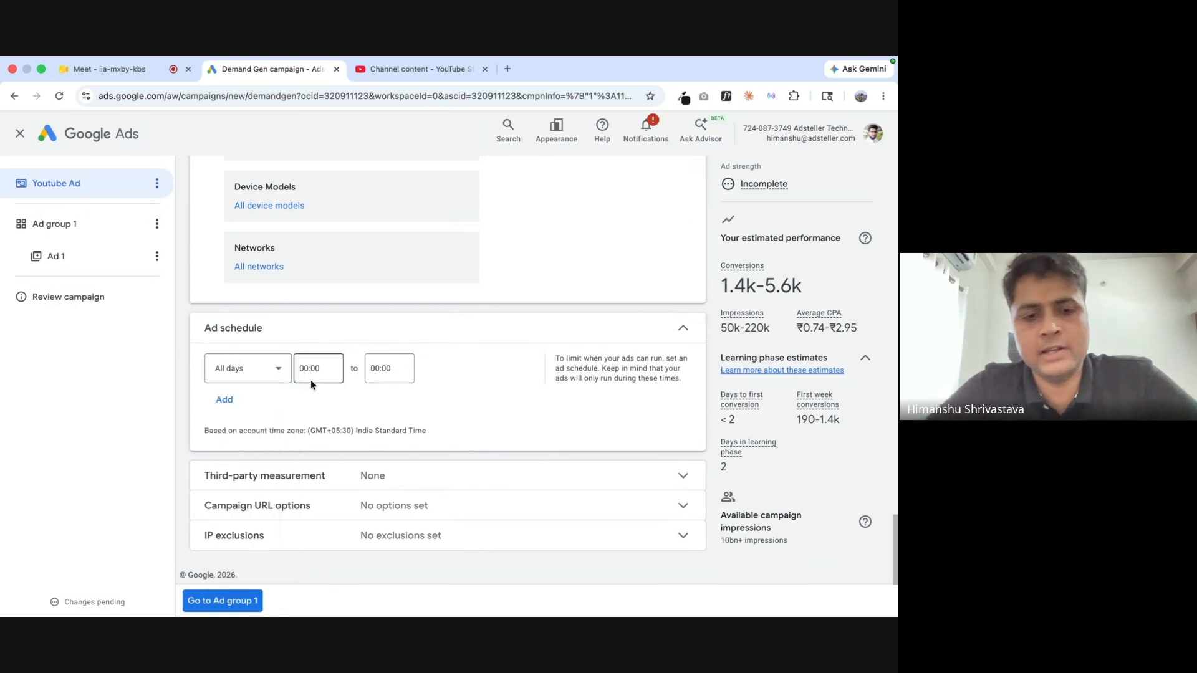
Try adding a second time slot to the ad schedule, check its day options, and remove the slot.
{"action": "left_click", "coordinate": [225, 399]}
{"action": "left_click", "coordinate": [282, 419]}
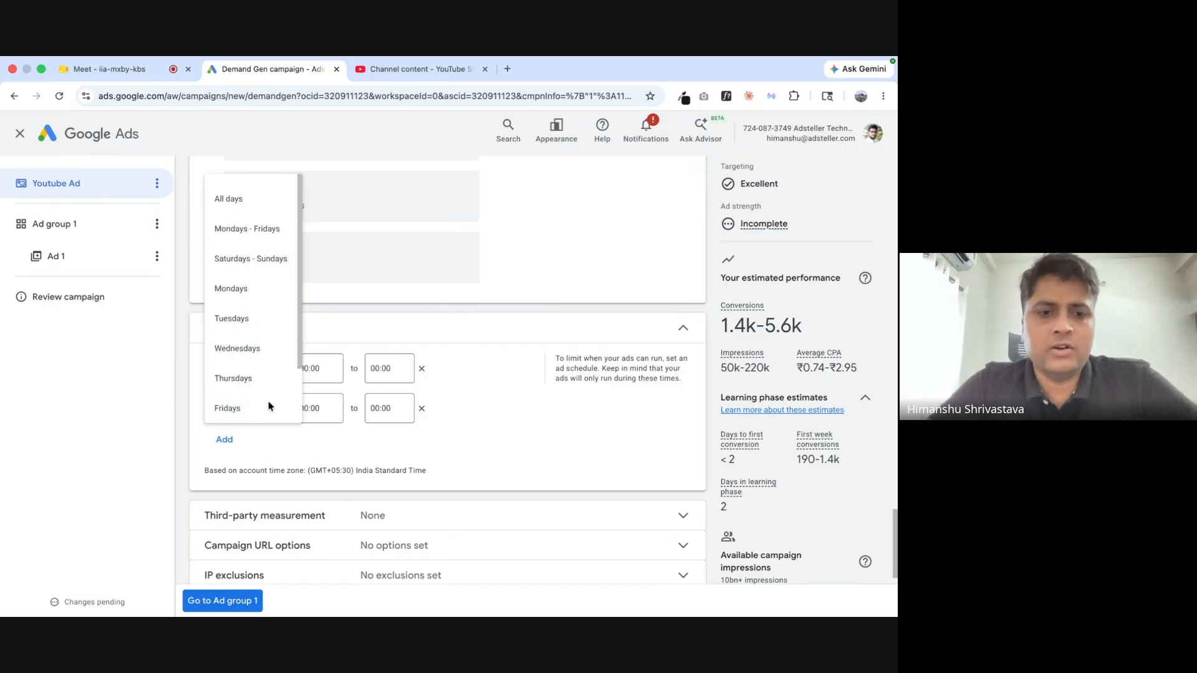
{"action": "left_click", "coordinate": [475, 427]}
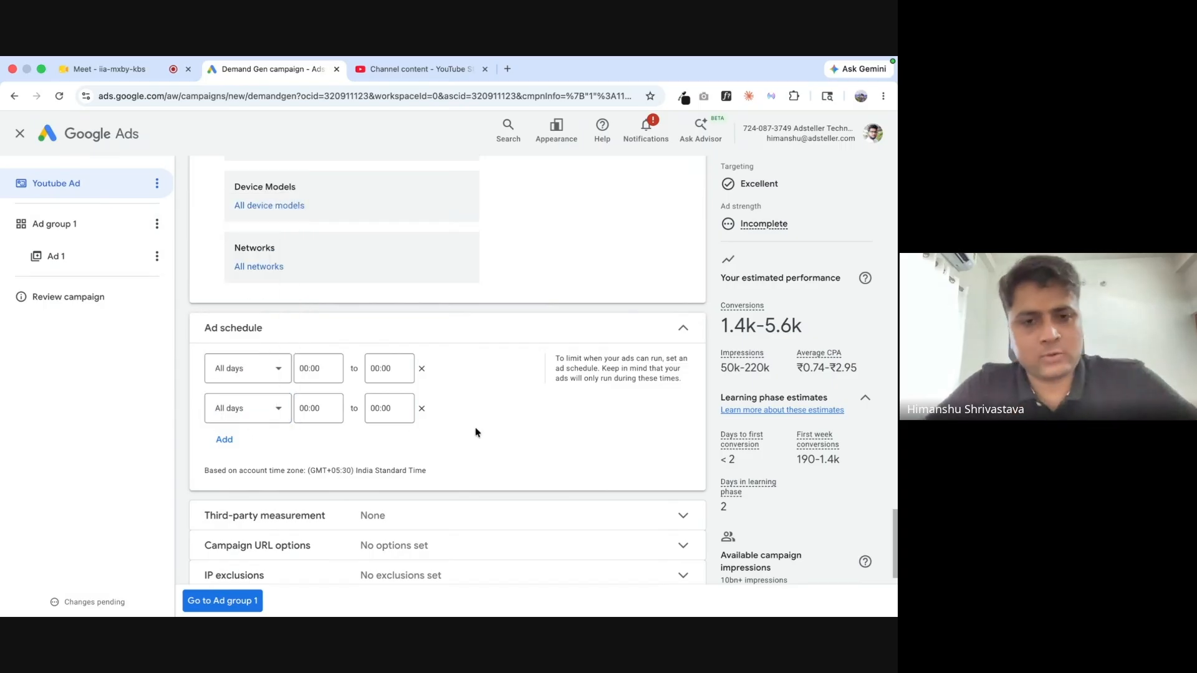
{"action": "left_click", "coordinate": [422, 409]}
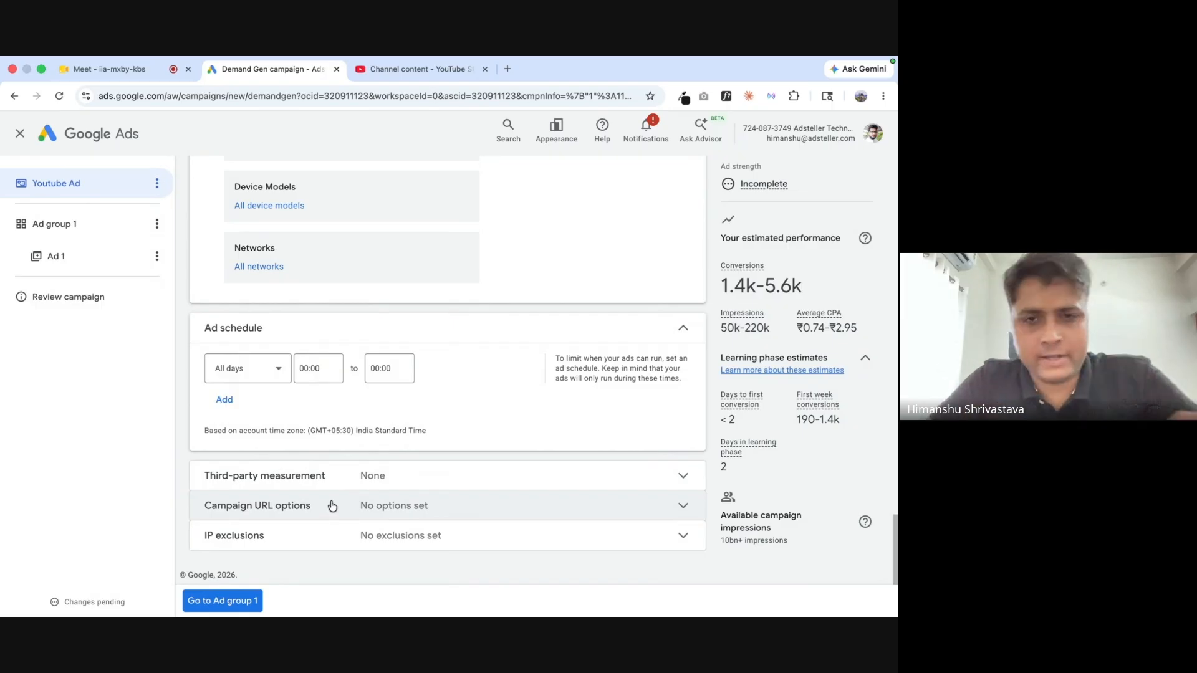
Review the campaign URL options and the IP exclusions, collapsing each section without entering anything.
{"action": "left_click", "coordinate": [293, 511]}
{"action": "scroll", "coordinate": [290, 506], "scroll_direction": "down", "scroll_amount": 3}
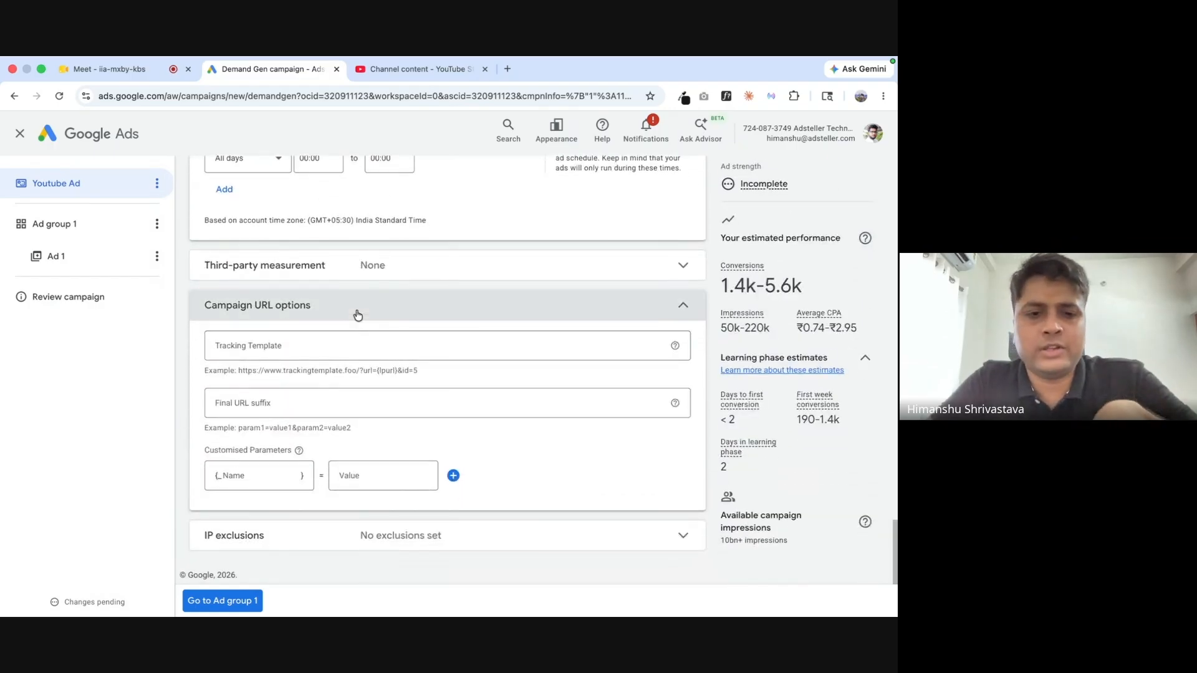
{"action": "left_click", "coordinate": [357, 313]}
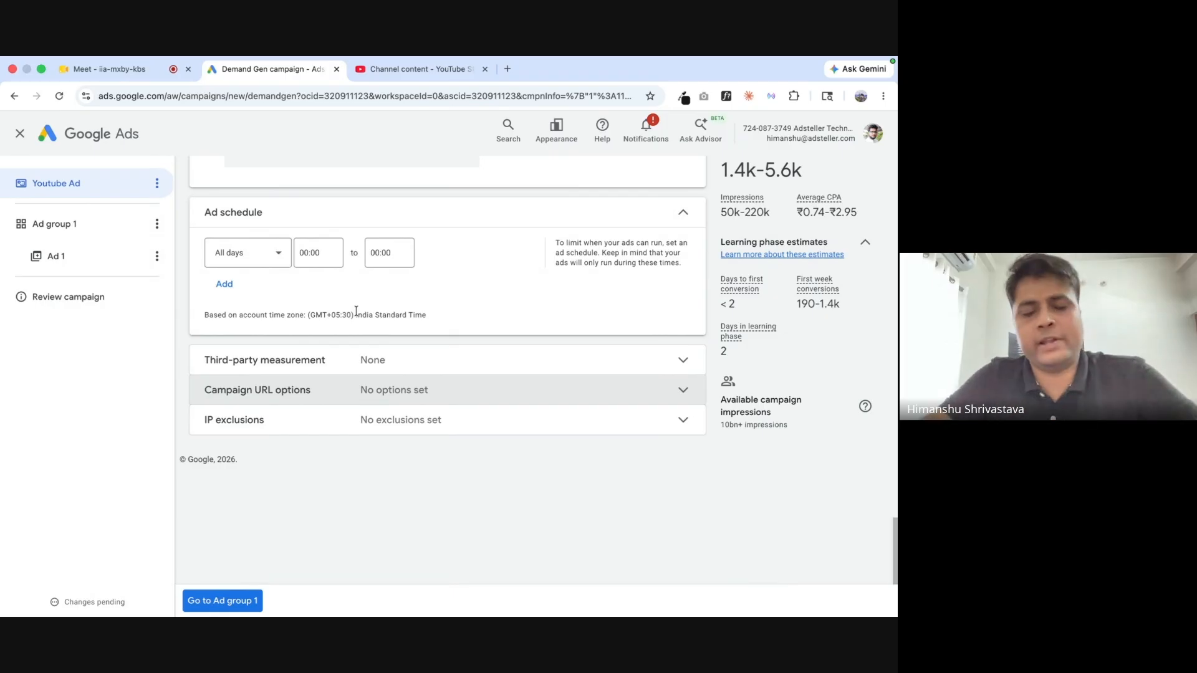
{"action": "left_click", "coordinate": [324, 420]}
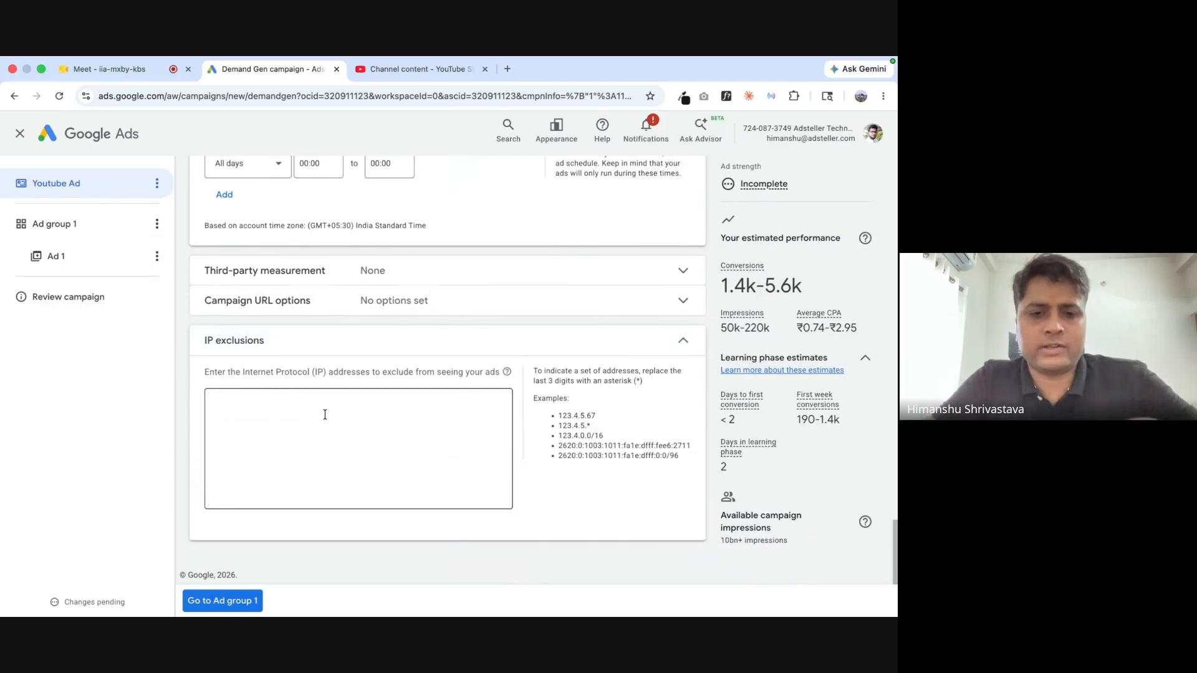
{"action": "left_click", "coordinate": [347, 352]}
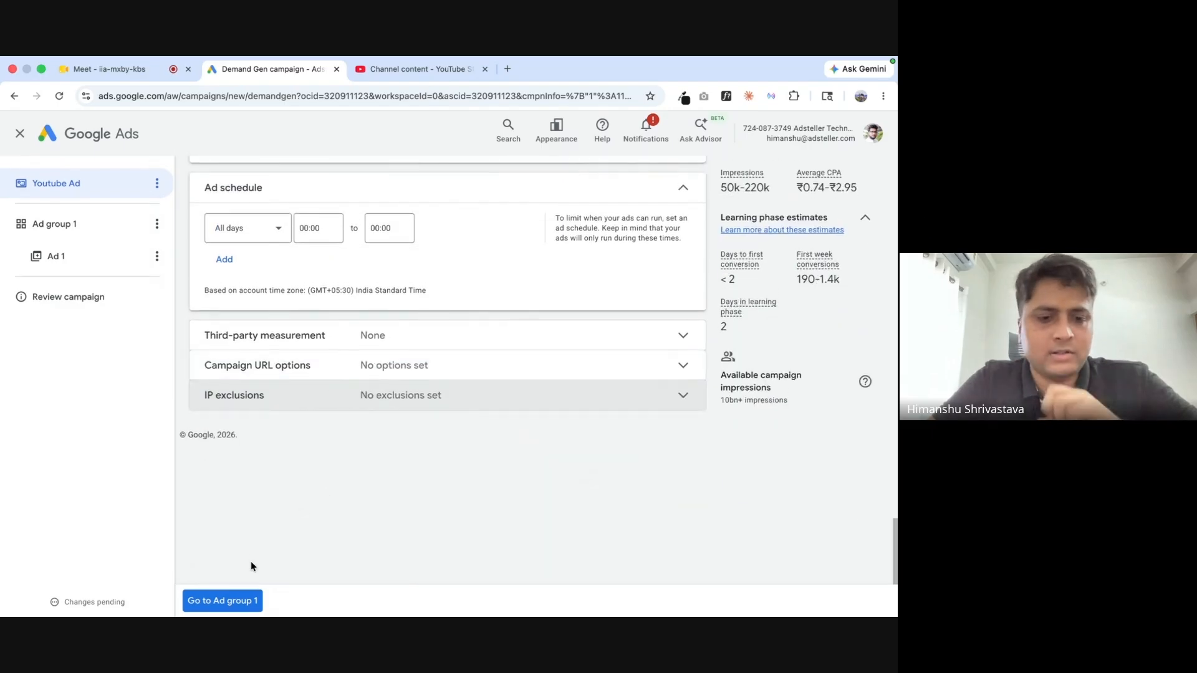
Proceed to the settings of Ad group 1 and review its name, location and language fields.
{"action": "left_click", "coordinate": [239, 601]}
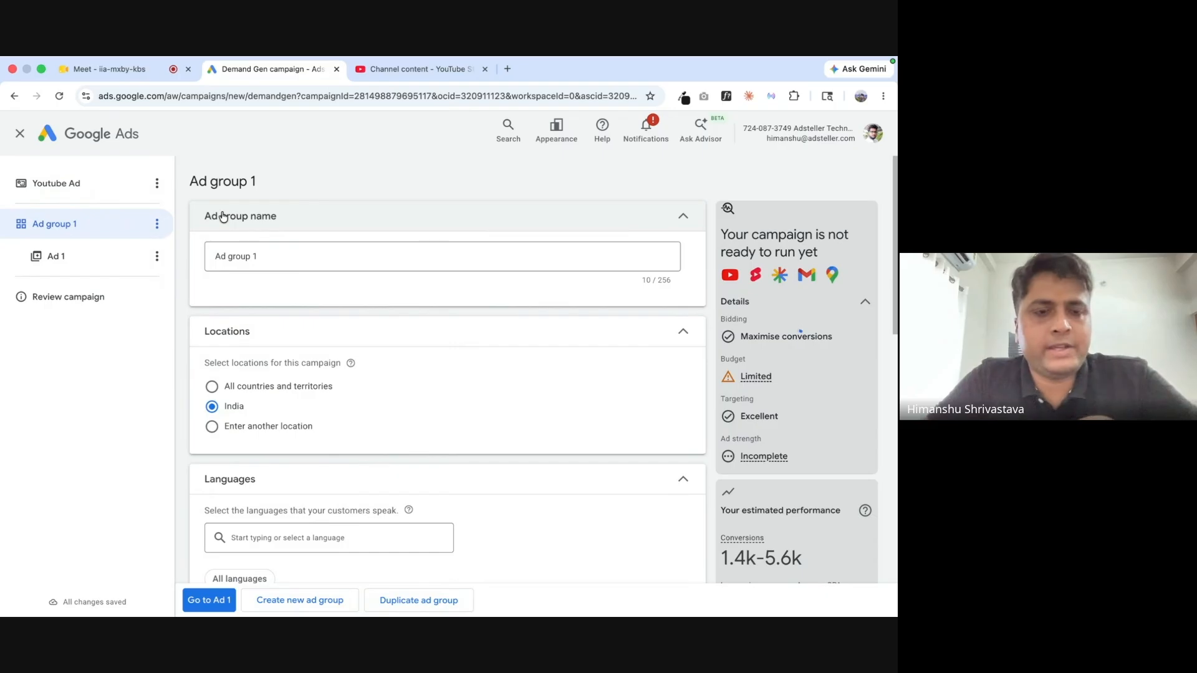
{"action": "scroll", "coordinate": [235, 320], "scroll_direction": "down", "scroll_amount": 1}
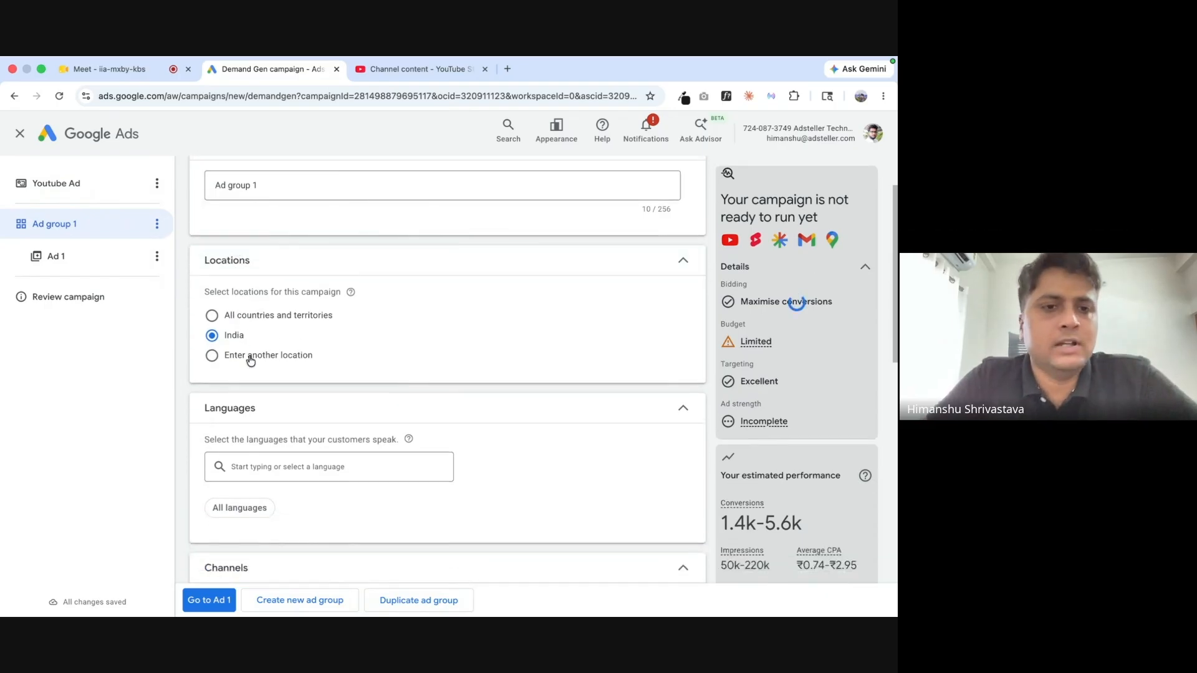
{"action": "scroll", "coordinate": [245, 354], "scroll_direction": "up", "scroll_amount": 1}
{"action": "left_click", "coordinate": [257, 245]}
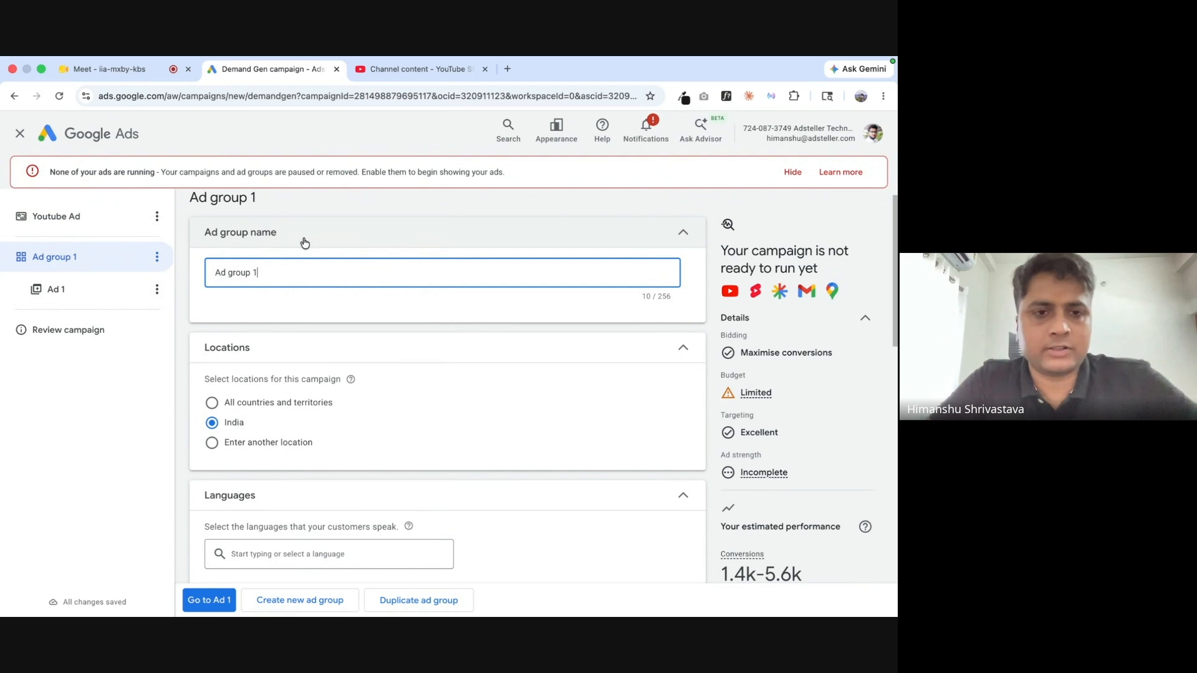
{"action": "left_click", "coordinate": [310, 227]}
{"action": "left_click", "coordinate": [284, 244]}
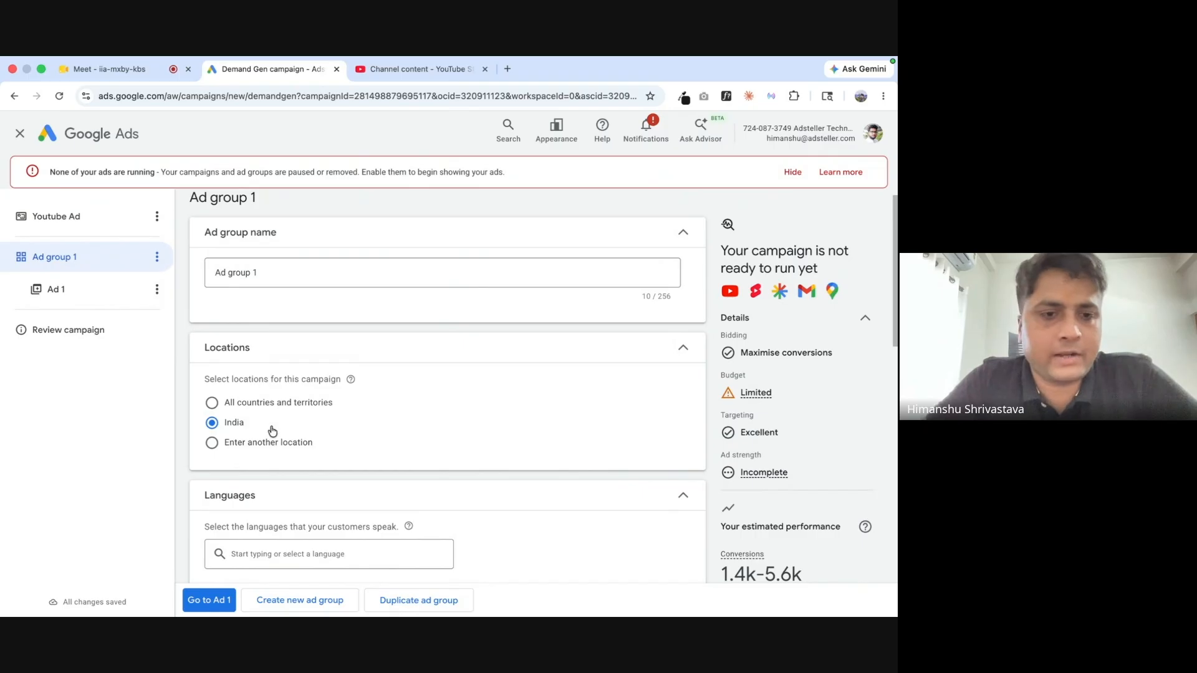
{"action": "scroll", "coordinate": [265, 374], "scroll_direction": "down", "scroll_amount": 1}
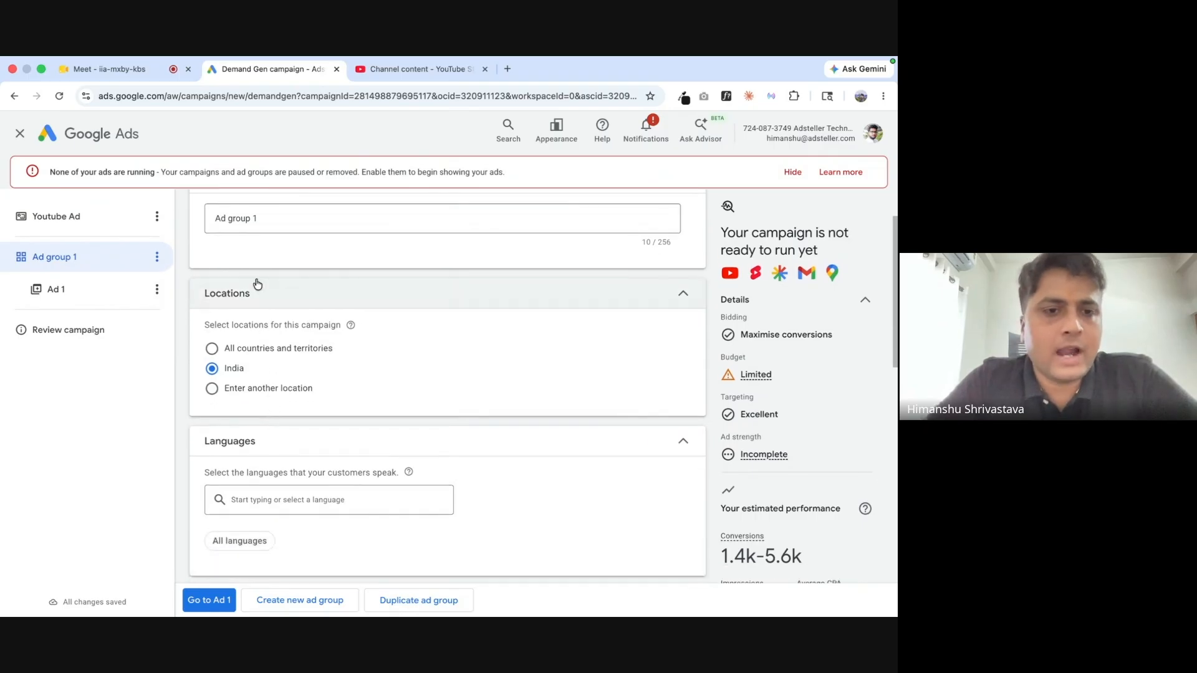
Try entering another location through advanced search with bulk entry enabled, cancel it, and reselect India for the ad group.
{"action": "left_click", "coordinate": [213, 389]}
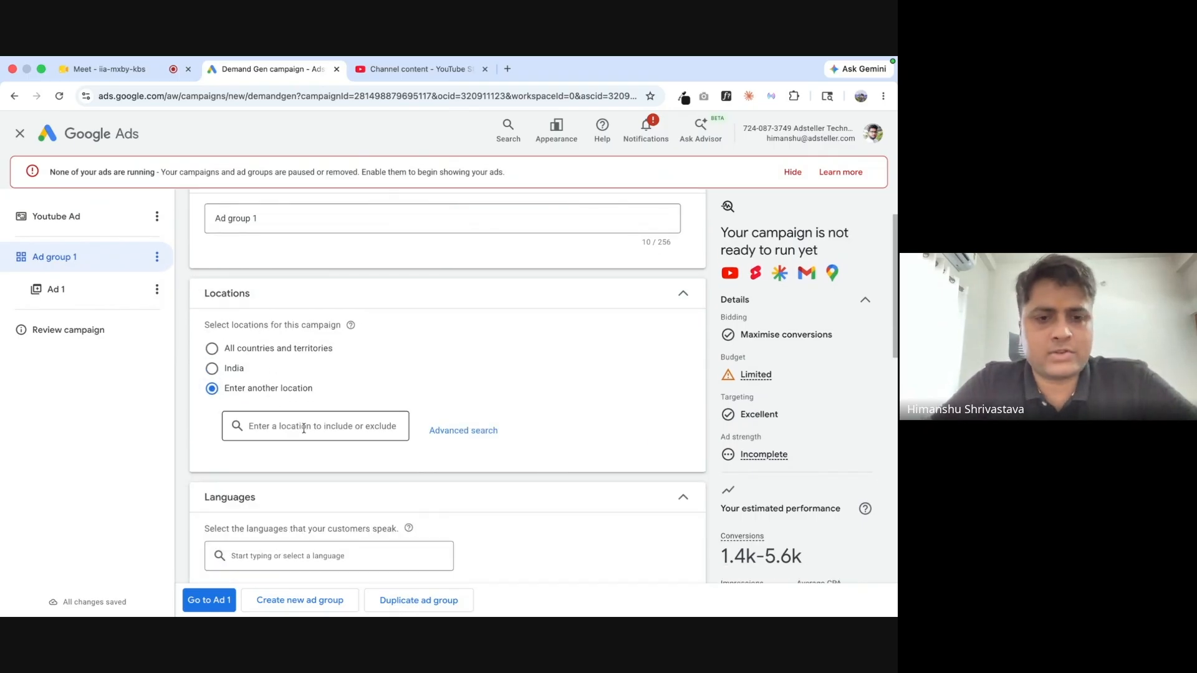
{"action": "left_click", "coordinate": [320, 428]}
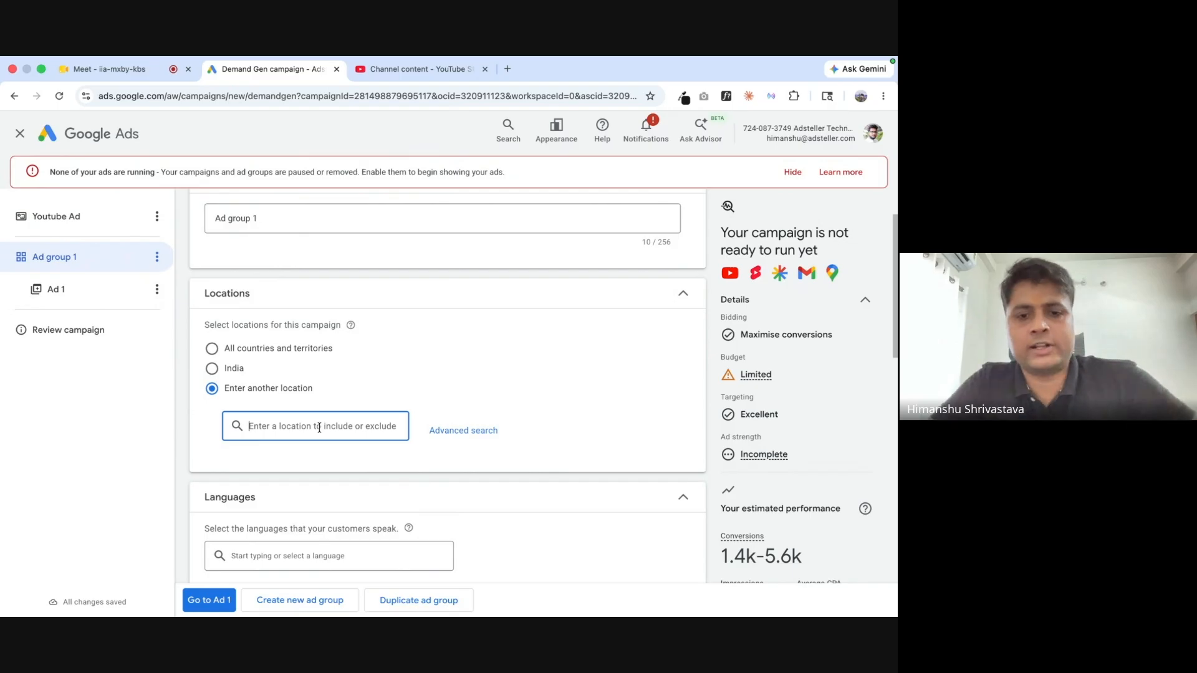
{"action": "left_click", "coordinate": [447, 430]}
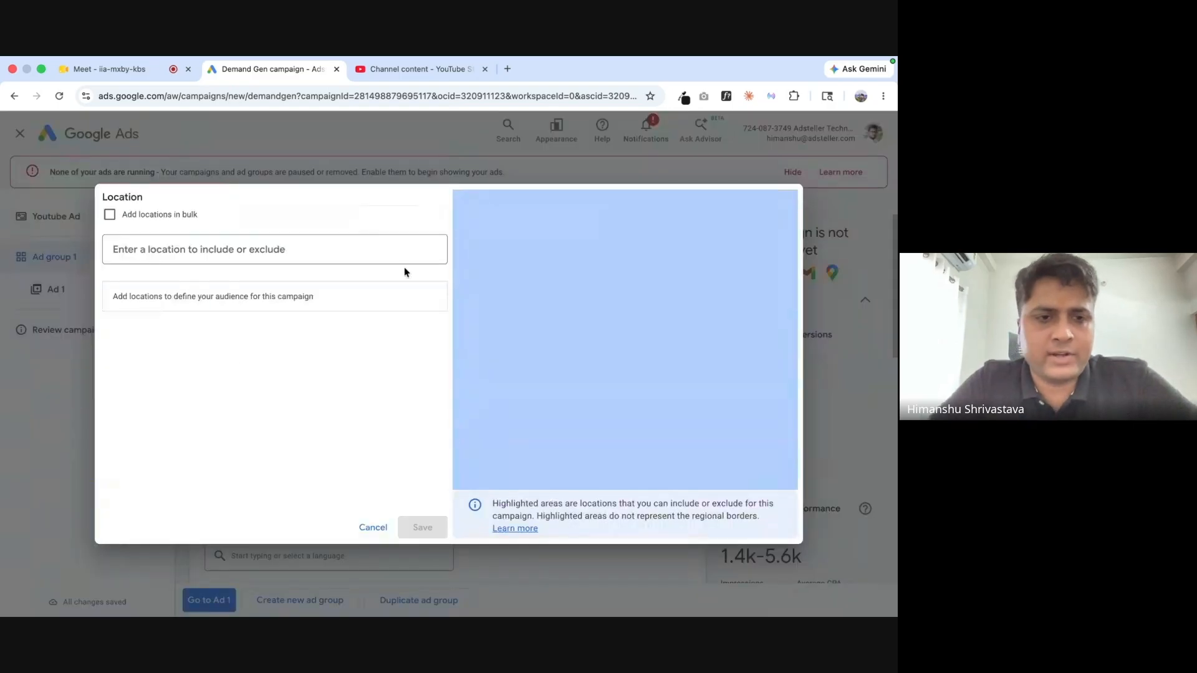
{"action": "left_click", "coordinate": [109, 217]}
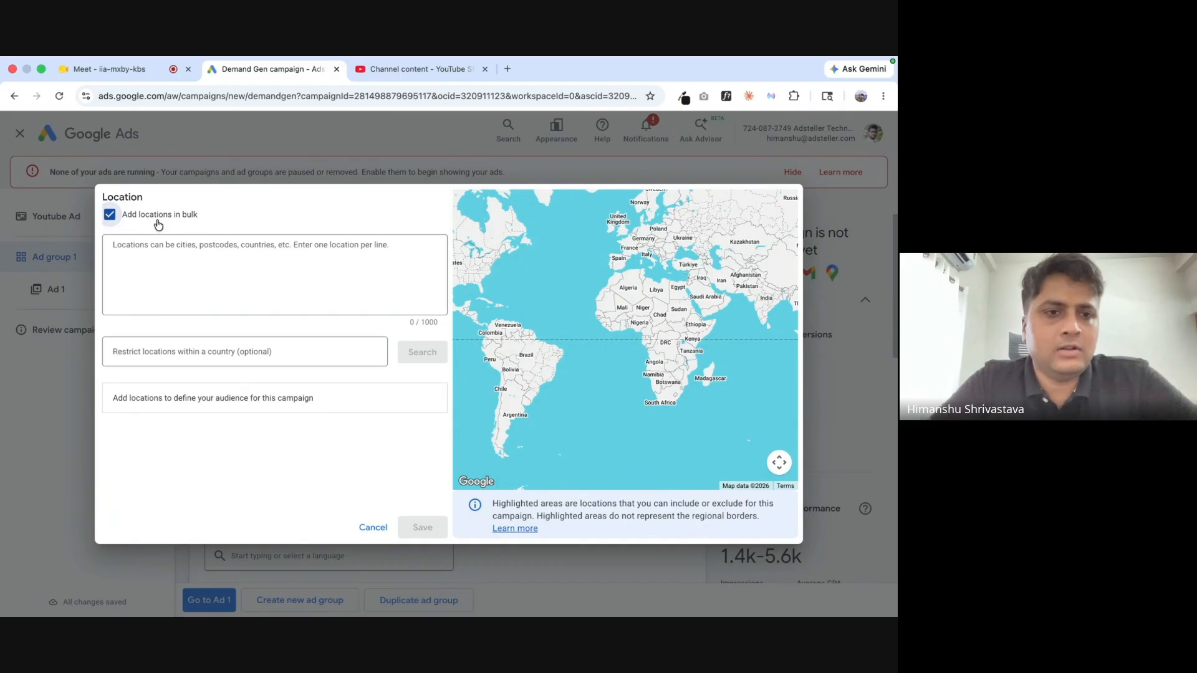
{"action": "left_click", "coordinate": [198, 244]}
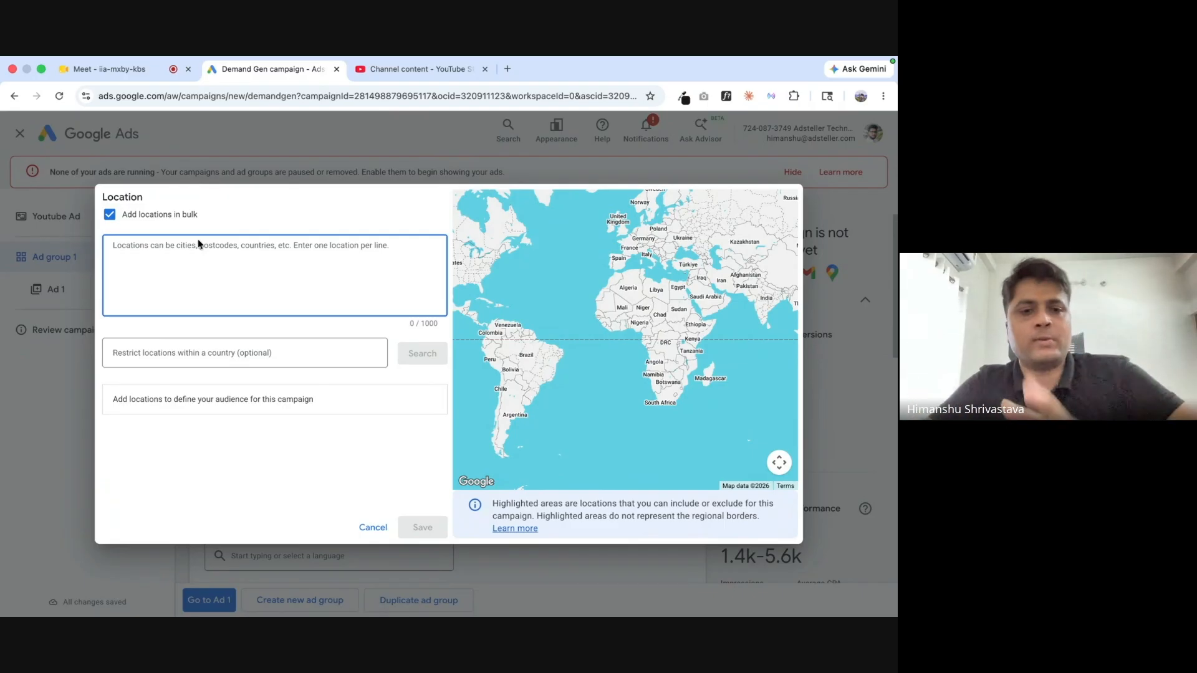
{"action": "left_click", "coordinate": [239, 353]}
{"action": "left_click", "coordinate": [291, 328]}
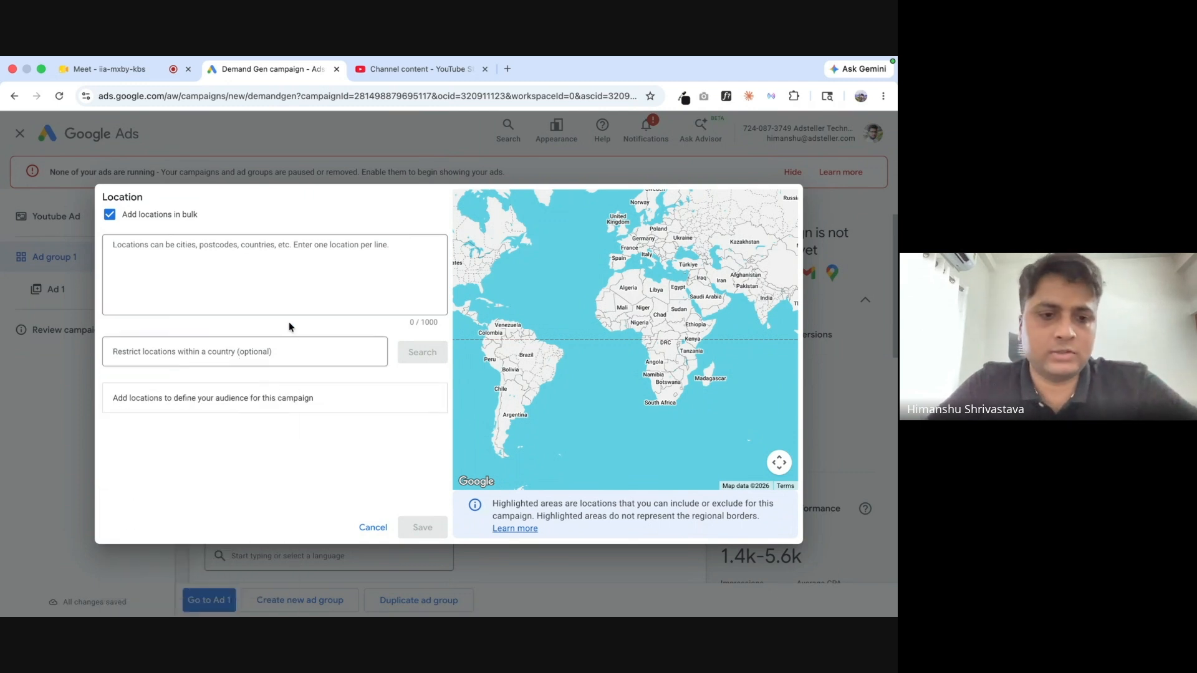
{"action": "left_click", "coordinate": [373, 527]}
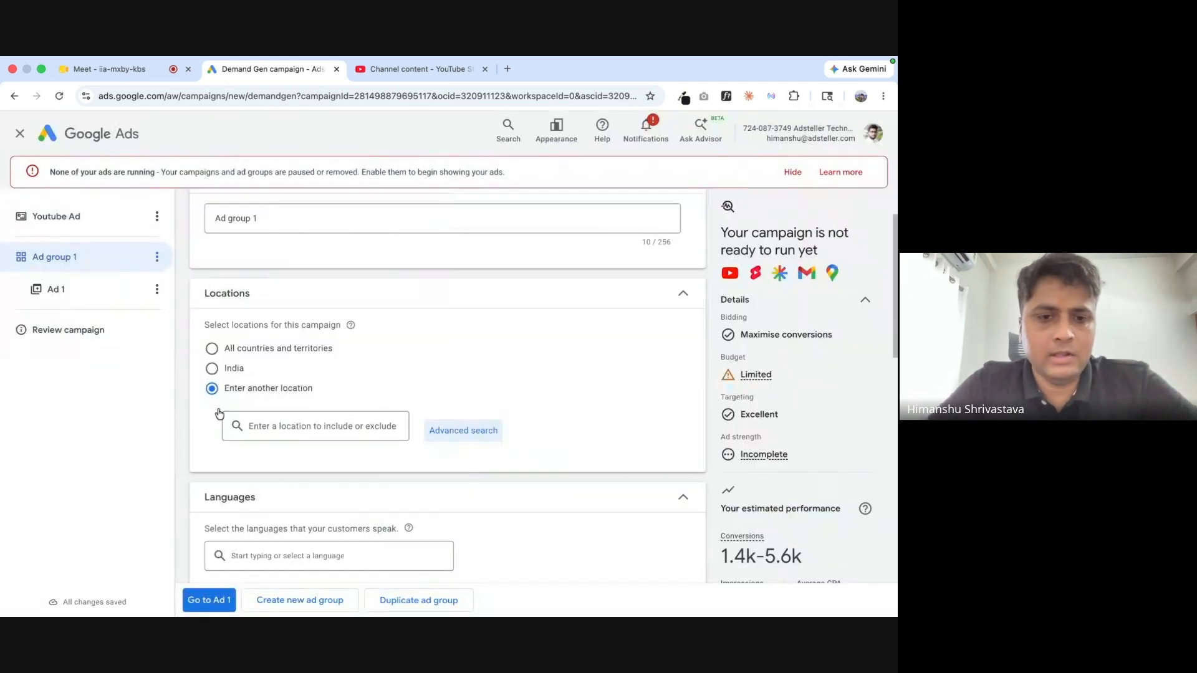
{"action": "left_click", "coordinate": [212, 368]}
Choose the ad group's channels manually and exclude Discover, Google Mail, Google Display Network and Maps, keeping only the YouTube placements.
{"action": "scroll", "coordinate": [286, 345], "scroll_direction": "down", "scroll_amount": 3}
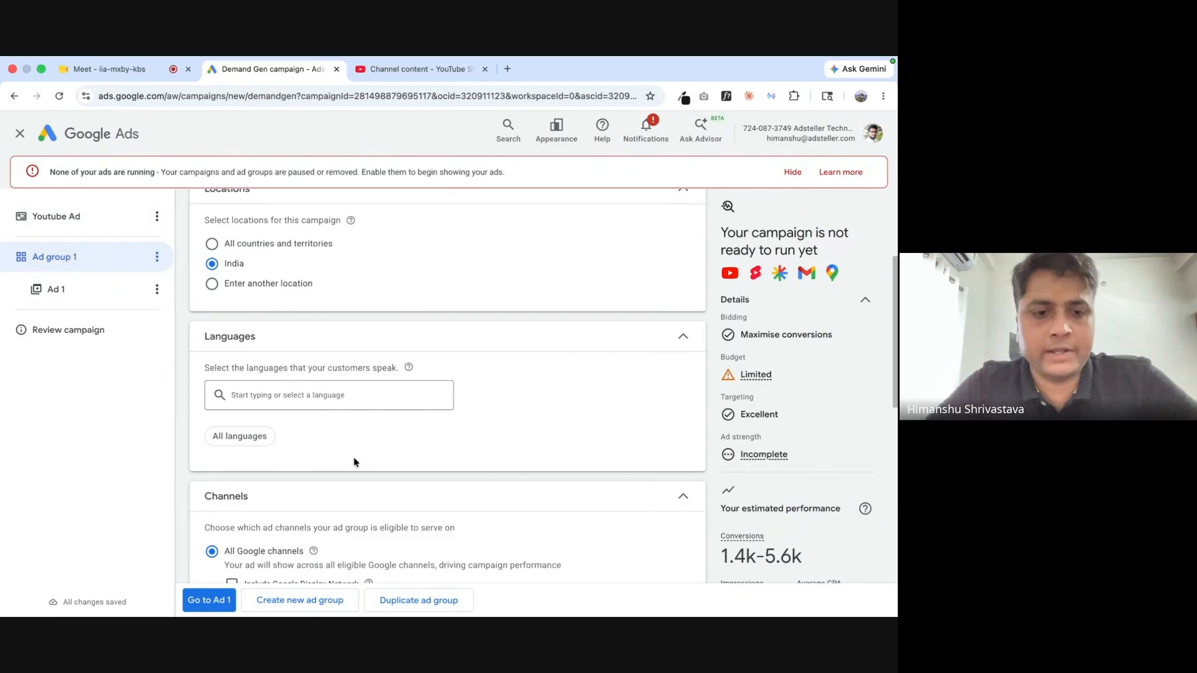
{"action": "scroll", "coordinate": [353, 457], "scroll_direction": "down", "scroll_amount": 3}
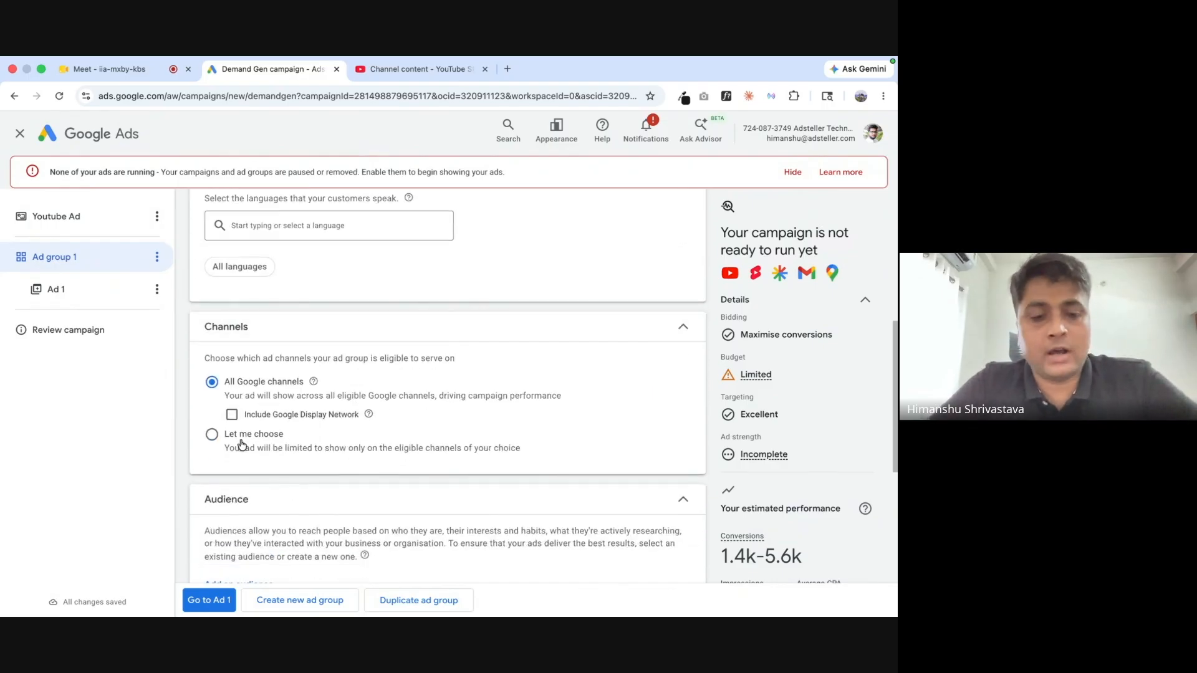
{"action": "scroll", "coordinate": [242, 445], "scroll_direction": "down", "scroll_amount": 1}
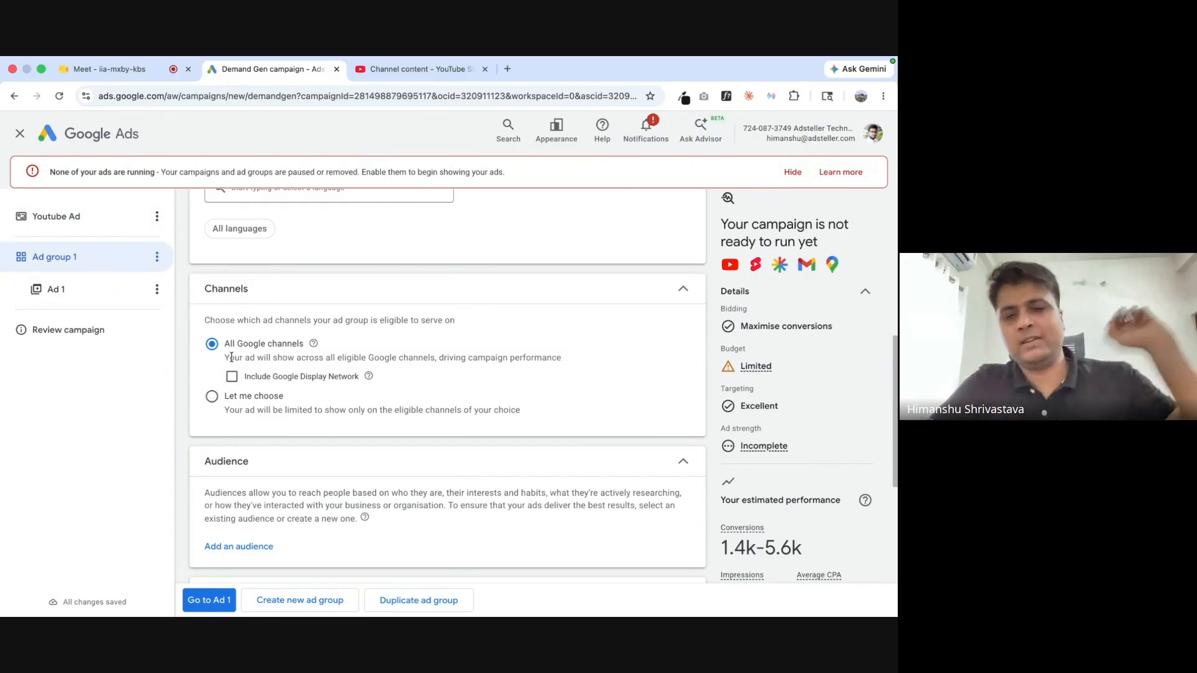
{"action": "left_click", "coordinate": [211, 398]}
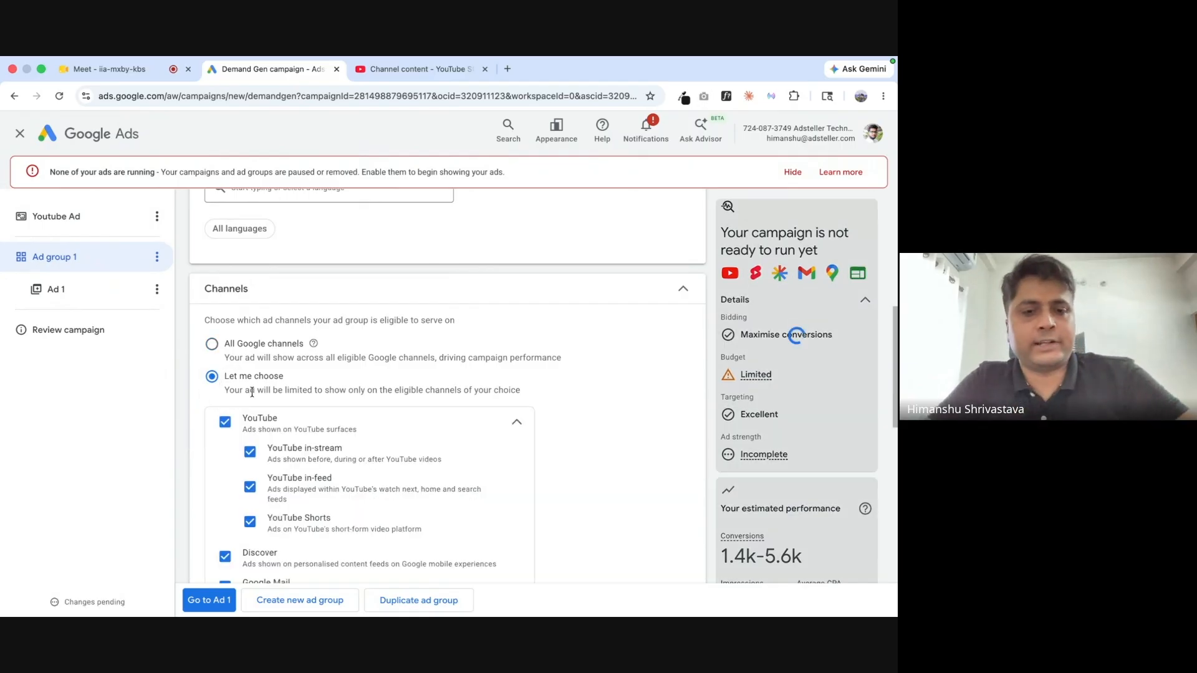
{"action": "scroll", "coordinate": [253, 440], "scroll_direction": "down", "scroll_amount": 3}
{"action": "scroll", "coordinate": [256, 508], "scroll_direction": "down", "scroll_amount": 1}
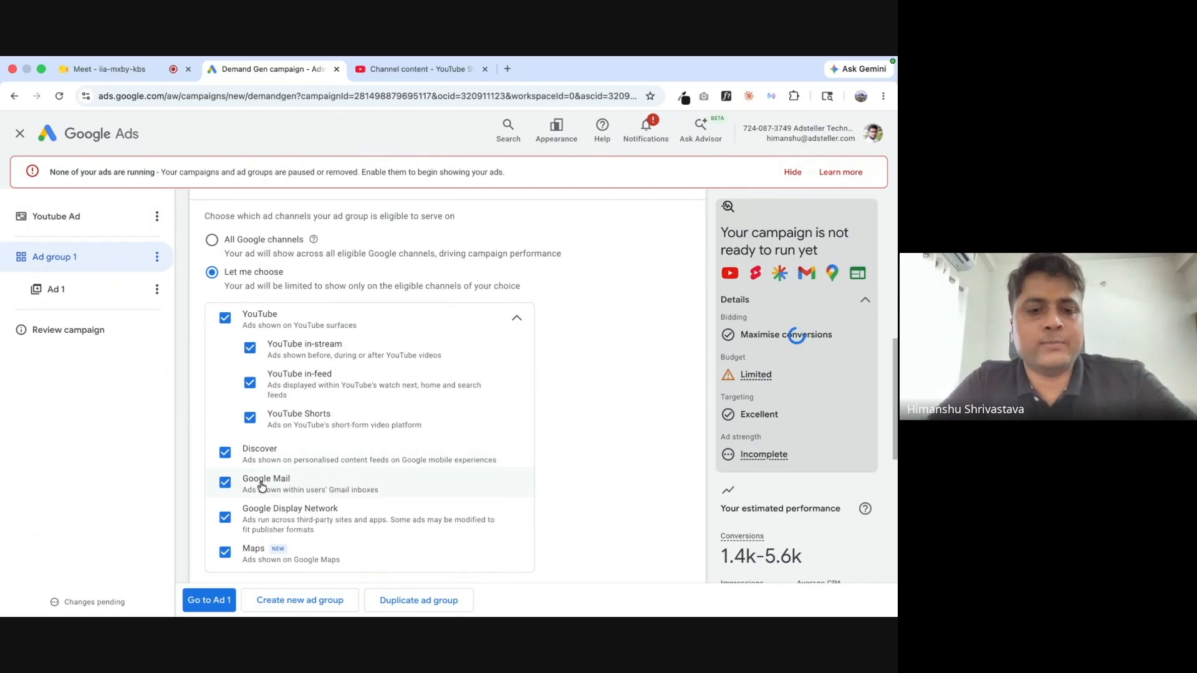
{"action": "scroll", "coordinate": [269, 493], "scroll_direction": "down", "scroll_amount": 2}
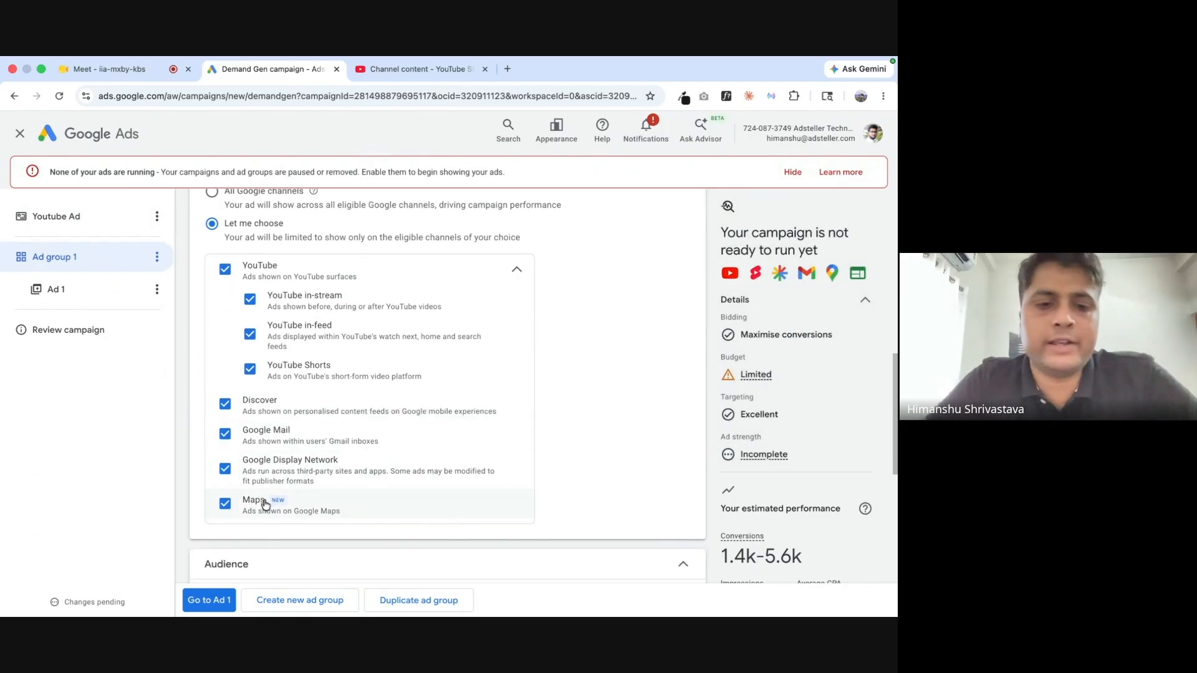
{"action": "left_click", "coordinate": [225, 404]}
{"action": "left_click", "coordinate": [226, 434]}
{"action": "left_click", "coordinate": [226, 469]}
{"action": "left_click", "coordinate": [225, 503]}
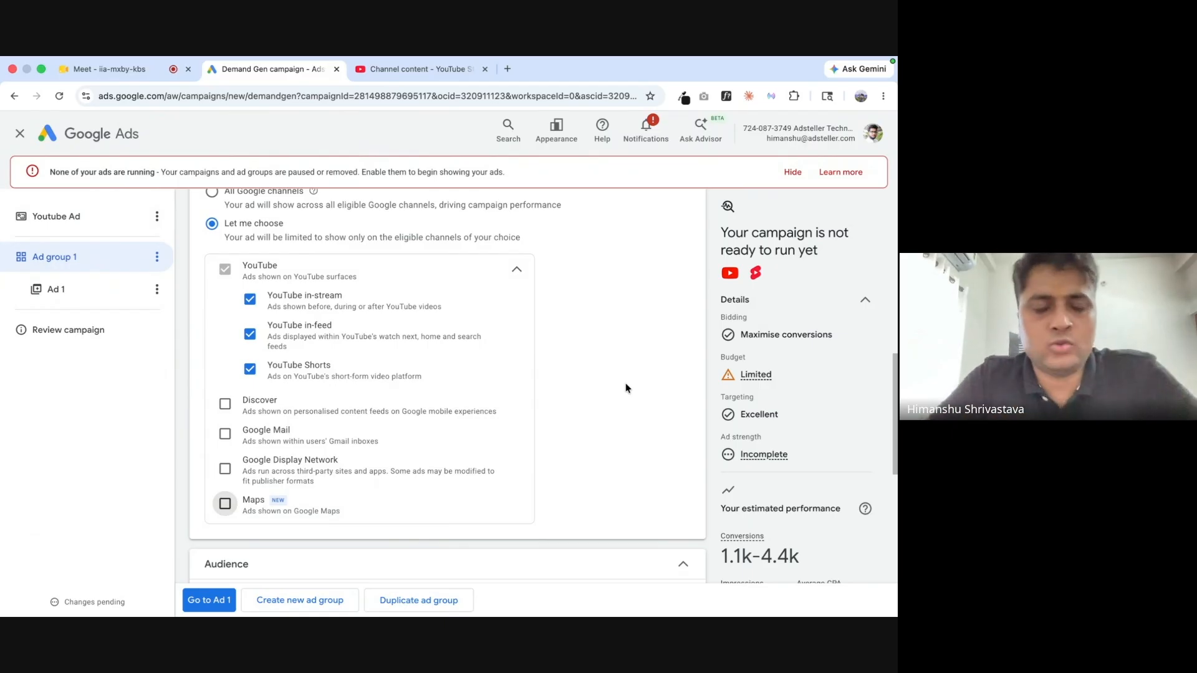
Try excluding YouTube Shorts from the ad group's channels, and include it again.
{"action": "scroll", "coordinate": [339, 484], "scroll_direction": "down", "scroll_amount": 2}
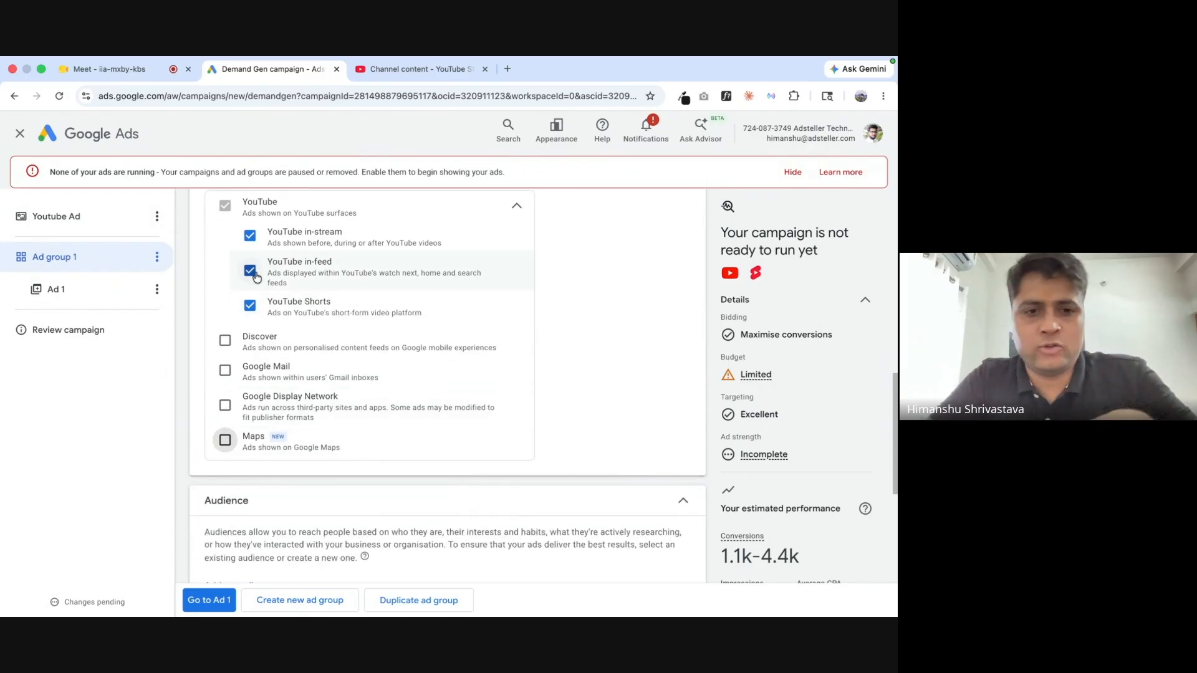
{"action": "left_click", "coordinate": [250, 306]}
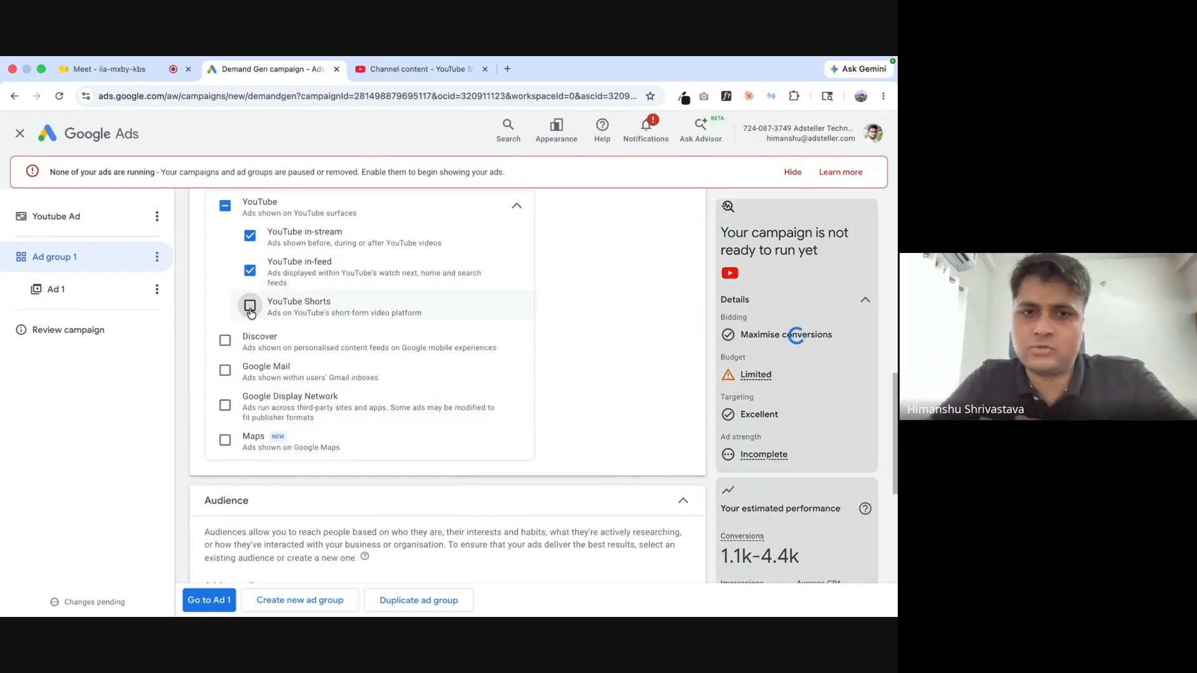
{"action": "left_click", "coordinate": [250, 310]}
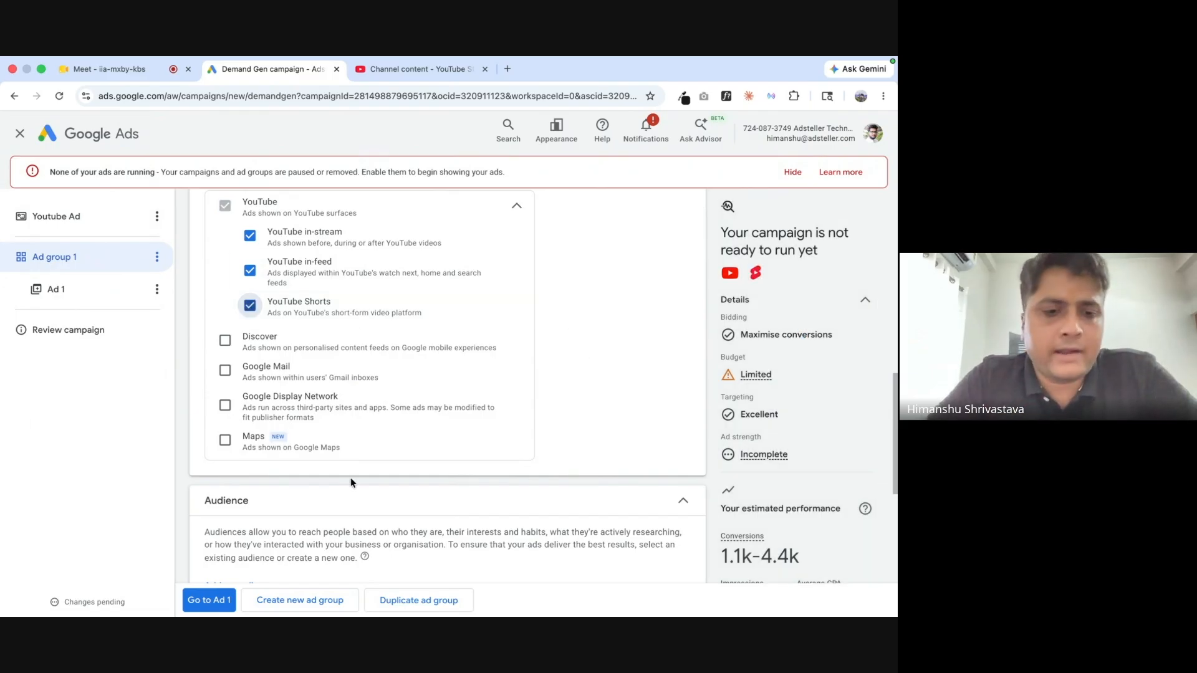
Start a new audience for Ad group 1 and review its segment, exclusion and demographics sections.
{"action": "scroll", "coordinate": [350, 479], "scroll_direction": "down", "scroll_amount": 4}
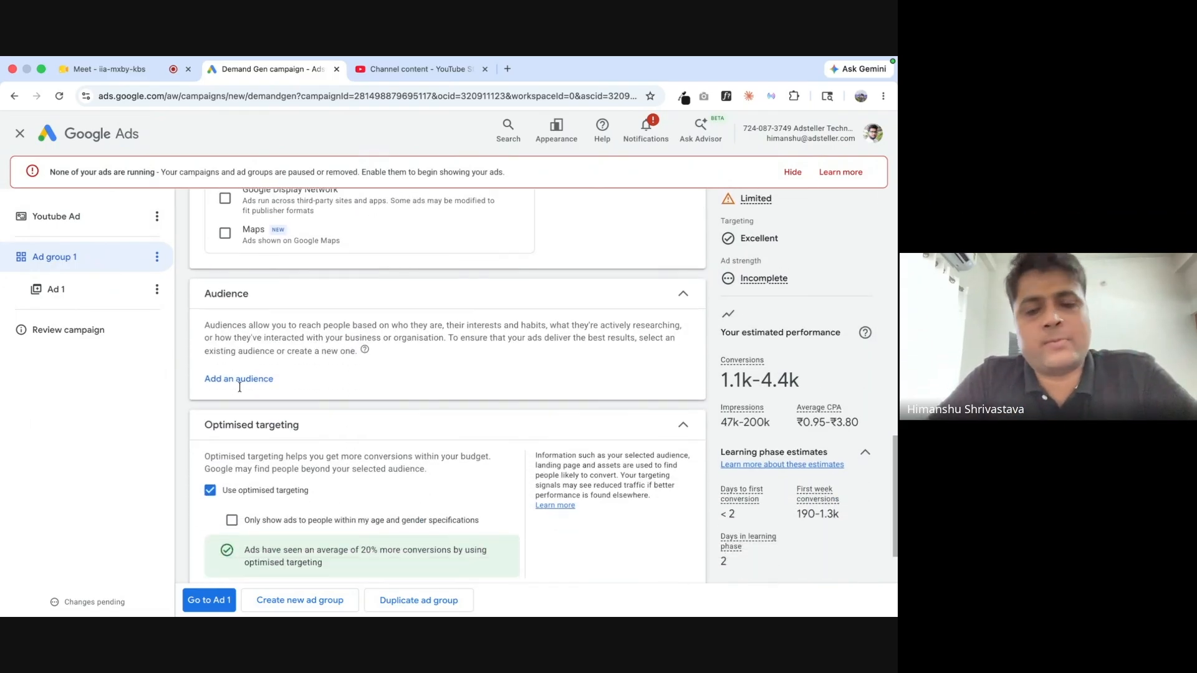
{"action": "left_click", "coordinate": [246, 368]}
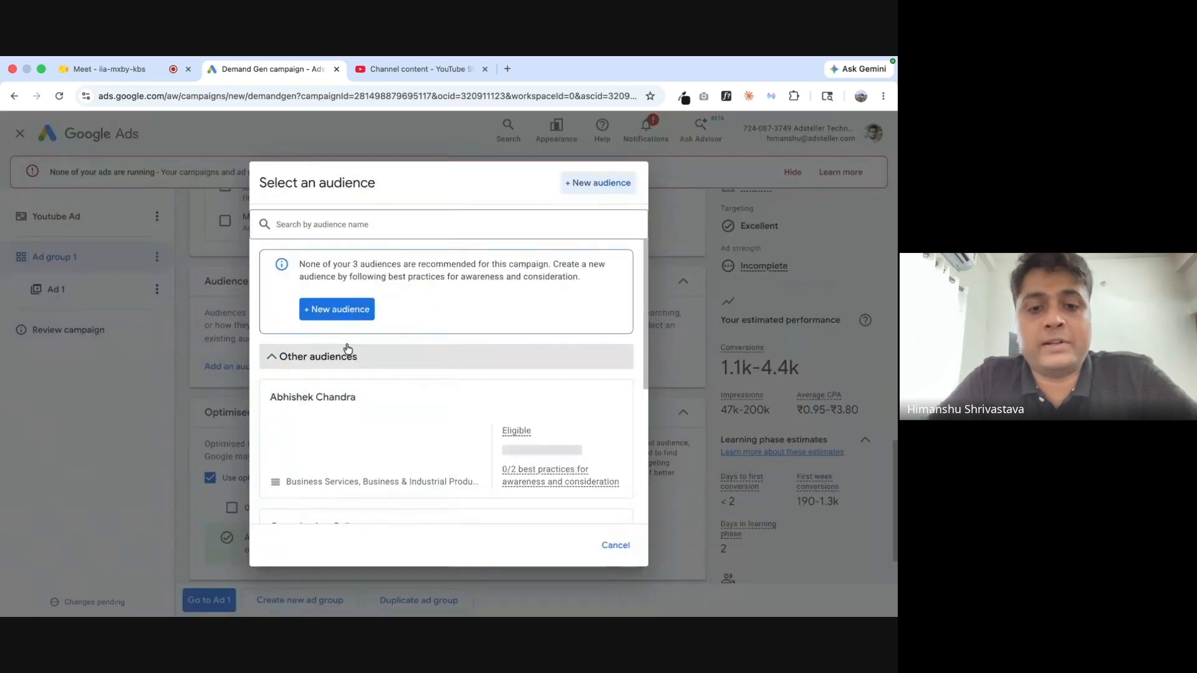
{"action": "left_click", "coordinate": [602, 182]}
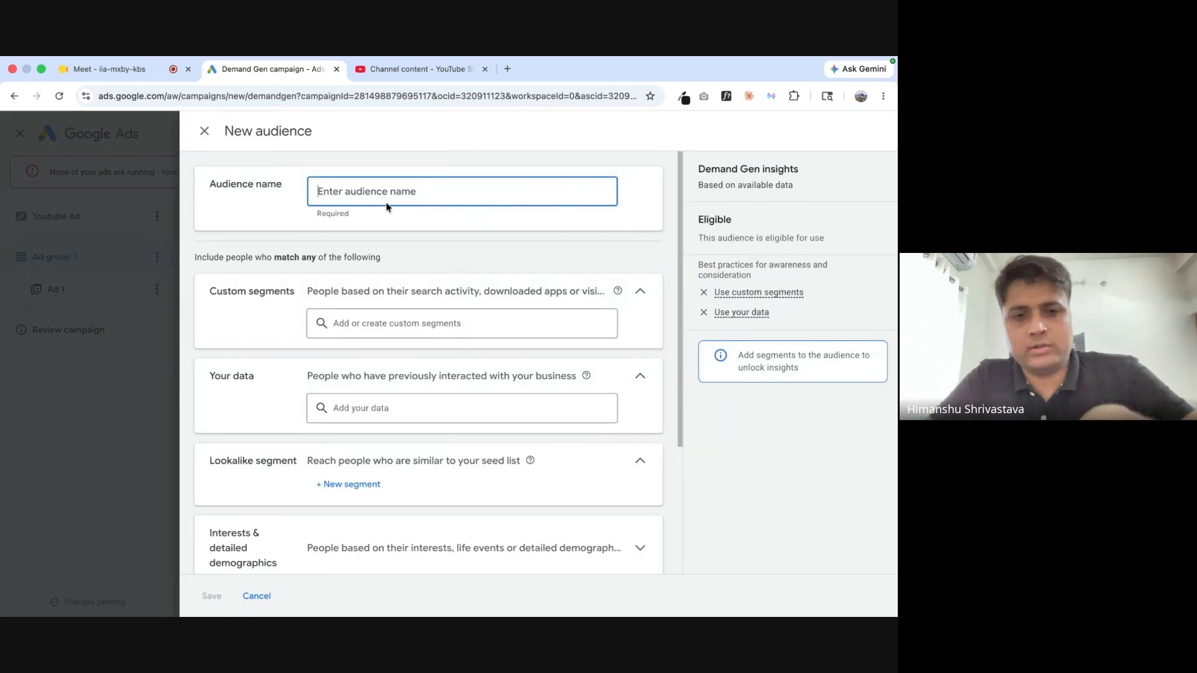
{"action": "scroll", "coordinate": [300, 272], "scroll_direction": "down", "scroll_amount": 1}
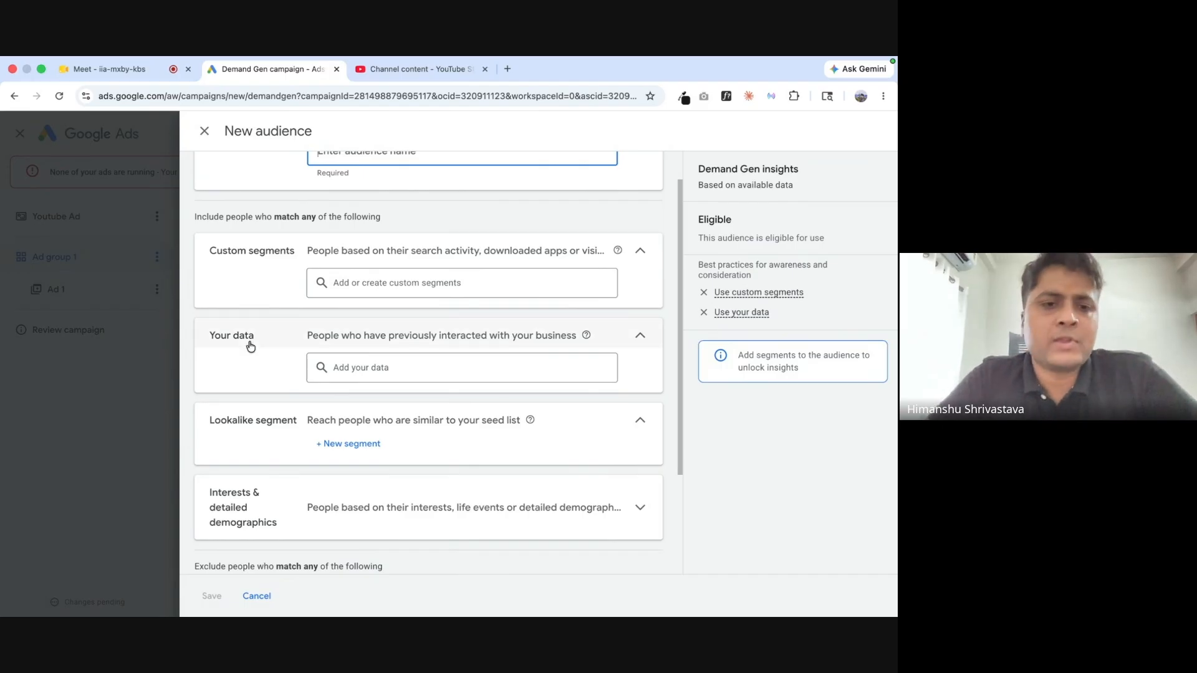
{"action": "scroll", "coordinate": [250, 352], "scroll_direction": "down", "scroll_amount": 2}
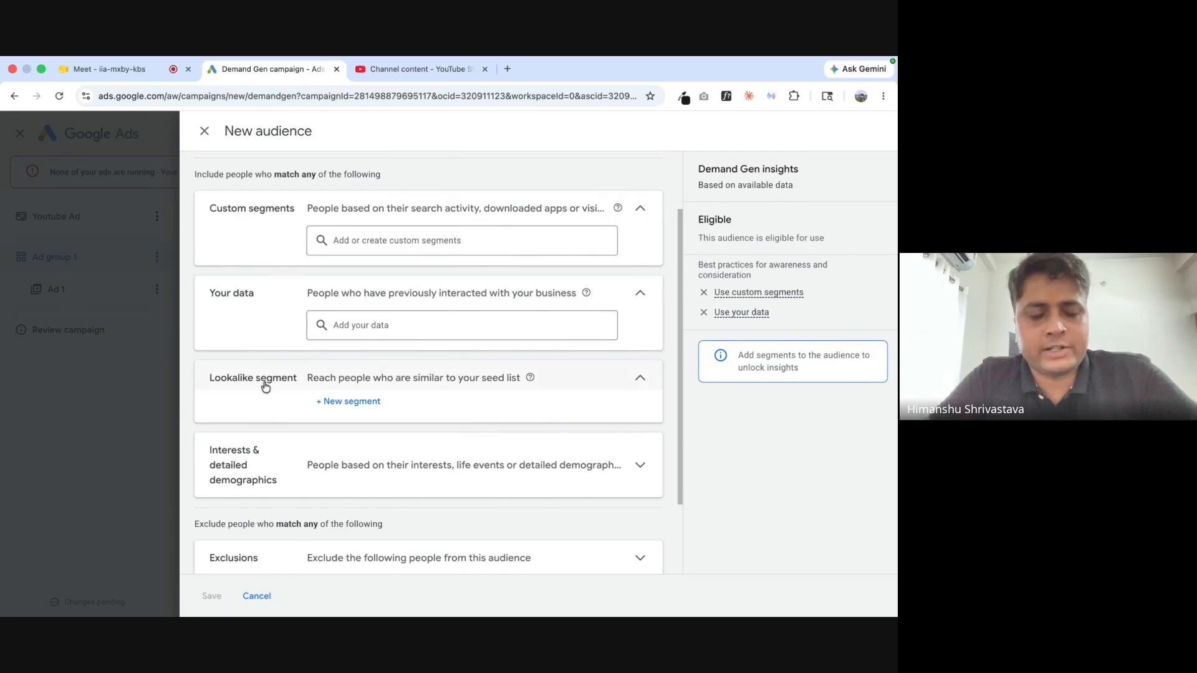
{"action": "scroll", "coordinate": [266, 386], "scroll_direction": "down", "scroll_amount": 3}
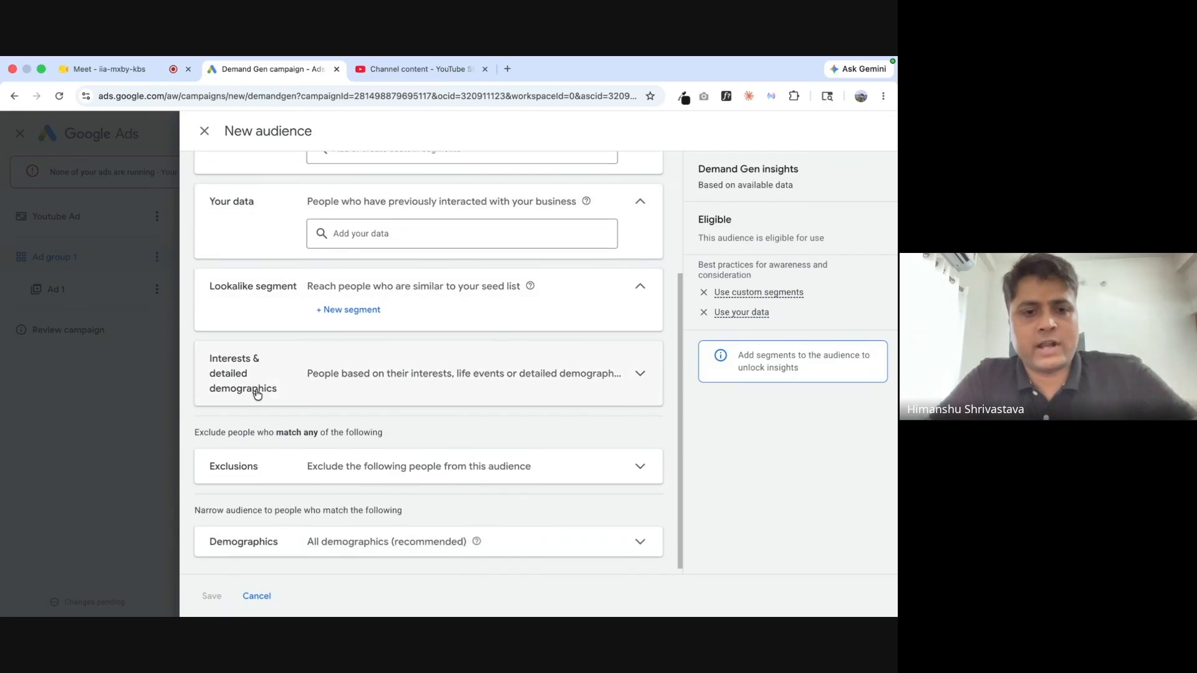
Expand the new audience's interests and detailed demographics and browse the in-market segments.
{"action": "left_click", "coordinate": [303, 391]}
{"action": "left_click", "coordinate": [382, 417]}
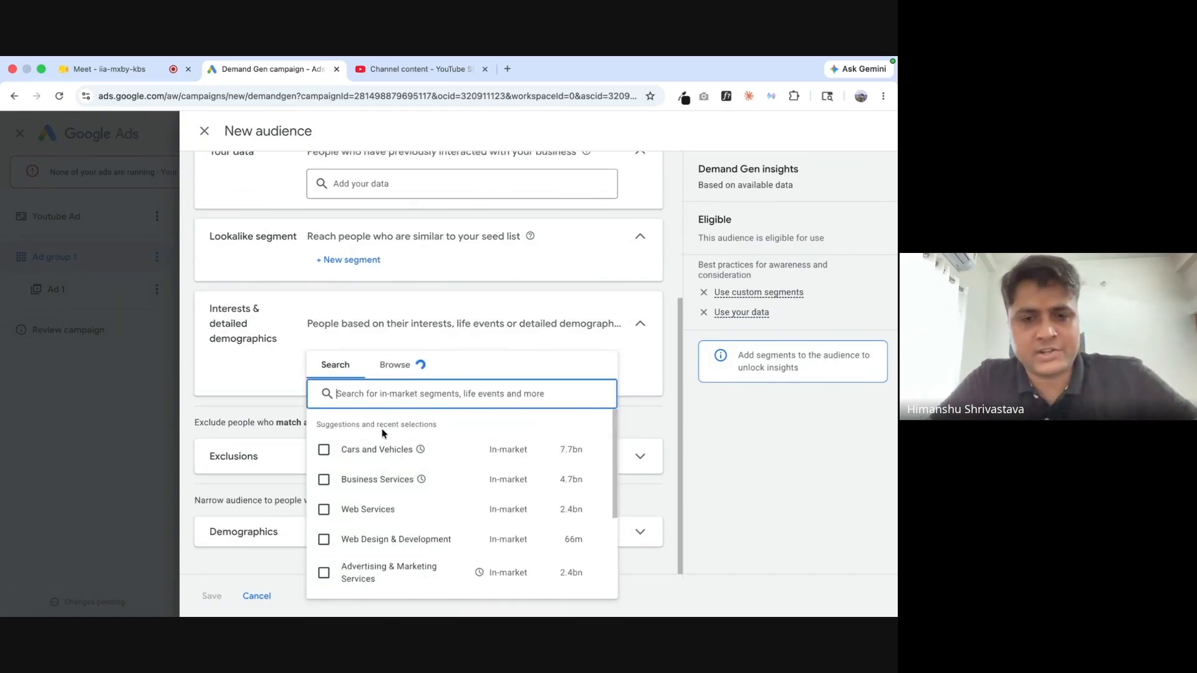
{"action": "left_click", "coordinate": [394, 365]}
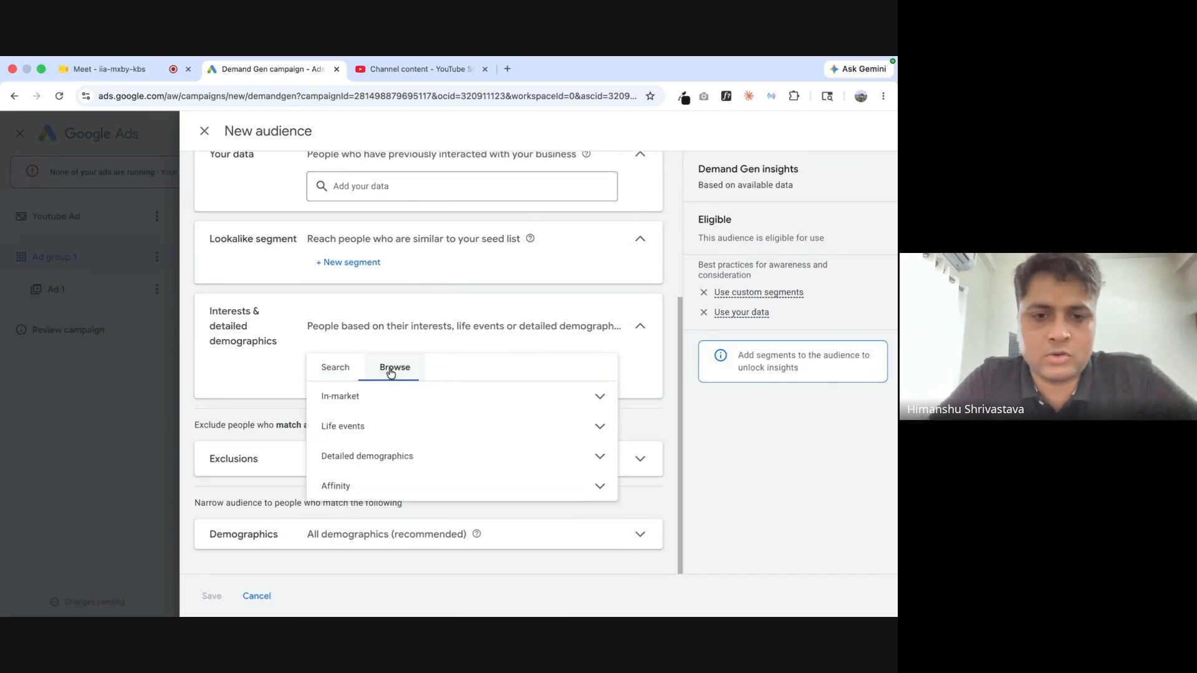
{"action": "left_click", "coordinate": [413, 402]}
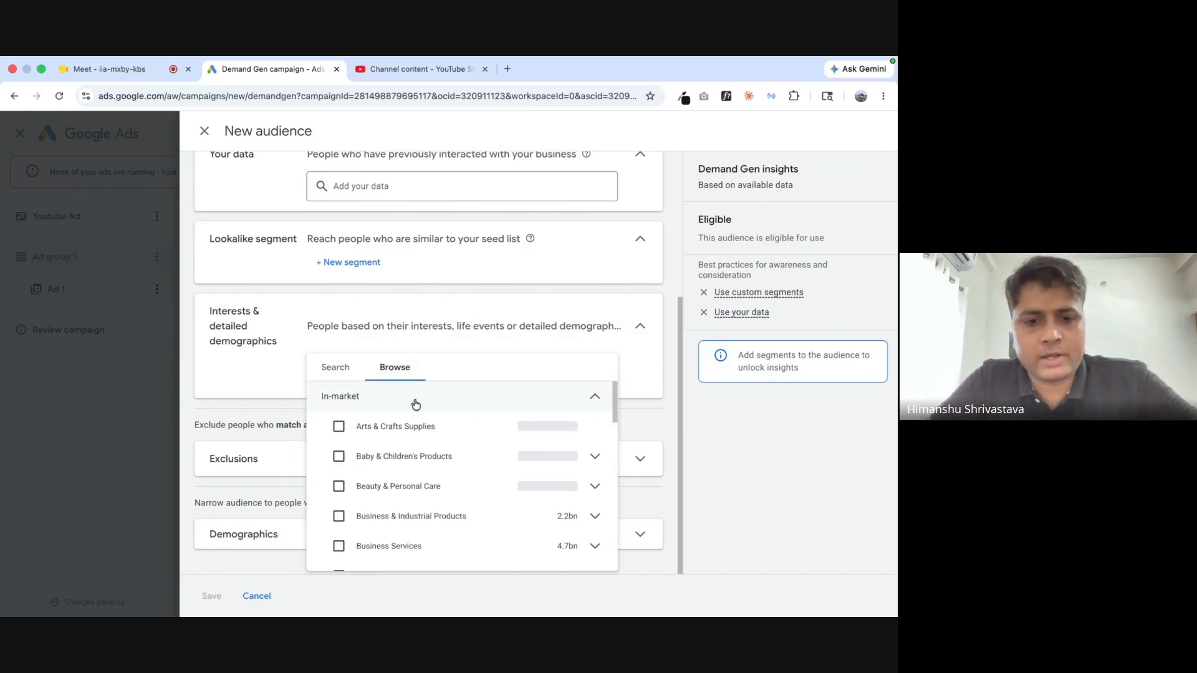
{"action": "left_click", "coordinate": [461, 402]}
Examine the life event segments, including the Home Renovation and Marriage subcategories, and collapse the list without selecting any.
{"action": "left_click", "coordinate": [450, 436]}
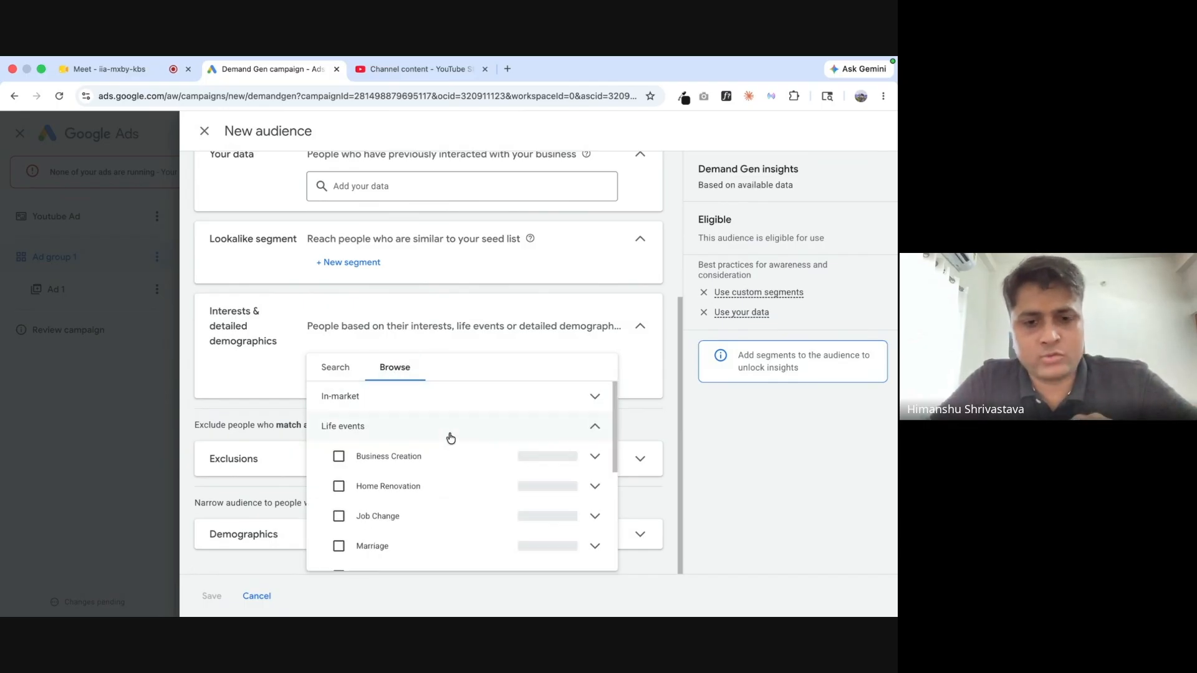
{"action": "left_click", "coordinate": [593, 487]}
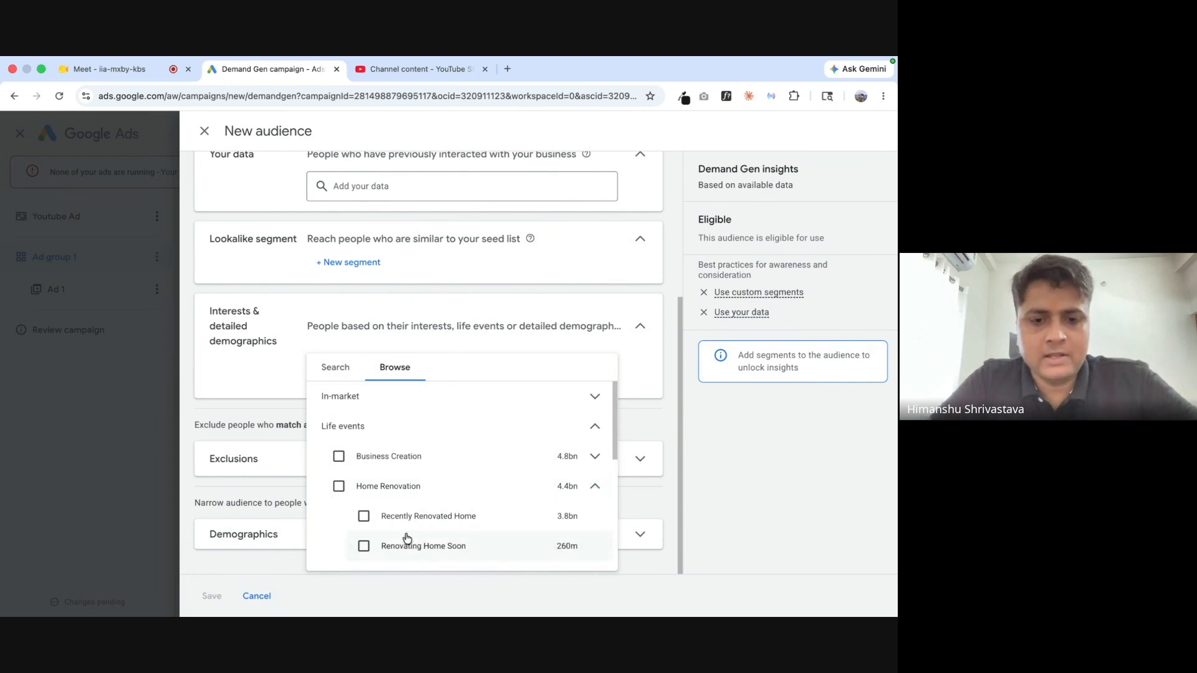
{"action": "left_click", "coordinate": [590, 486]}
{"action": "scroll", "coordinate": [409, 513], "scroll_direction": "down", "scroll_amount": 2}
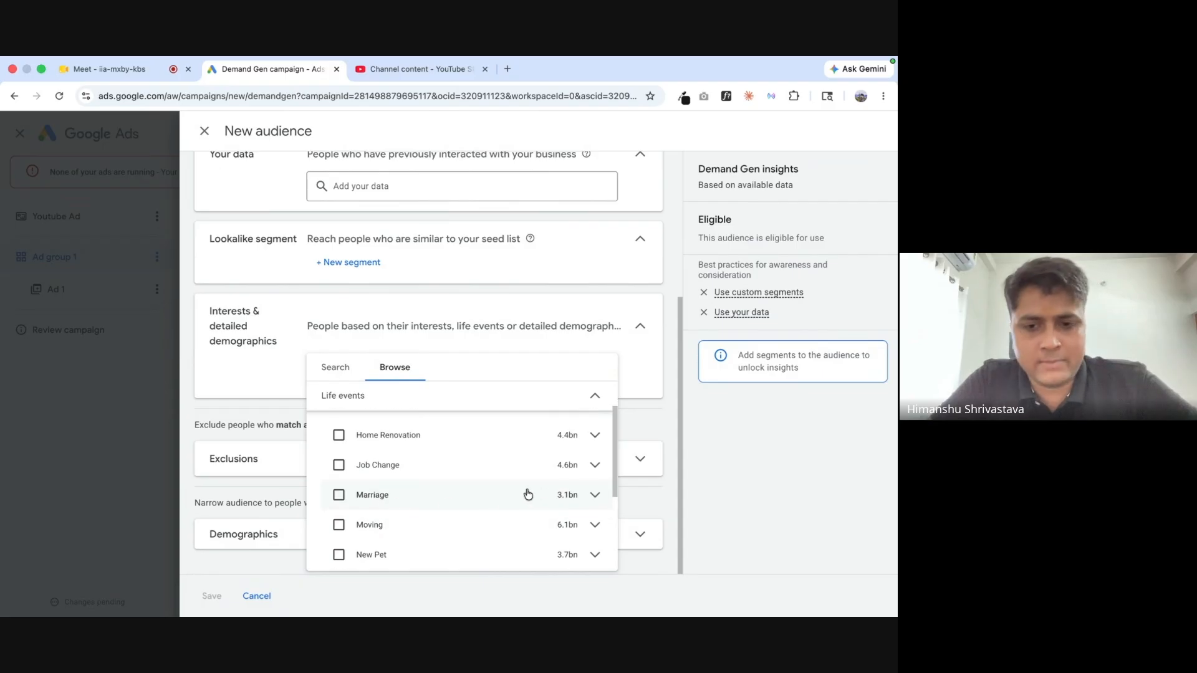
{"action": "left_click", "coordinate": [594, 495]}
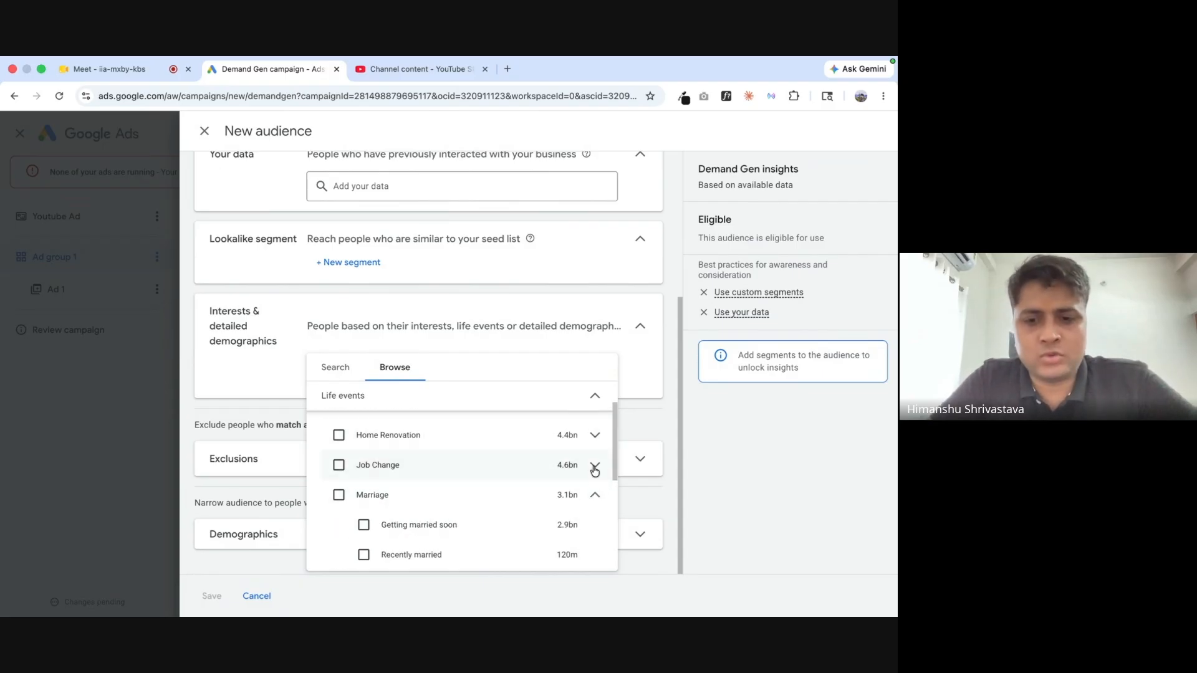
{"action": "left_click", "coordinate": [594, 495]}
{"action": "left_click", "coordinate": [329, 374]}
{"action": "left_click", "coordinate": [396, 365]}
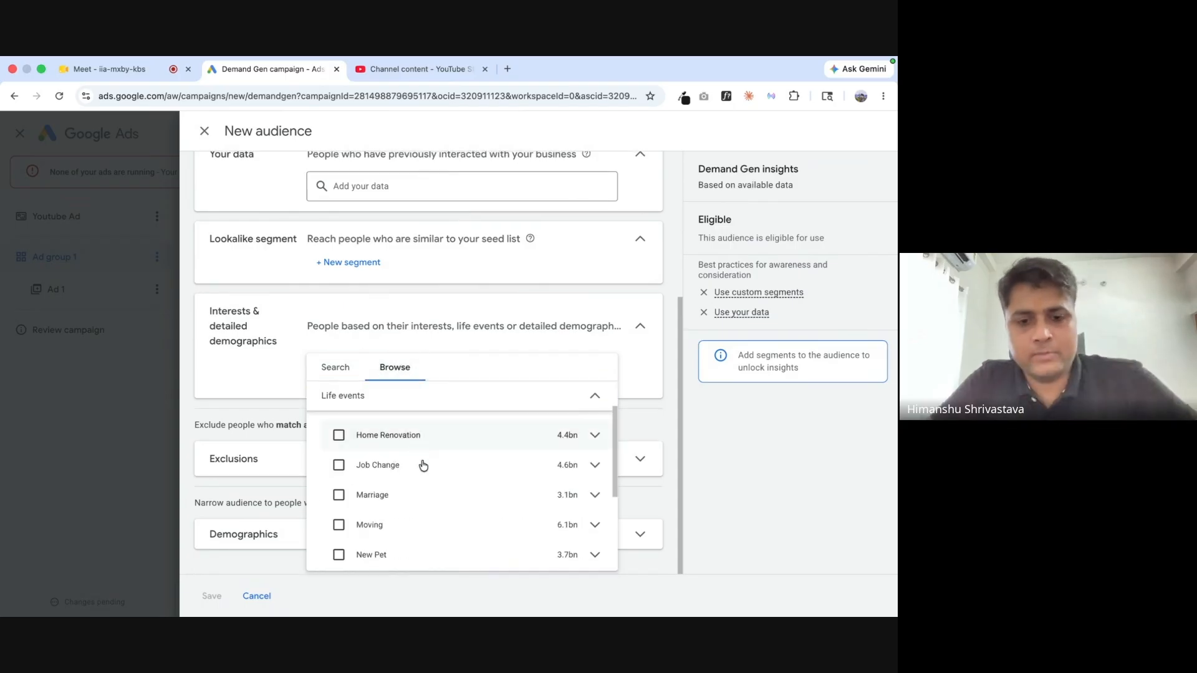
{"action": "scroll", "coordinate": [446, 520], "scroll_direction": "down", "scroll_amount": 1}
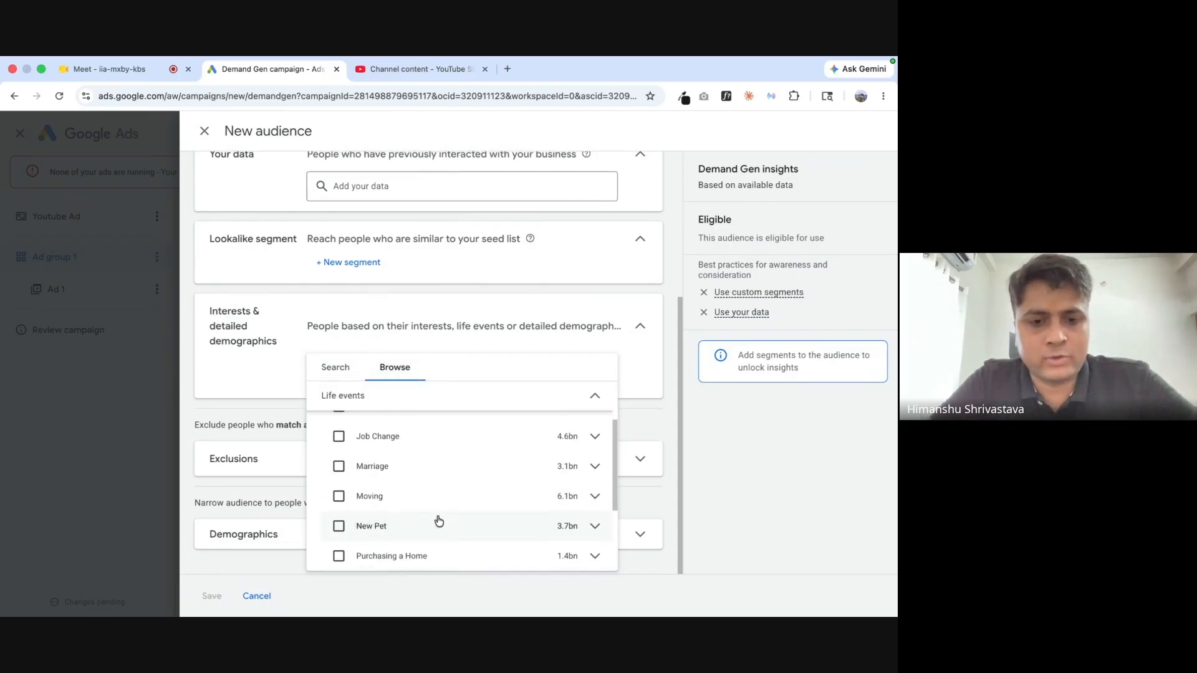
{"action": "left_click", "coordinate": [595, 396]}
Examine the detailed demographics categories and return to the suggested segments in the segment search.
{"action": "left_click", "coordinate": [451, 459]}
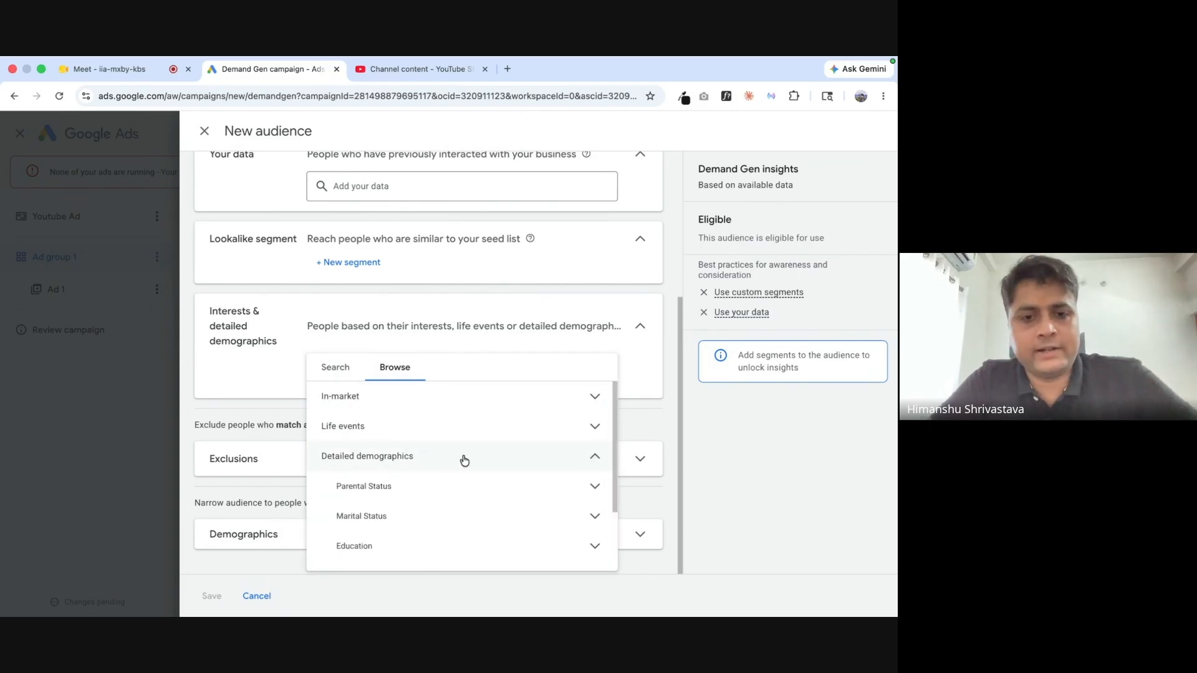
{"action": "scroll", "coordinate": [443, 498], "scroll_direction": "down", "scroll_amount": 1}
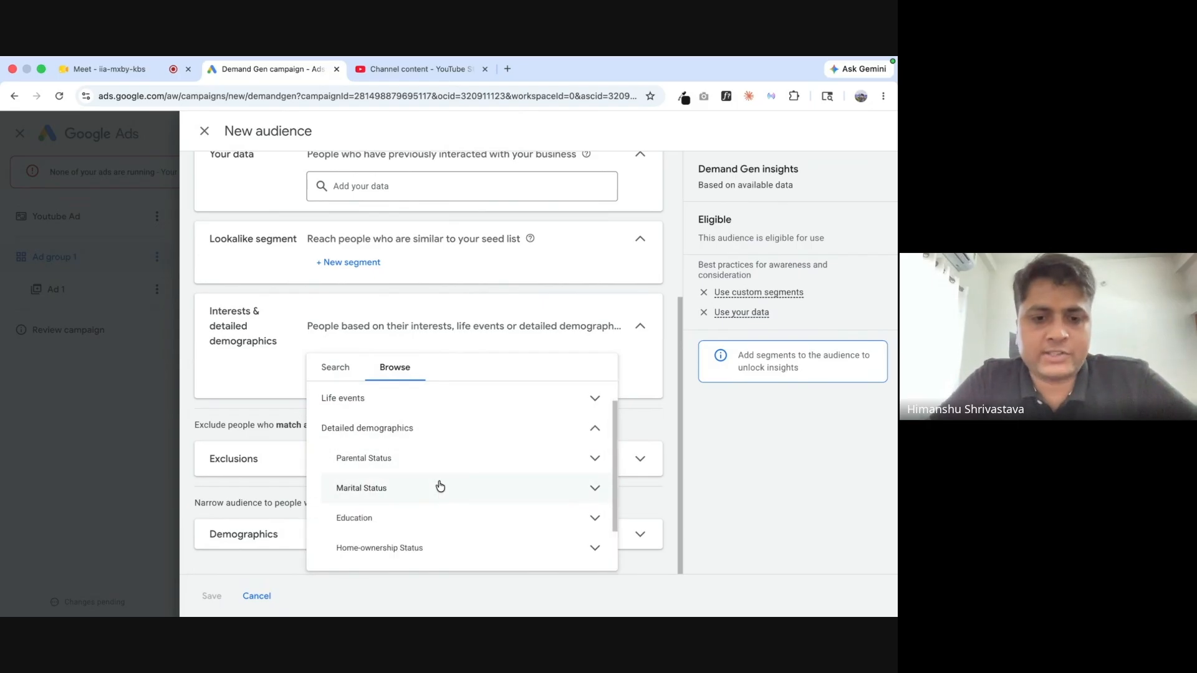
{"action": "scroll", "coordinate": [438, 486], "scroll_direction": "down", "scroll_amount": 2}
{"action": "scroll", "coordinate": [442, 505], "scroll_direction": "down", "scroll_amount": 1}
{"action": "left_click", "coordinate": [342, 381]}
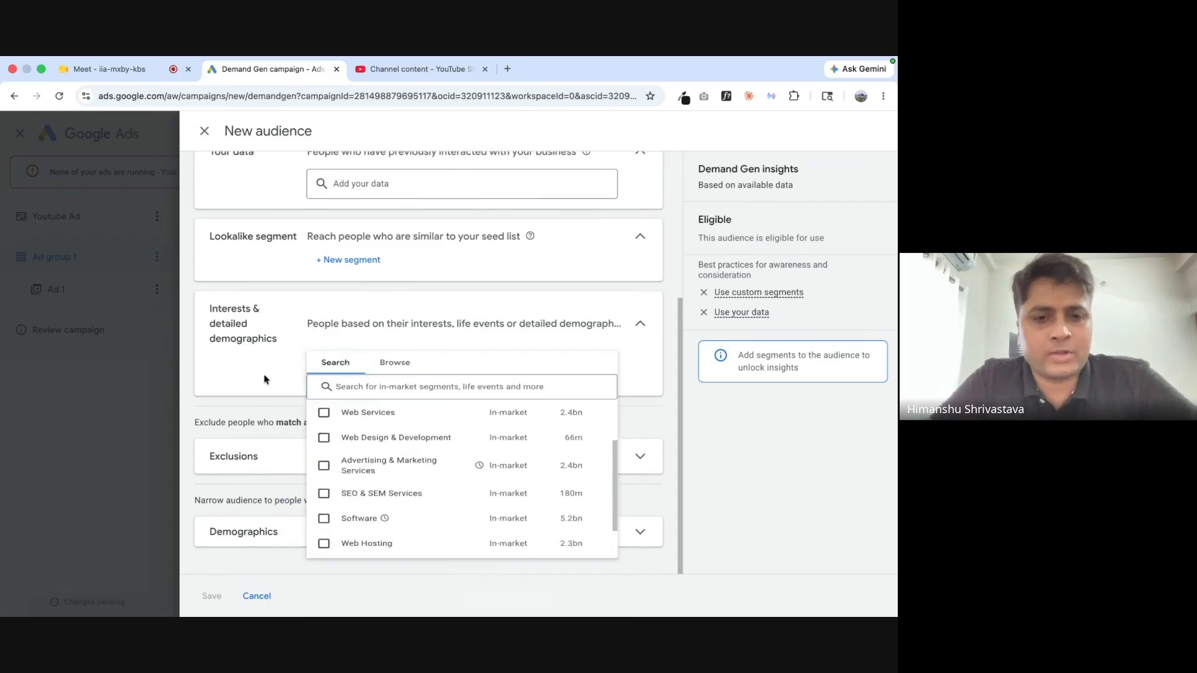
Examine the new audience's demographics options for gender, age, parental status and household income, and collapse the section.
{"action": "left_click", "coordinate": [264, 379]}
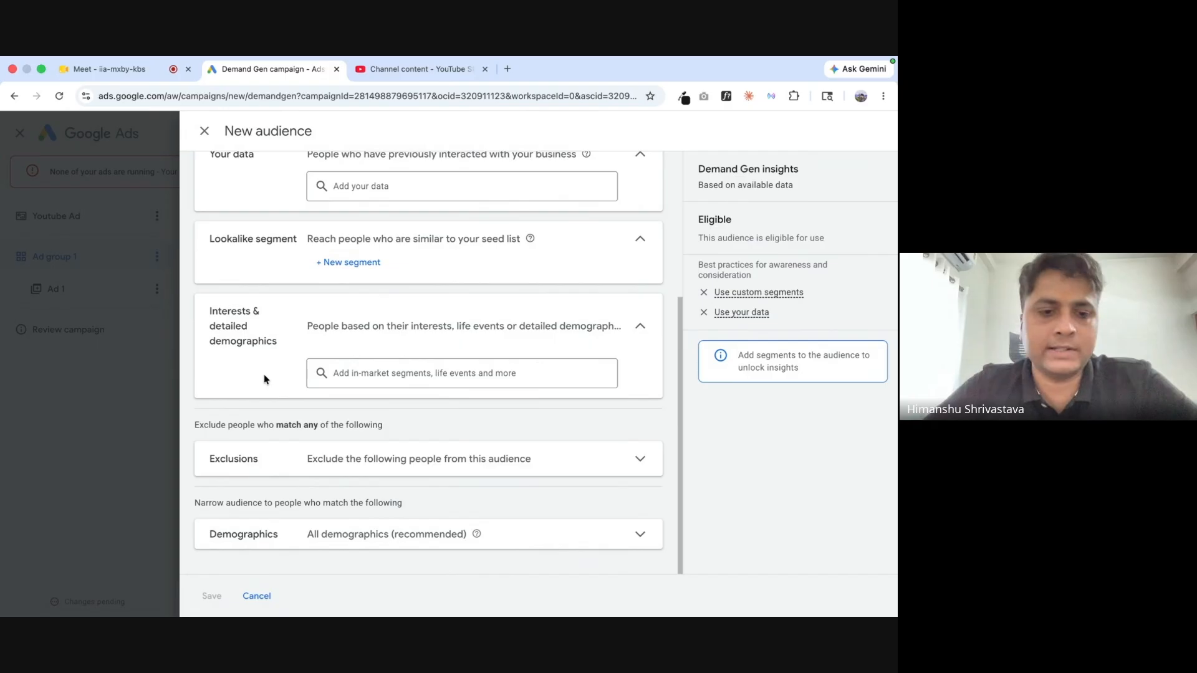
{"action": "left_click", "coordinate": [362, 548]}
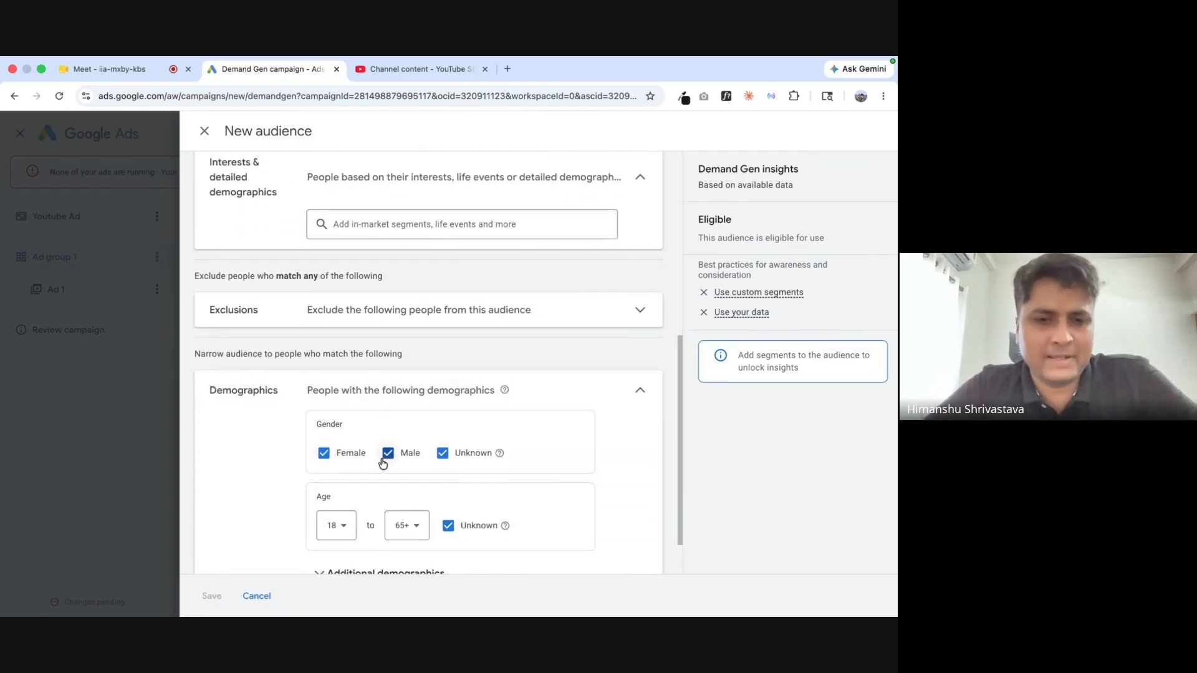
{"action": "scroll", "coordinate": [336, 493], "scroll_direction": "down", "scroll_amount": 1}
{"action": "left_click", "coordinate": [332, 527]}
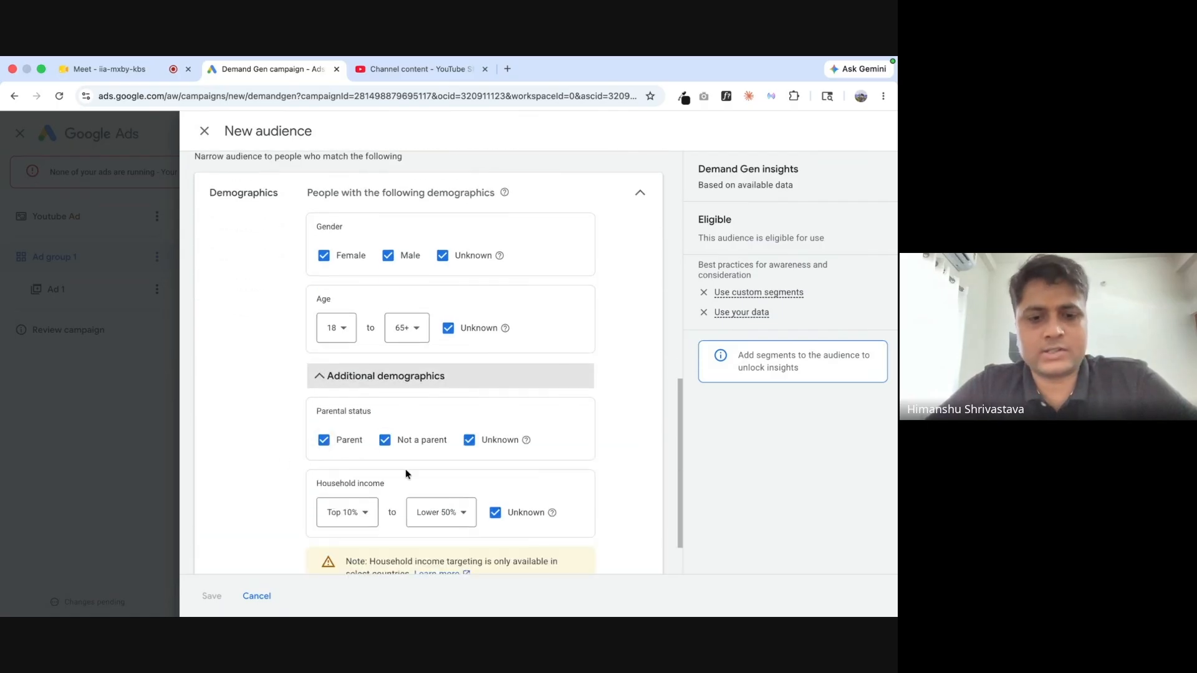
{"action": "scroll", "coordinate": [574, 413], "scroll_direction": "up", "scroll_amount": 2}
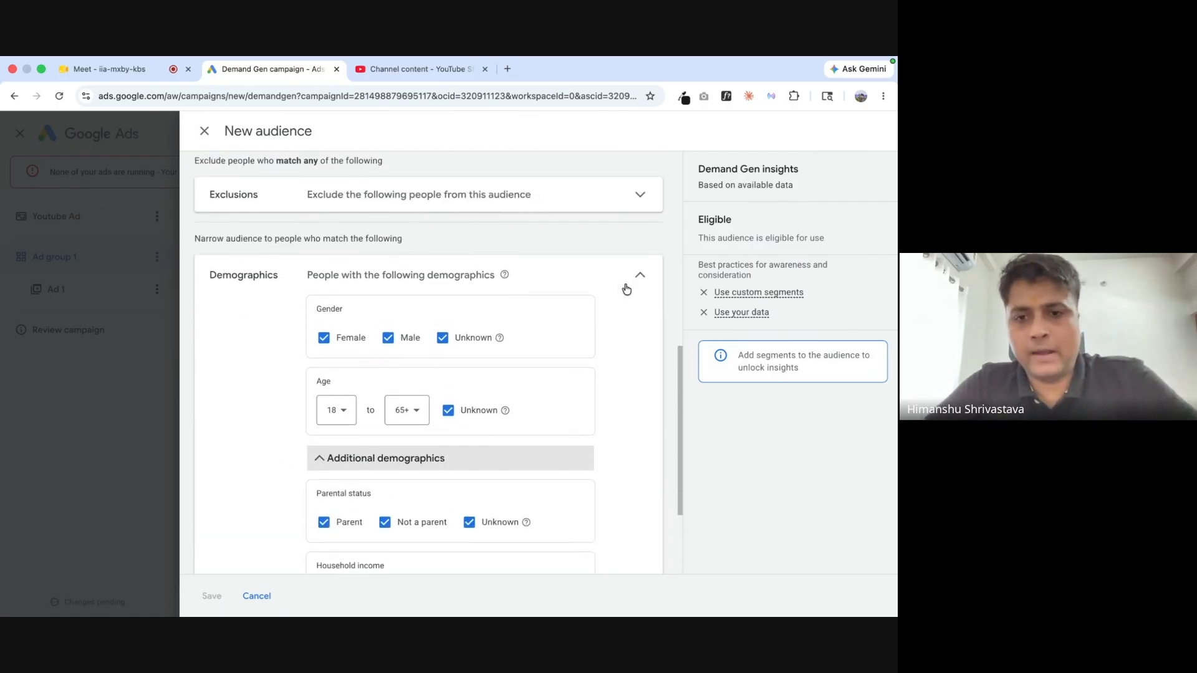
{"action": "left_click", "coordinate": [640, 272]}
Discard the new audience, close the audience selection, review the optimised targeting settings and proceed to Ad 1.
{"action": "left_click", "coordinate": [255, 598]}
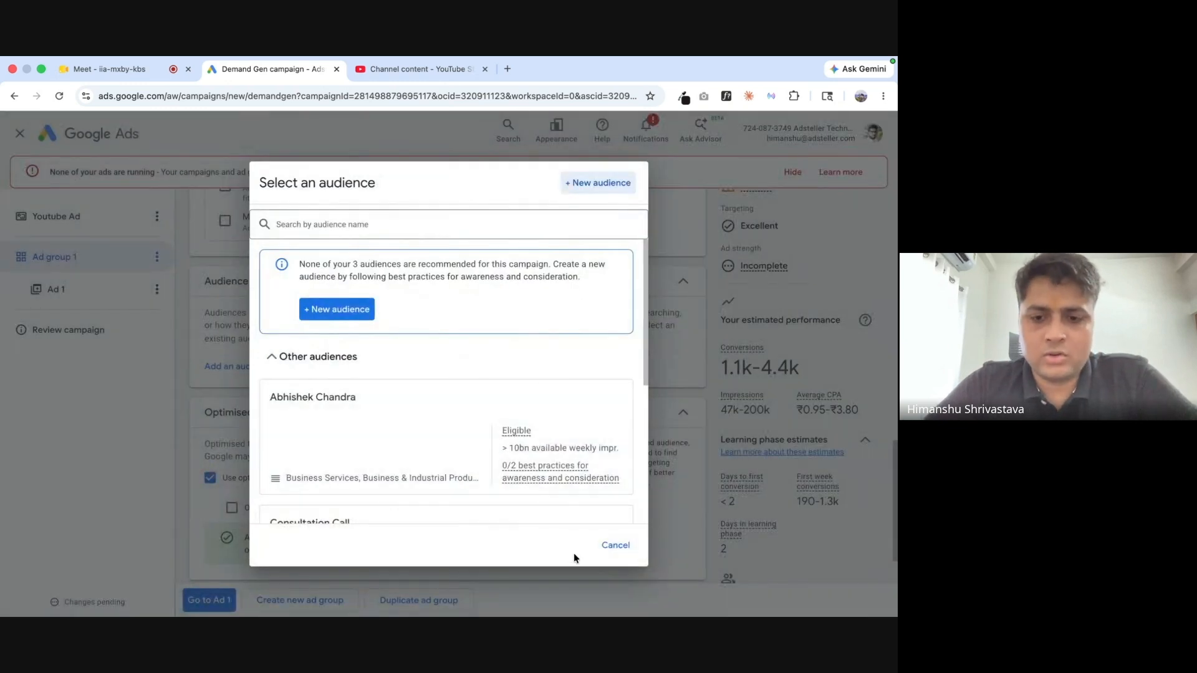
{"action": "left_click", "coordinate": [616, 547]}
{"action": "scroll", "coordinate": [326, 413], "scroll_direction": "down", "scroll_amount": 1}
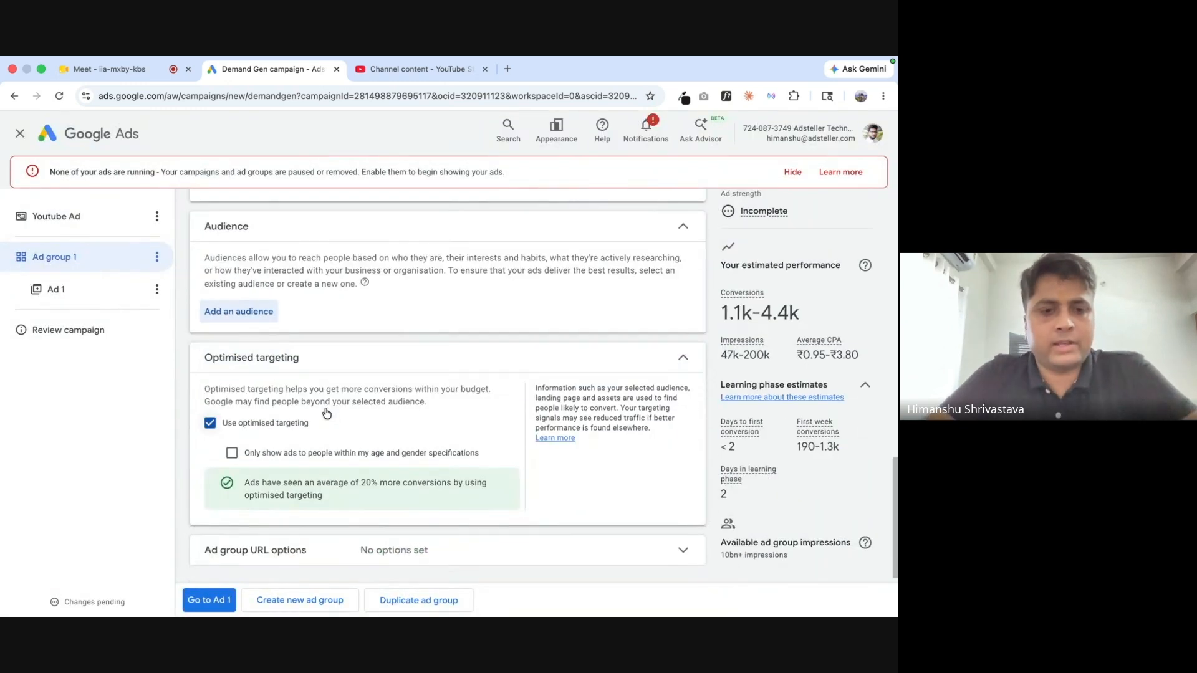
{"action": "scroll", "coordinate": [324, 411], "scroll_direction": "down", "scroll_amount": 1}
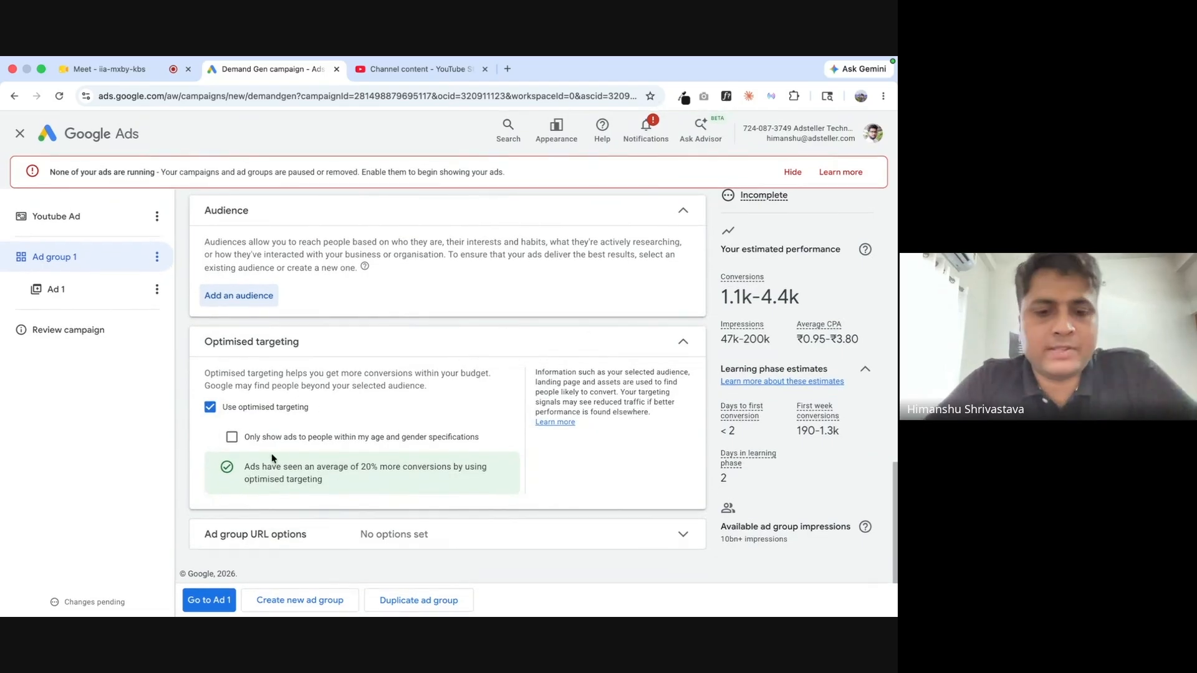
{"action": "left_click", "coordinate": [215, 602]}
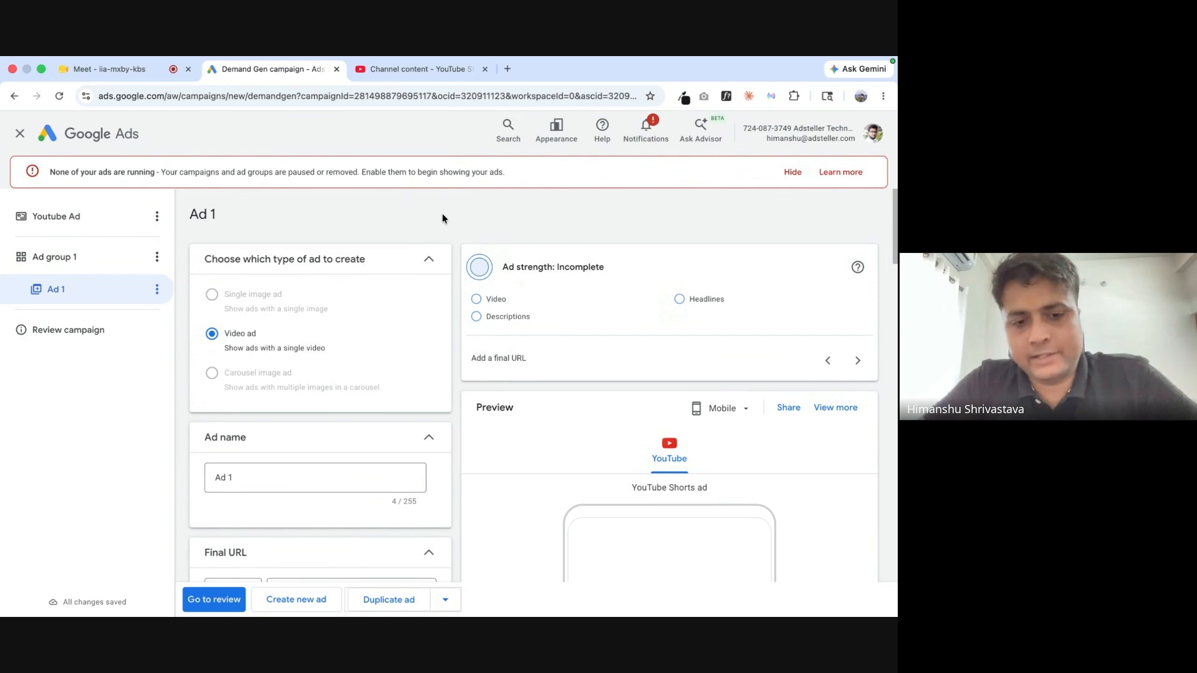
Start entering Ad 1's final URL and open the public YouTube channel page from YouTube Studio.
{"action": "scroll", "coordinate": [442, 218], "scroll_direction": "down", "scroll_amount": 2}
{"action": "left_click", "coordinate": [284, 372]}
{"action": "left_click", "coordinate": [305, 413]}
{"action": "scroll", "coordinate": [305, 413], "scroll_direction": "down", "scroll_amount": 1}
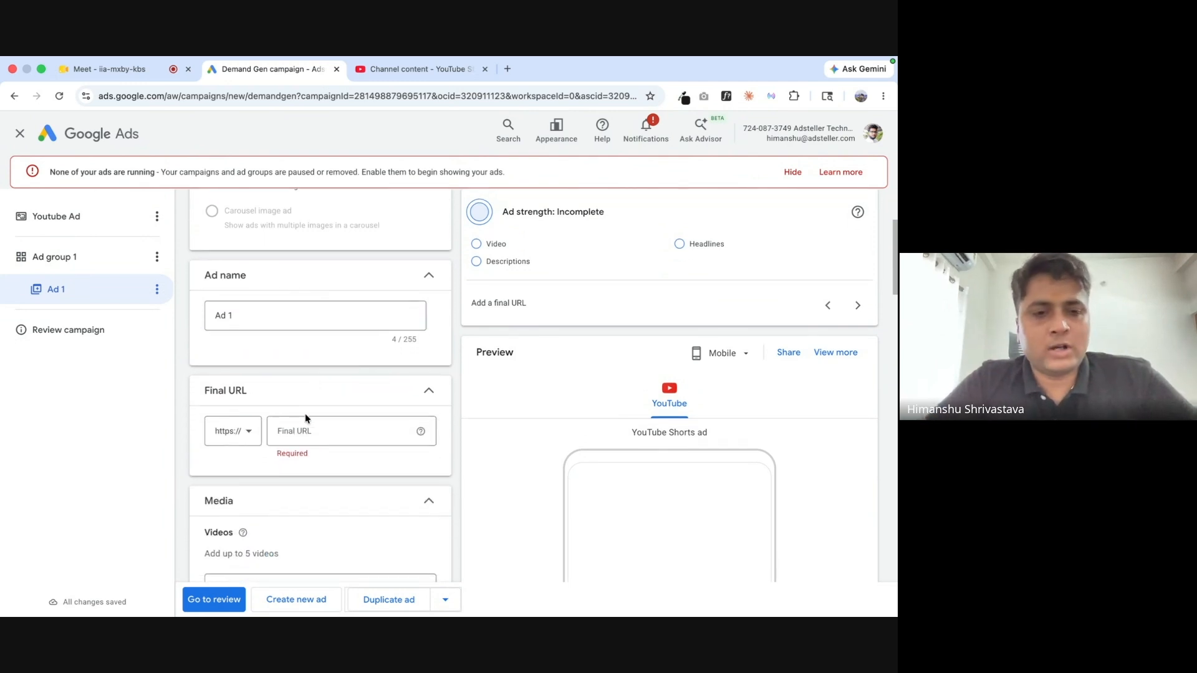
{"action": "left_click", "coordinate": [331, 440]}
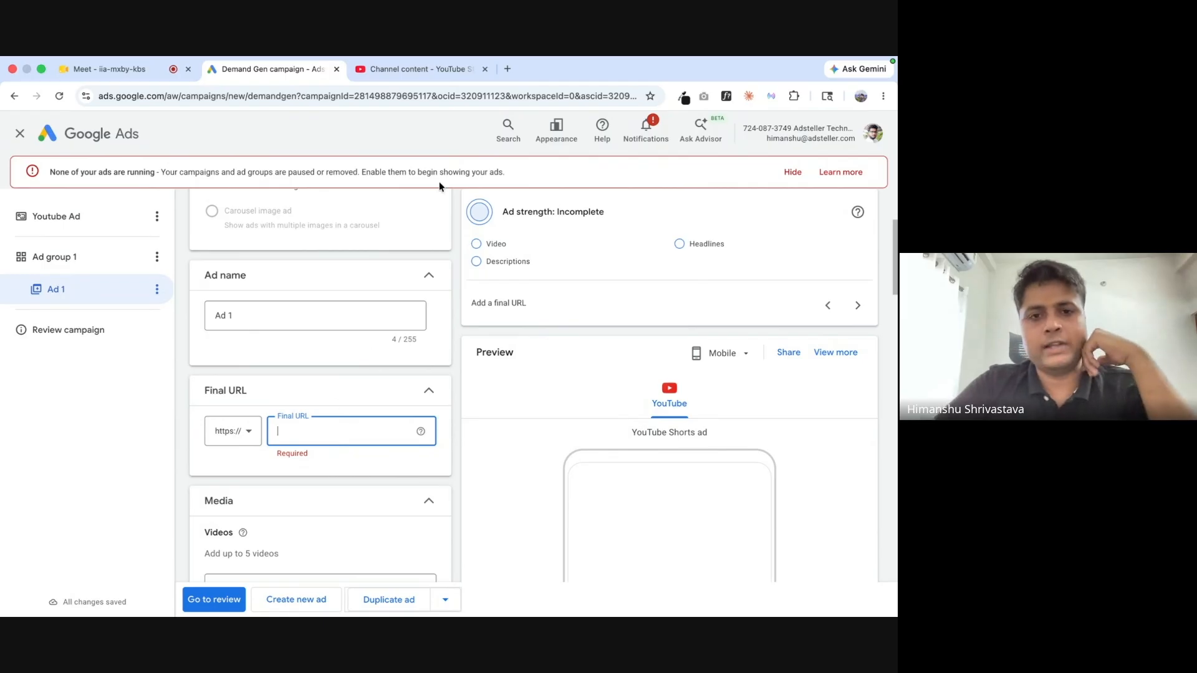
{"action": "left_click", "coordinate": [411, 70]}
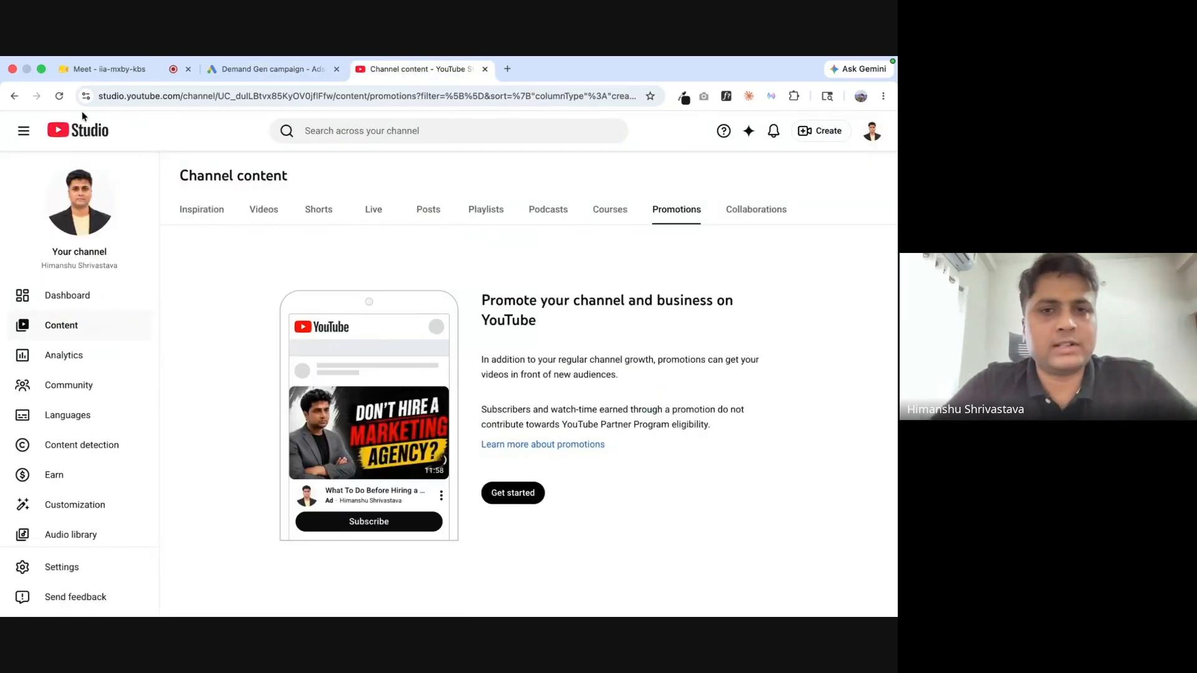
{"action": "left_click", "coordinate": [52, 185]}
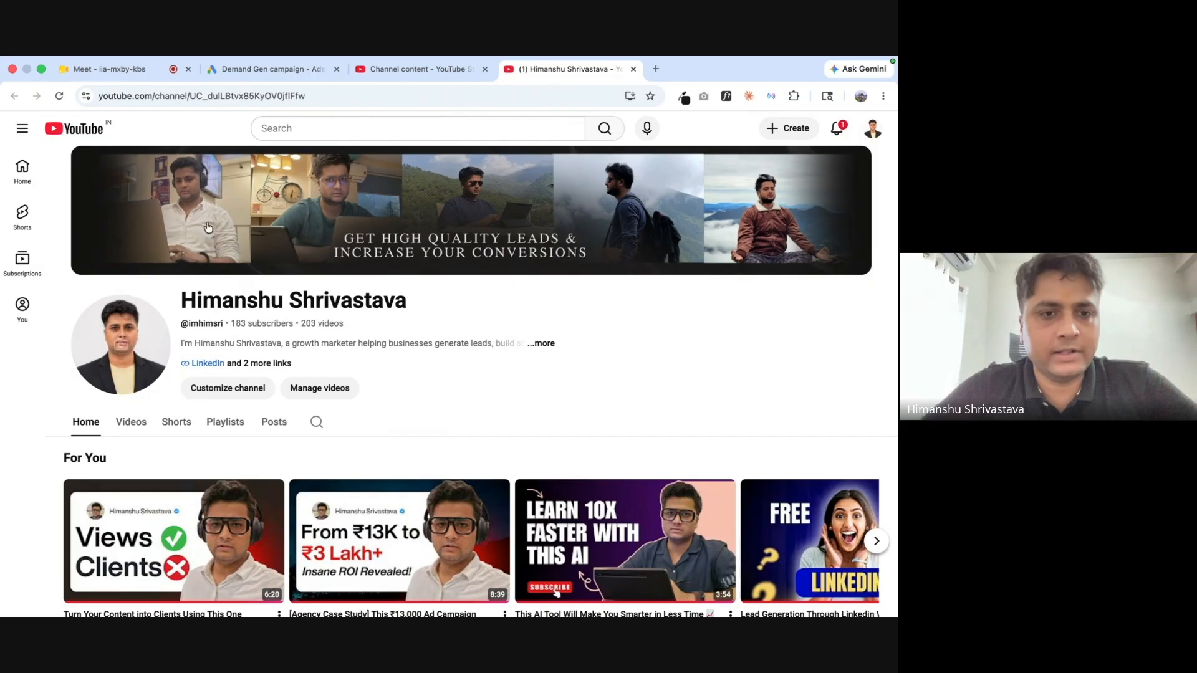
Copy the YouTube channel page's address and enter it as Ad 1's final URL in Google Ads.
{"action": "left_click", "coordinate": [187, 99]}
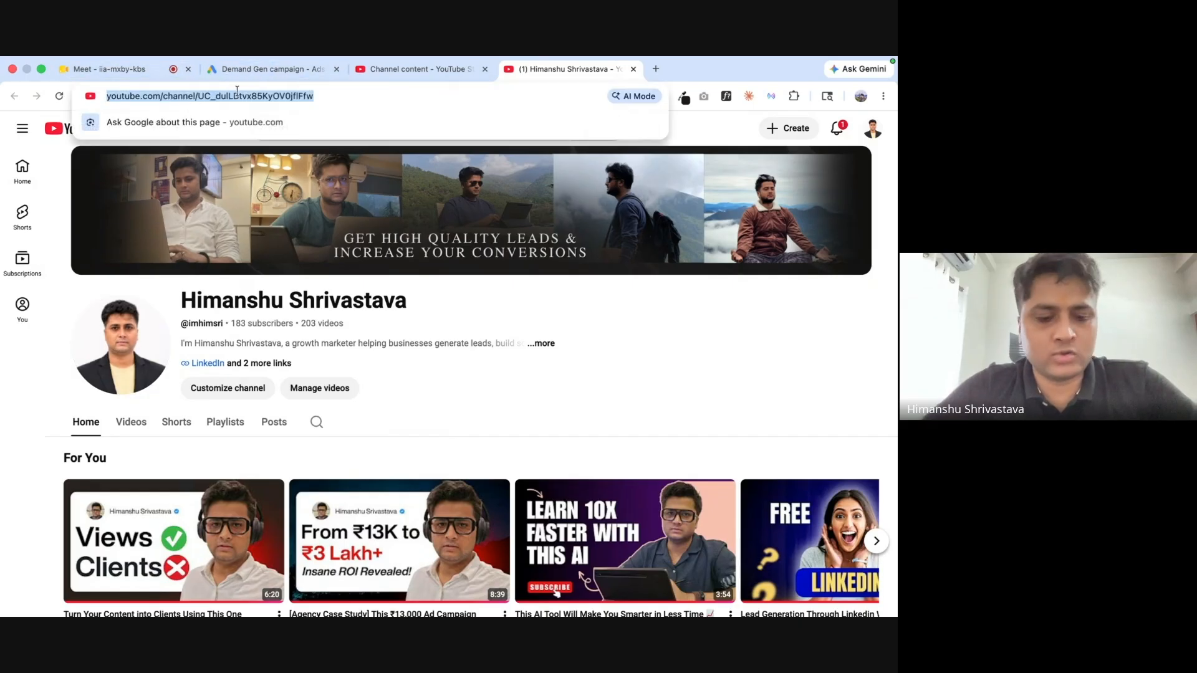
{"action": "key", "text": "super+c"}
{"action": "left_click", "coordinate": [268, 69]}
{"action": "key", "text": "super+v"}
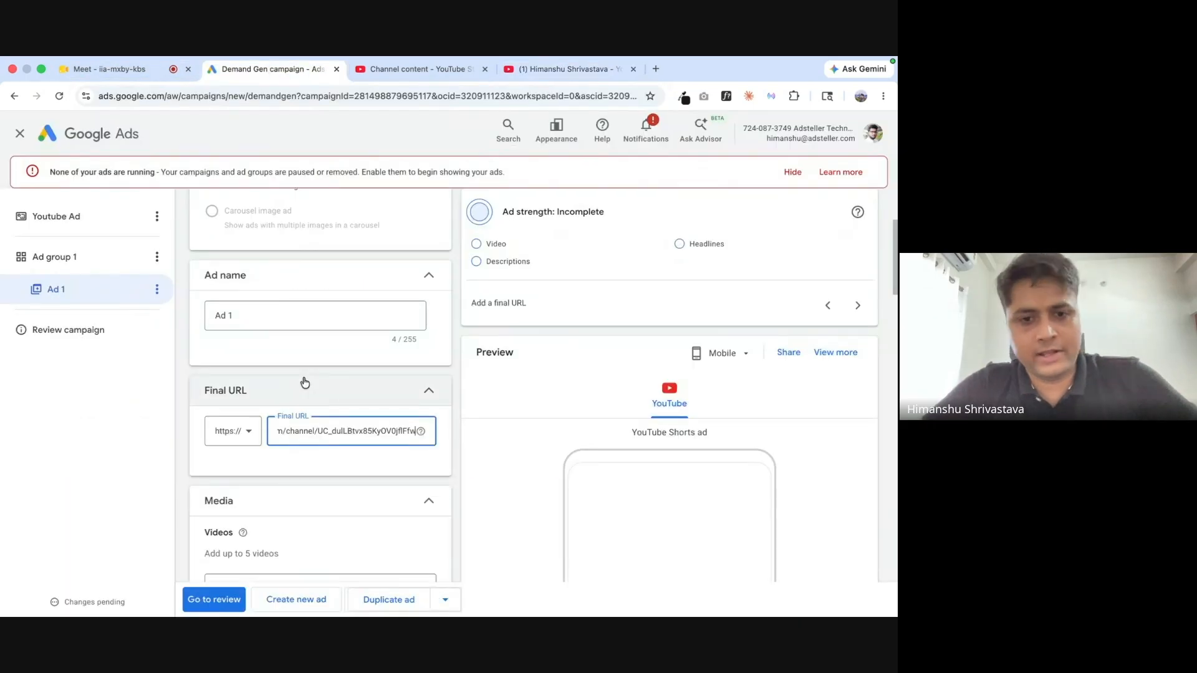
{"action": "left_click", "coordinate": [318, 369]}
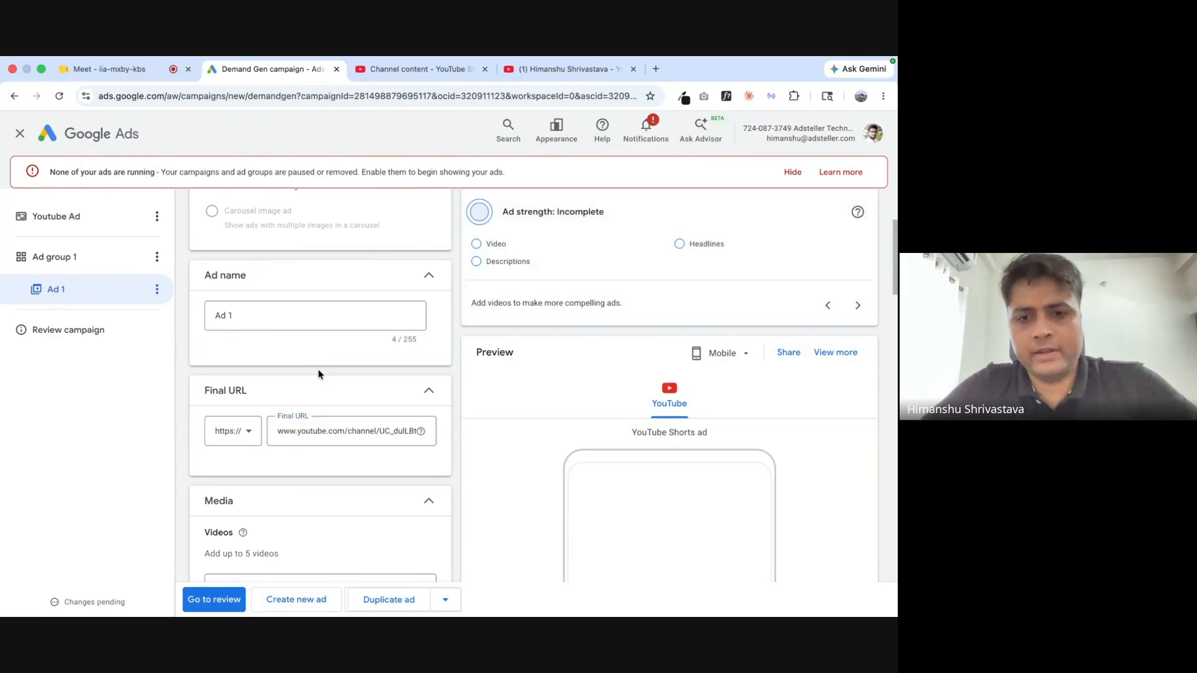
Open the "How to Use NotebookLM for Marketing" video from the YouTube channel's videos, copy its address and pause playback.
{"action": "left_click", "coordinate": [539, 69]}
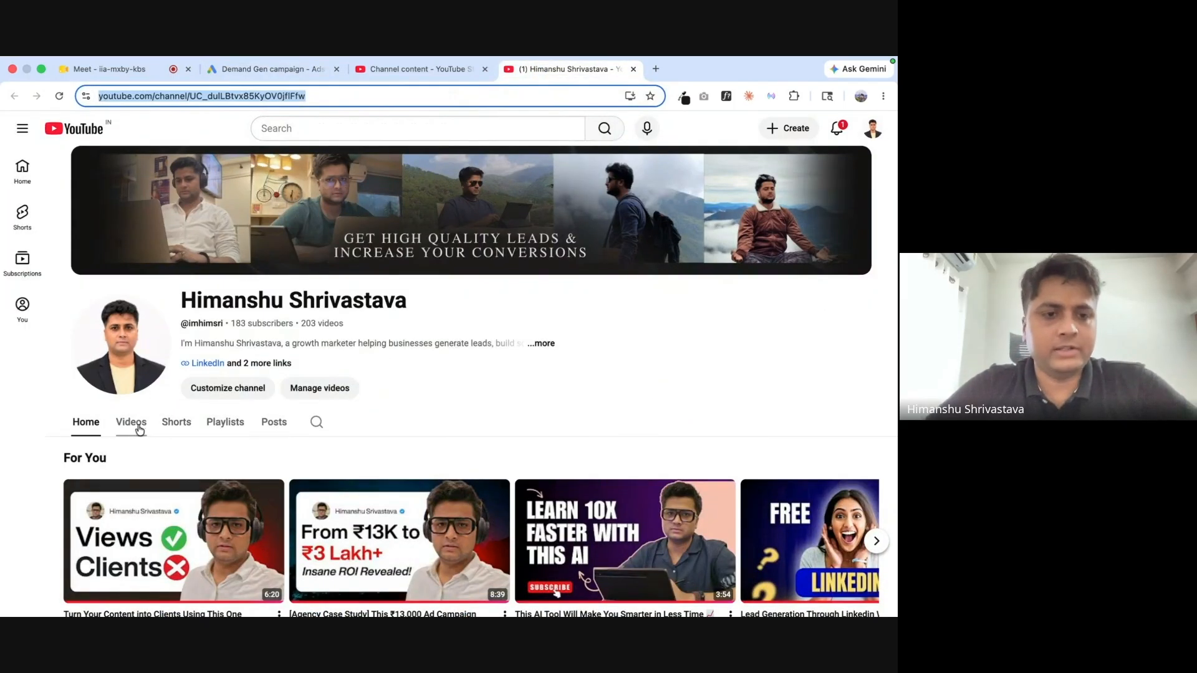
{"action": "left_click", "coordinate": [138, 429]}
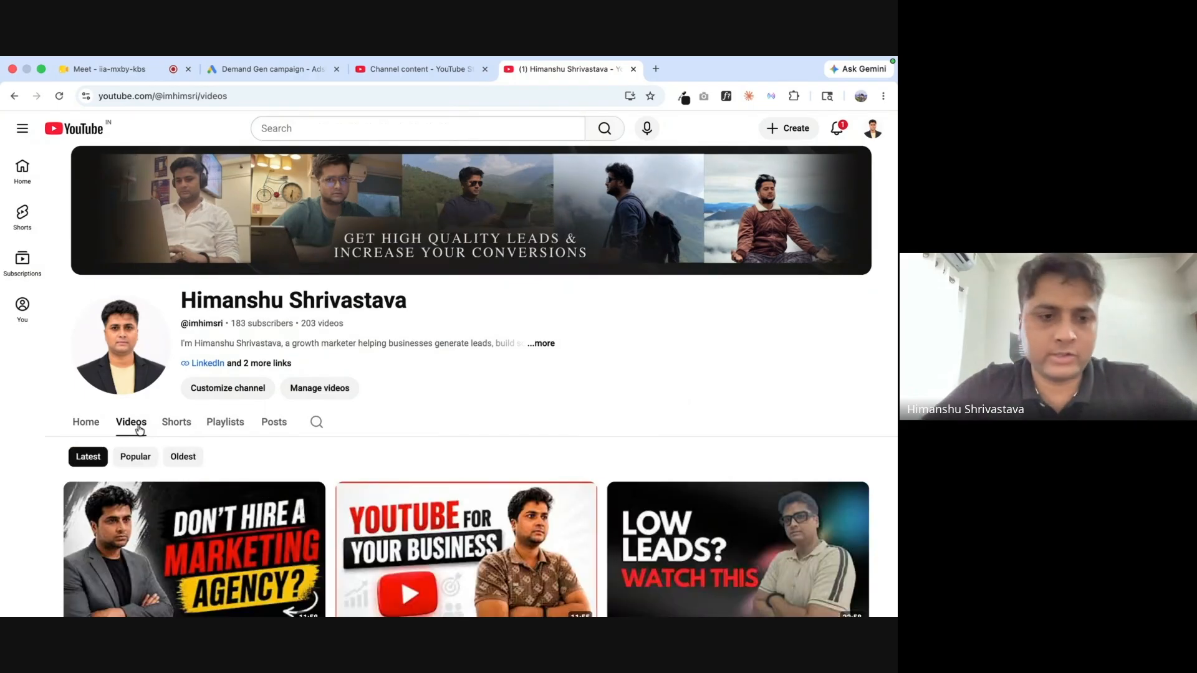
{"action": "scroll", "coordinate": [265, 482], "scroll_direction": "down", "scroll_amount": 3}
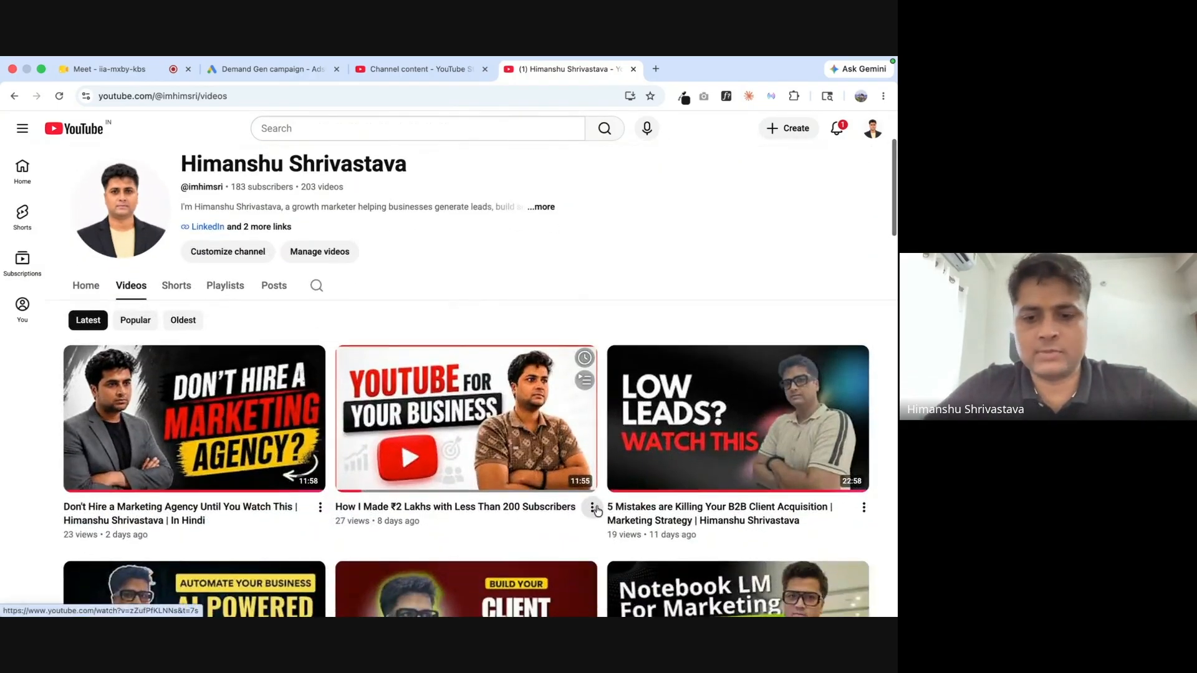
{"action": "left_click", "coordinate": [593, 508]}
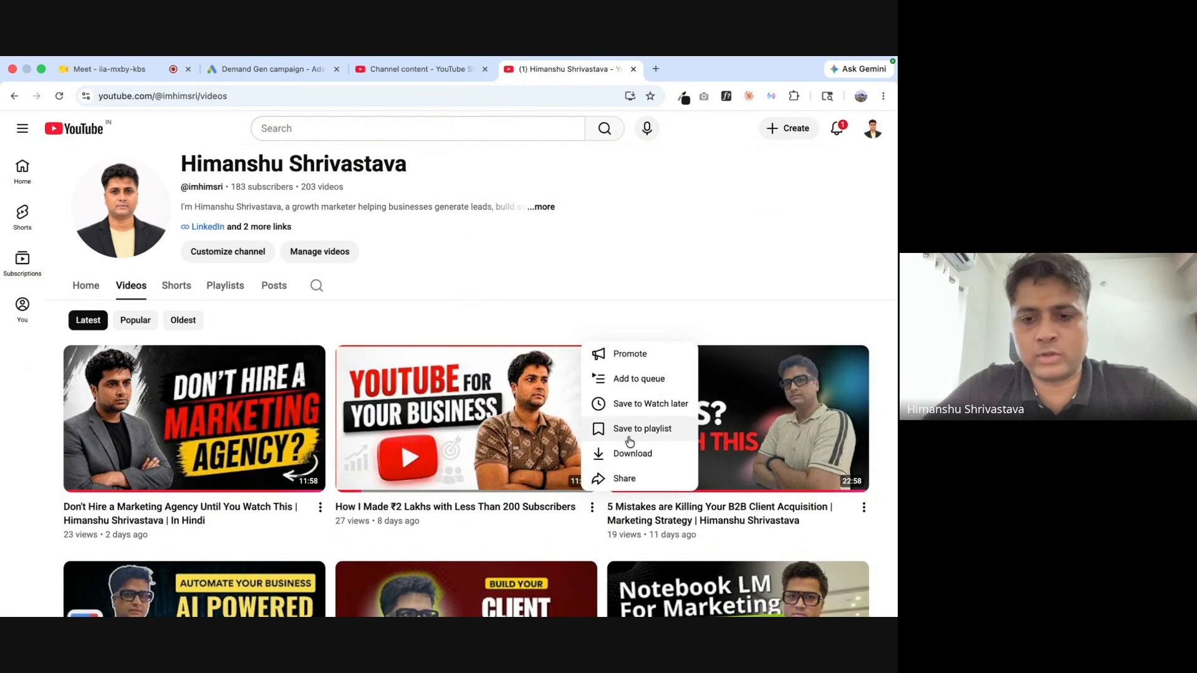
{"action": "scroll", "coordinate": [679, 297], "scroll_direction": "down", "scroll_amount": 1}
{"action": "scroll", "coordinate": [679, 297], "scroll_direction": "down", "scroll_amount": 3}
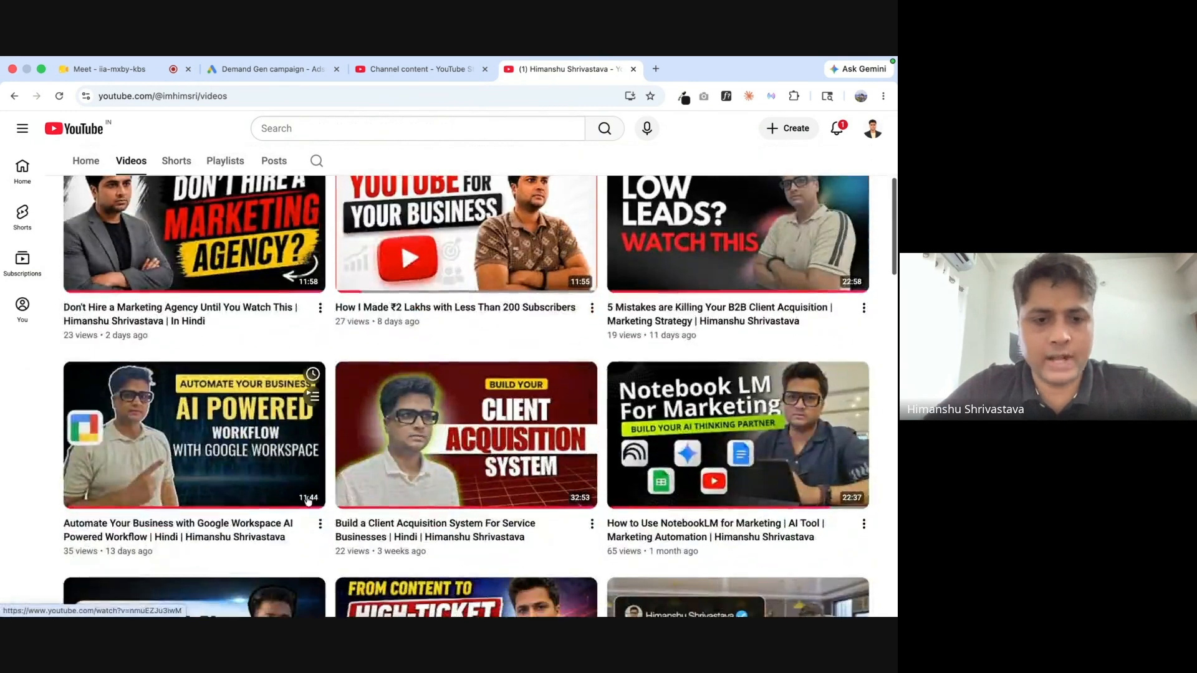
{"action": "left_click", "coordinate": [317, 94]}
{"action": "key", "text": "space"}
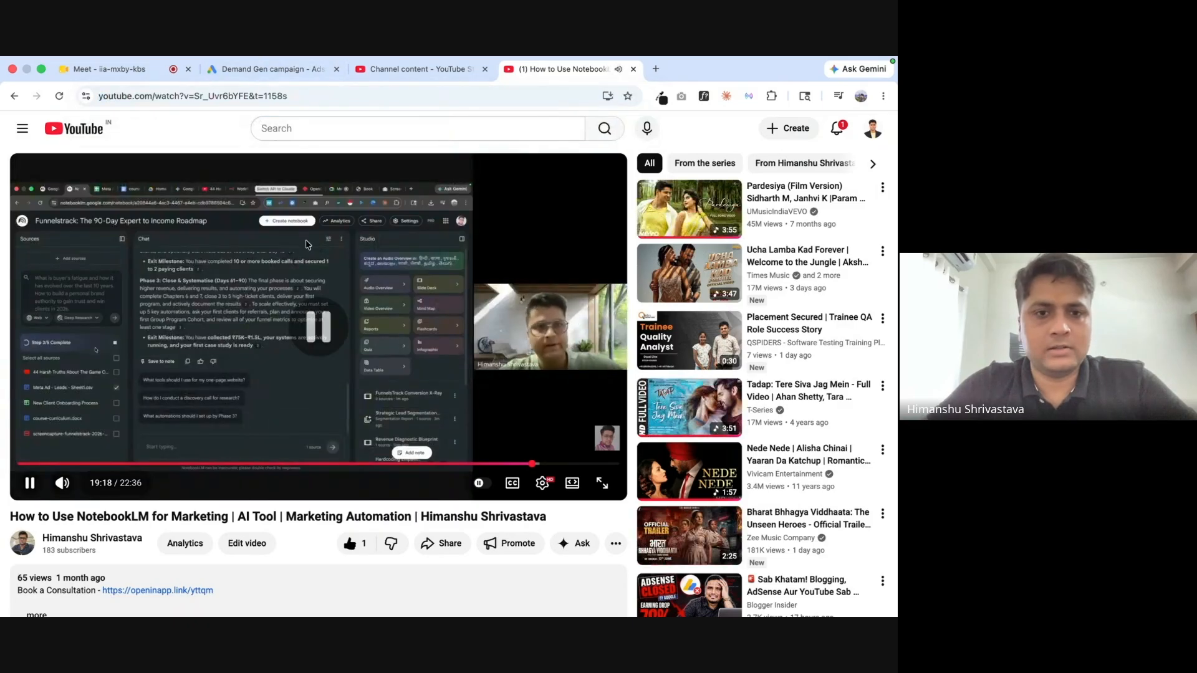
Replace Ad 1's final URL in Google Ads with the copied address of the NotebookLM video.
{"action": "left_click", "coordinate": [275, 69]}
{"action": "triple_click", "coordinate": [329, 429]}
{"action": "key", "text": "super+v"}
{"action": "left_click", "coordinate": [329, 369]}
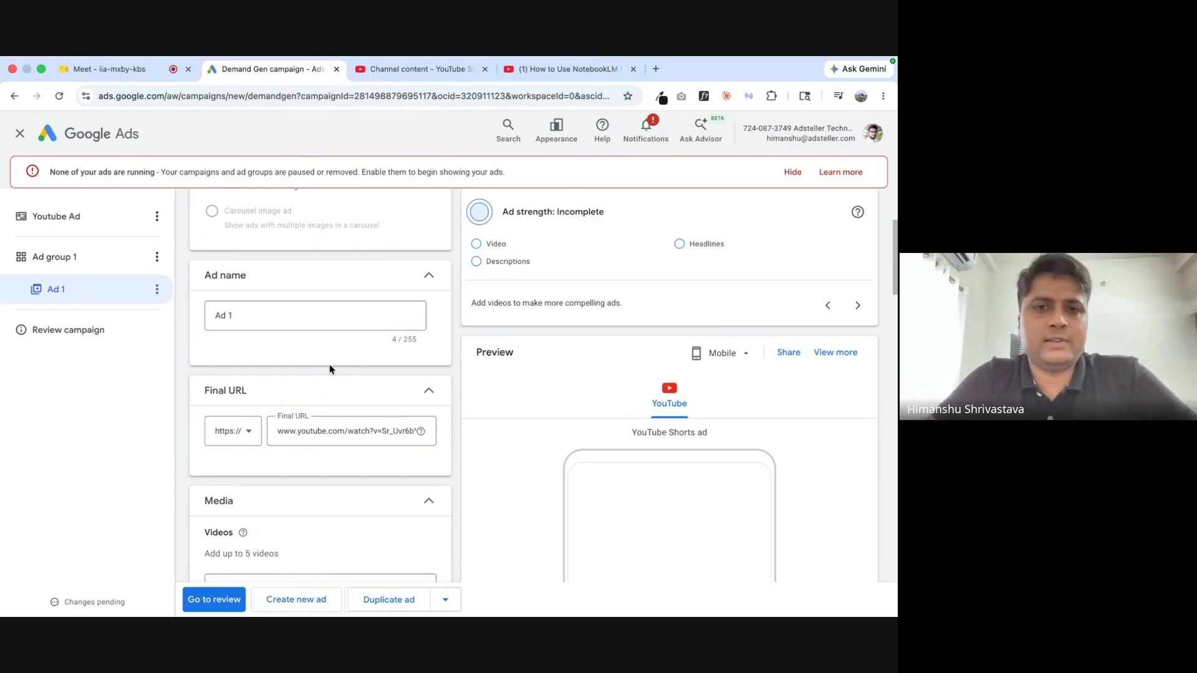
Load the channel's public page from YouTube Studio, check the NotebookLM video and return to Ad 1 in Google Ads.
{"action": "left_click", "coordinate": [552, 76]}
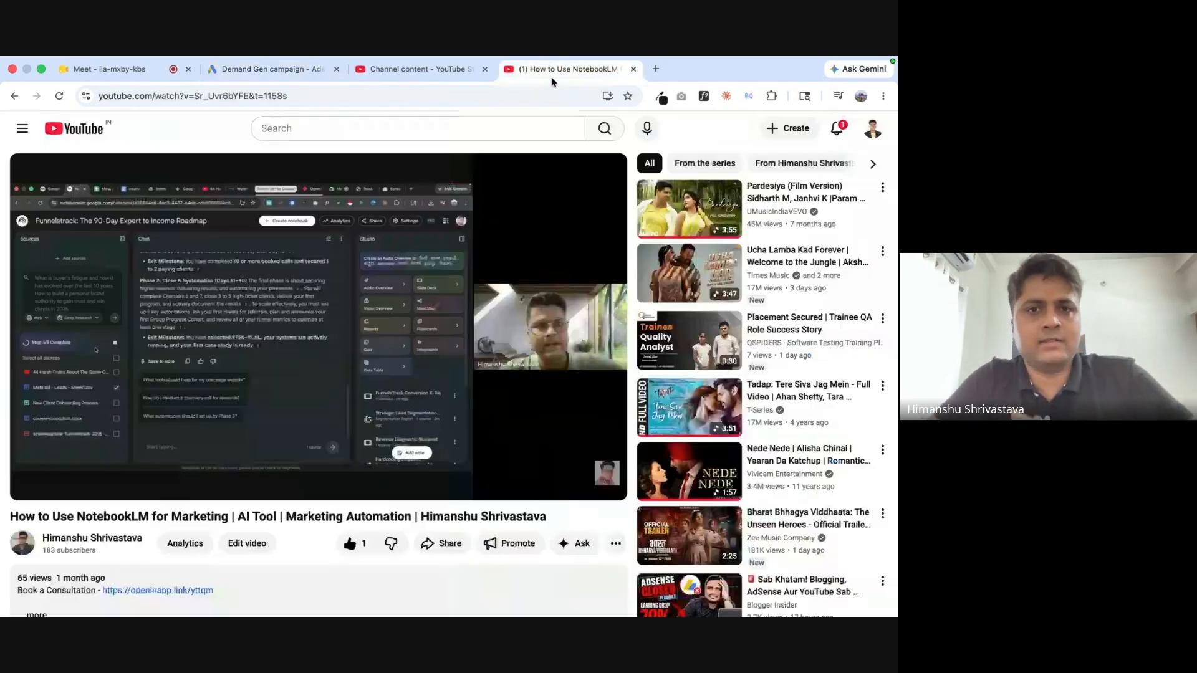
{"action": "left_click", "coordinate": [436, 72]}
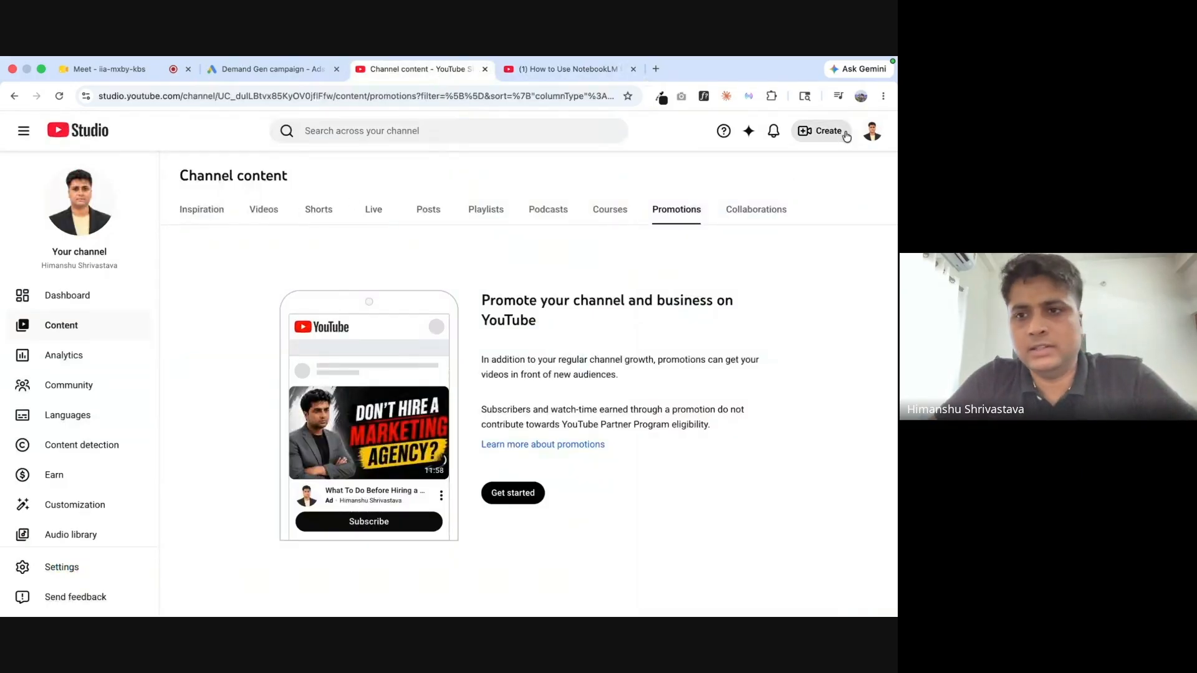
{"action": "left_click", "coordinate": [872, 130]}
{"action": "left_click", "coordinate": [796, 211]}
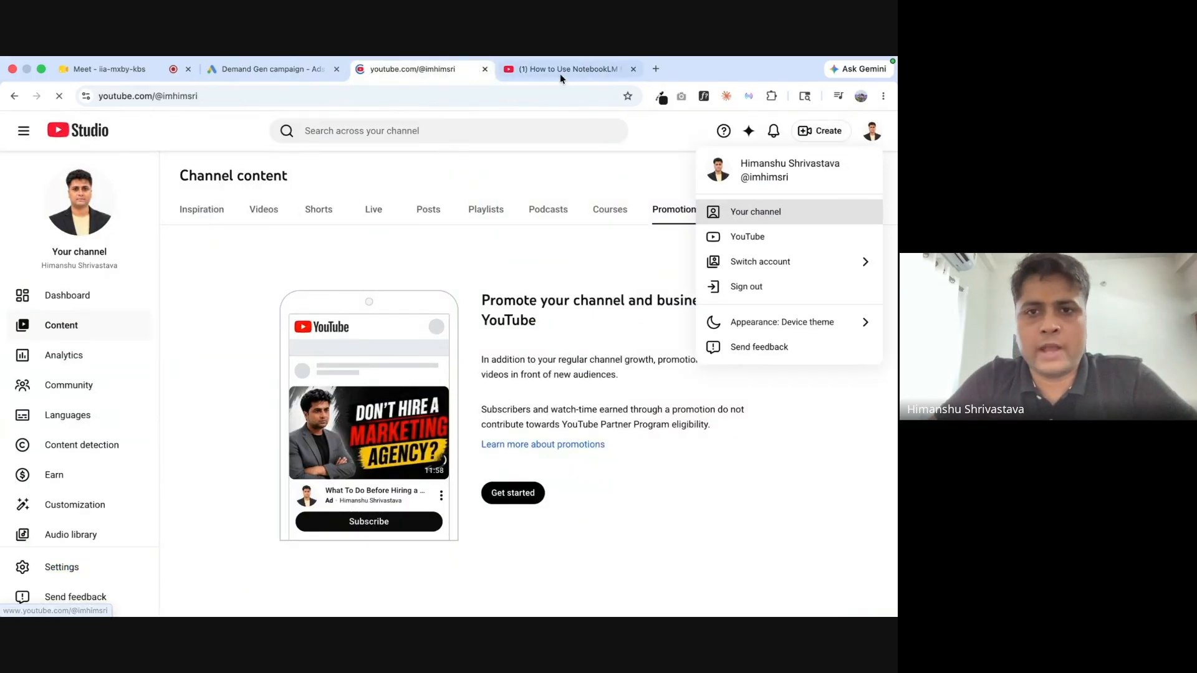
{"action": "left_click", "coordinate": [558, 74]}
{"action": "left_click", "coordinate": [262, 70]}
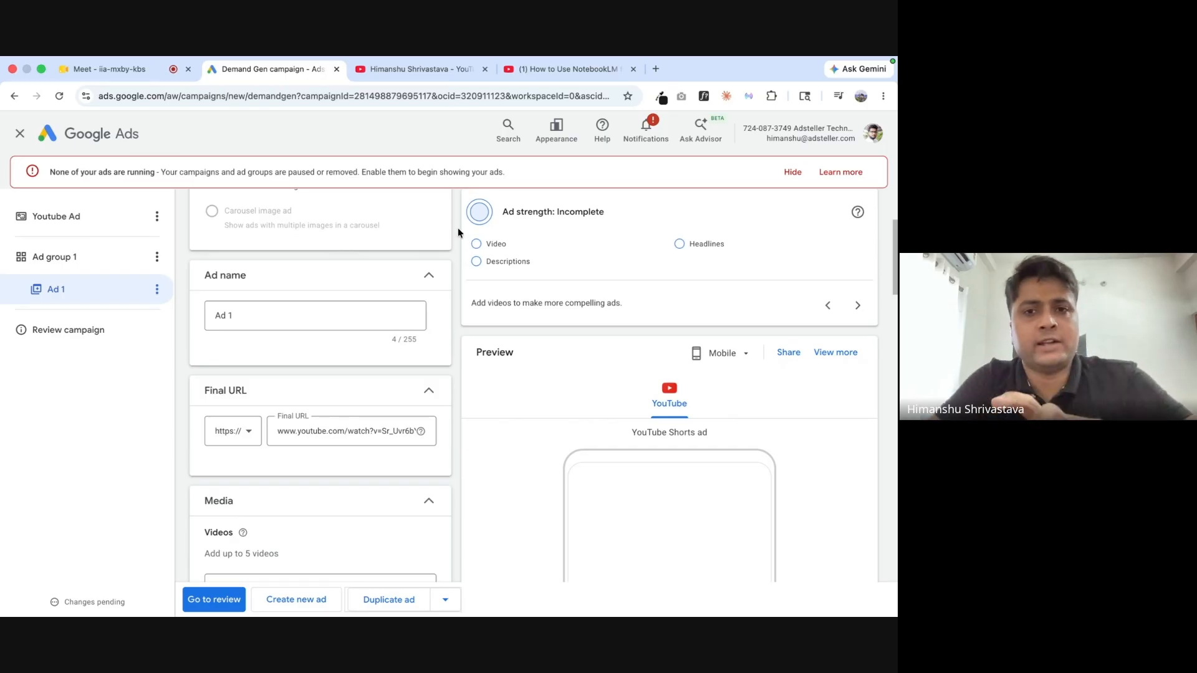
Browse the YouTube channel home page through its Shorts, Videos and Posts sections, and return to the Google Ads campaign.
{"action": "left_click", "coordinate": [552, 70]}
{"action": "left_click", "coordinate": [404, 69]}
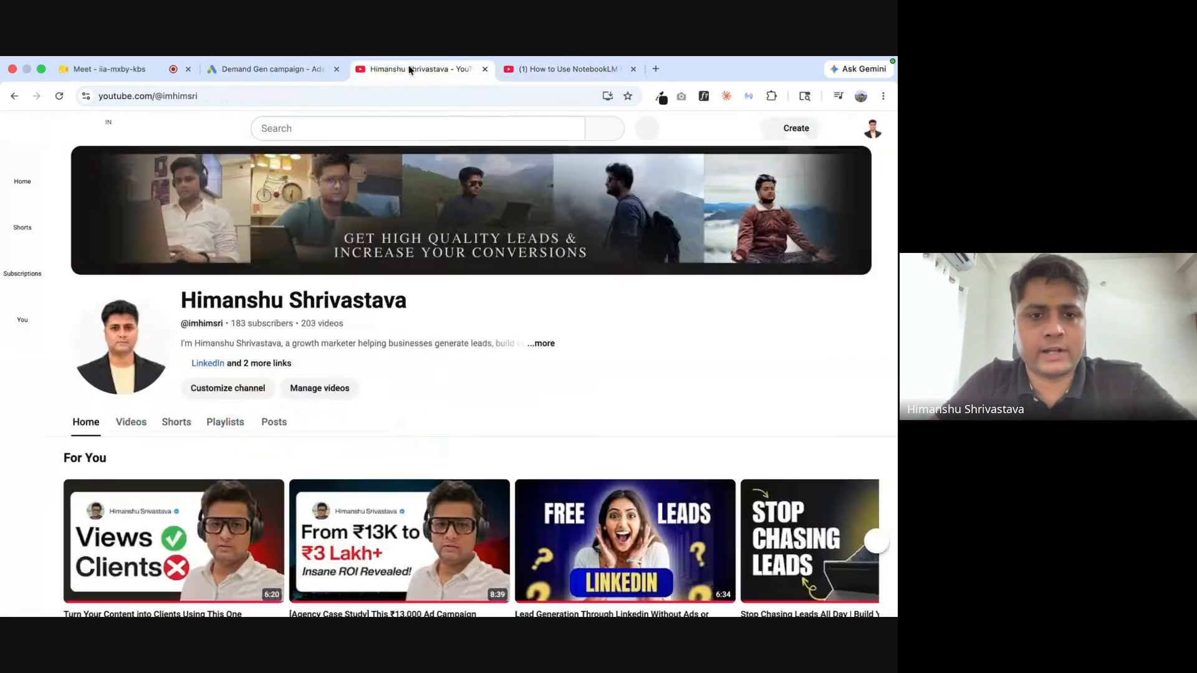
{"action": "scroll", "coordinate": [289, 393], "scroll_direction": "down", "scroll_amount": 6}
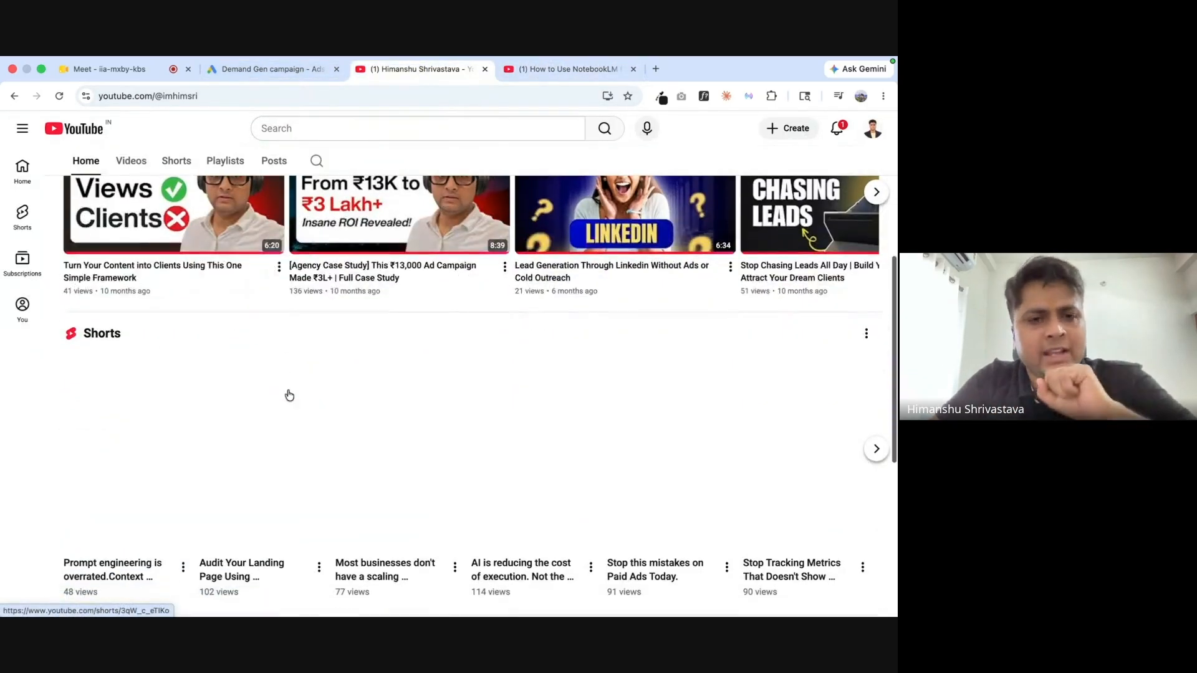
{"action": "key", "text": "super+l"}
{"action": "scroll", "coordinate": [435, 358], "scroll_direction": "down", "scroll_amount": 6}
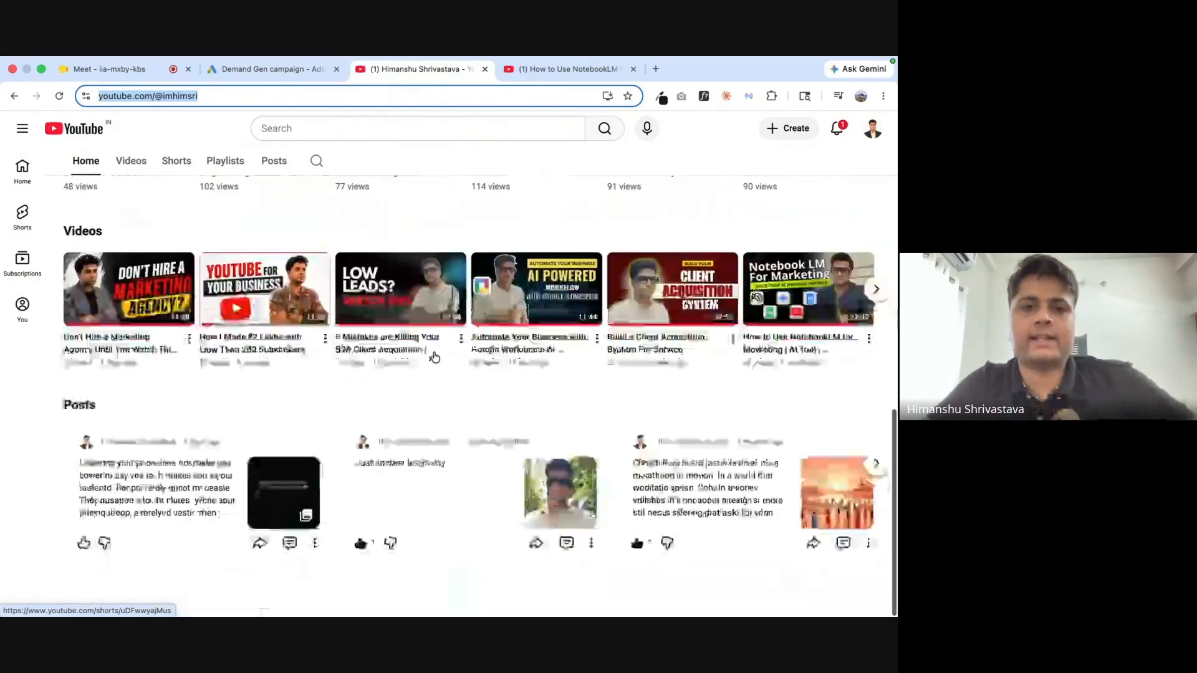
{"action": "scroll", "coordinate": [423, 241], "scroll_direction": "up", "scroll_amount": 15}
{"action": "left_click", "coordinate": [302, 68]}
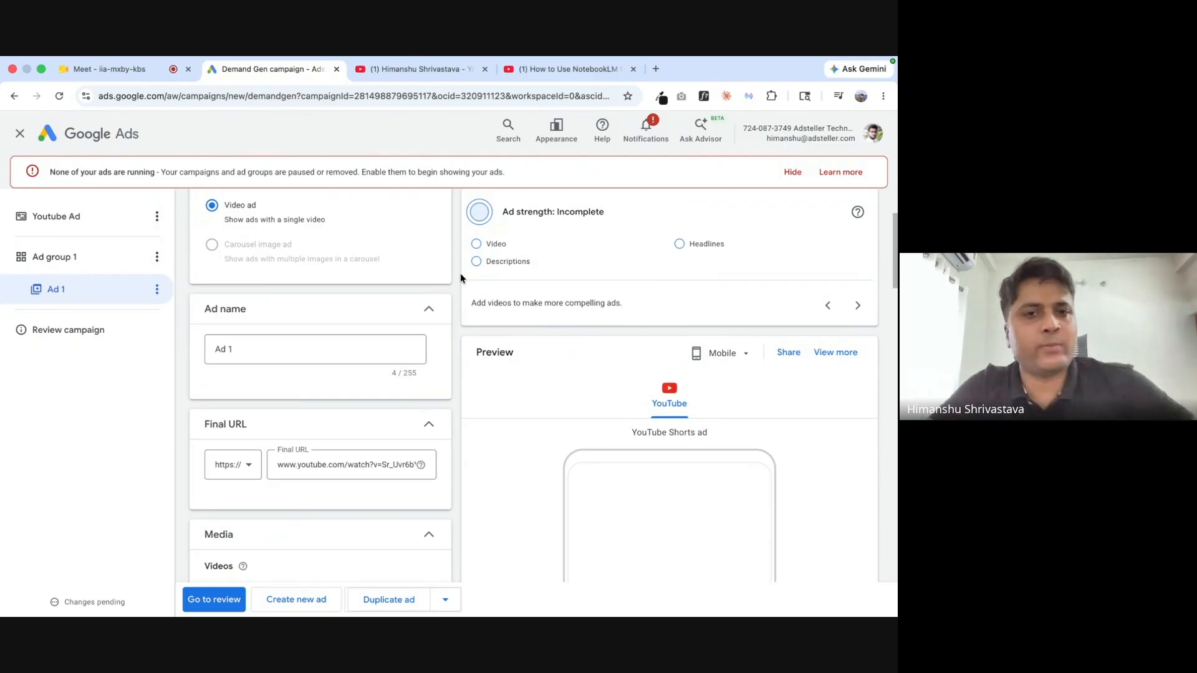
Look over the channel's videos and posts once more, and review Ad 1's ad type, name and final URL in Google Ads.
{"action": "left_click", "coordinate": [421, 69]}
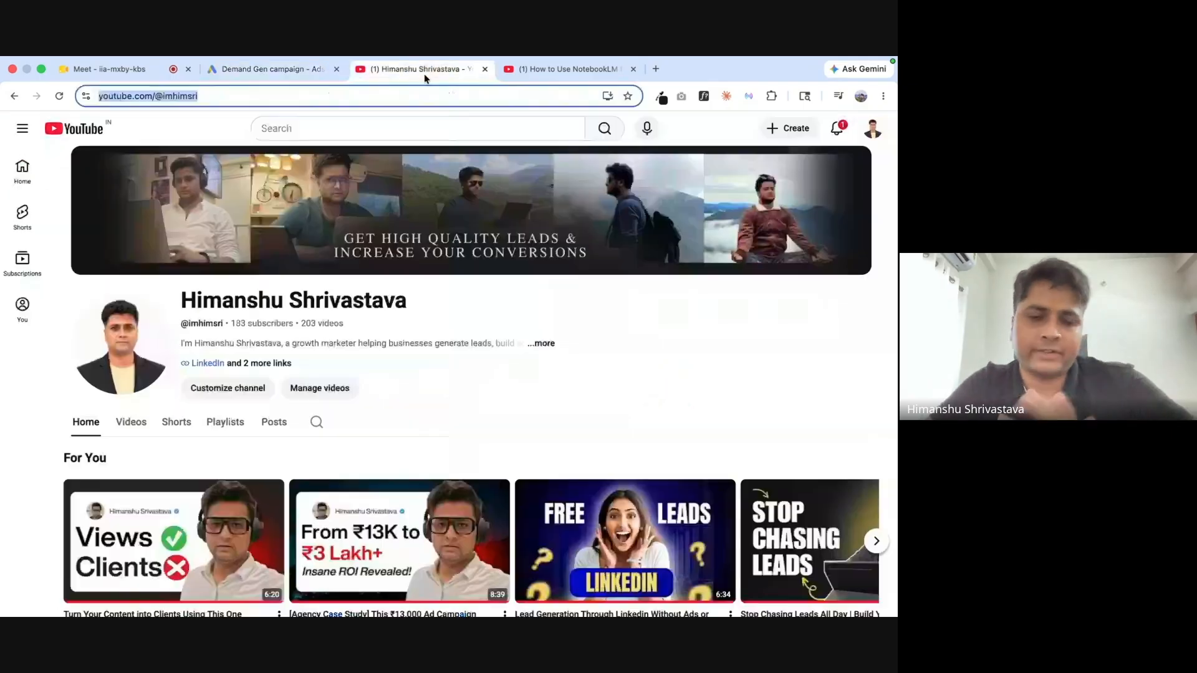
{"action": "scroll", "coordinate": [467, 391], "scroll_direction": "down", "scroll_amount": 5}
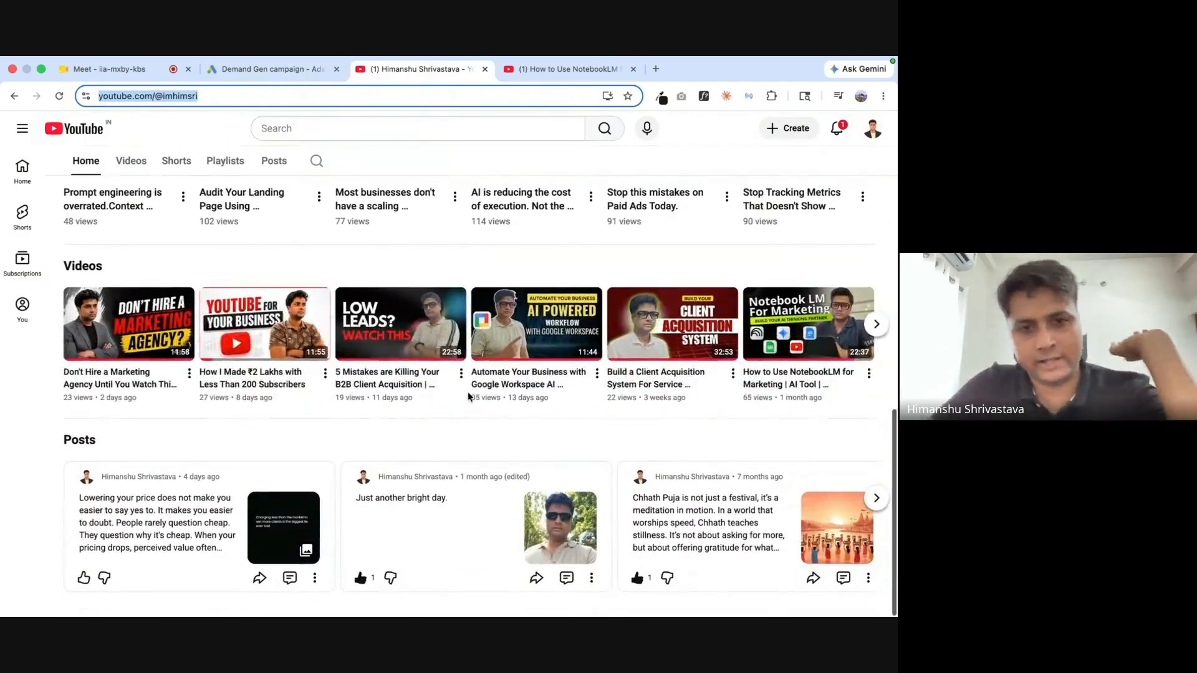
{"action": "left_click", "coordinate": [279, 70]}
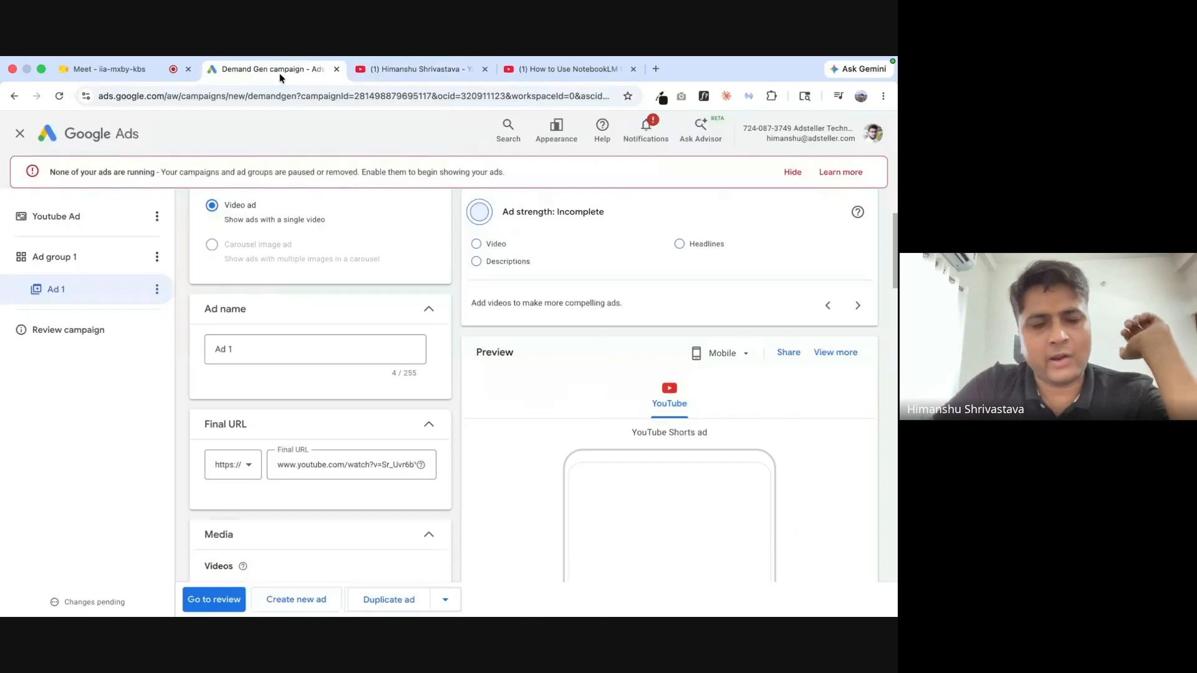
{"action": "scroll", "coordinate": [457, 304], "scroll_direction": "up", "scroll_amount": 3}
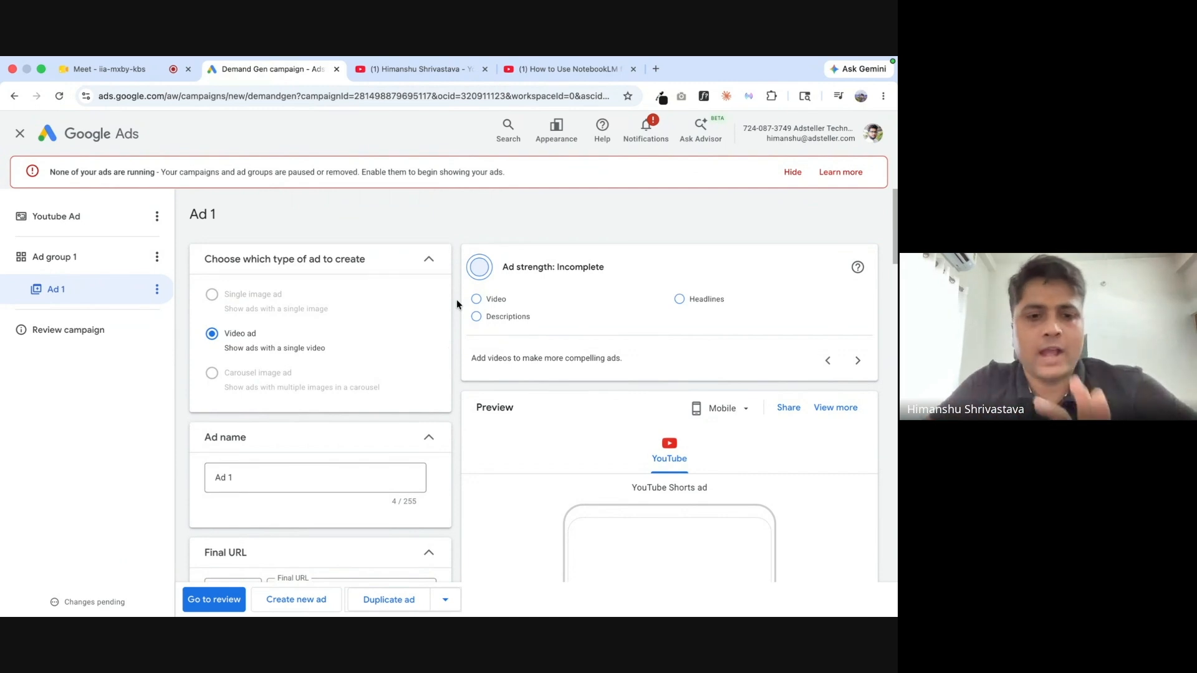
{"action": "scroll", "coordinate": [439, 320], "scroll_direction": "down", "scroll_amount": 2}
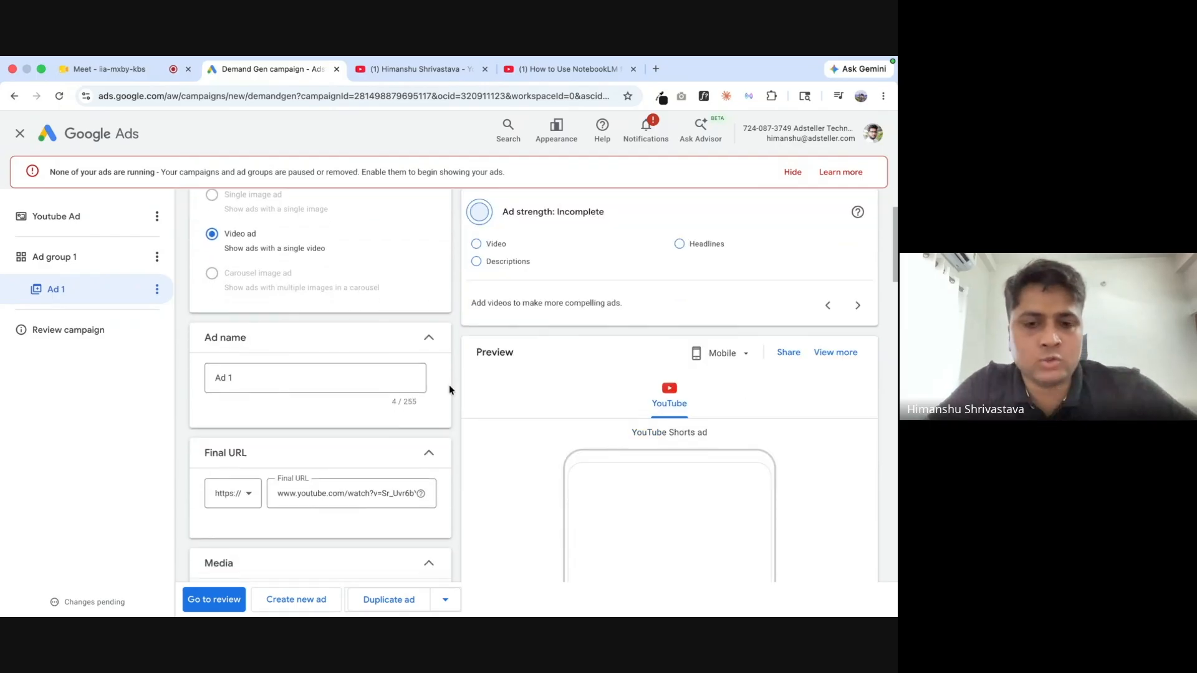
Copy the NotebookLM video's address from YouTube and add that video to Ad 1's media in Google Ads.
{"action": "scroll", "coordinate": [449, 384], "scroll_direction": "down", "scroll_amount": 1}
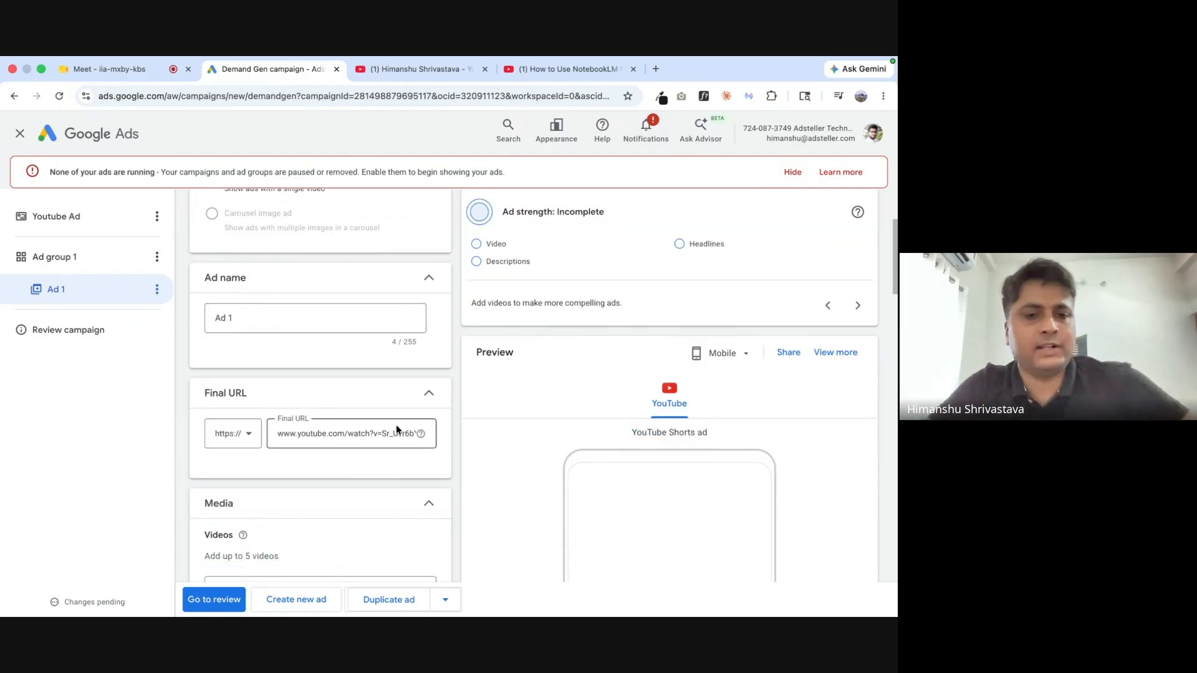
{"action": "scroll", "coordinate": [349, 430], "scroll_direction": "down", "scroll_amount": 2}
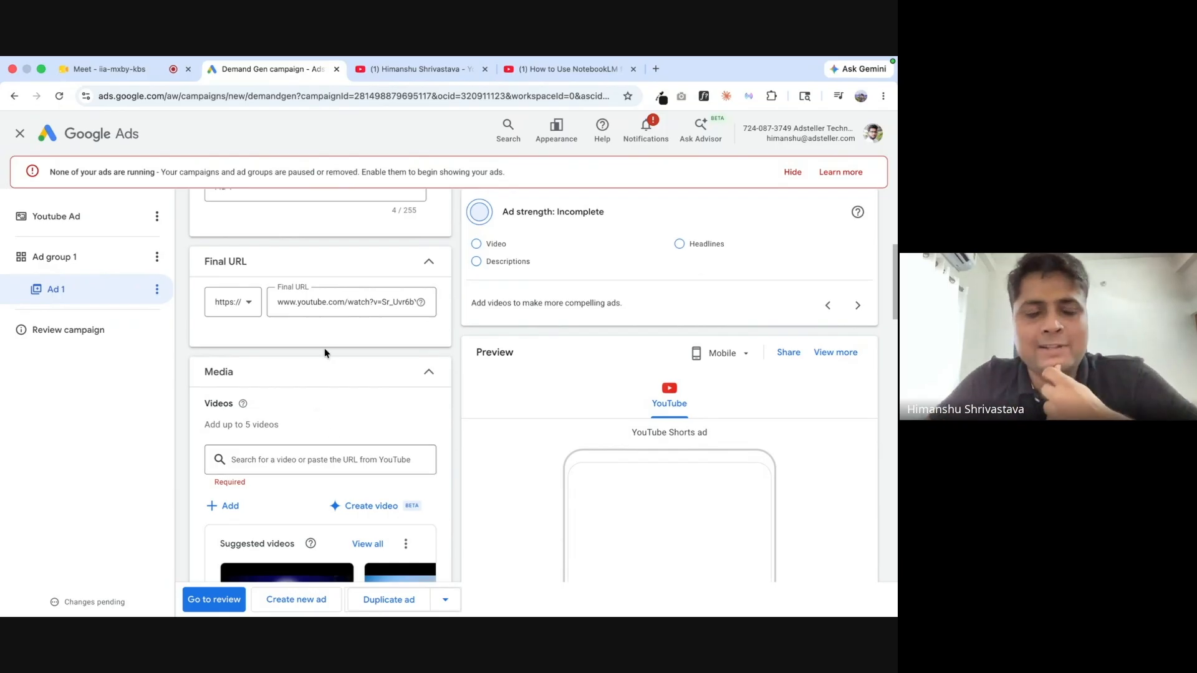
{"action": "scroll", "coordinate": [324, 351], "scroll_direction": "down", "scroll_amount": 2}
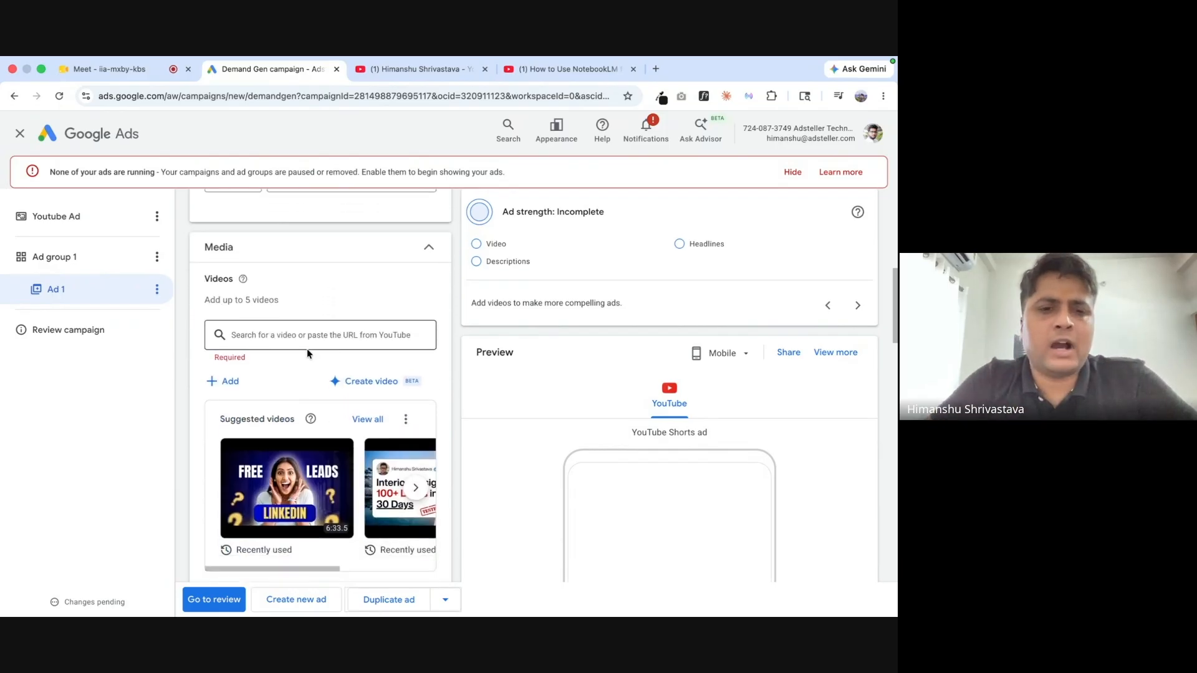
{"action": "scroll", "coordinate": [307, 352], "scroll_direction": "down", "scroll_amount": 1}
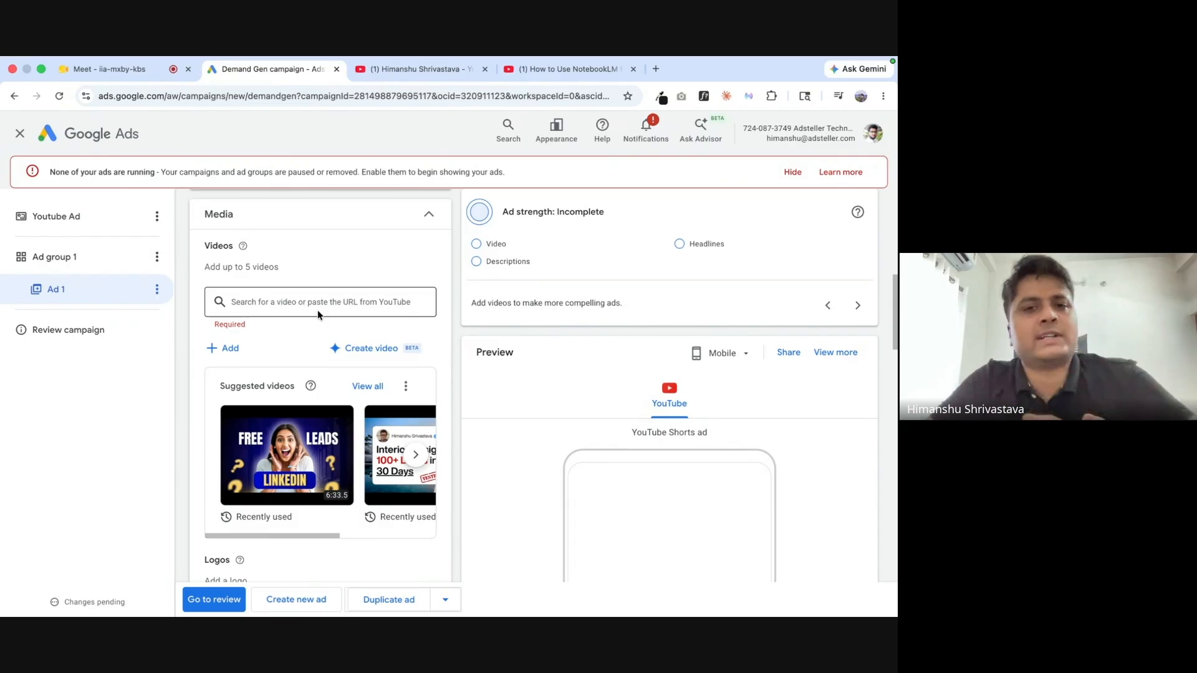
{"action": "left_click", "coordinate": [561, 67]}
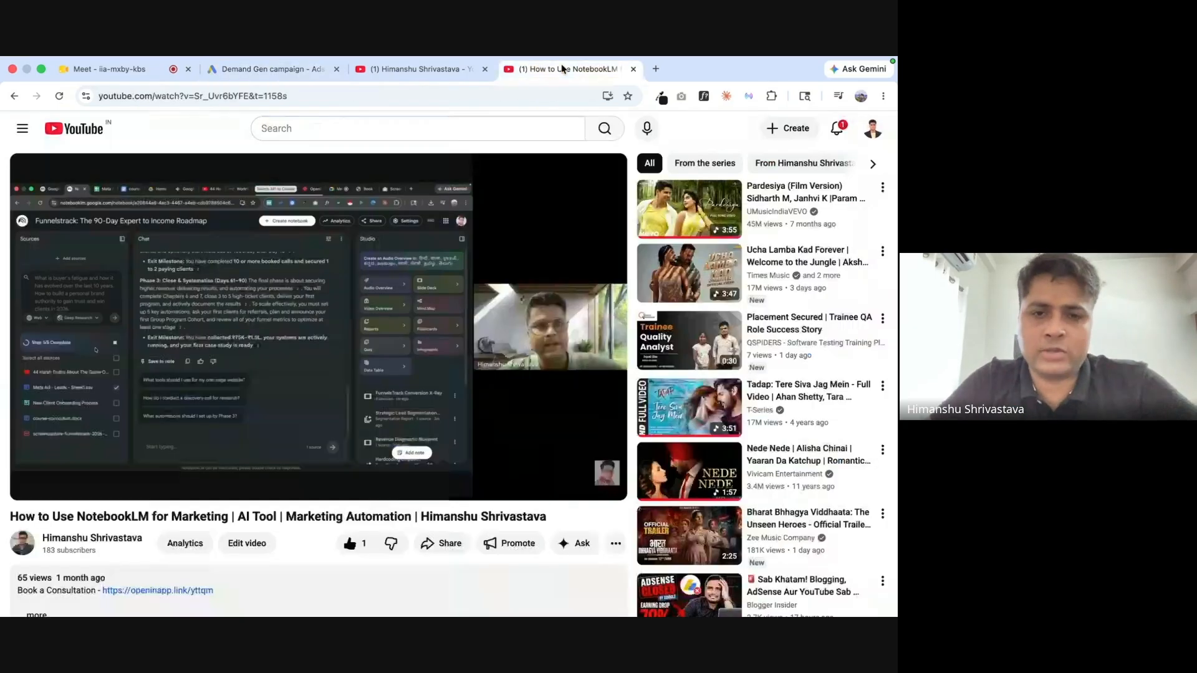
{"action": "left_click", "coordinate": [446, 69]}
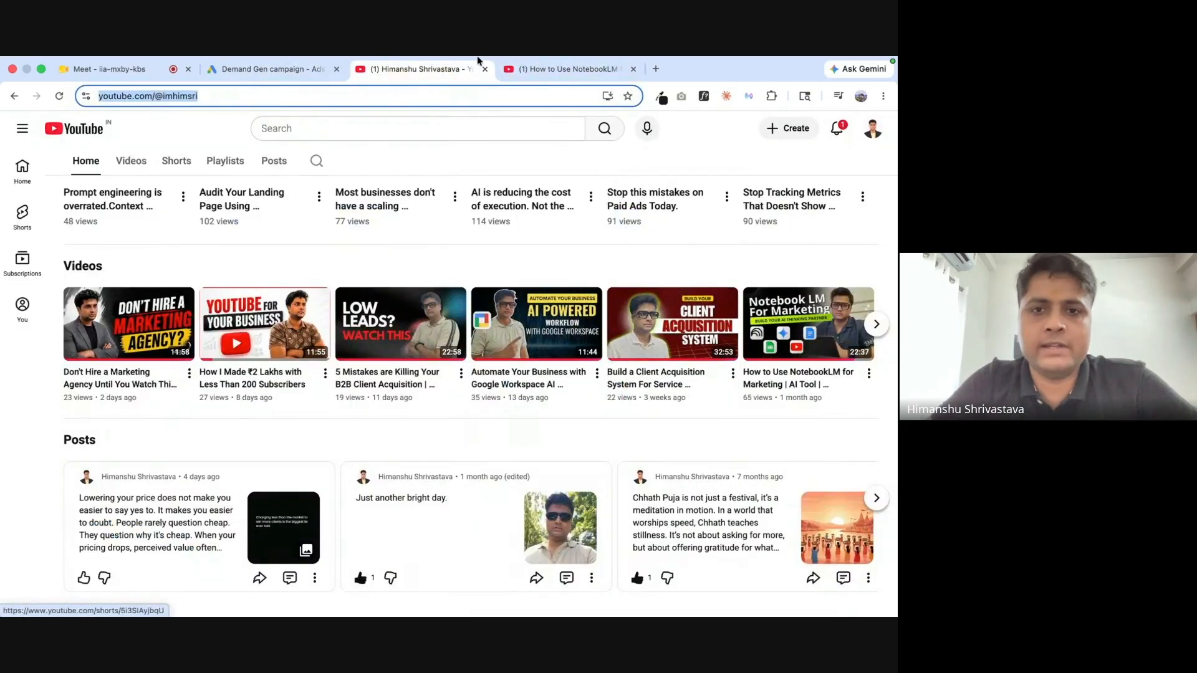
{"action": "left_click", "coordinate": [273, 63]}
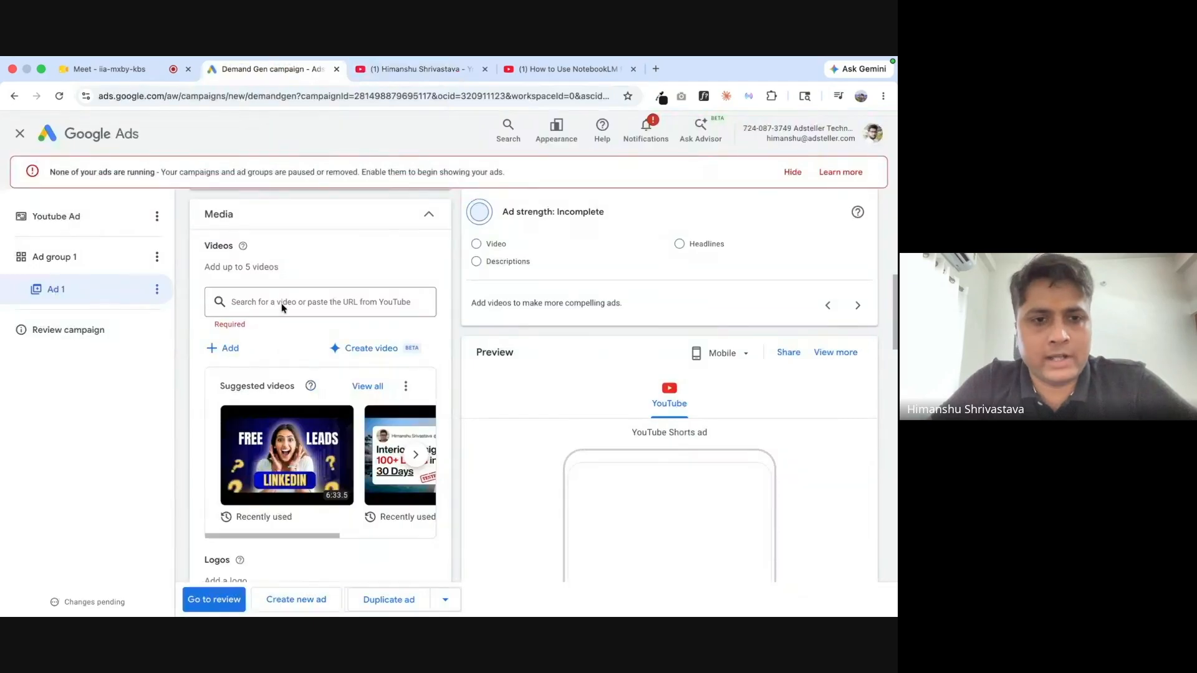
{"action": "left_click", "coordinate": [543, 69]}
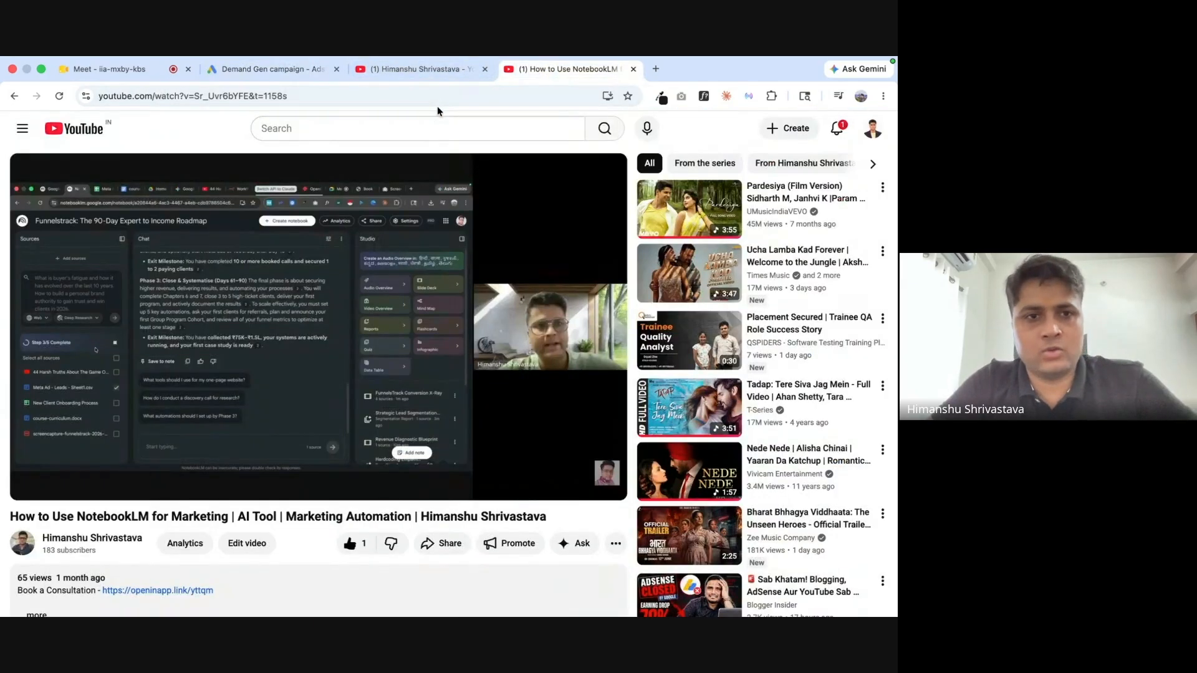
{"action": "left_click", "coordinate": [431, 97]}
{"action": "left_click", "coordinate": [290, 68]}
{"action": "left_click", "coordinate": [281, 302]}
{"action": "key", "text": "super+v"}
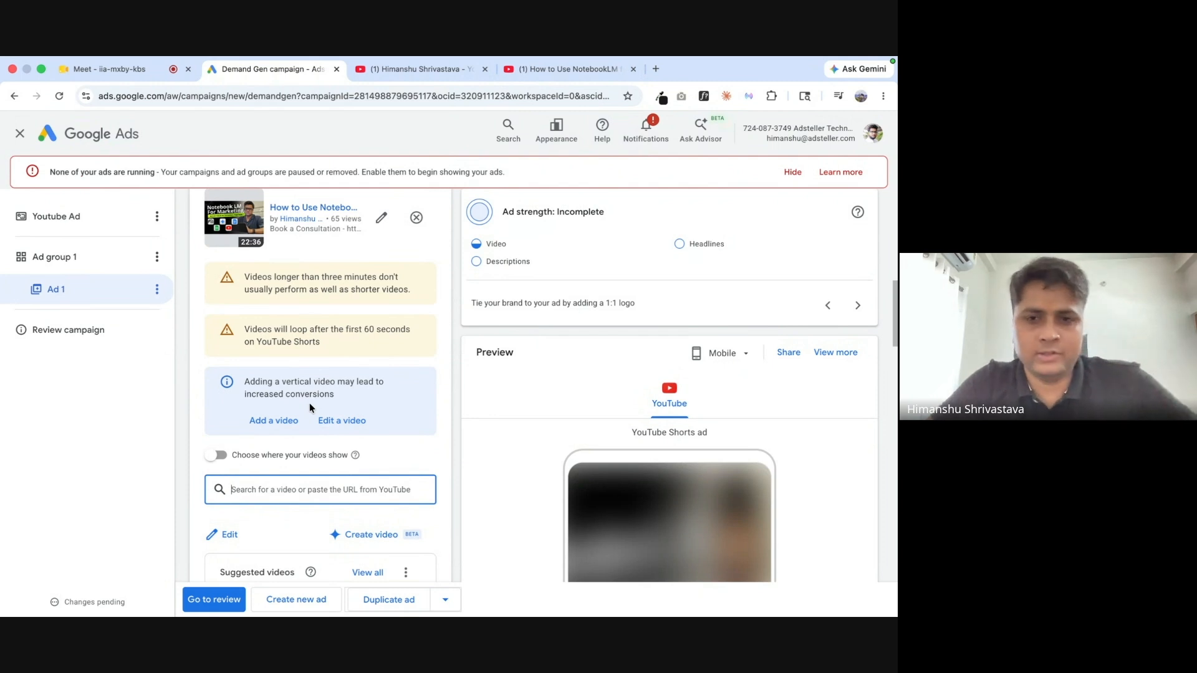
Review the added video's recommendations on length, Shorts looping and vertical format, along with the remaining media options for Ad 1.
{"action": "scroll", "coordinate": [309, 403], "scroll_direction": "up", "scroll_amount": 1}
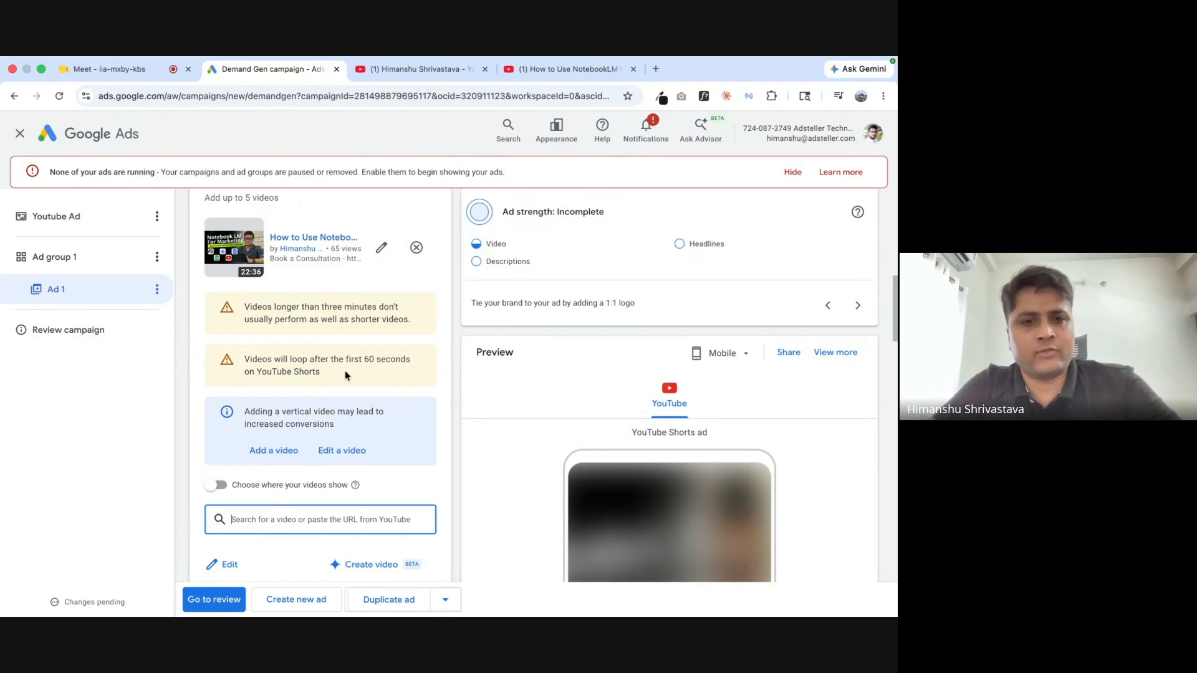
{"action": "scroll", "coordinate": [343, 371], "scroll_direction": "up", "scroll_amount": 2}
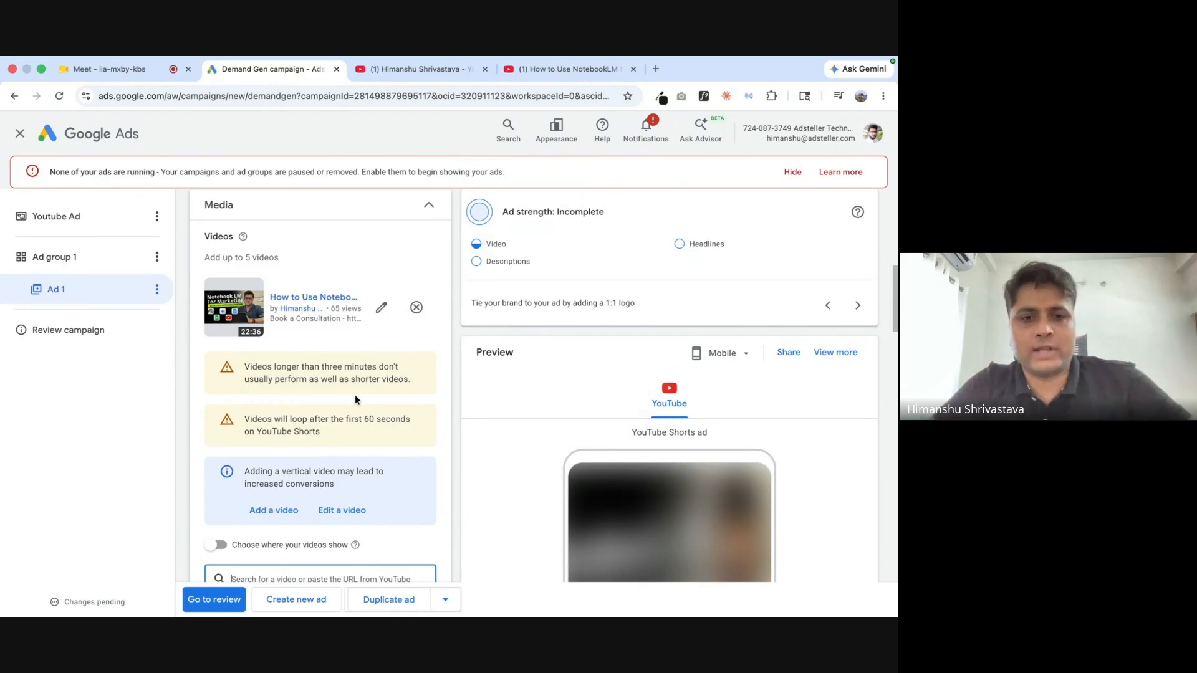
{"action": "scroll", "coordinate": [355, 397], "scroll_direction": "down", "scroll_amount": 2}
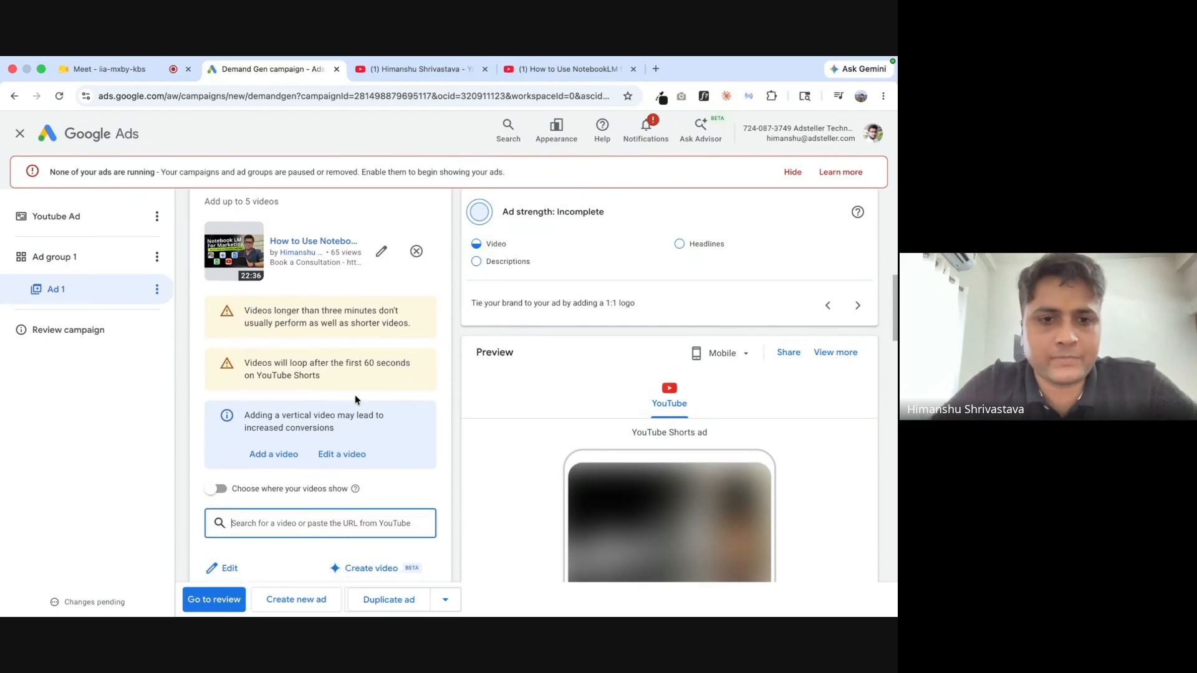
{"action": "scroll", "coordinate": [310, 356], "scroll_direction": "down", "scroll_amount": 3}
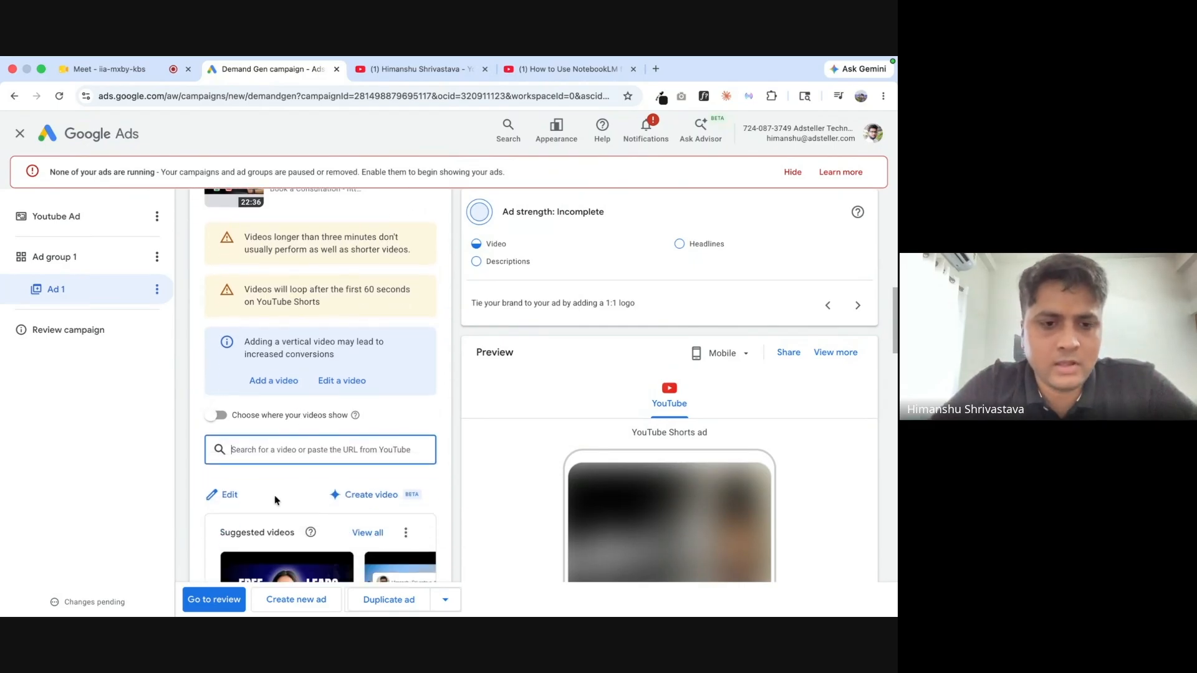
{"action": "scroll", "coordinate": [275, 488], "scroll_direction": "up", "scroll_amount": 4}
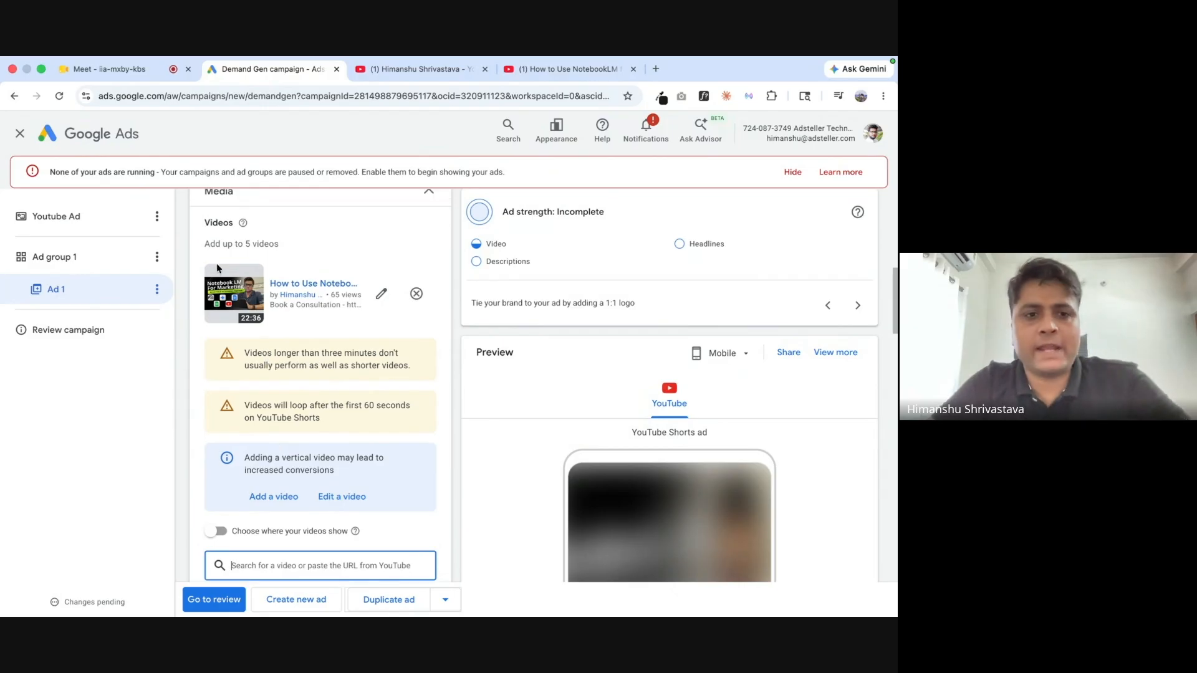
{"action": "scroll", "coordinate": [286, 337], "scroll_direction": "down", "scroll_amount": 6}
{"action": "scroll", "coordinate": [281, 391], "scroll_direction": "up", "scroll_amount": 3}
{"action": "scroll", "coordinate": [282, 395], "scroll_direction": "down", "scroll_amount": 10}
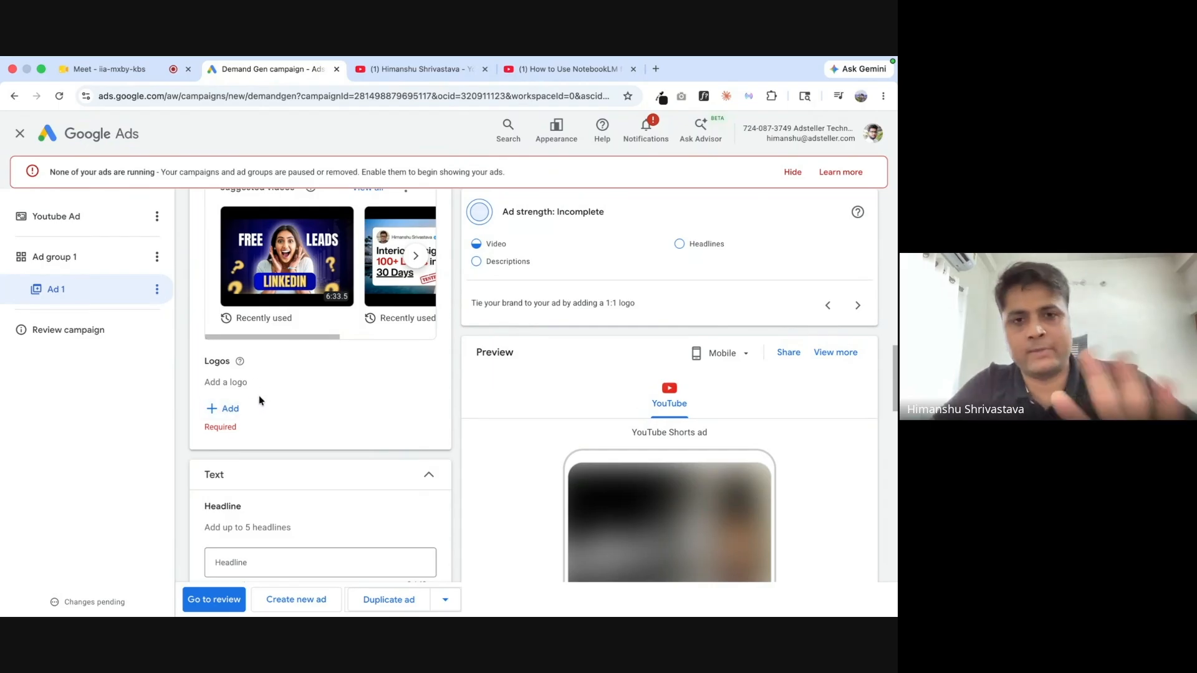
Look over the logo assets available for Ad 1 and leave the logo selection without choosing one.
{"action": "scroll", "coordinate": [275, 415], "scroll_direction": "down", "scroll_amount": 5}
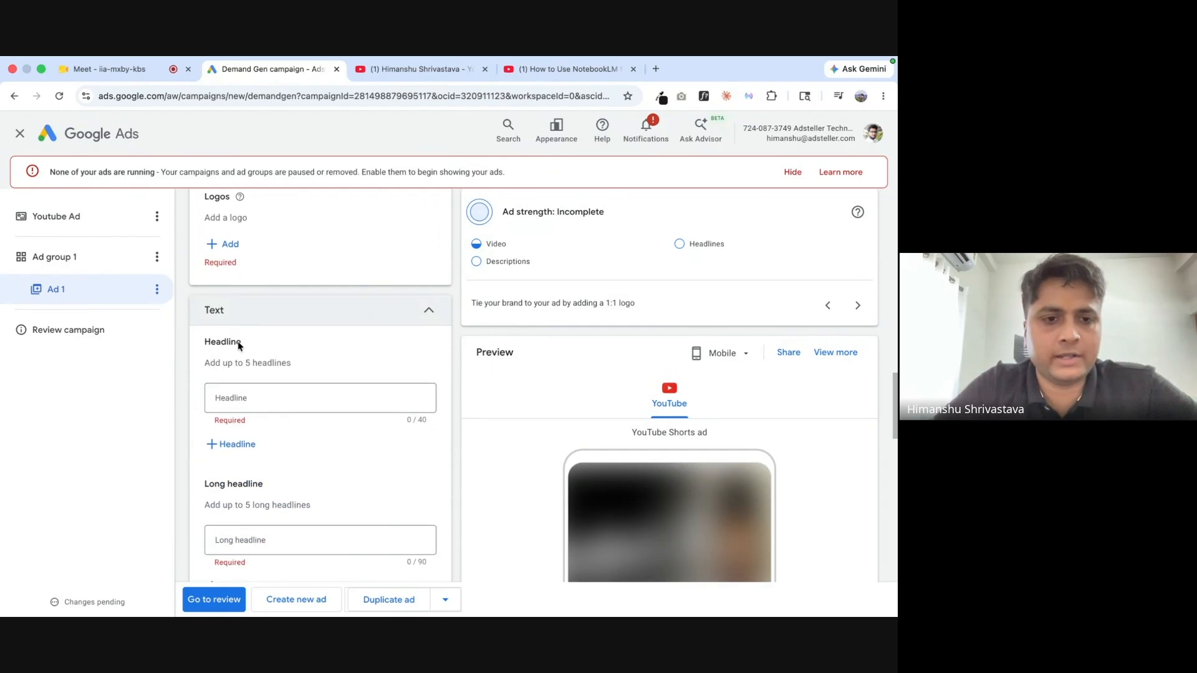
{"action": "left_click", "coordinate": [219, 244]}
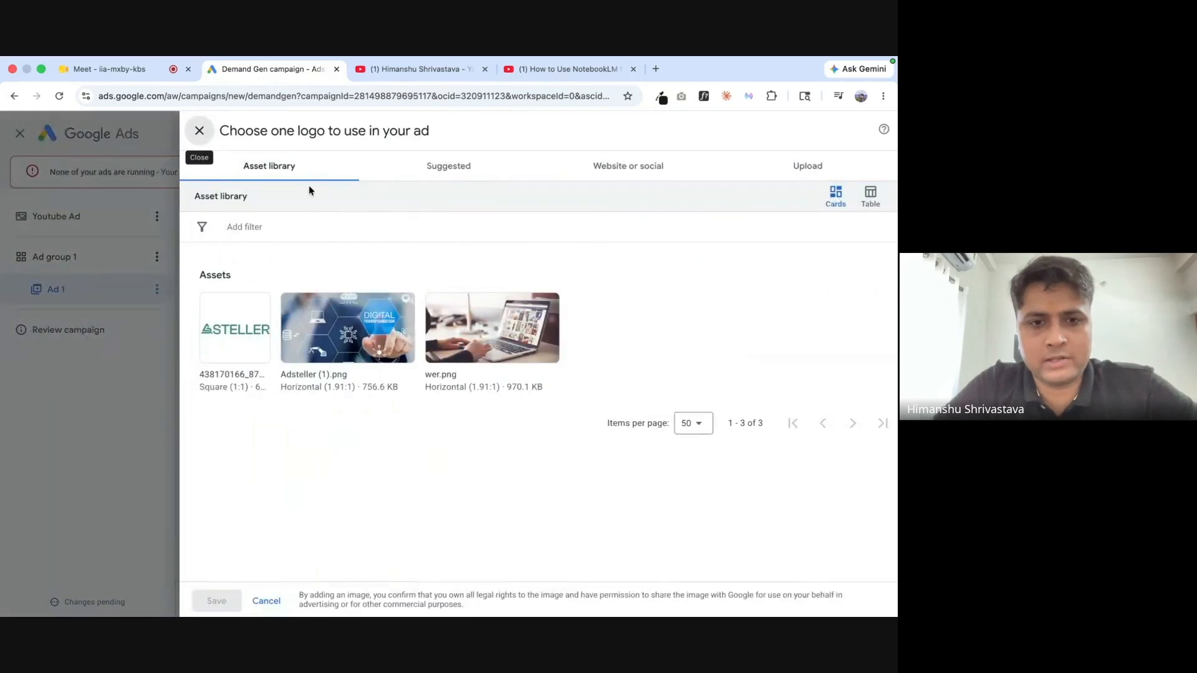
{"action": "mouse_move", "coordinate": [269, 306]}
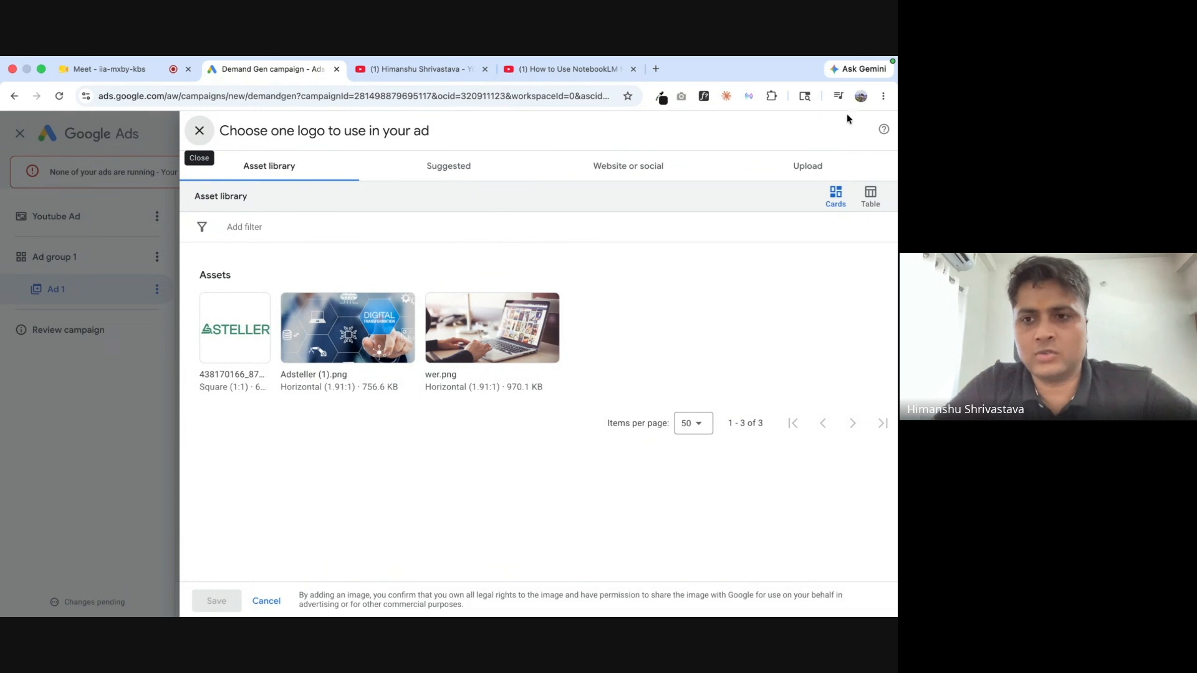
{"action": "left_click", "coordinate": [200, 130]}
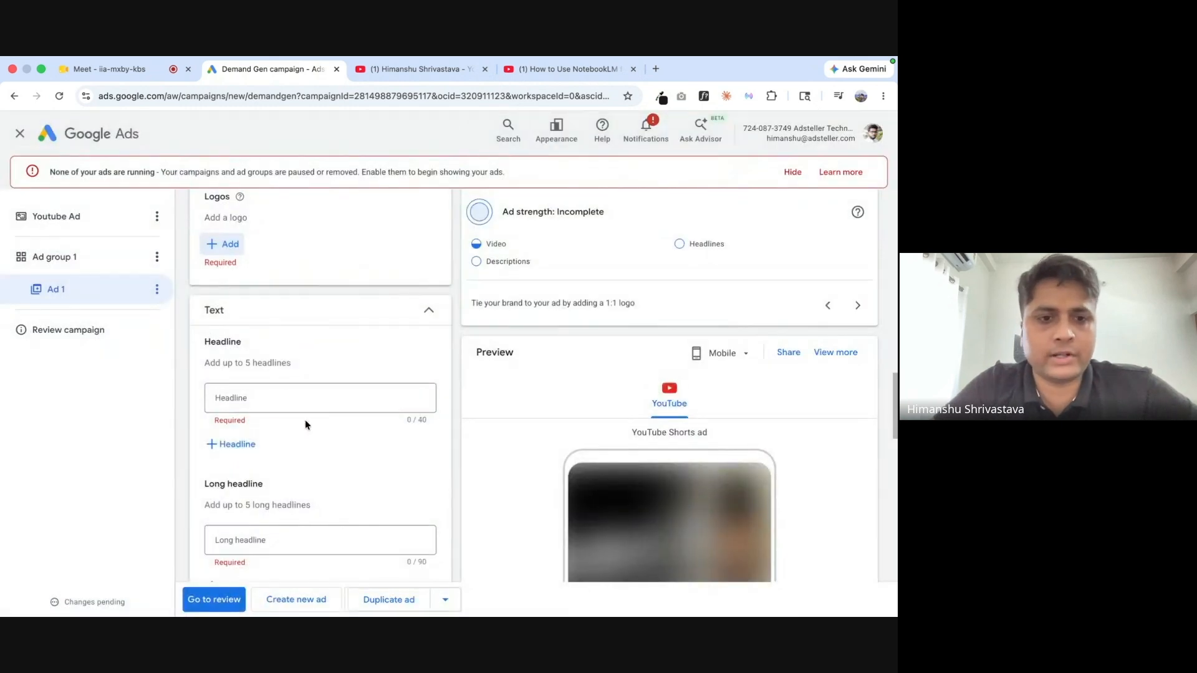
Enter "Learn Digital Marketing" as Ad 1's first headline.
{"action": "scroll", "coordinate": [305, 424], "scroll_direction": "down", "scroll_amount": 1}
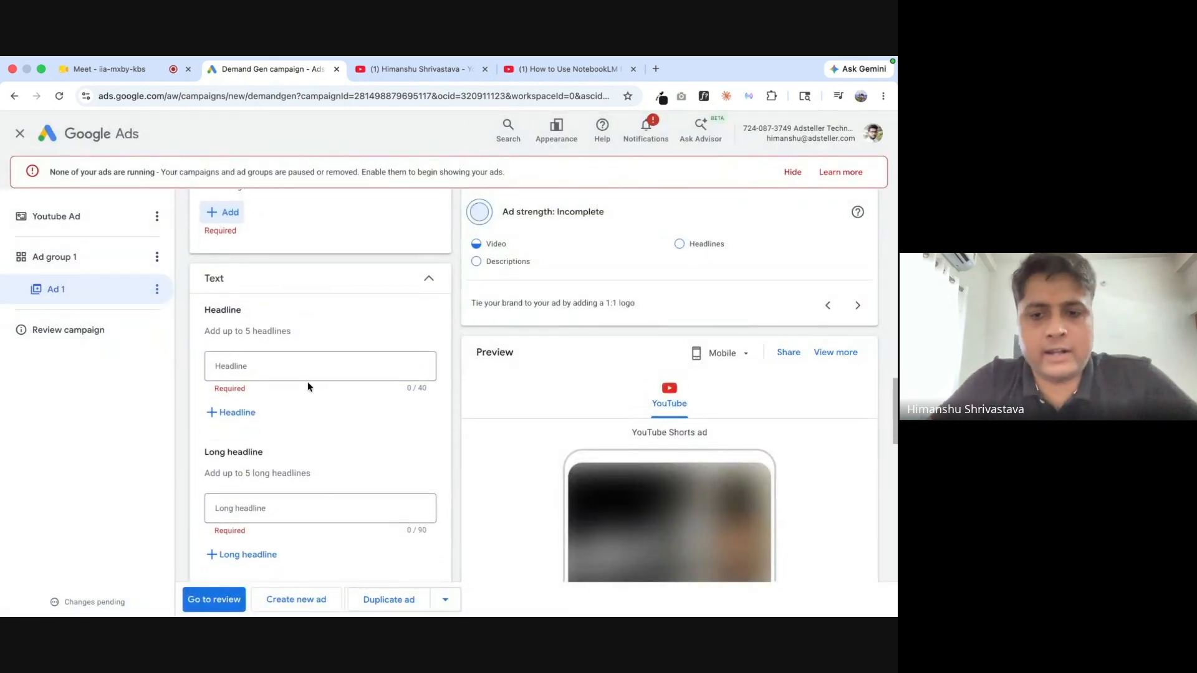
{"action": "scroll", "coordinate": [309, 381], "scroll_direction": "down", "scroll_amount": 1}
{"action": "left_click", "coordinate": [279, 334]}
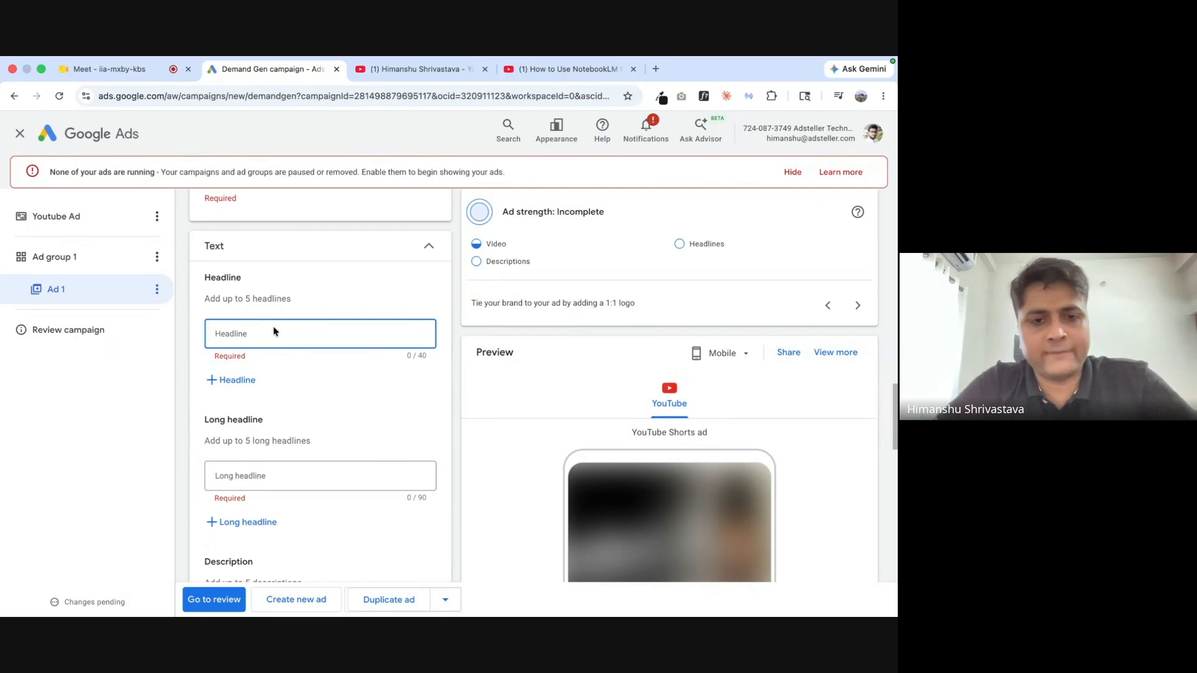
{"action": "type", "text": "Learn "}
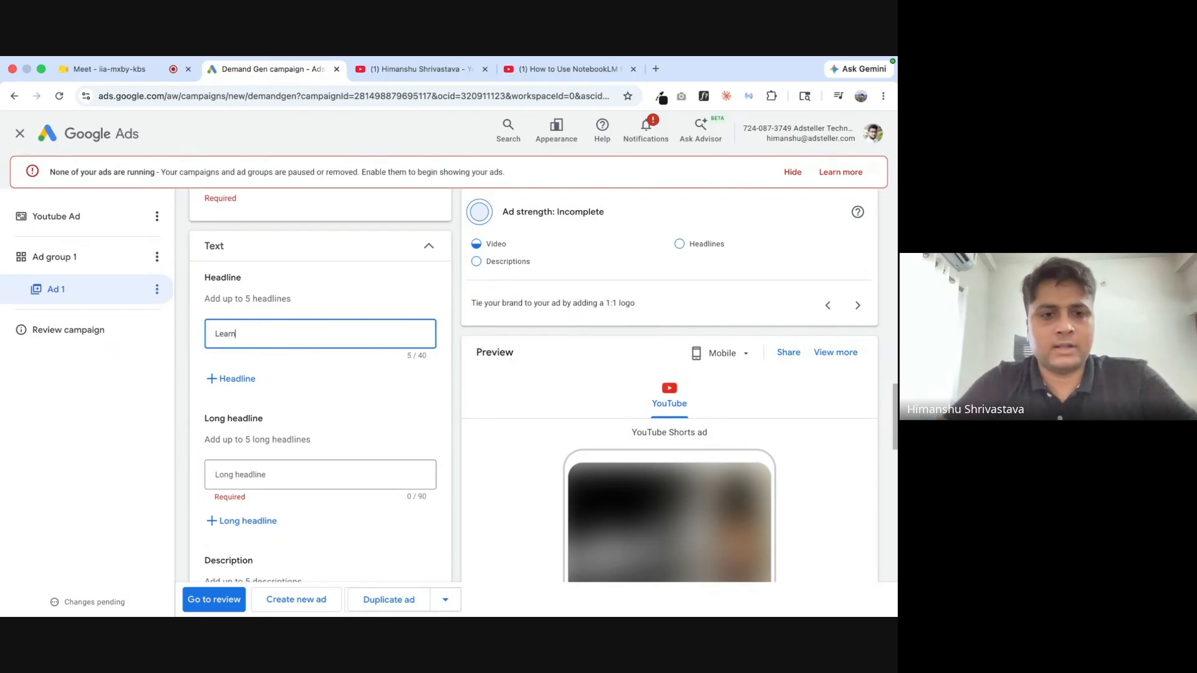
{"action": "type", "text": "Digit"}
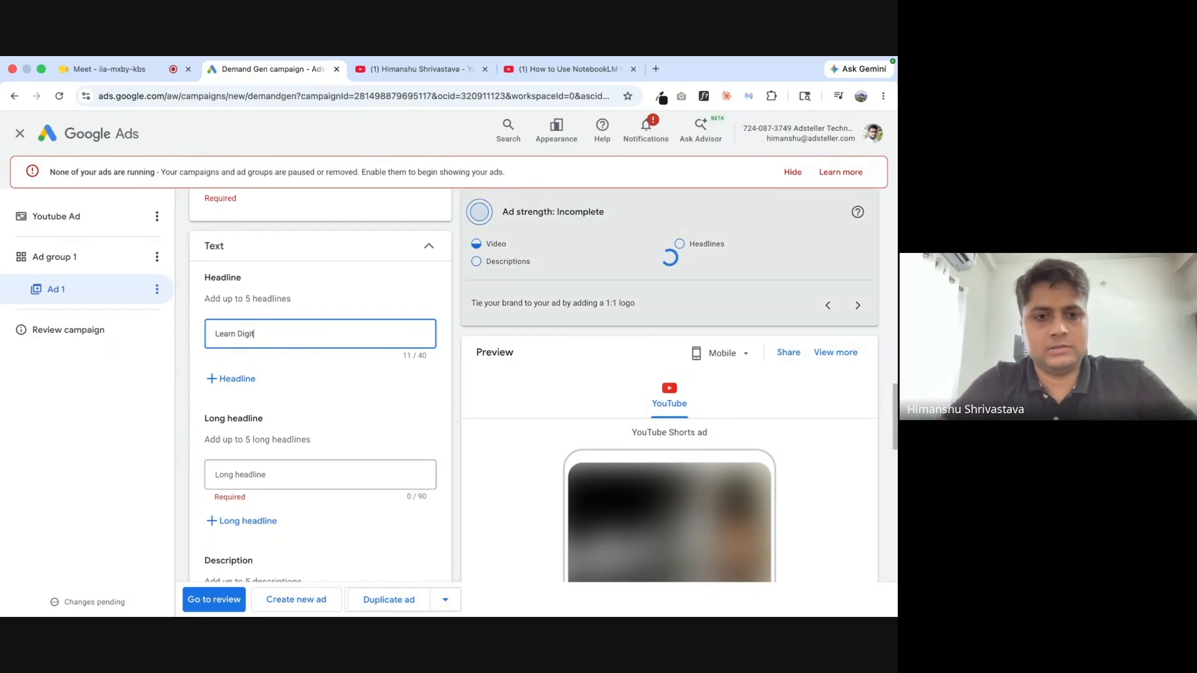
{"action": "type", "text": "al Marketing"}
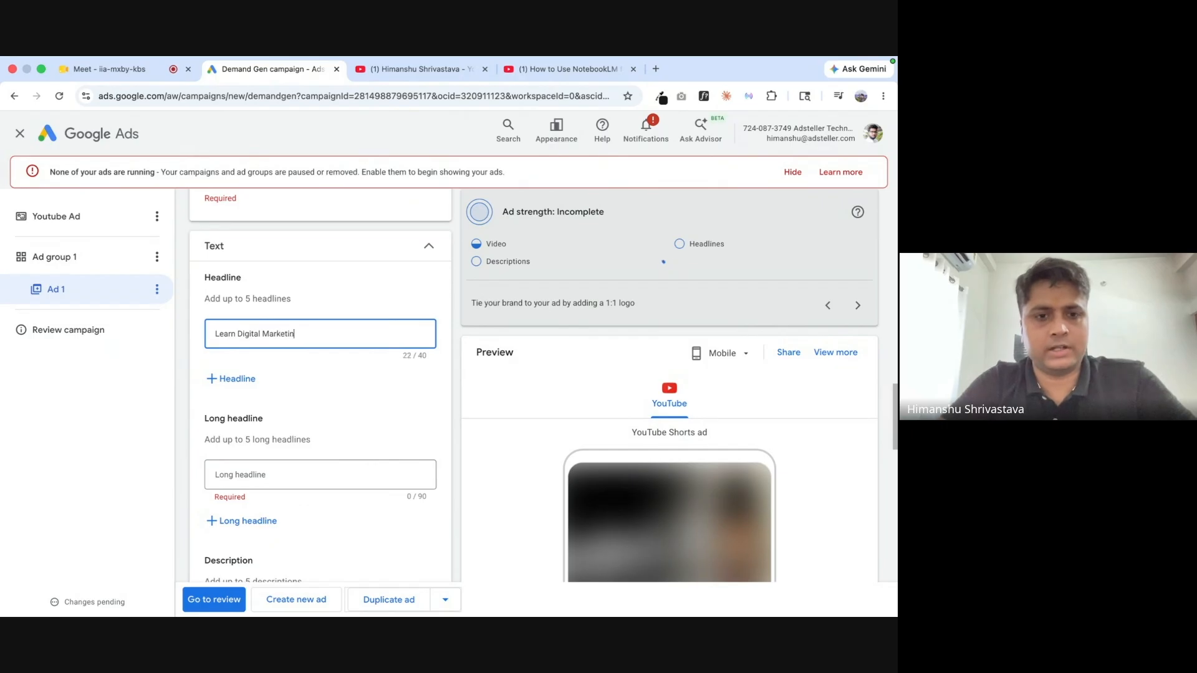
Add a second headline to Ad 1 reading "Book A Consultation".
{"action": "left_click", "coordinate": [243, 382]}
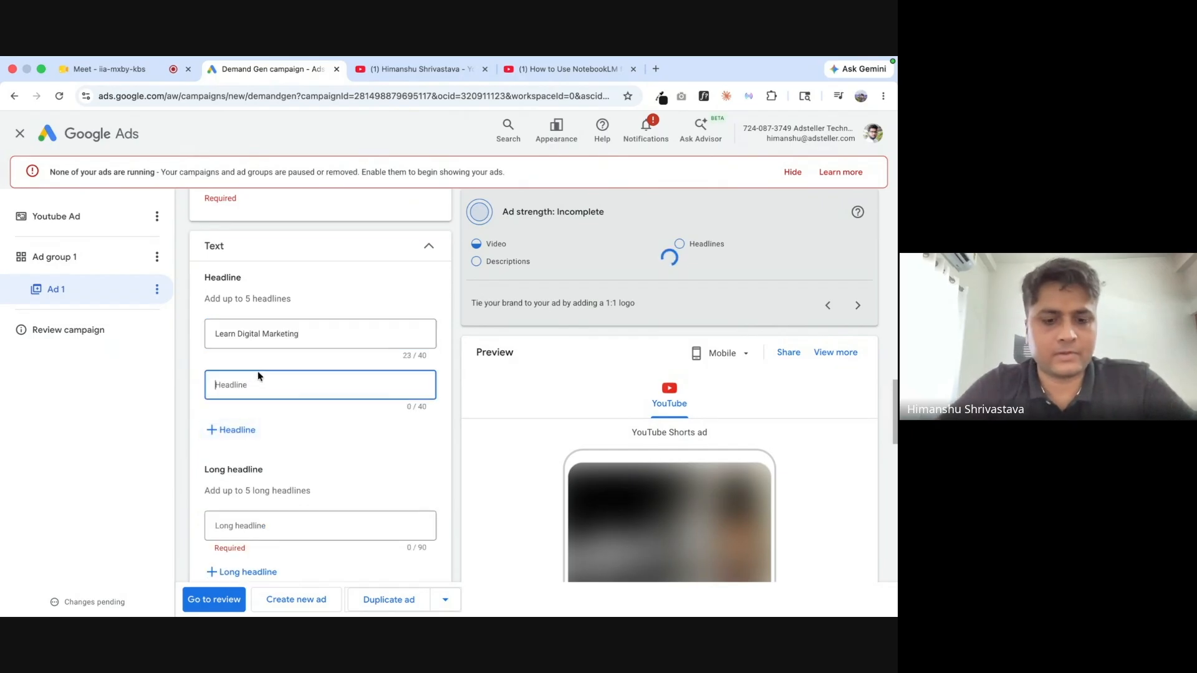
{"action": "type", "text": "G"}
{"action": "key", "text": "BackSpace"}
{"action": "type", "text": "Boo"}
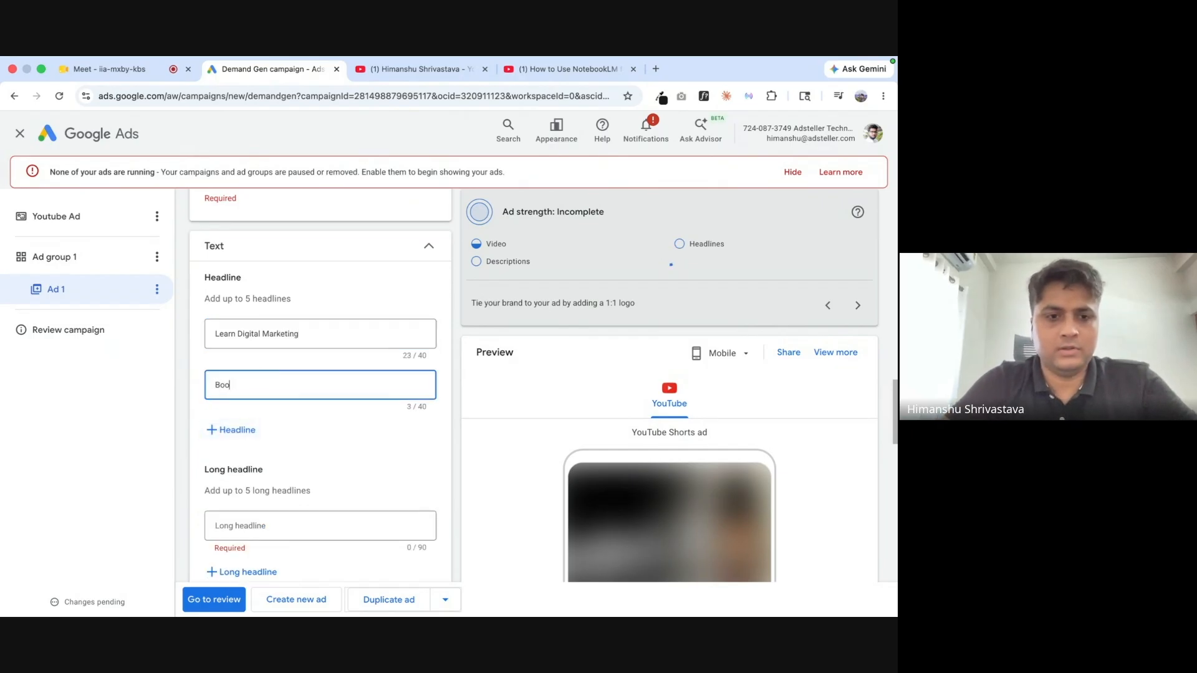
{"action": "type", "text": "k A C"}
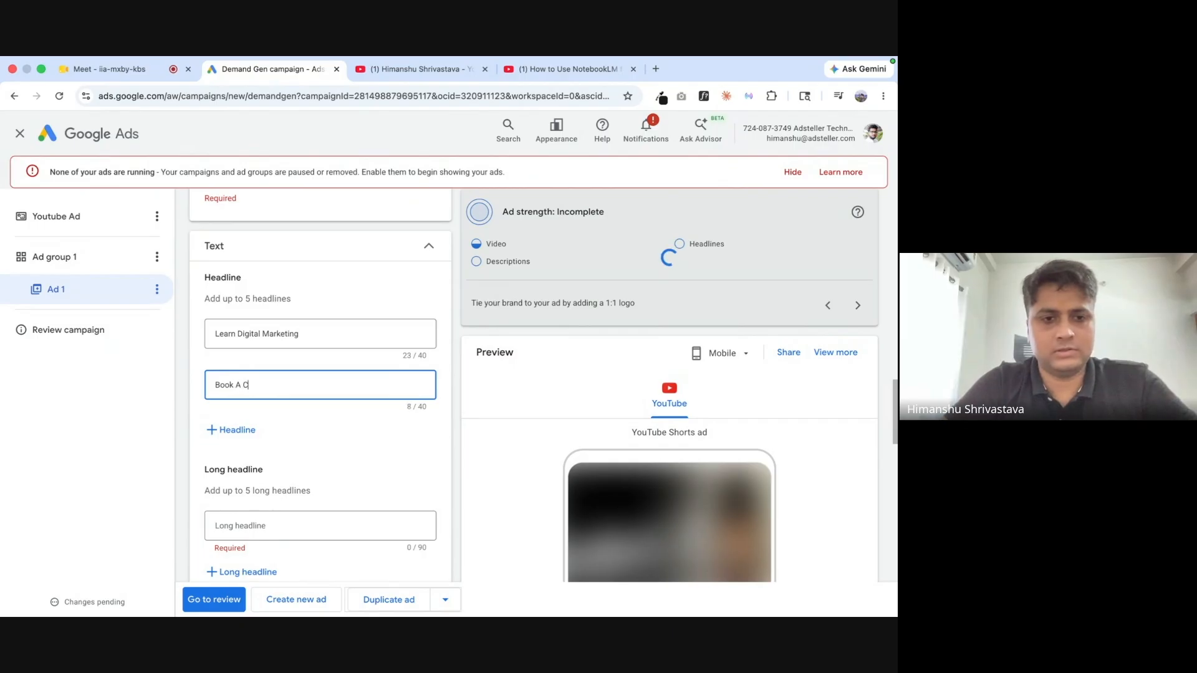
{"action": "type", "text": "onsultation"}
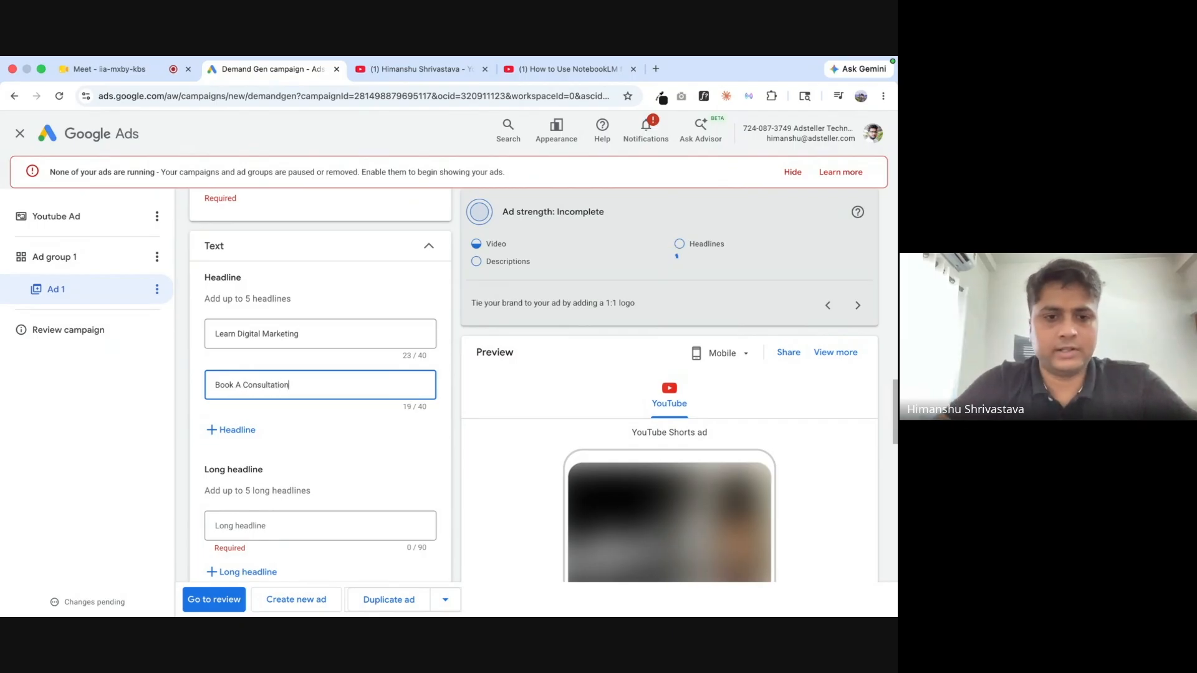
Review Ad 1's final URL, video and logo sections, and check the headline, long headline and description fields with their character limits.
{"action": "left_click", "coordinate": [267, 354]}
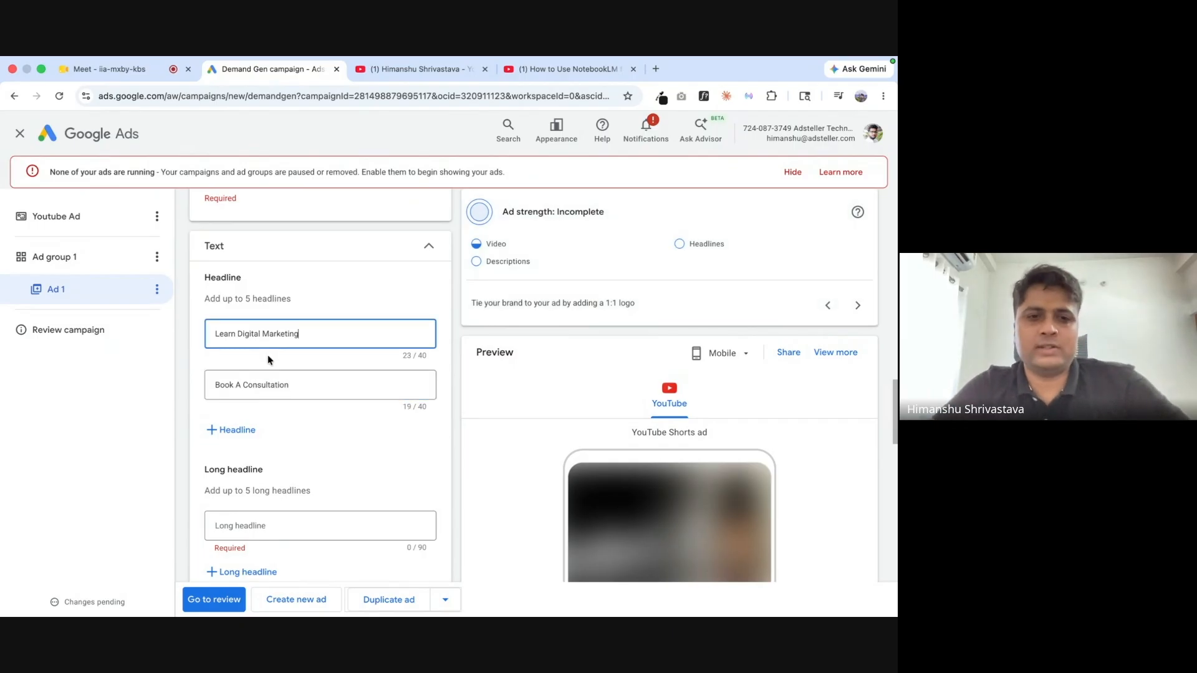
{"action": "scroll", "coordinate": [268, 354], "scroll_direction": "up", "scroll_amount": 4}
{"action": "scroll", "coordinate": [267, 354], "scroll_direction": "up", "scroll_amount": 8}
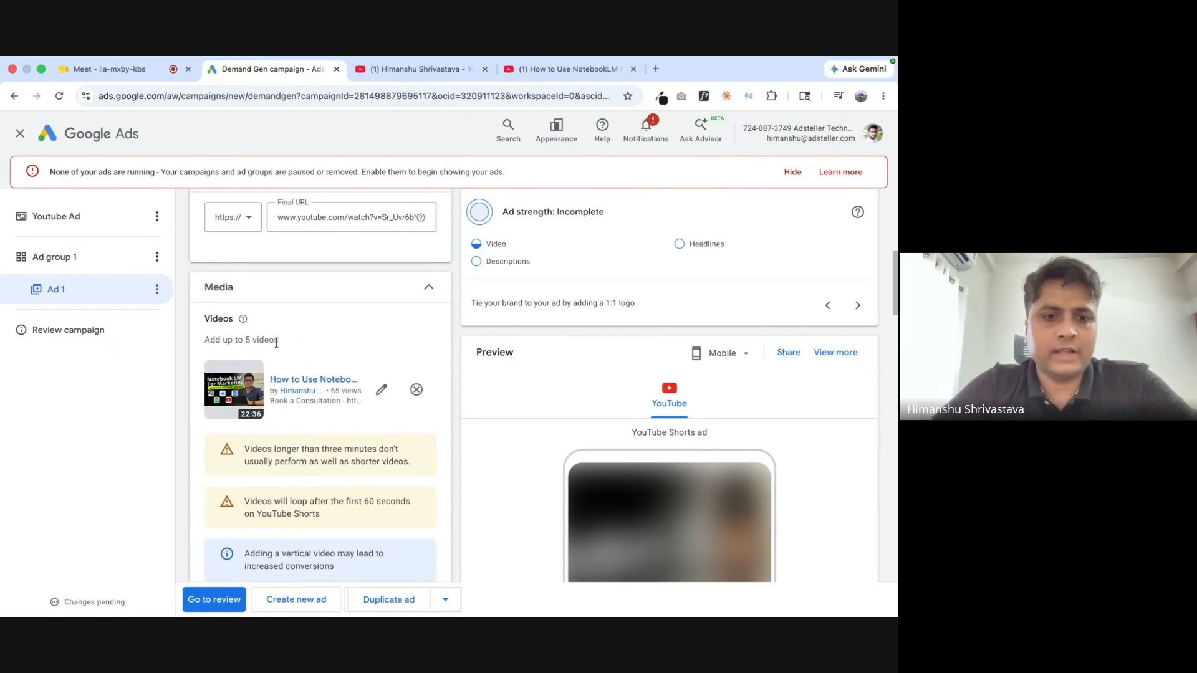
{"action": "scroll", "coordinate": [276, 344], "scroll_direction": "down", "scroll_amount": 1}
{"action": "scroll", "coordinate": [277, 343], "scroll_direction": "down", "scroll_amount": 6}
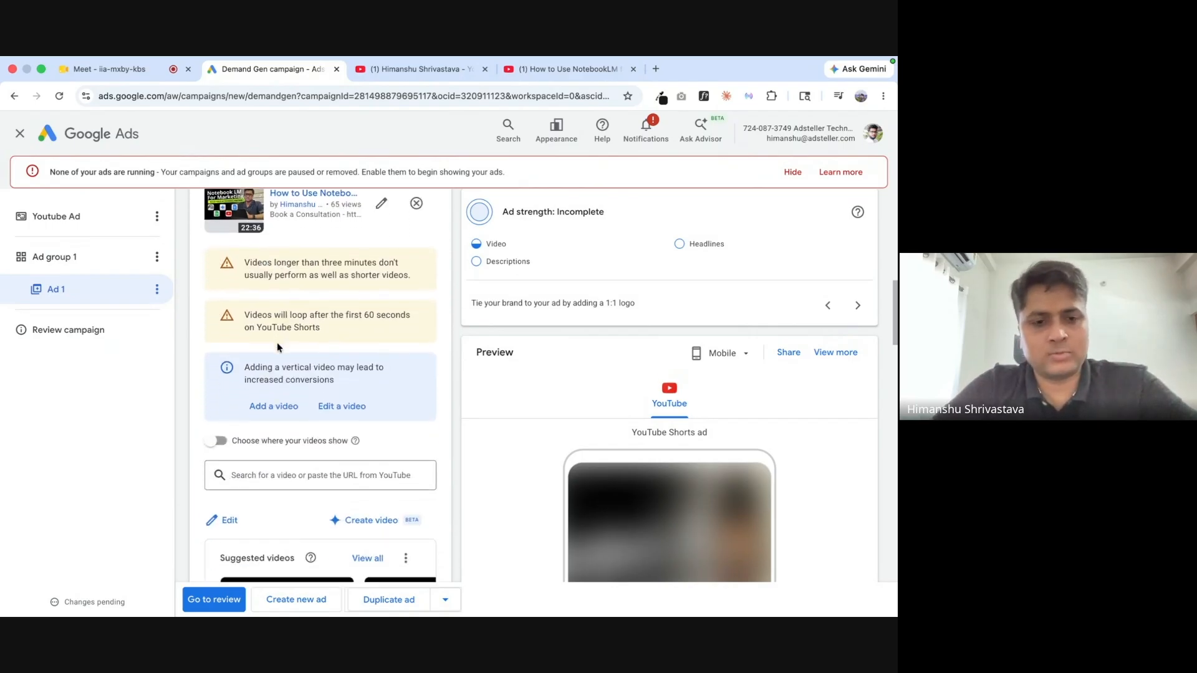
{"action": "scroll", "coordinate": [276, 372], "scroll_direction": "down", "scroll_amount": 6}
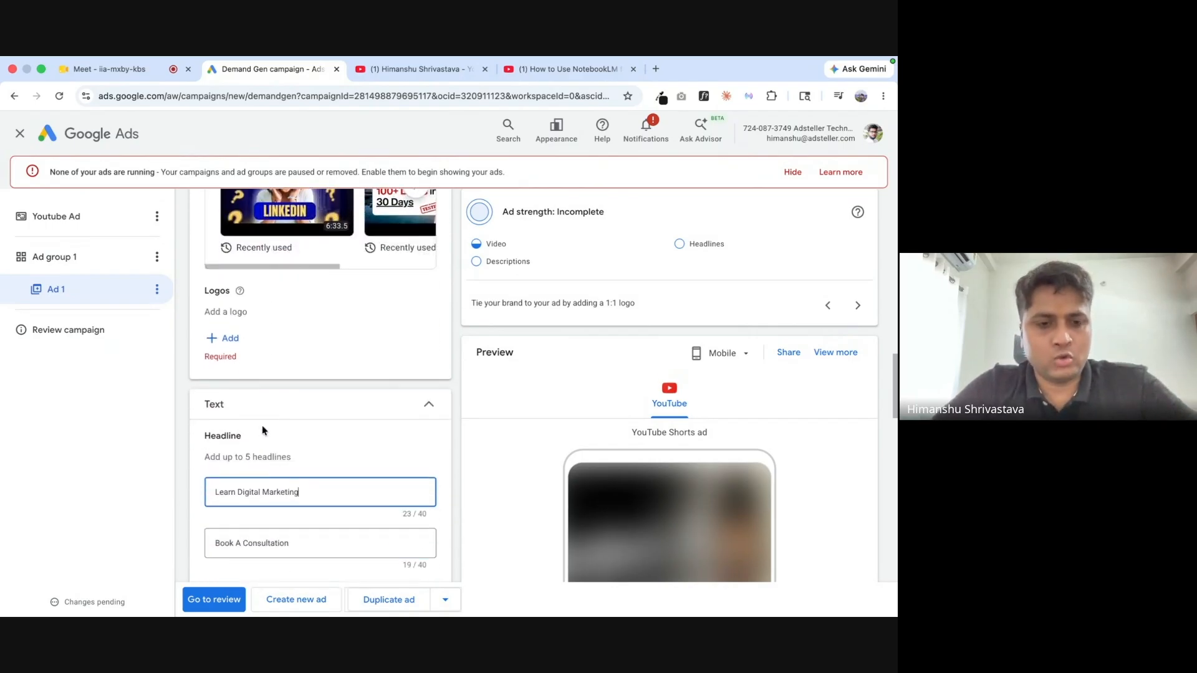
{"action": "scroll", "coordinate": [258, 419], "scroll_direction": "down", "scroll_amount": 4}
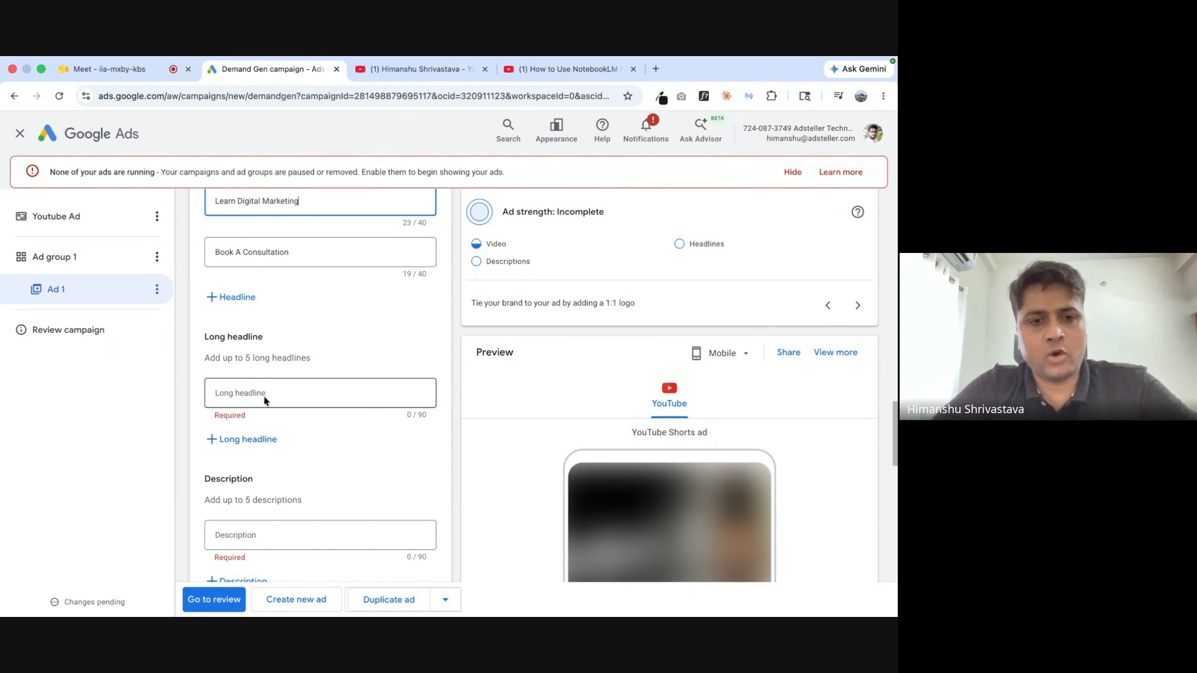
{"action": "scroll", "coordinate": [287, 400], "scroll_direction": "up", "scroll_amount": 3}
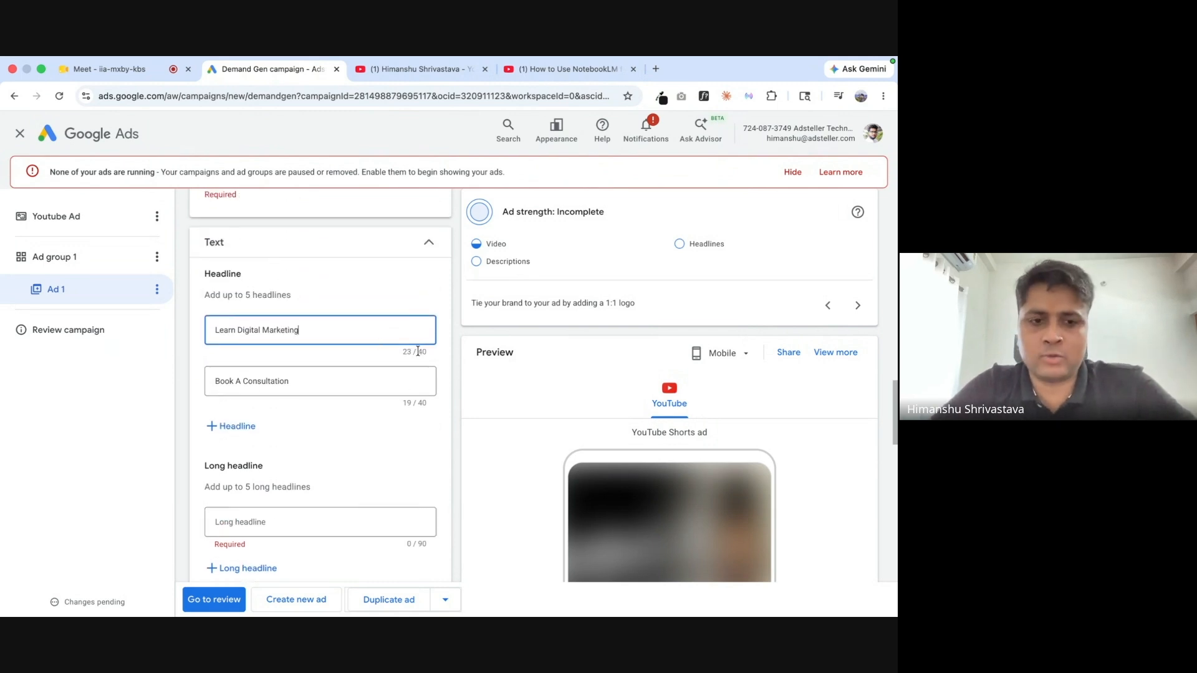
{"action": "scroll", "coordinate": [368, 402], "scroll_direction": "down", "scroll_amount": 2}
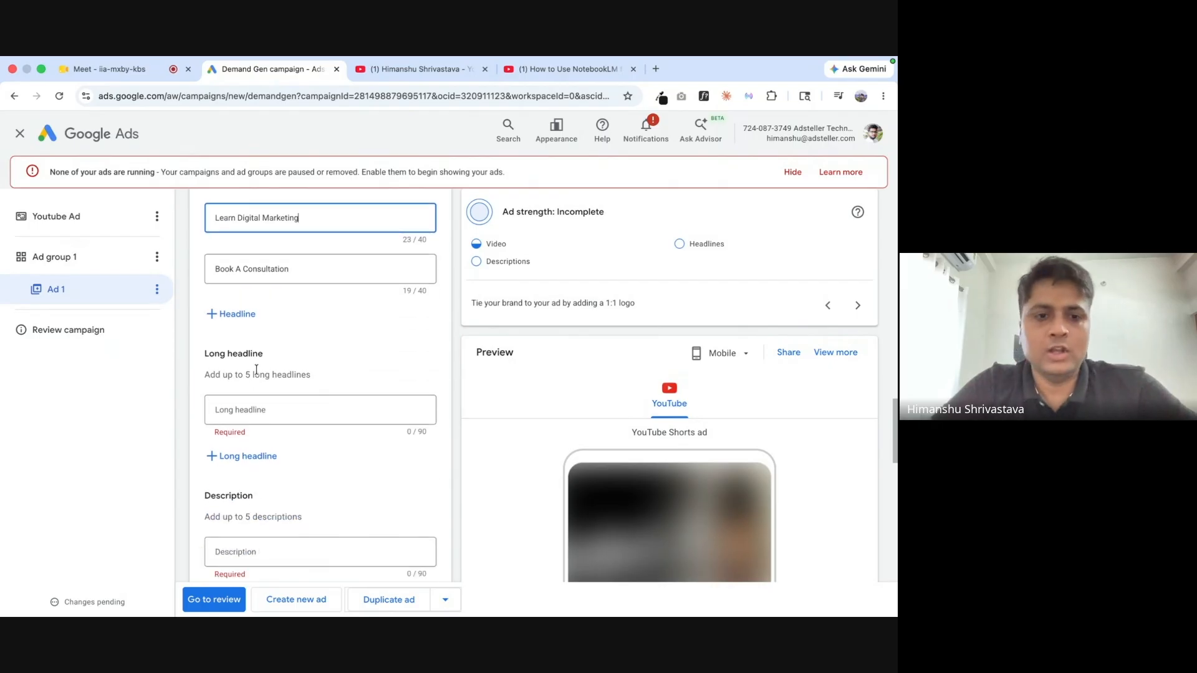
Copy Ad 1's first headline, "Learn Digital Marketing", into the first long headline.
{"action": "left_click", "coordinate": [414, 415]}
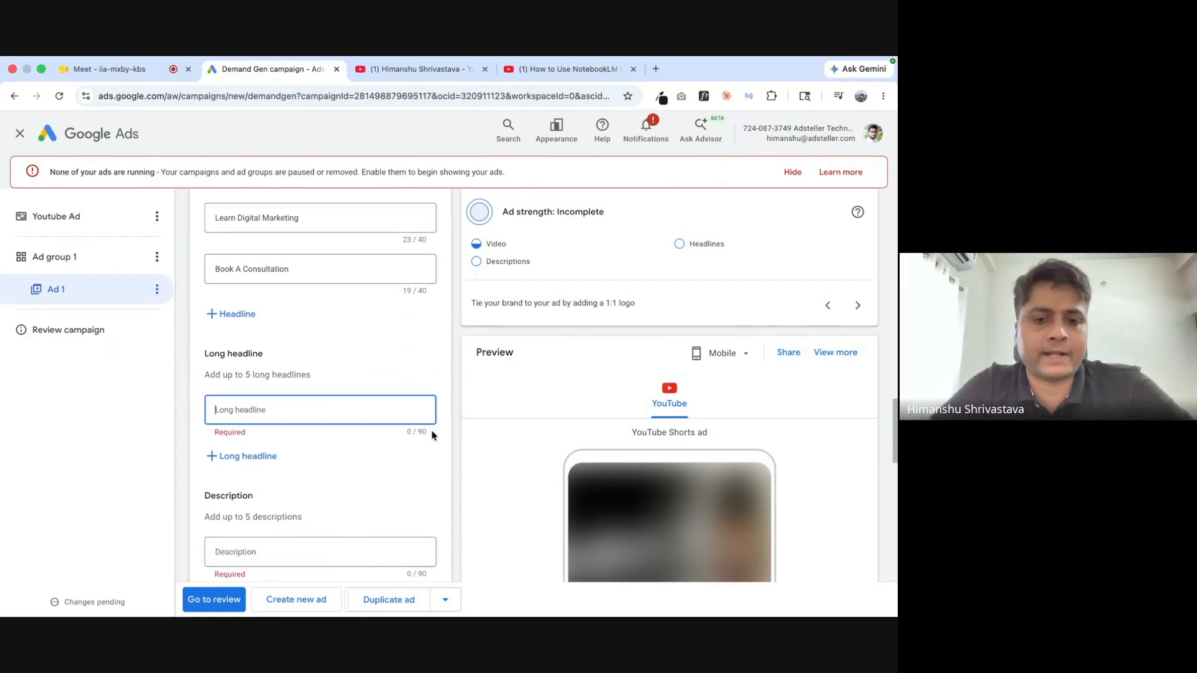
{"action": "scroll", "coordinate": [430, 433], "scroll_direction": "down", "scroll_amount": 3}
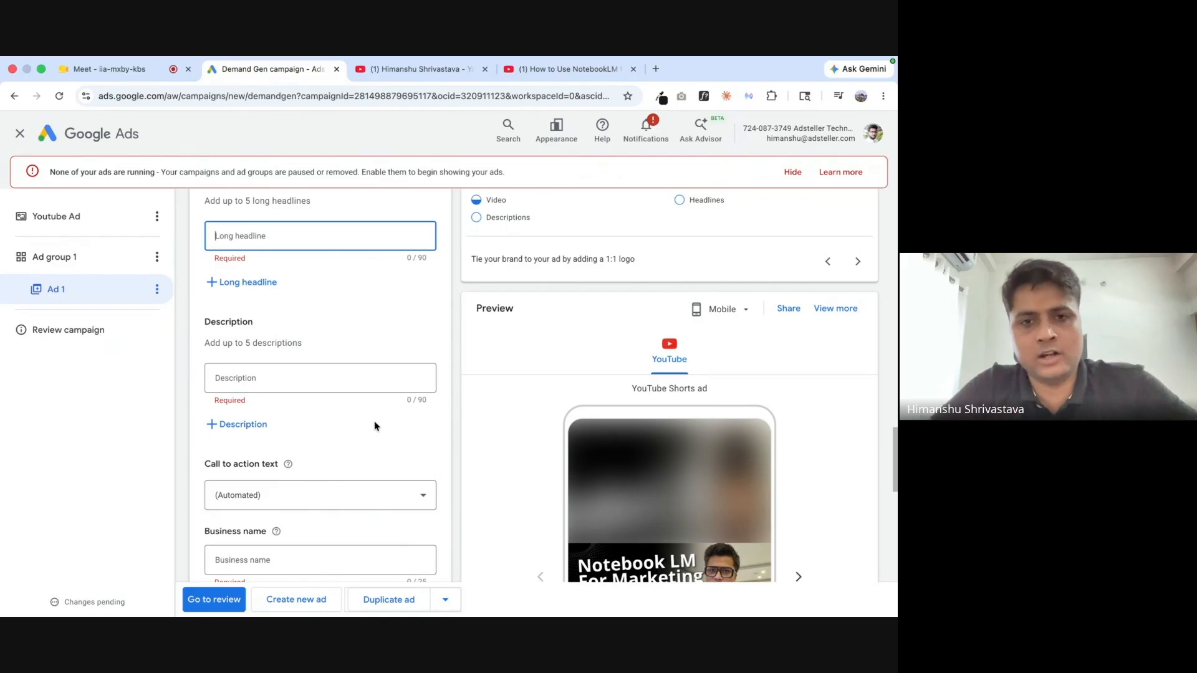
{"action": "scroll", "coordinate": [352, 337], "scroll_direction": "up", "scroll_amount": 5}
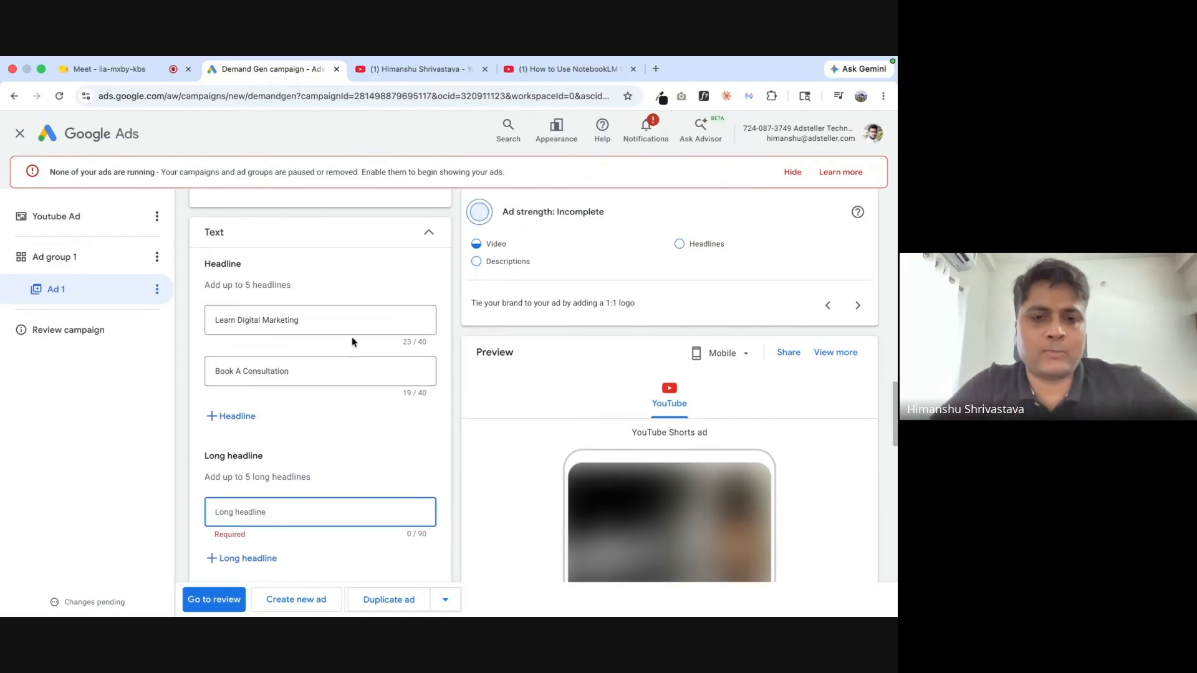
{"action": "scroll", "coordinate": [293, 411], "scroll_direction": "down", "scroll_amount": 2}
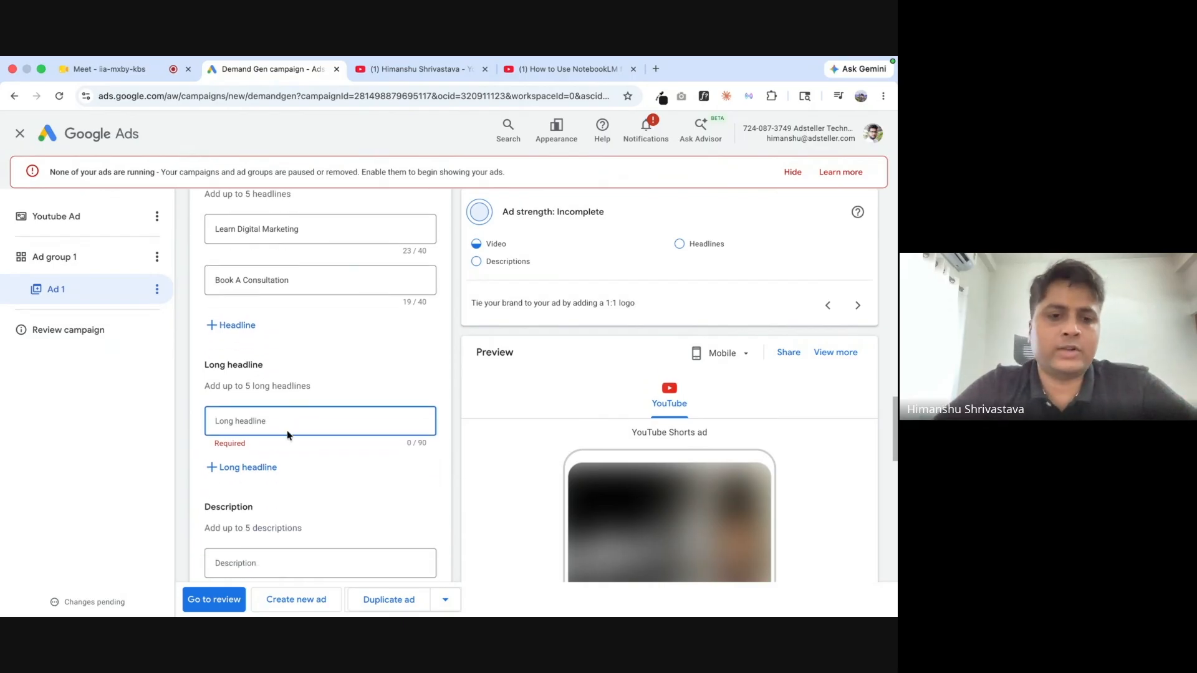
{"action": "left_click", "coordinate": [278, 399]}
{"action": "scroll", "coordinate": [273, 400], "scroll_direction": "down", "scroll_amount": 1}
{"action": "left_click", "coordinate": [273, 402]}
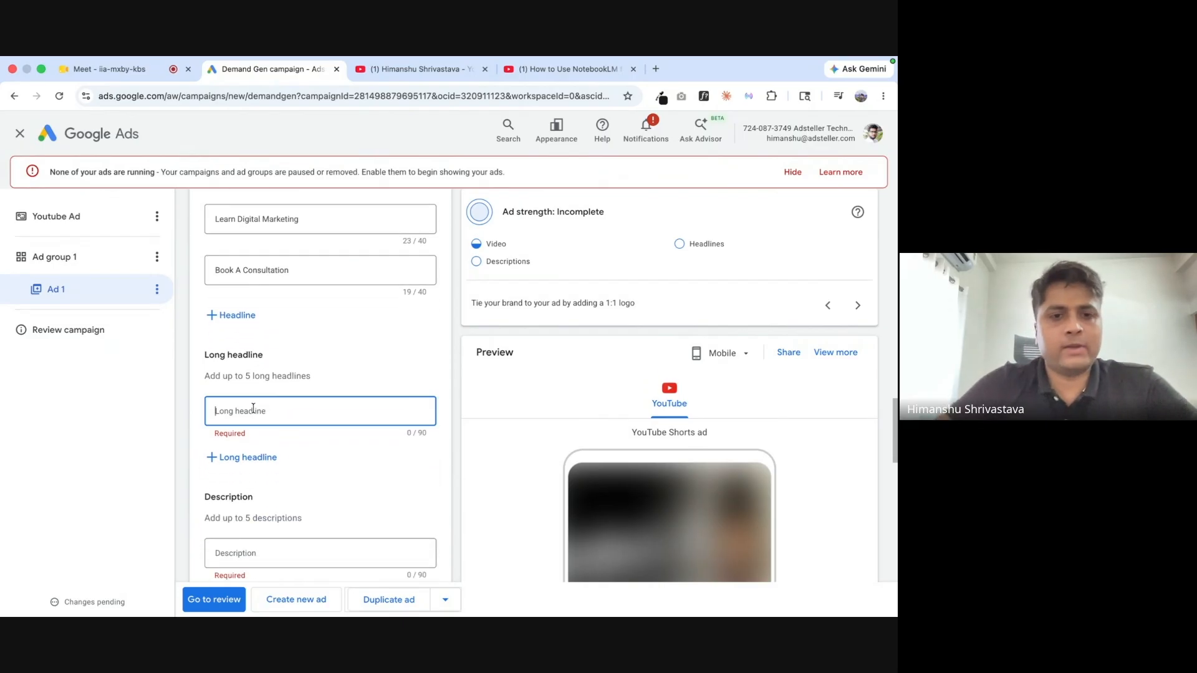
{"action": "triple_click", "coordinate": [249, 219]}
{"action": "key", "text": "super+c"}
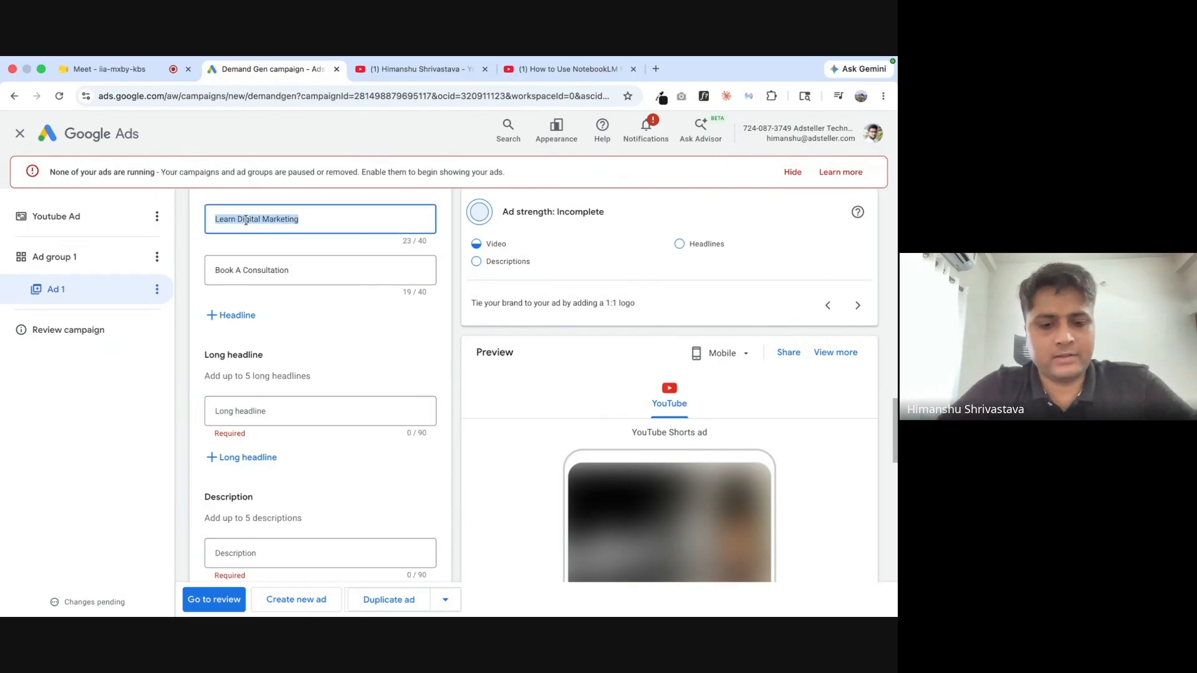
{"action": "left_click", "coordinate": [250, 417]}
{"action": "key", "text": "super+v"}
Add a second long headline to Ad 1 by copying the "Book A Consultation" headline.
{"action": "left_click", "coordinate": [237, 459]}
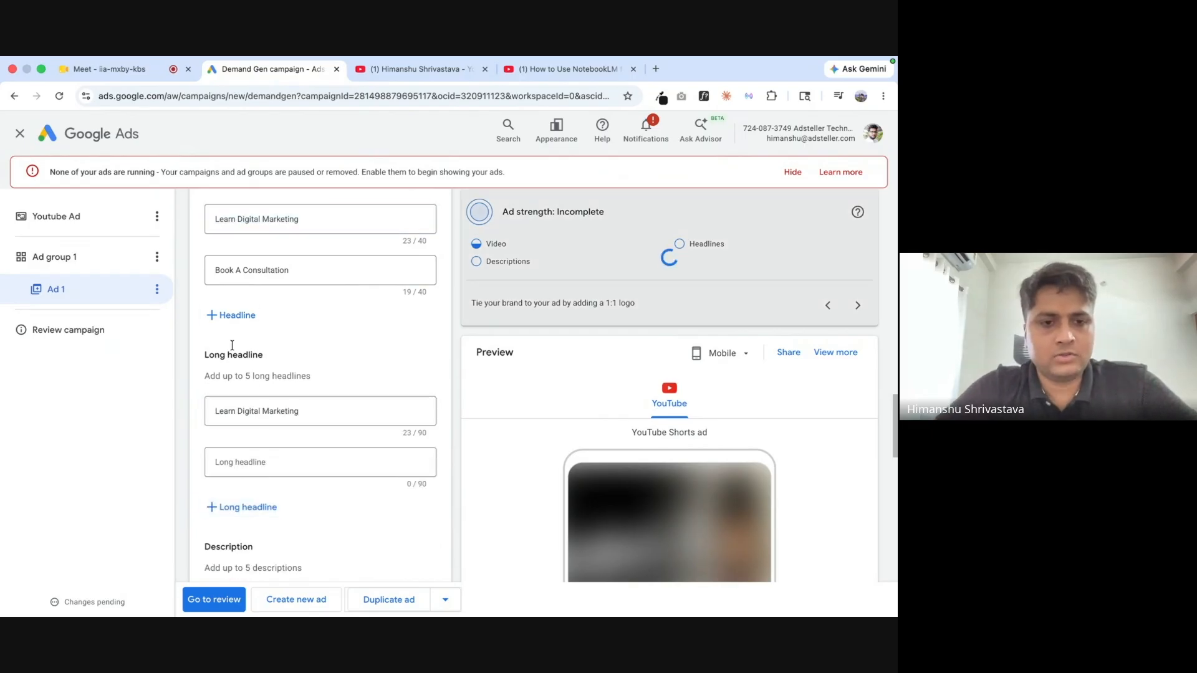
{"action": "triple_click", "coordinate": [237, 269]}
{"action": "key", "text": "super+c"}
{"action": "left_click", "coordinate": [243, 462]}
{"action": "key", "text": "super+v"}
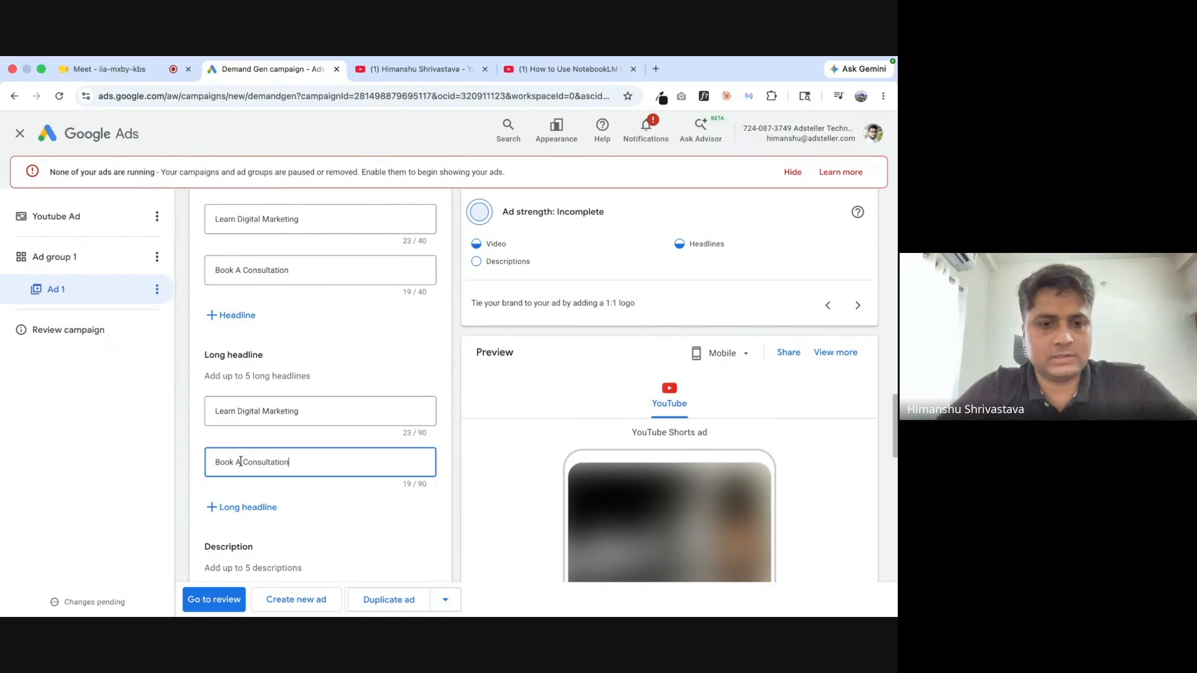
Fill both of Ad 1's descriptions with "Learn Digital Marketing".
{"action": "scroll", "coordinate": [308, 495], "scroll_direction": "down", "scroll_amount": 1}
{"action": "scroll", "coordinate": [308, 492], "scroll_direction": "down", "scroll_amount": 2}
{"action": "left_click", "coordinate": [259, 457]}
{"action": "key", "text": "super+v"}
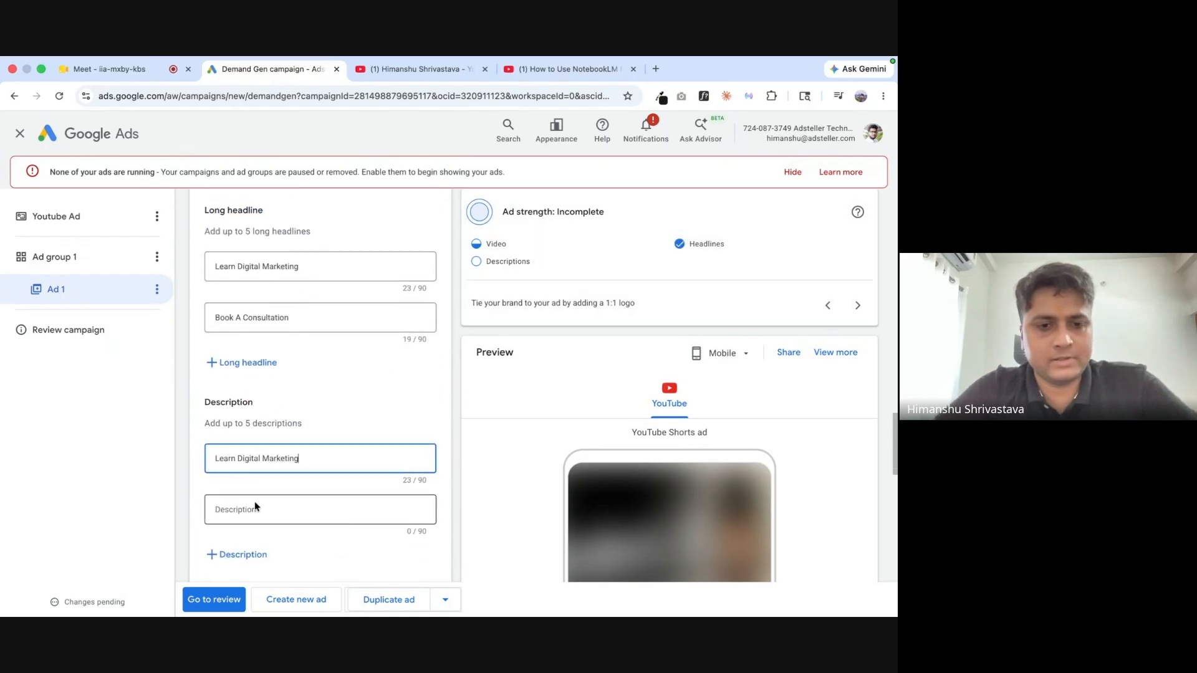
{"action": "left_click", "coordinate": [254, 503]}
{"action": "key", "text": "super+v"}
Set Ad 1's call to action text to "Watch now".
{"action": "scroll", "coordinate": [262, 489], "scroll_direction": "down", "scroll_amount": 3}
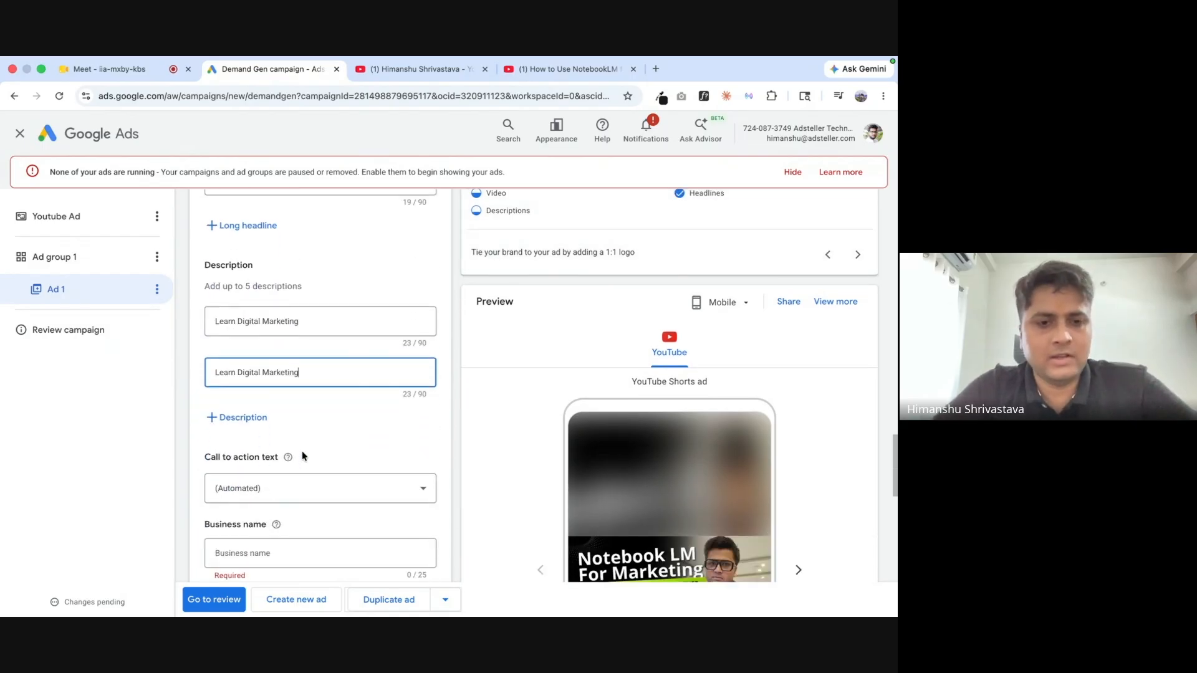
{"action": "scroll", "coordinate": [301, 449], "scroll_direction": "down", "scroll_amount": 1}
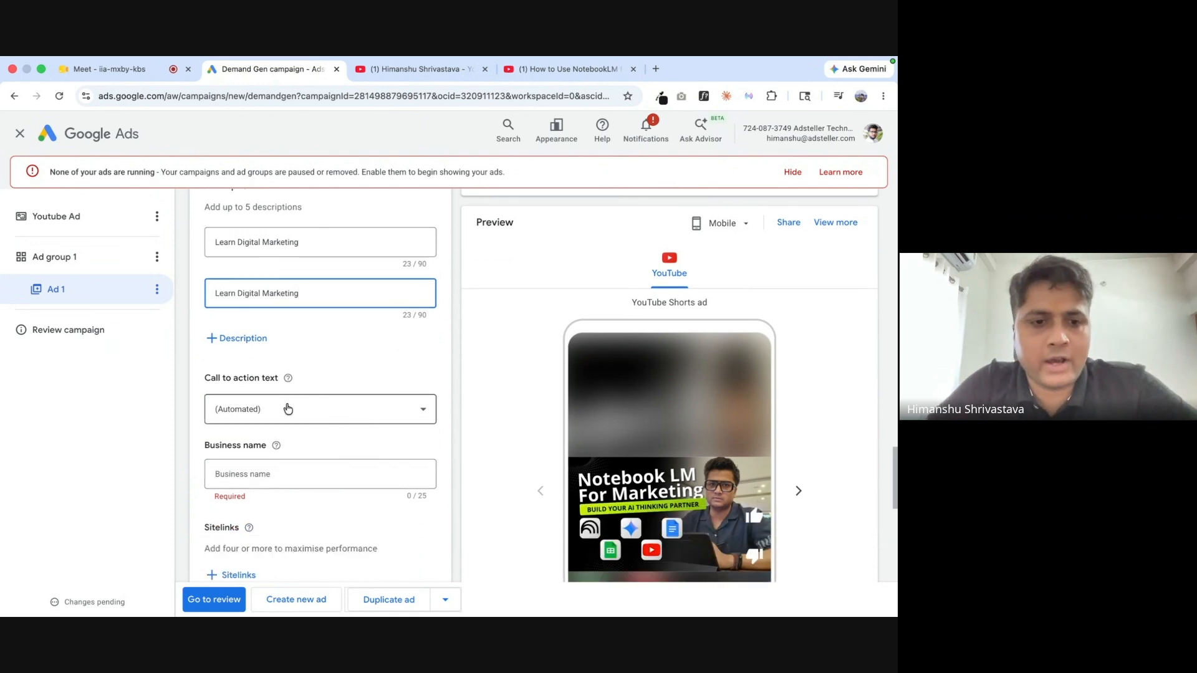
{"action": "scroll", "coordinate": [513, 413], "scroll_direction": "down", "scroll_amount": 2}
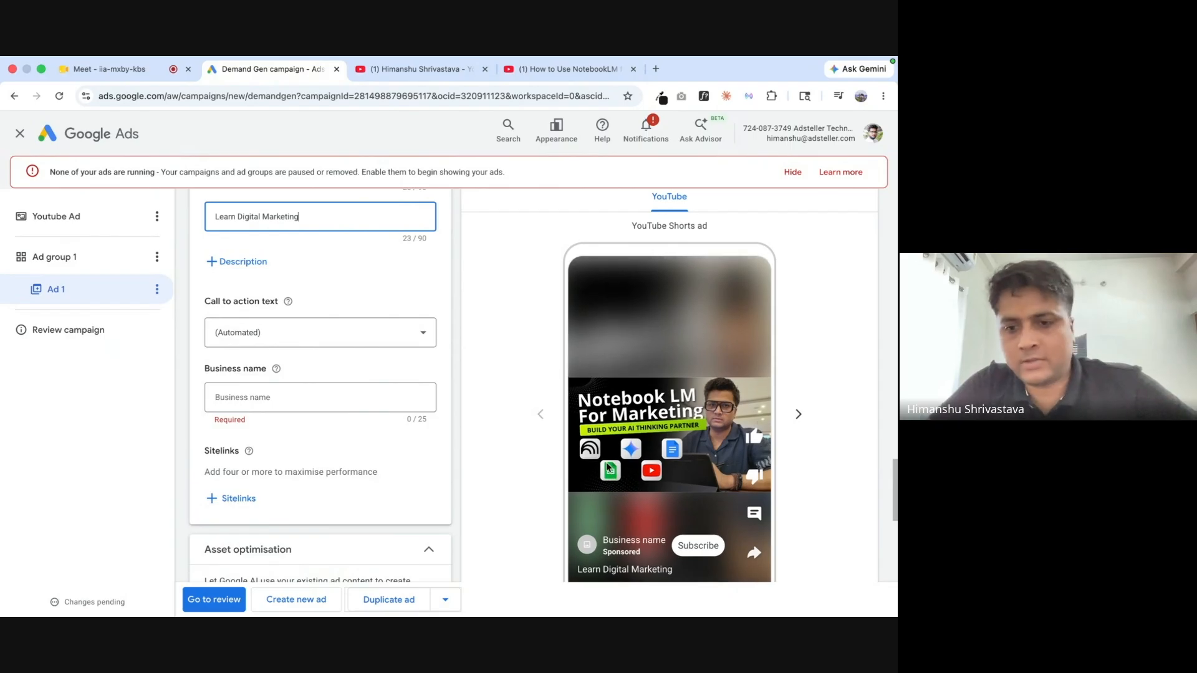
{"action": "left_click", "coordinate": [312, 333]}
{"action": "scroll", "coordinate": [325, 409], "scroll_direction": "down", "scroll_amount": 5}
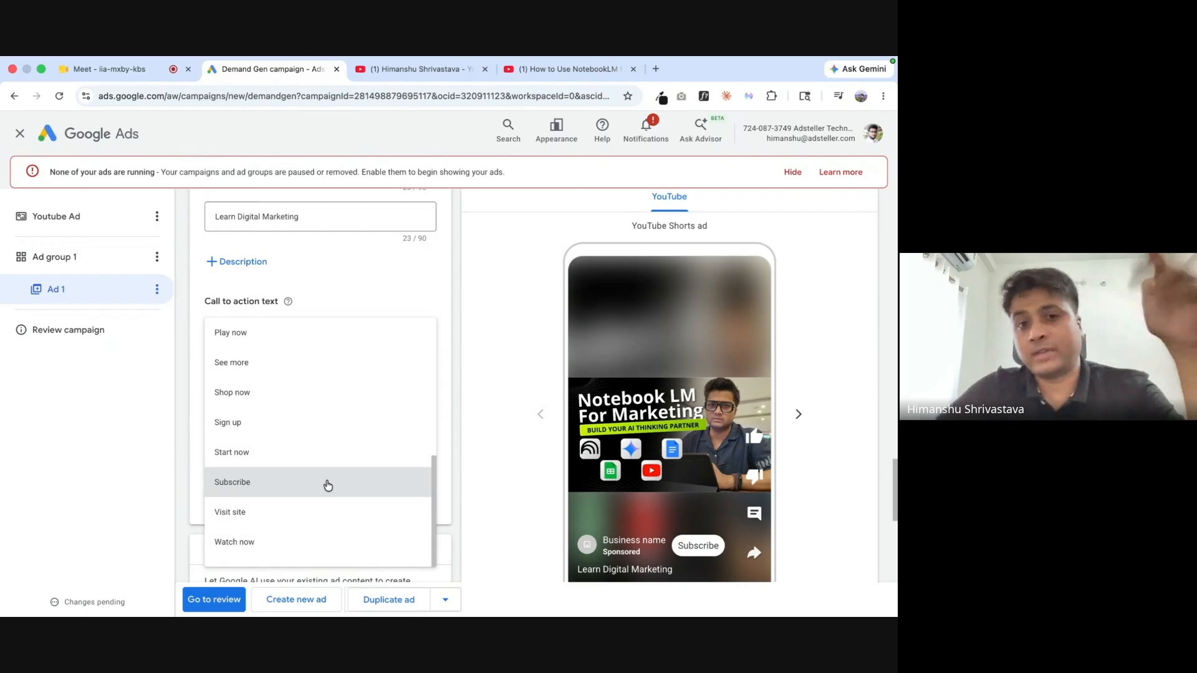
{"action": "left_click", "coordinate": [320, 537]}
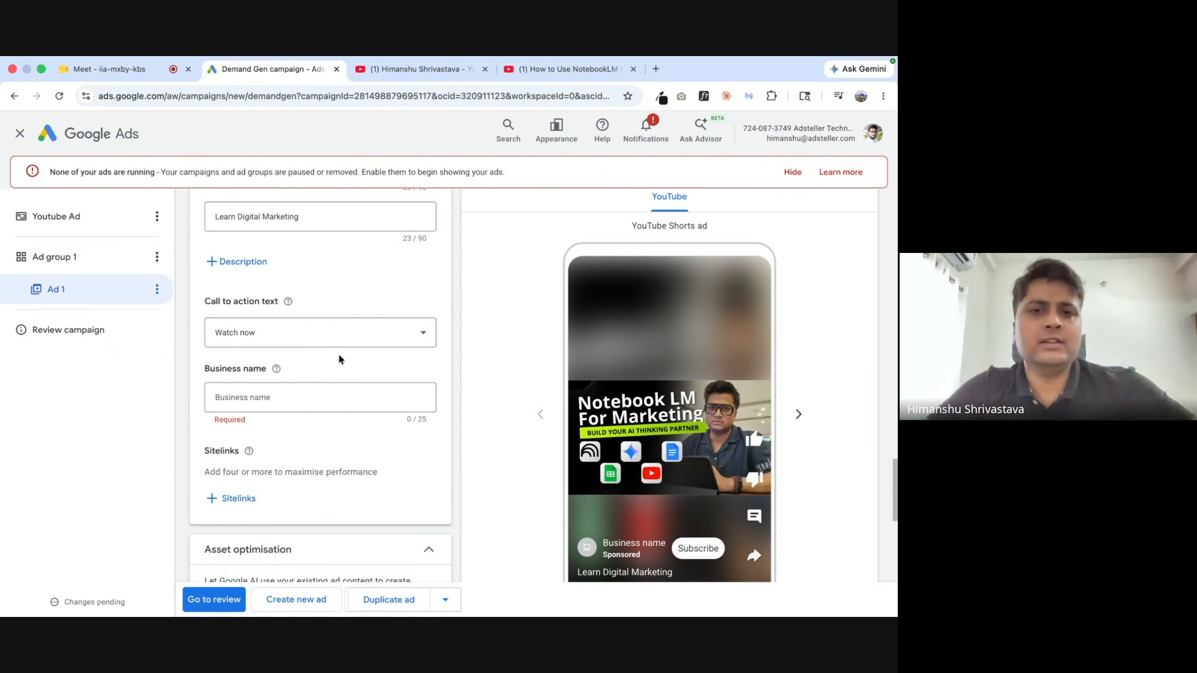
Enter the advertiser's first name as Ad 1's business name.
{"action": "left_click", "coordinate": [317, 400]}
{"action": "type", "text": "Himanbshu"}
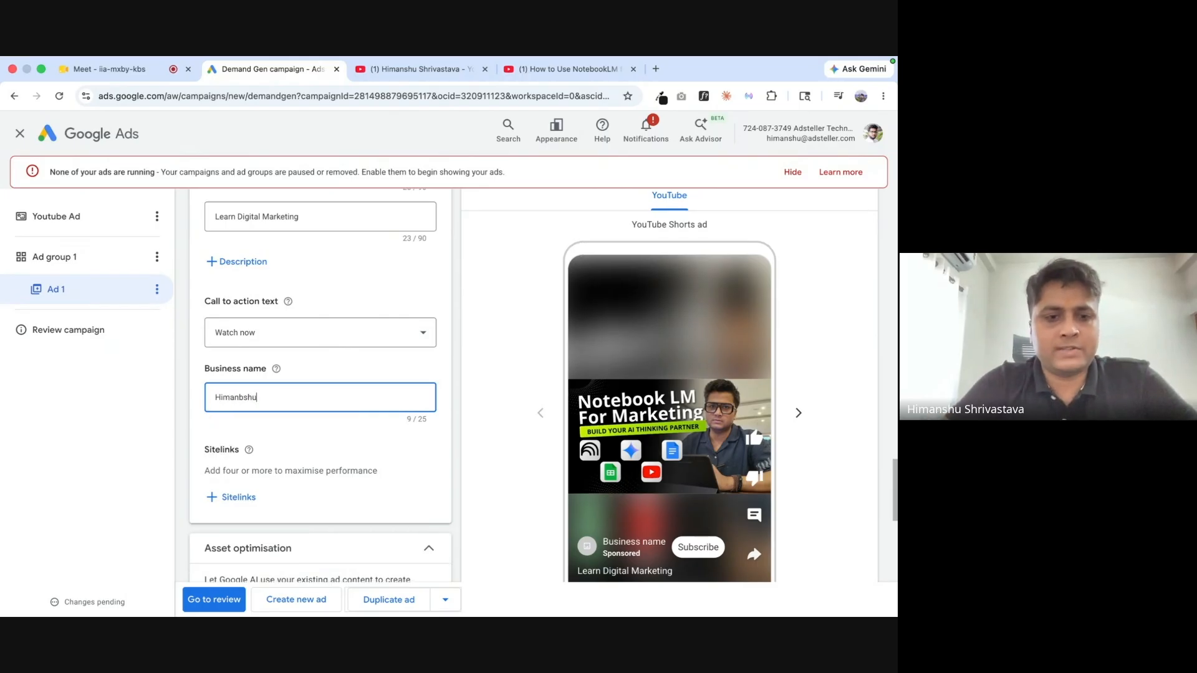
{"action": "key", "text": "super+a"}
{"action": "type", "text": "Himanbshu"}
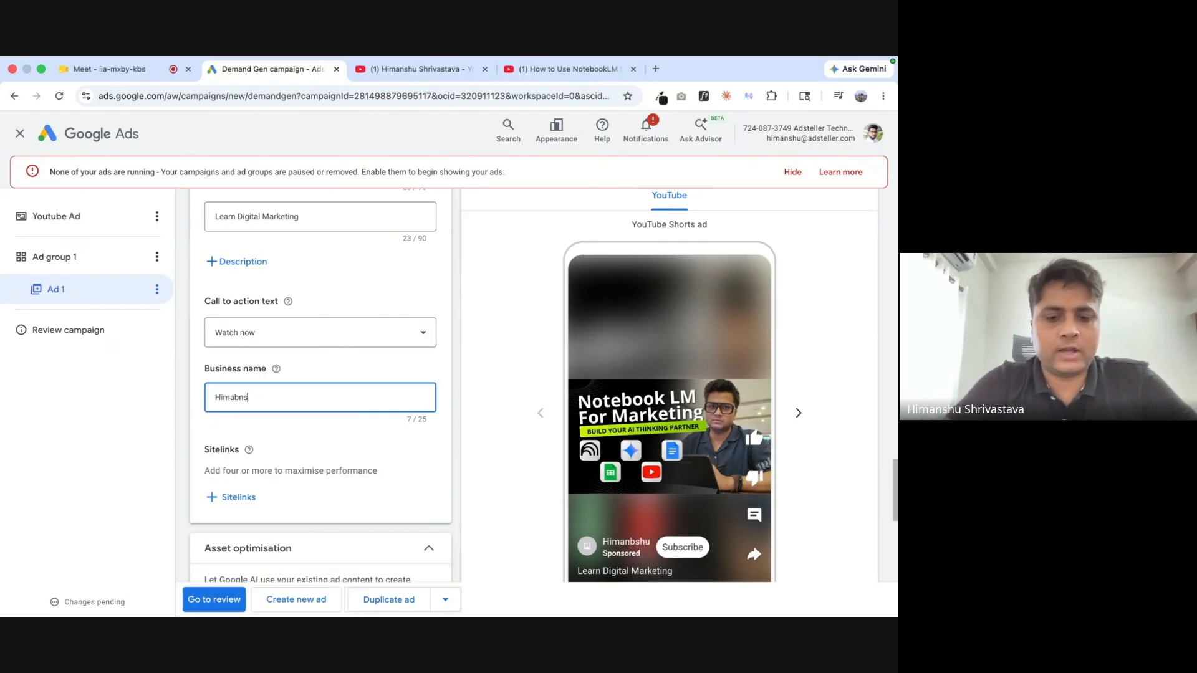
{"action": "key", "text": "super+a"}
{"action": "type", "text": "Himanshu"}
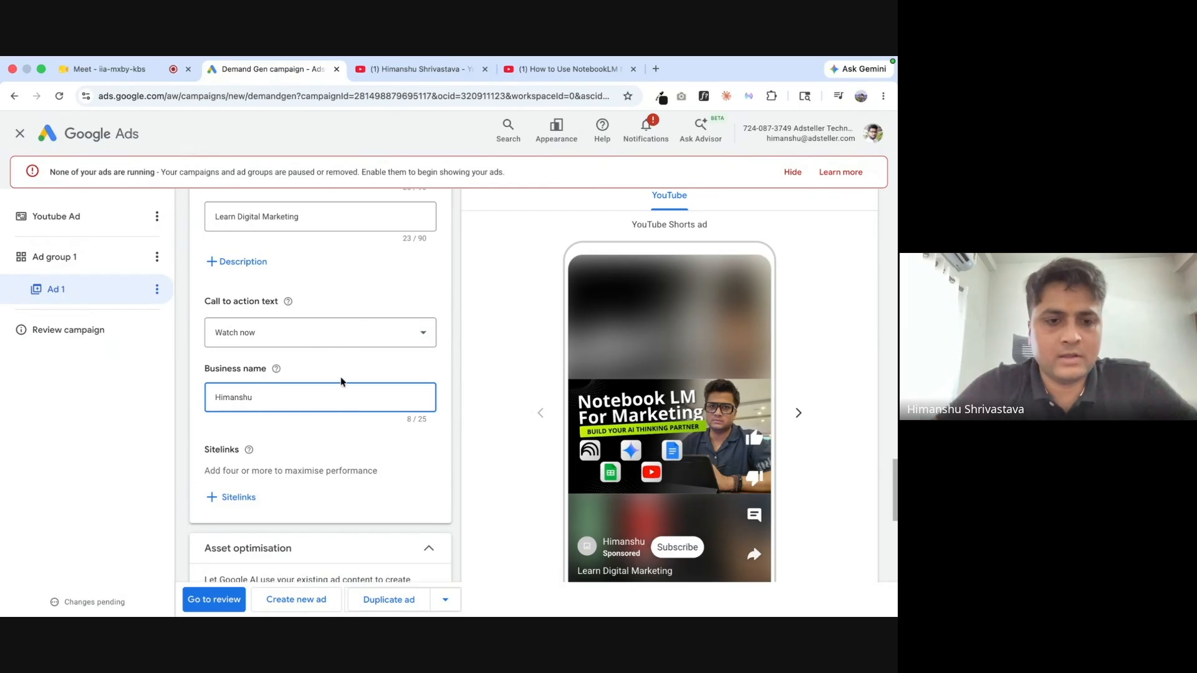
Try out the Get A Quote and E-commerce Website sitelinks in the YouTube mobile preview, and discard the selection without saving.
{"action": "scroll", "coordinate": [329, 464], "scroll_direction": "down", "scroll_amount": 3}
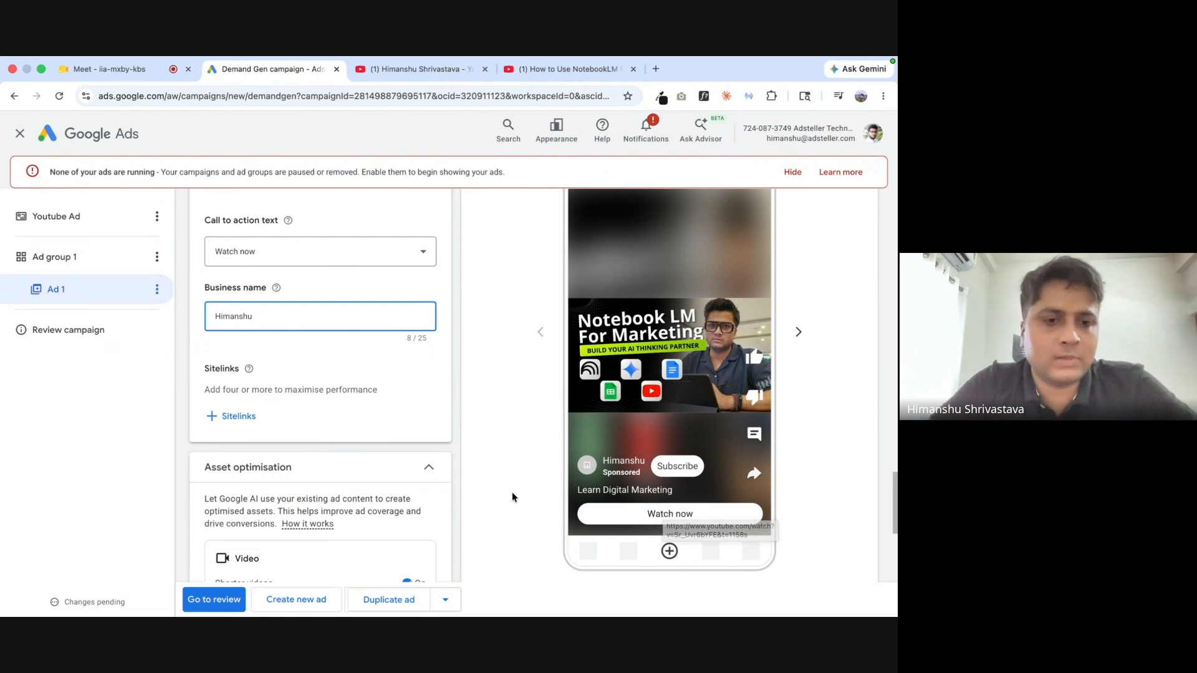
{"action": "left_click", "coordinate": [239, 422]}
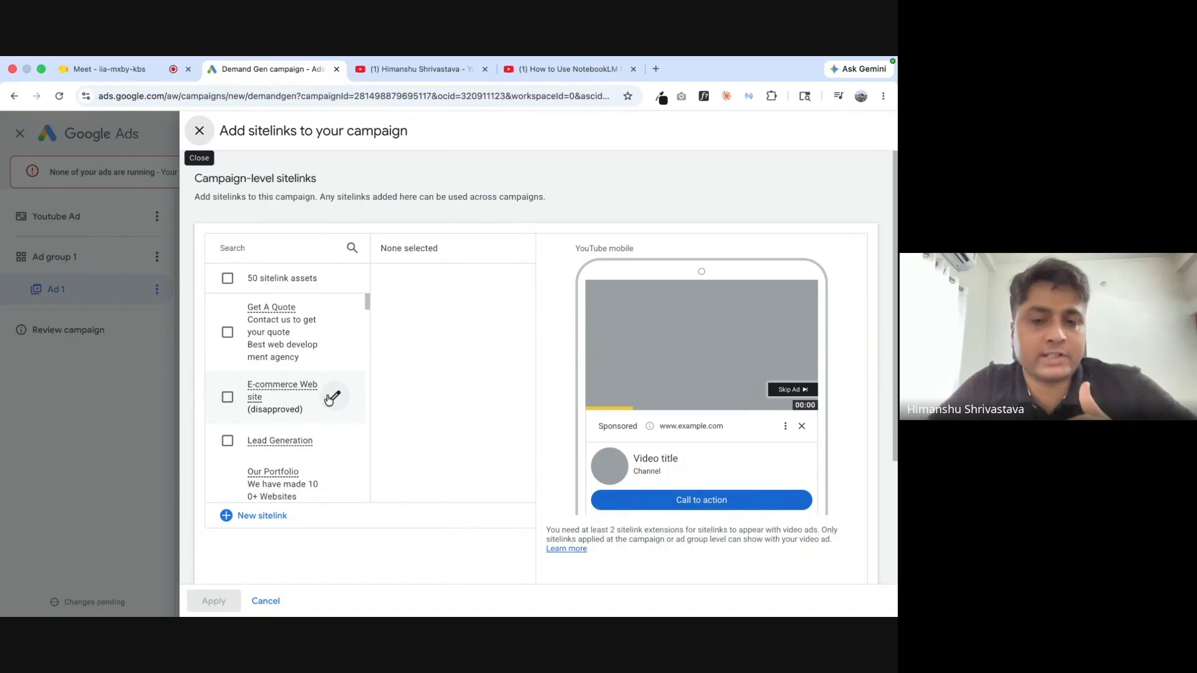
{"action": "left_click", "coordinate": [227, 333]}
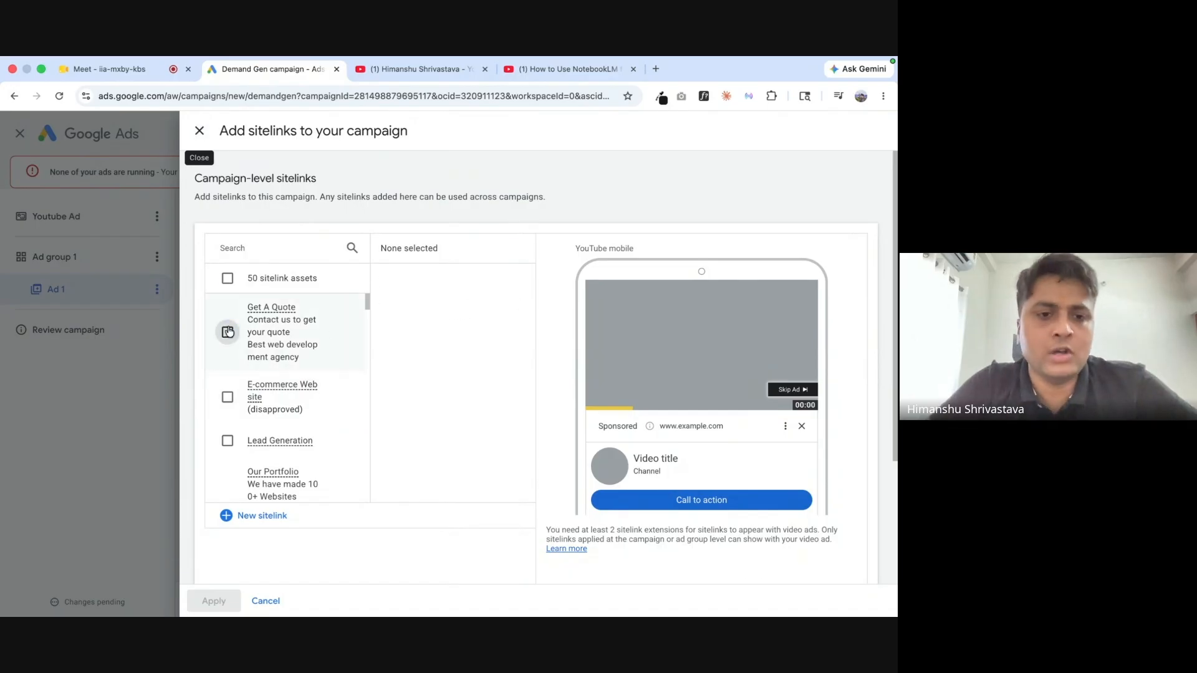
{"action": "left_click", "coordinate": [230, 402]}
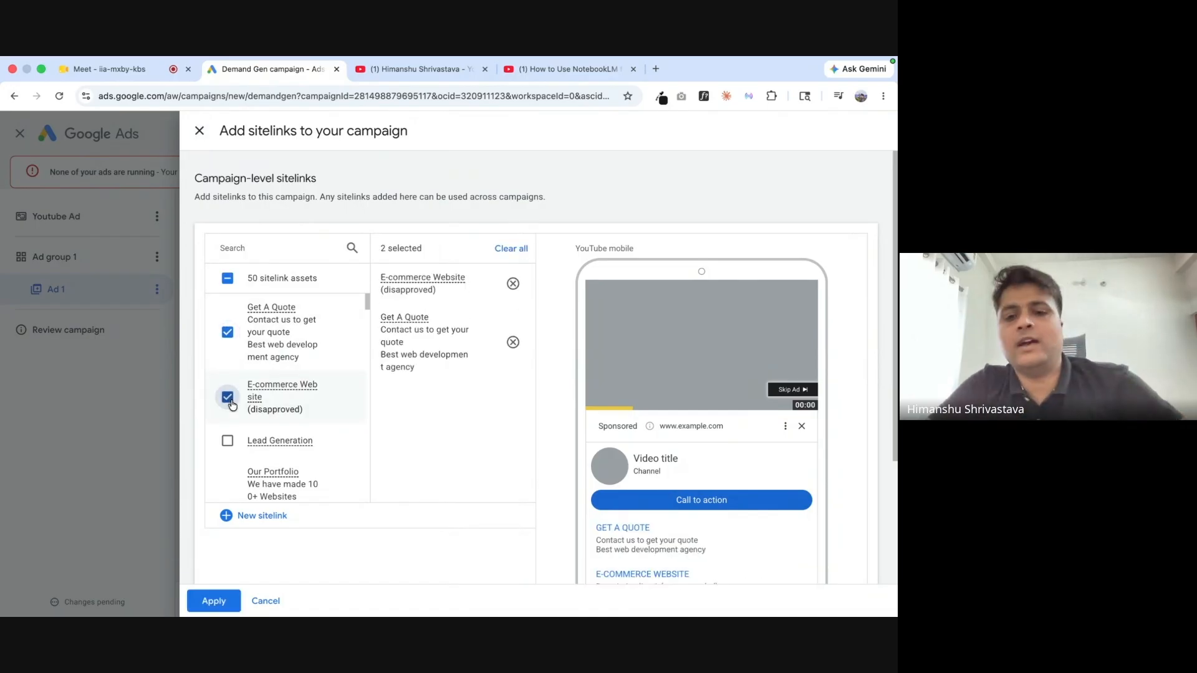
{"action": "scroll", "coordinate": [602, 468], "scroll_direction": "down", "scroll_amount": 1}
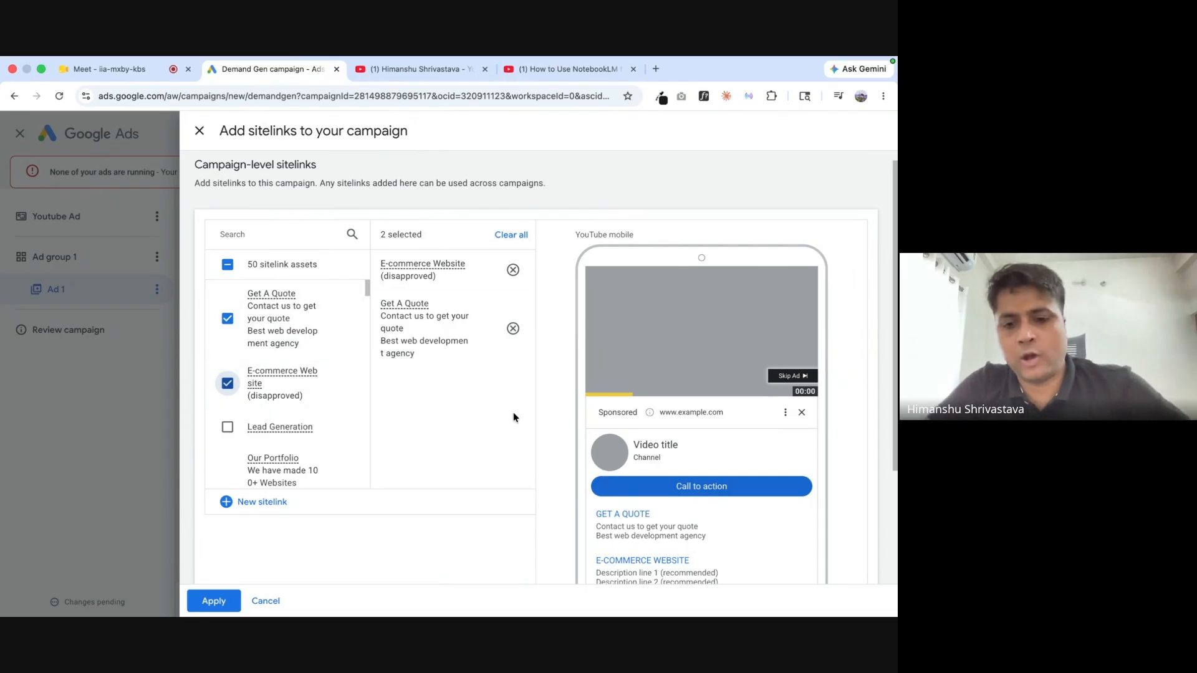
{"action": "scroll", "coordinate": [634, 417], "scroll_direction": "down", "scroll_amount": 2}
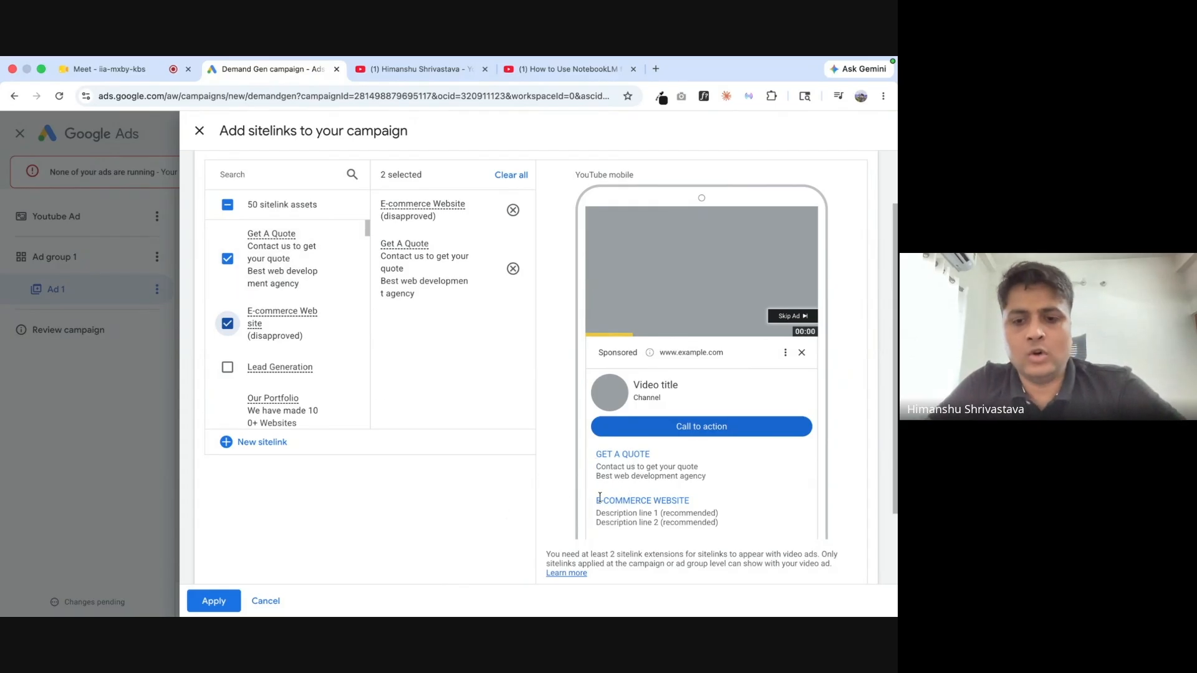
{"action": "mouse_move", "coordinate": [310, 370]}
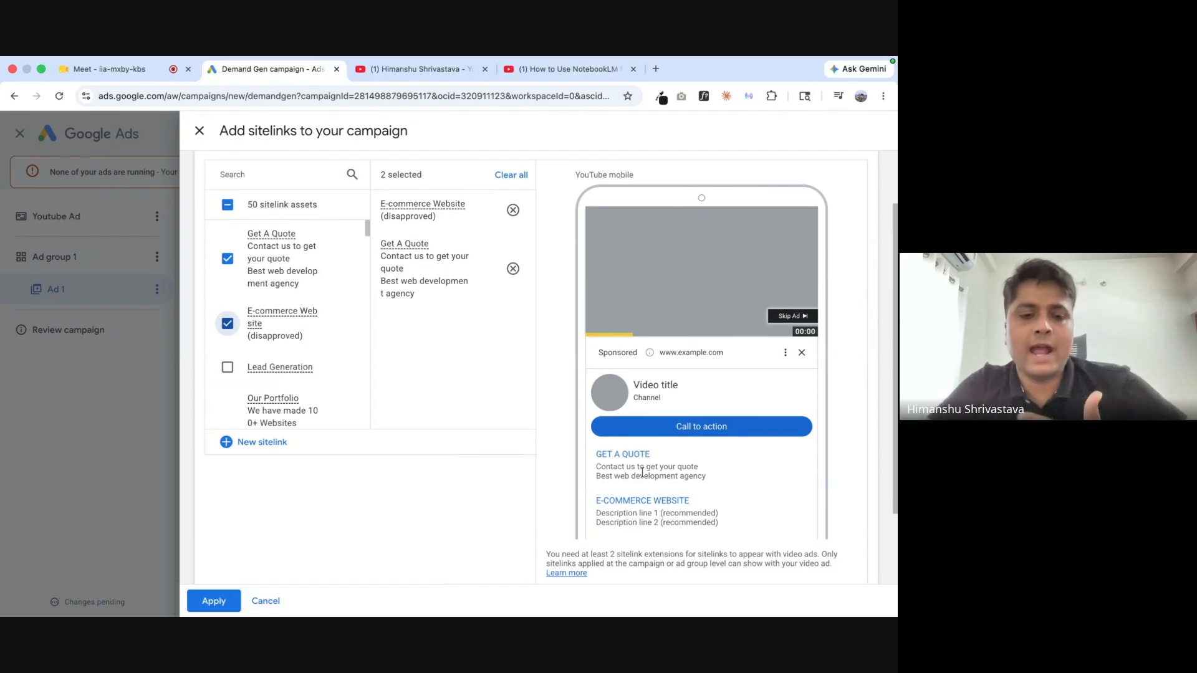
{"action": "left_click", "coordinate": [265, 602]}
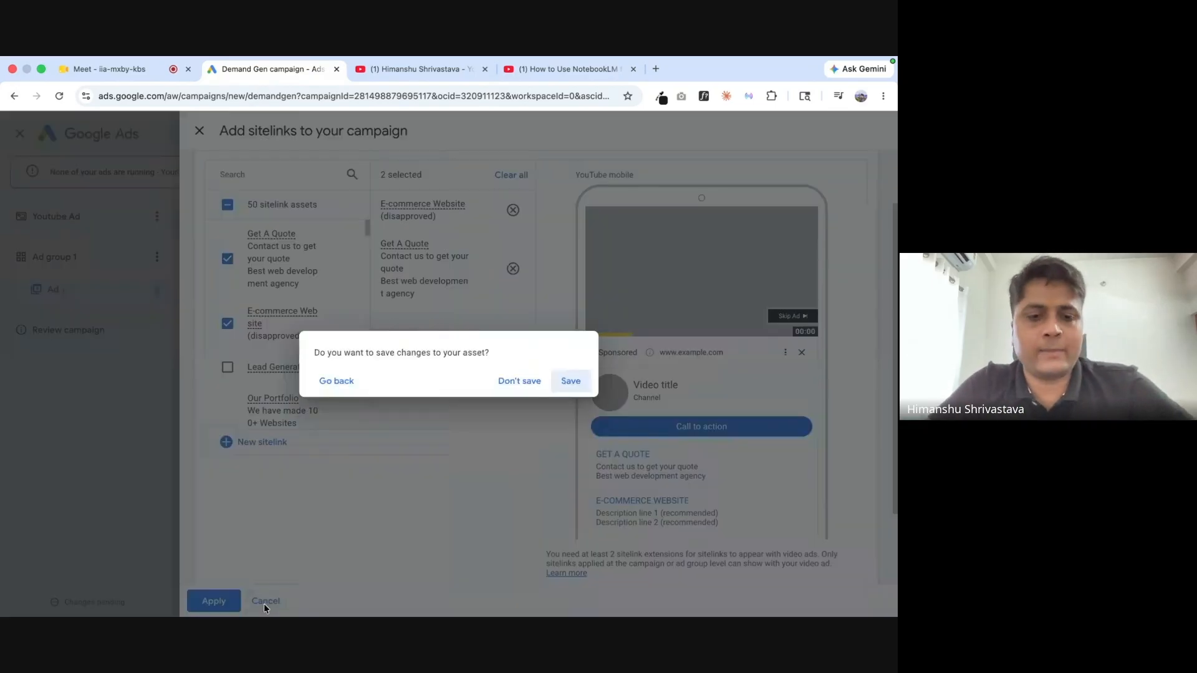
{"action": "left_click", "coordinate": [523, 382]}
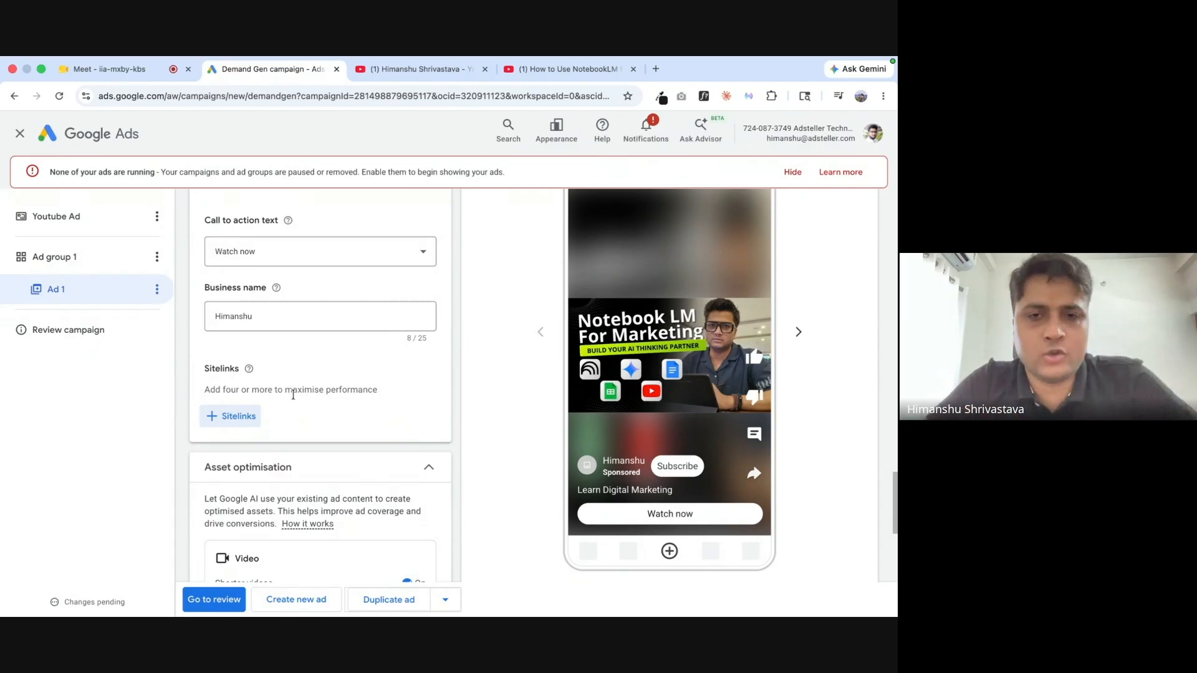
Look at the asset optimisation example for shorter videos and close it.
{"action": "scroll", "coordinate": [305, 398], "scroll_direction": "down", "scroll_amount": 3}
{"action": "scroll", "coordinate": [258, 441], "scroll_direction": "down", "scroll_amount": 2}
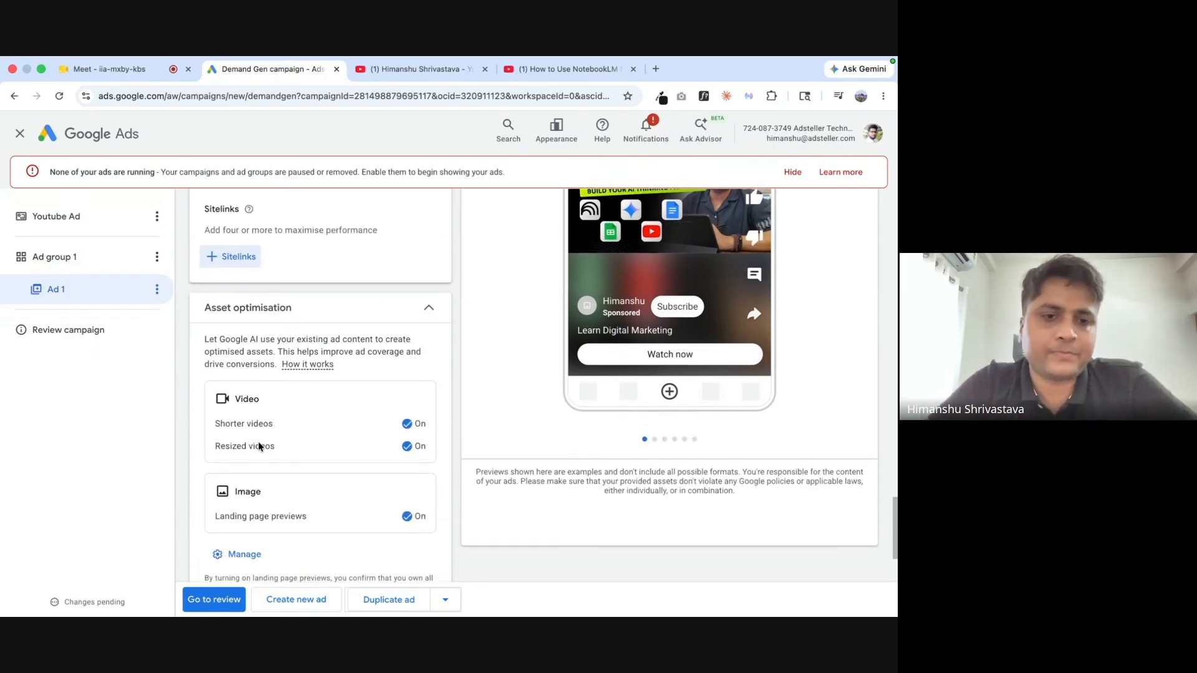
{"action": "mouse_move", "coordinate": [318, 393]}
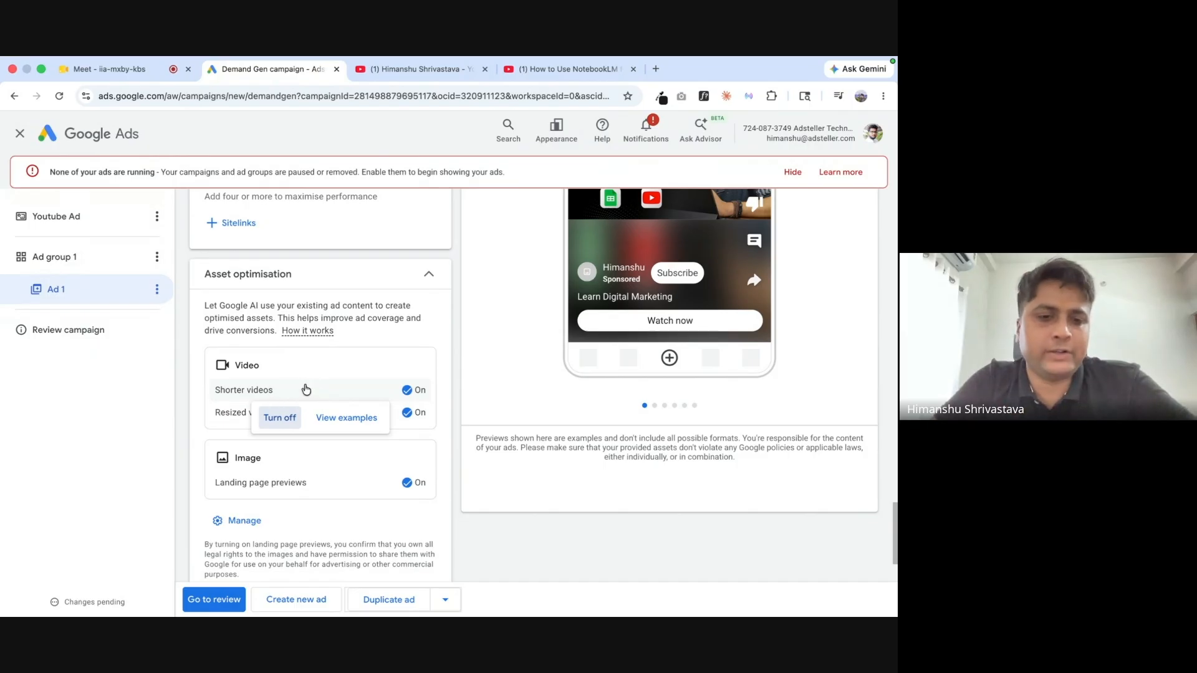
{"action": "left_click", "coordinate": [343, 418]}
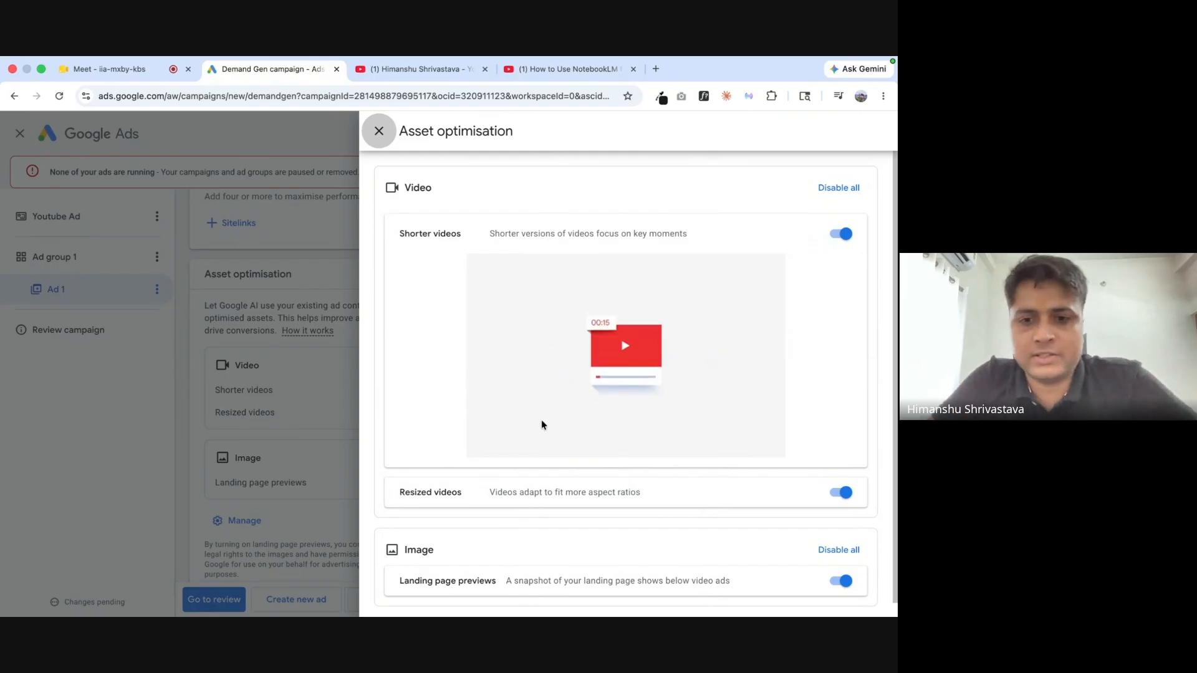
{"action": "scroll", "coordinate": [446, 435], "scroll_direction": "down", "scroll_amount": 1}
{"action": "left_click", "coordinate": [377, 132]}
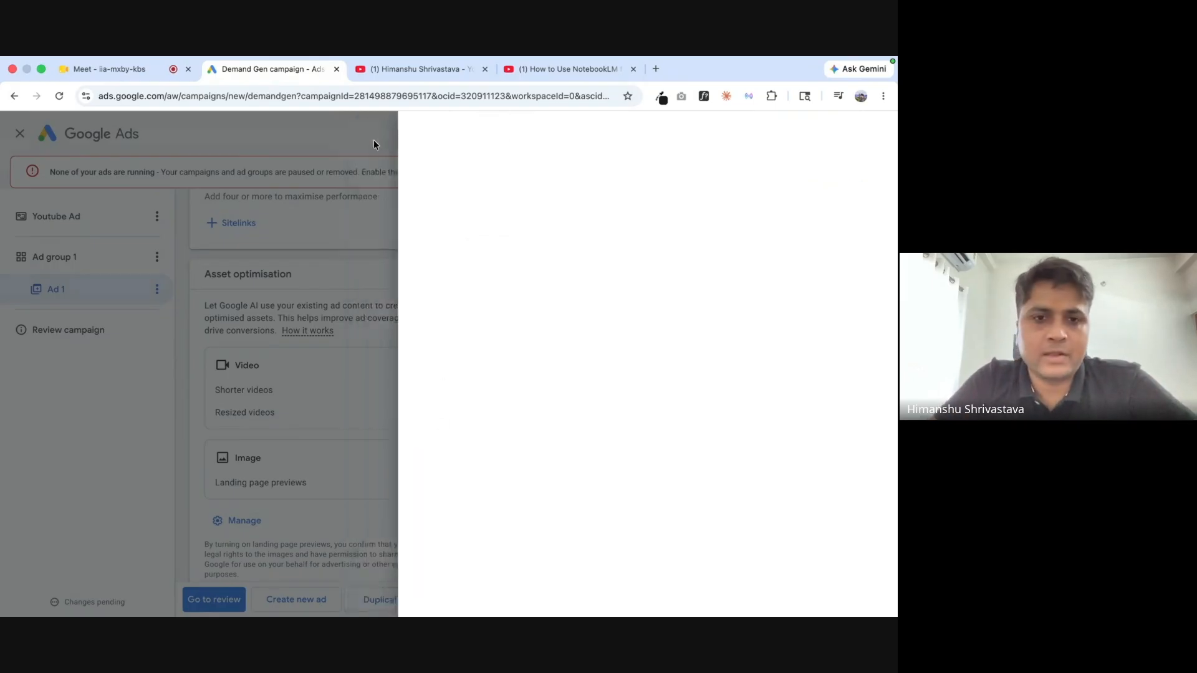
Turn off Ad 1's asset optimisation for shorter videos, resized videos and landing page previews.
{"action": "mouse_move", "coordinate": [298, 414]}
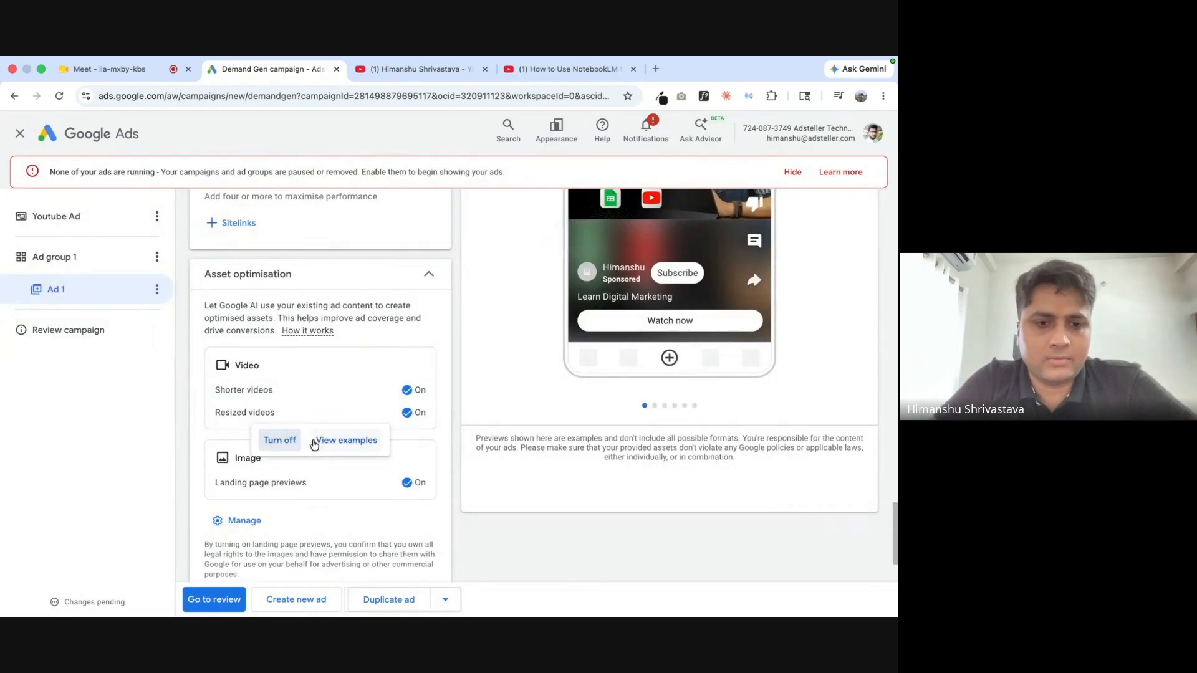
{"action": "left_click", "coordinate": [280, 416]}
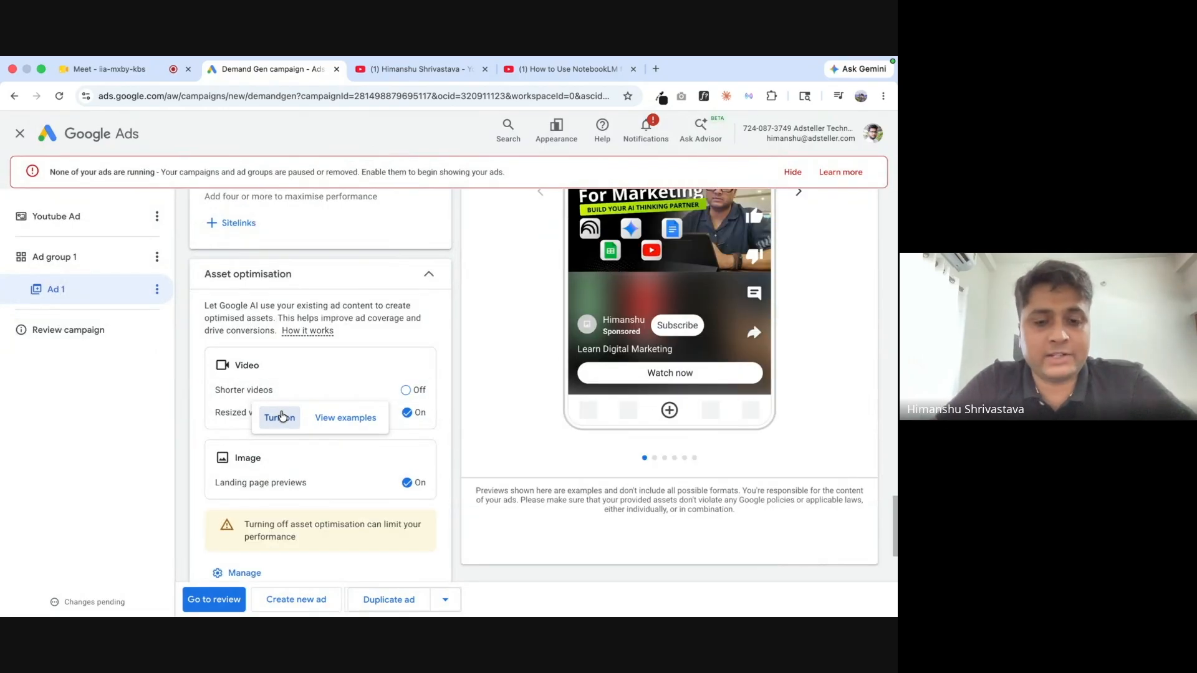
{"action": "left_click", "coordinate": [273, 419]}
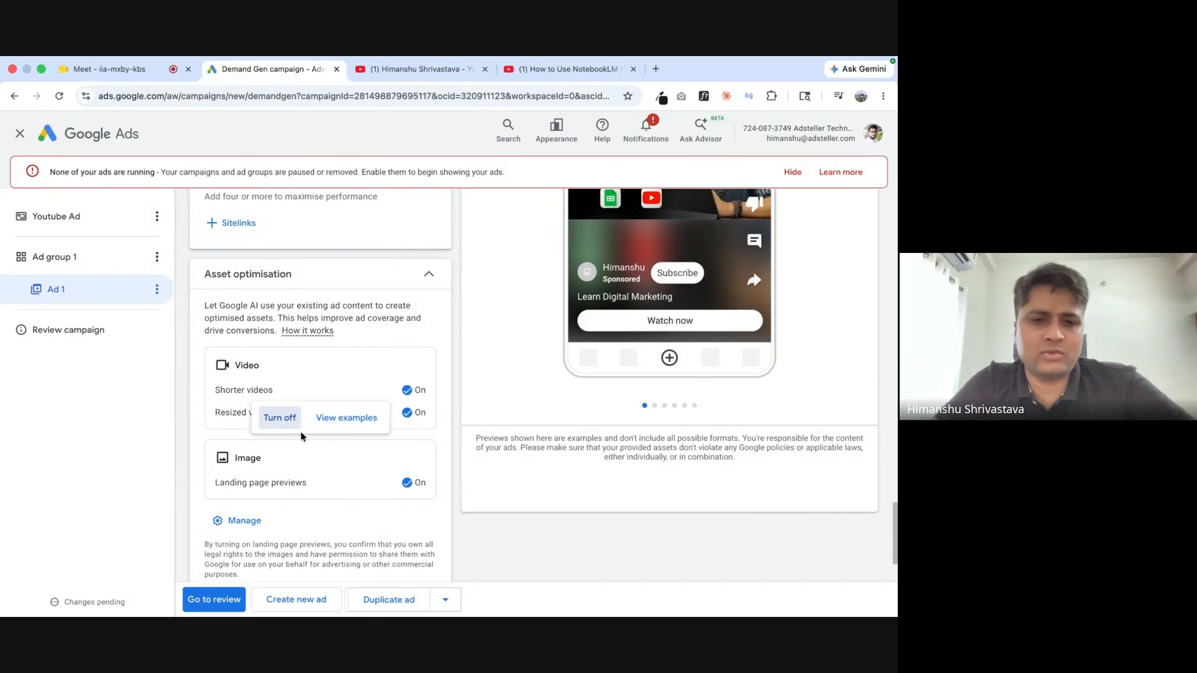
{"action": "left_click", "coordinate": [279, 419]}
{"action": "left_click", "coordinate": [281, 419]}
{"action": "left_click", "coordinate": [283, 419]}
{"action": "mouse_move", "coordinate": [274, 485]}
{"action": "left_click", "coordinate": [278, 510]}
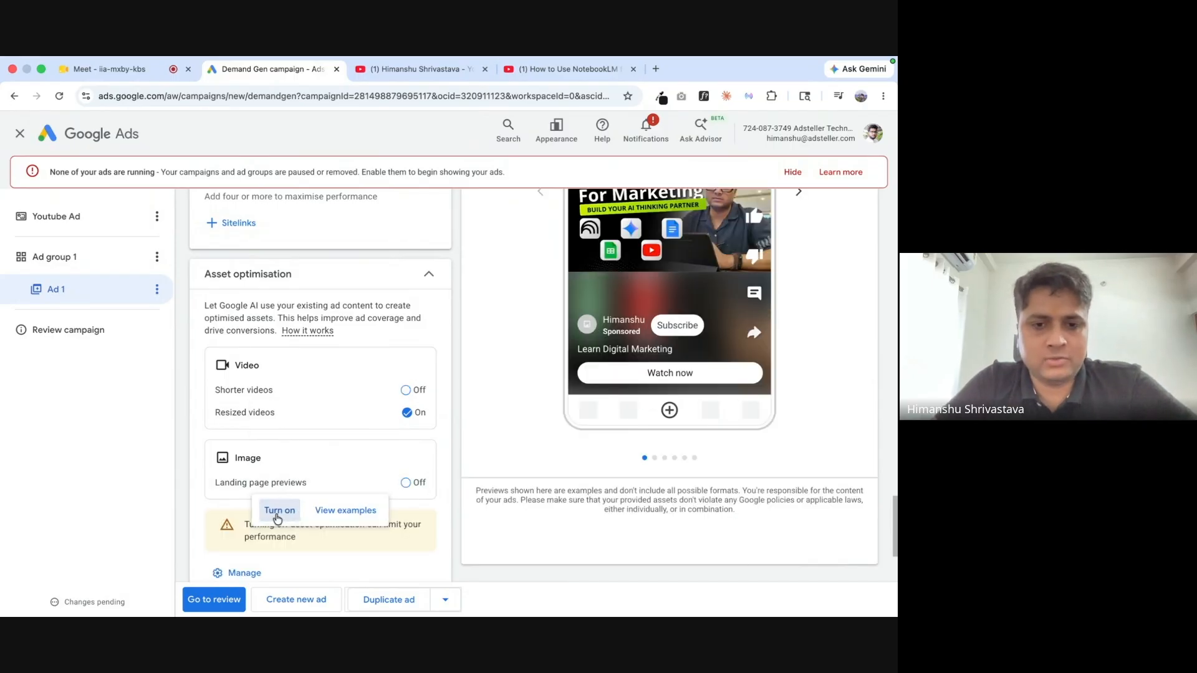
{"action": "mouse_move", "coordinate": [299, 413]}
{"action": "left_click", "coordinate": [282, 441]}
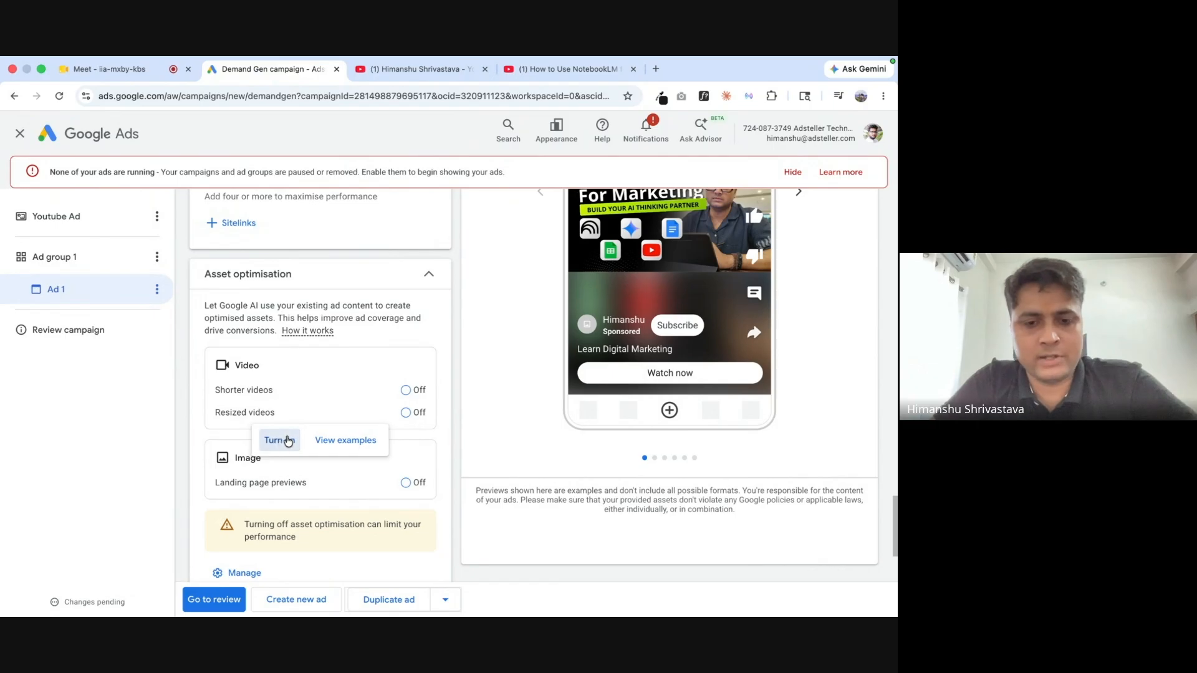
Proceed from Ad 1 to the Youtube Ad campaign review, cancel the identity confirmation and look over the review summary.
{"action": "scroll", "coordinate": [417, 366], "scroll_direction": "down", "scroll_amount": 3}
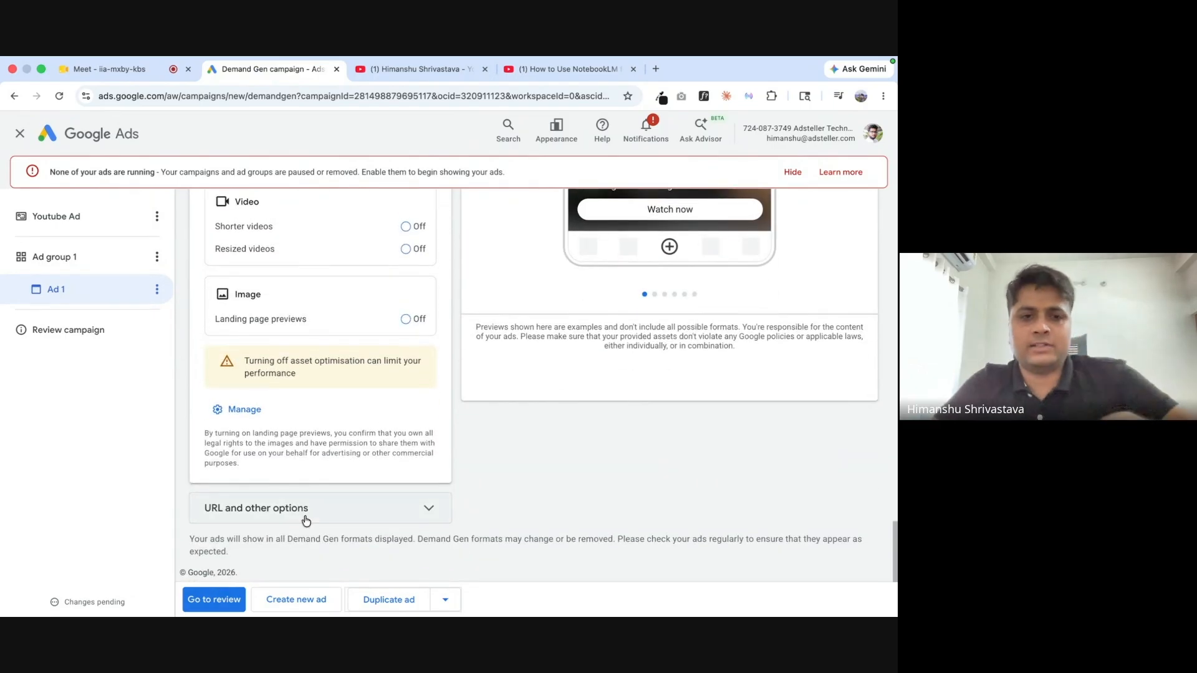
{"action": "scroll", "coordinate": [306, 521], "scroll_direction": "up", "scroll_amount": 10}
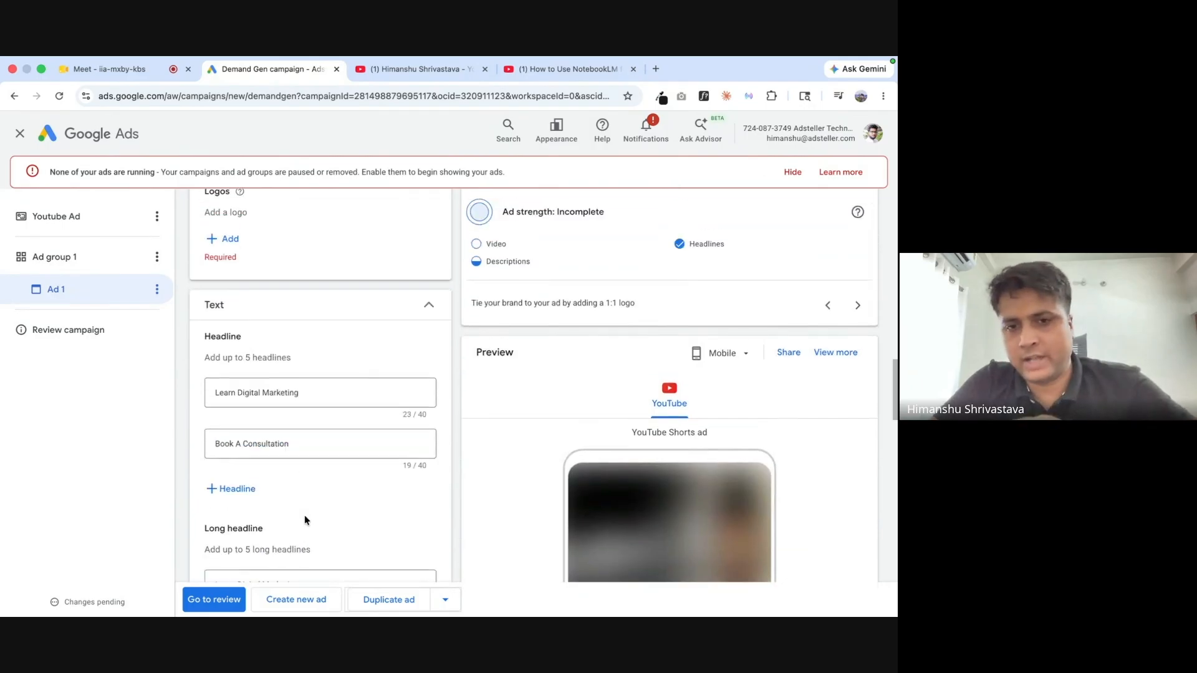
{"action": "scroll", "coordinate": [304, 521], "scroll_direction": "down", "scroll_amount": 10}
{"action": "scroll", "coordinate": [304, 520], "scroll_direction": "up", "scroll_amount": 15}
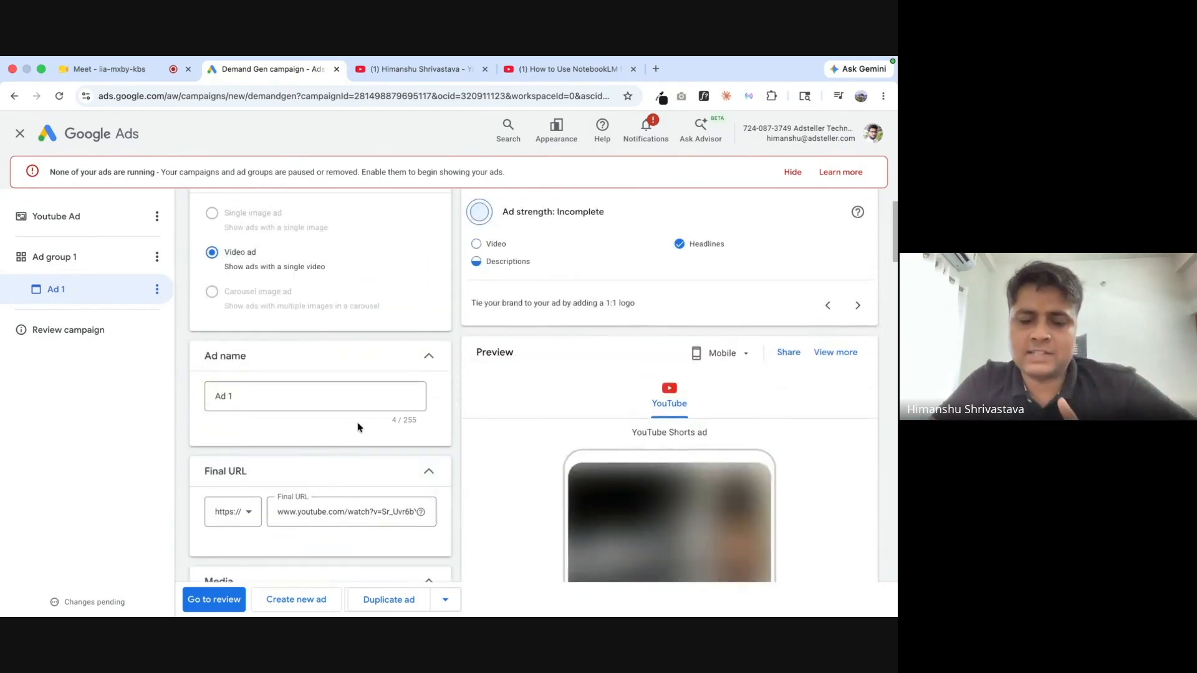
{"action": "scroll", "coordinate": [360, 421], "scroll_direction": "up", "scroll_amount": 3}
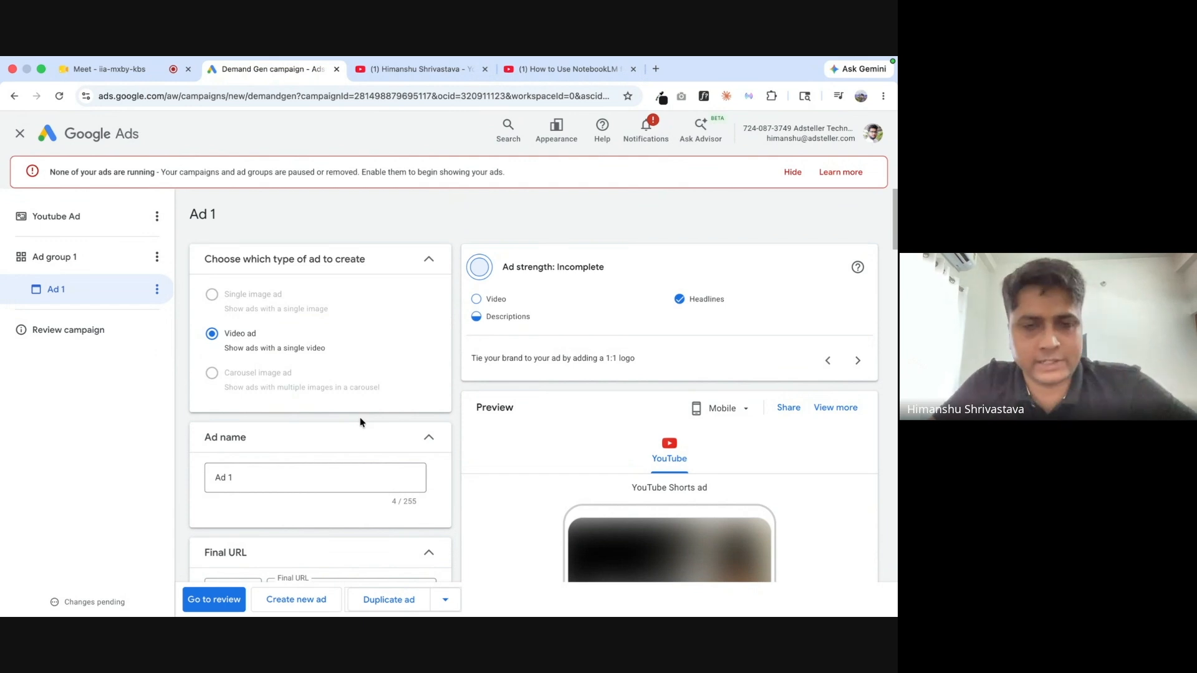
{"action": "scroll", "coordinate": [360, 422], "scroll_direction": "down", "scroll_amount": 15}
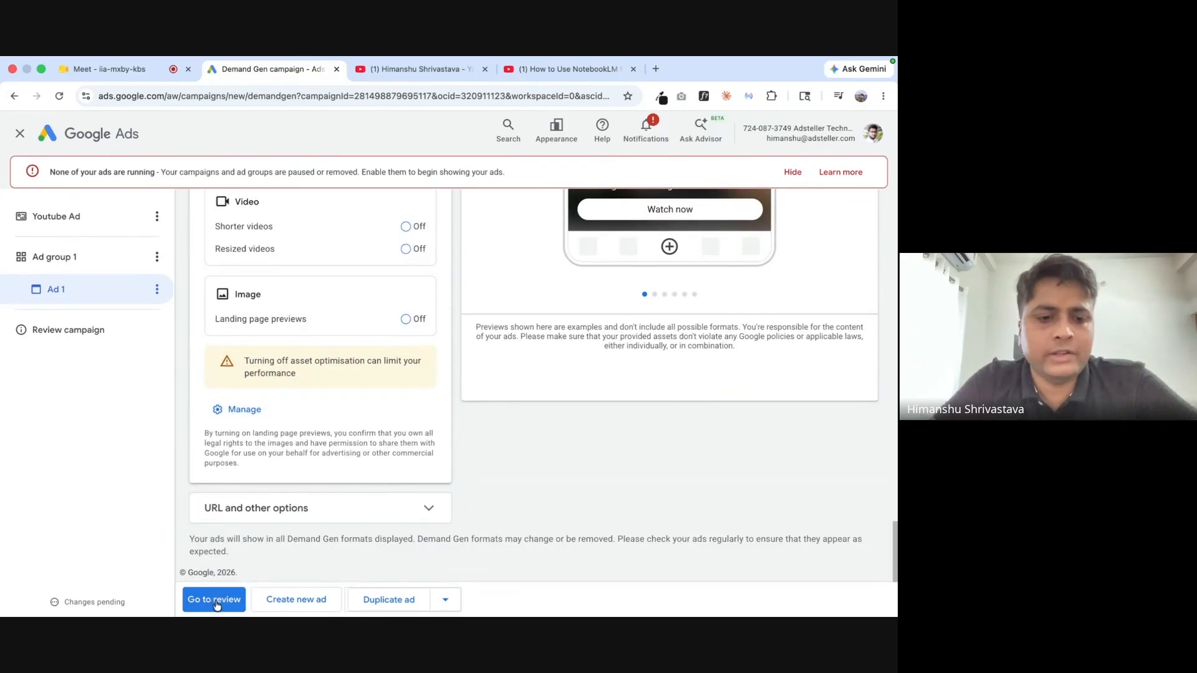
{"action": "left_click", "coordinate": [211, 597]}
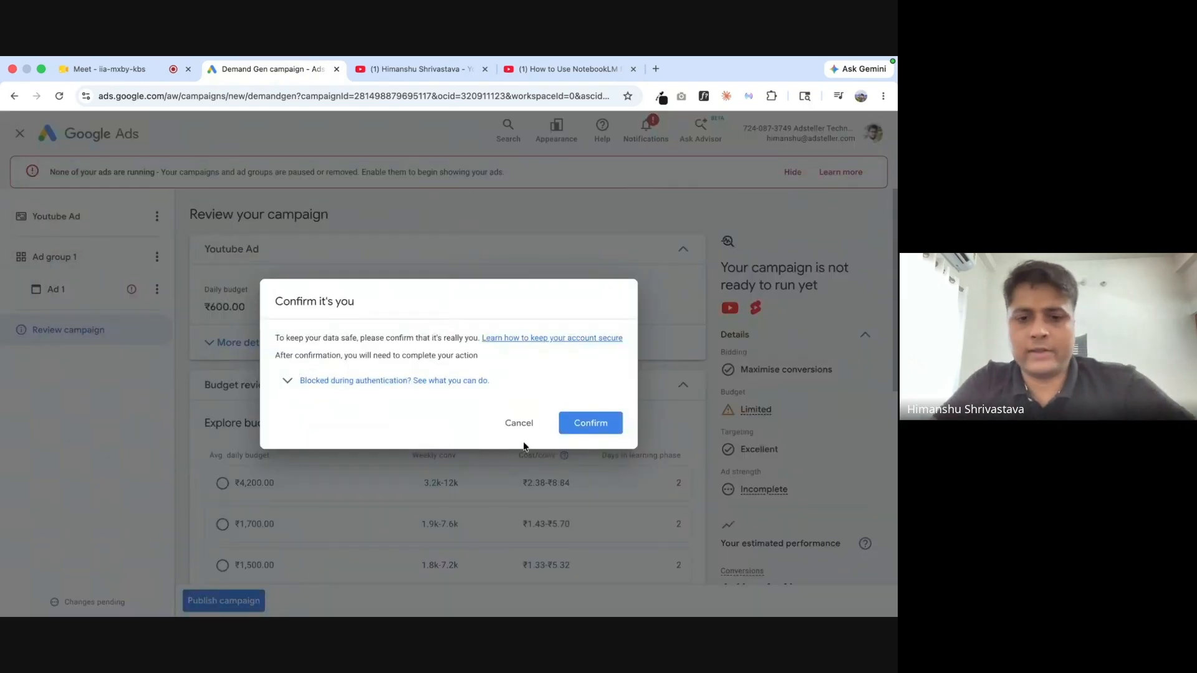
{"action": "left_click", "coordinate": [526, 426]}
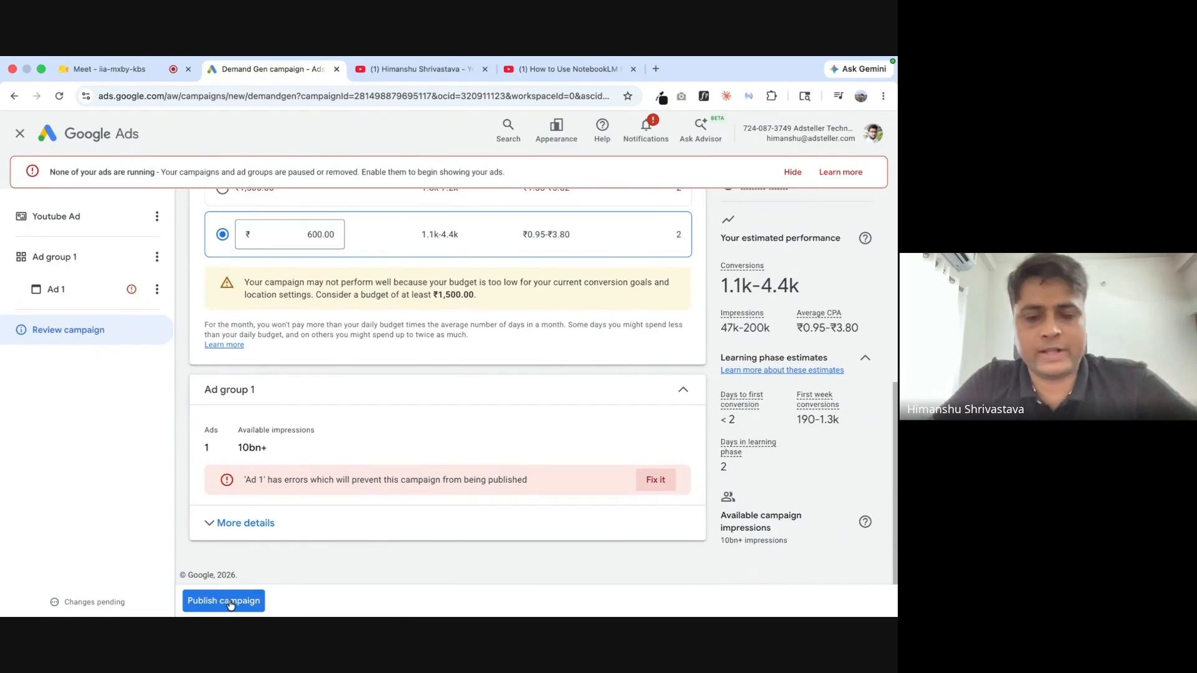
{"action": "scroll", "coordinate": [349, 392], "scroll_direction": "up", "scroll_amount": 10}
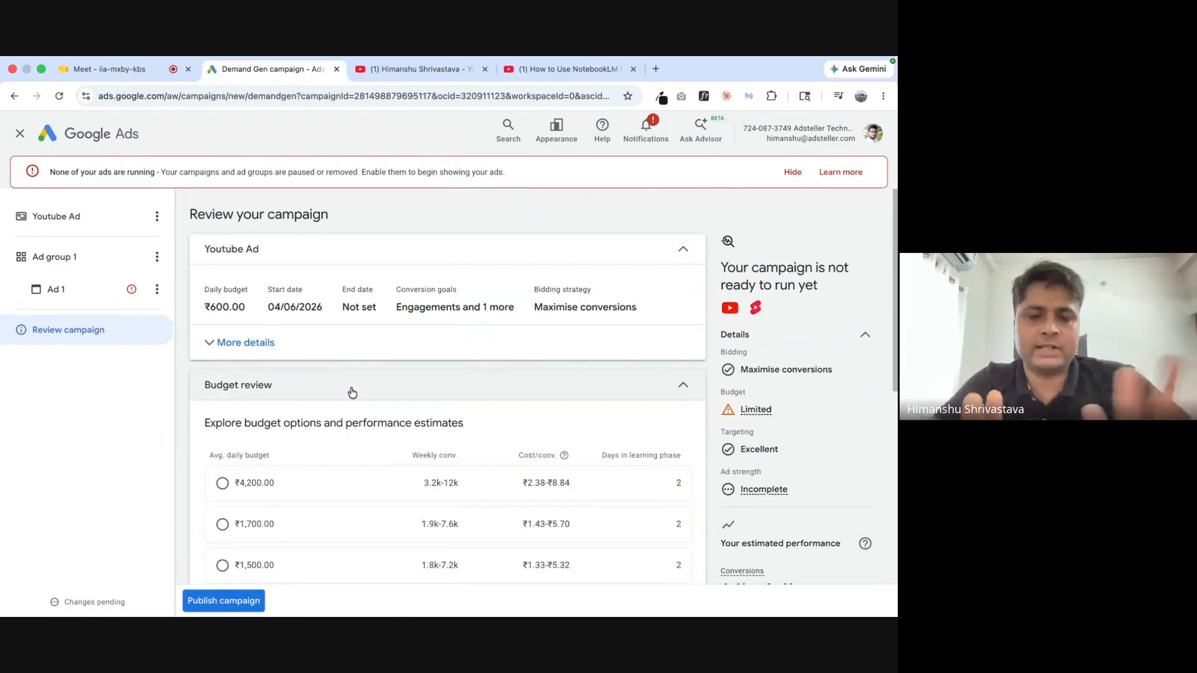